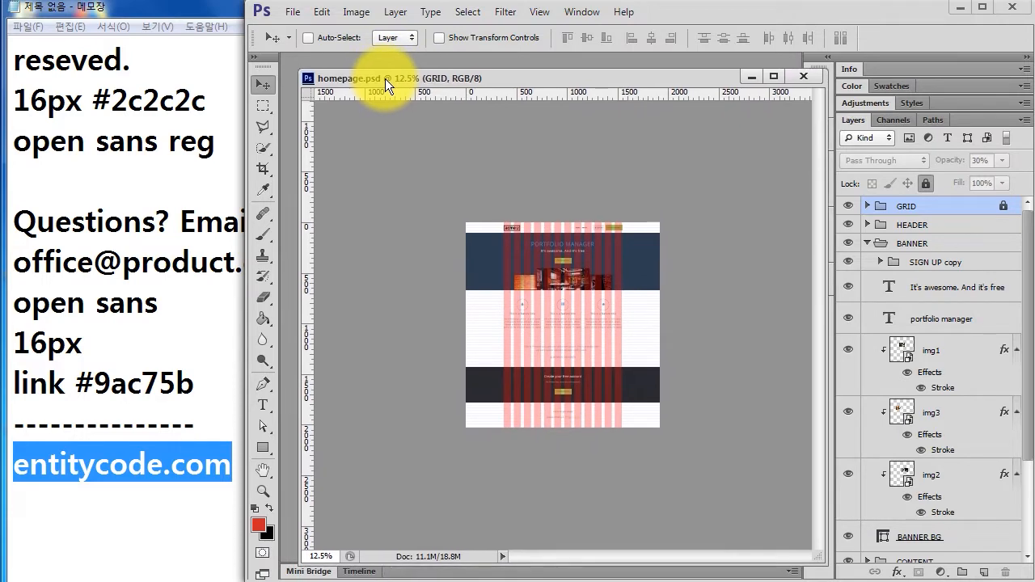
pyautogui.click(285, 14)
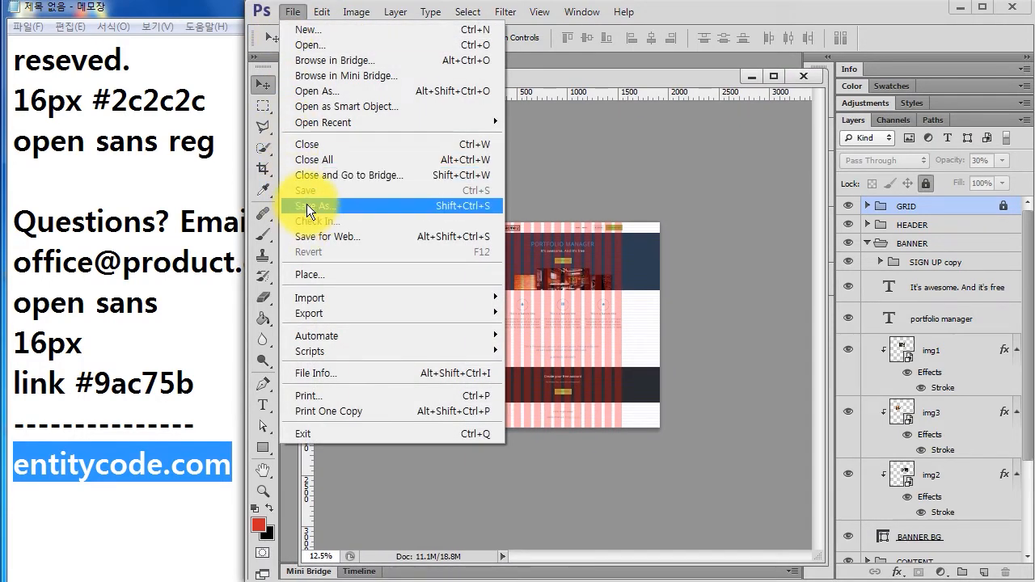
pyautogui.click(599, 76)
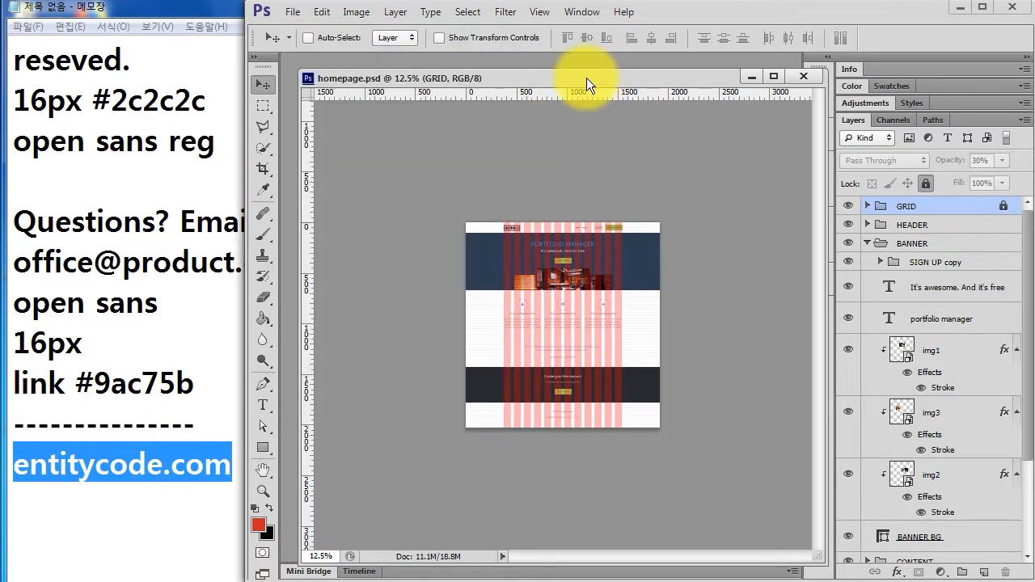
# Duplicate the homepage.psd document as "about" and close the original homepage.psd
pyautogui.rightClick(366, 79)
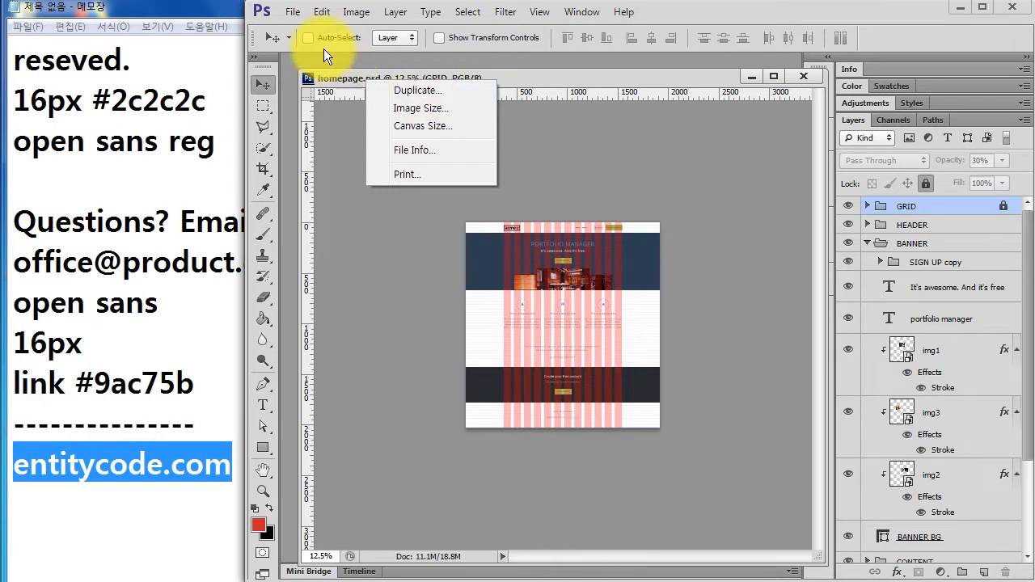
pyautogui.click(419, 90)
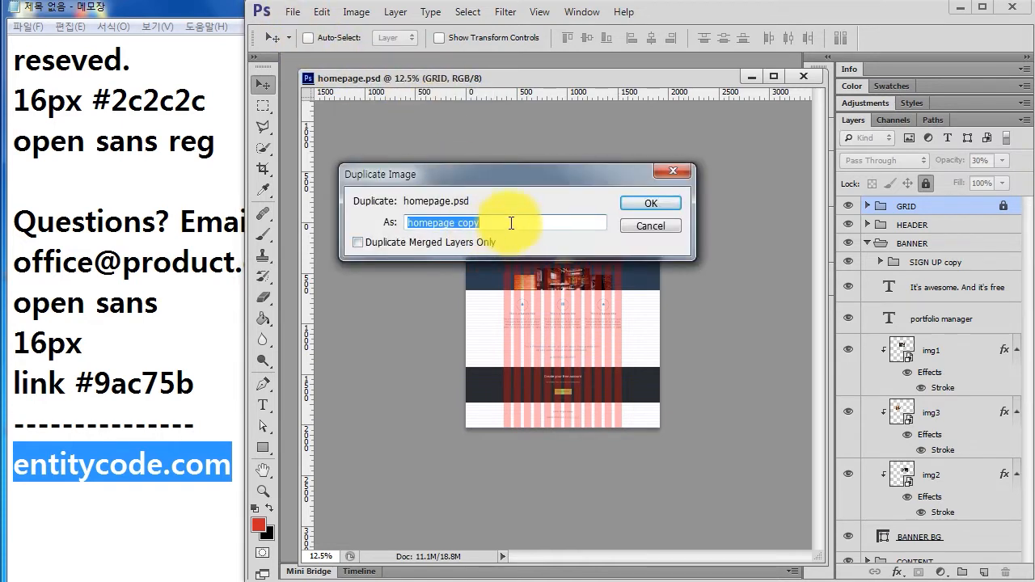
pyautogui.write('about')
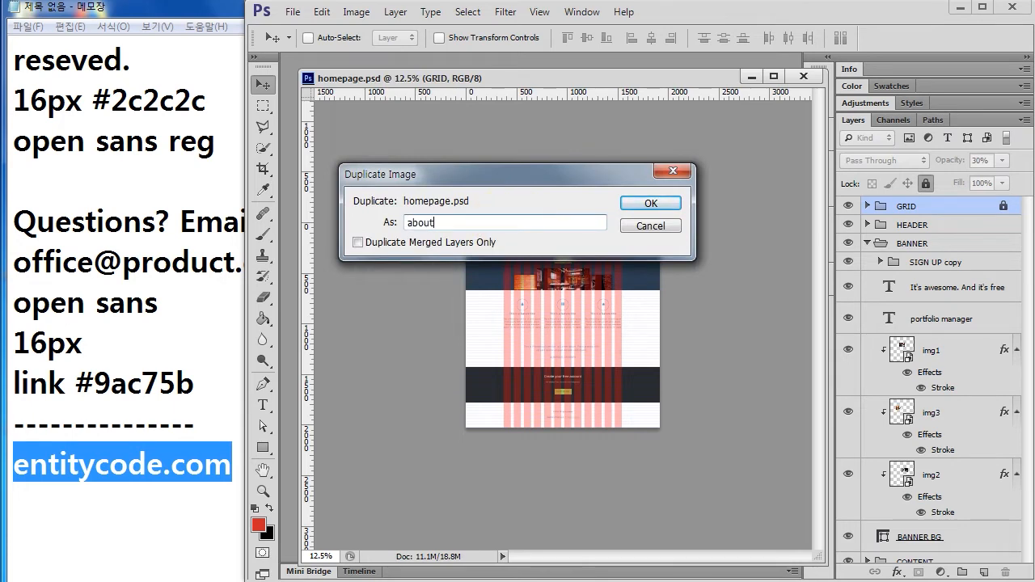
pyautogui.hotkey('ctrl', '2')
pyautogui.moveTo(343, 71); pyautogui.dragTo(386, 88)
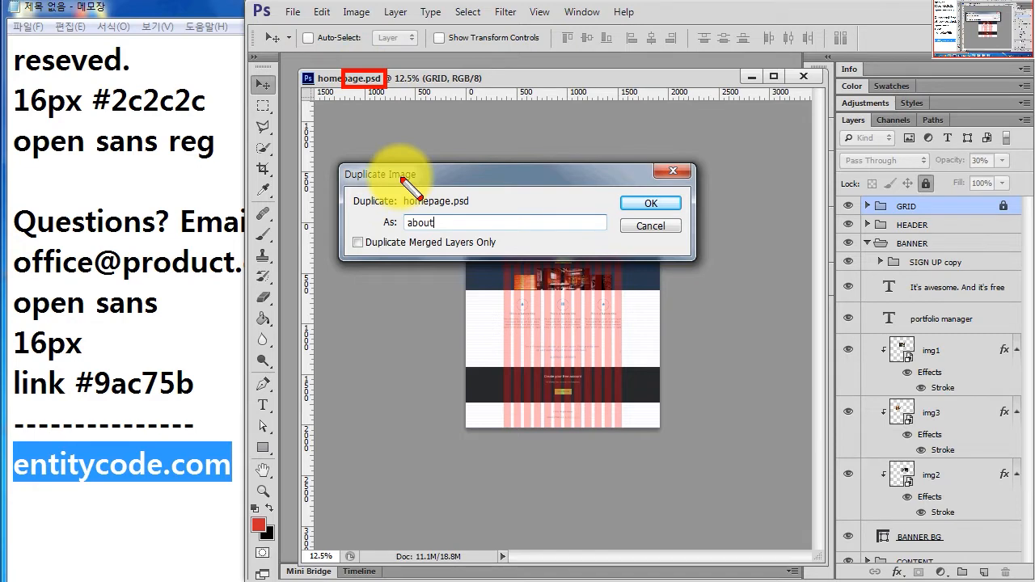
pyautogui.moveTo(394, 210); pyautogui.dragTo(449, 234)
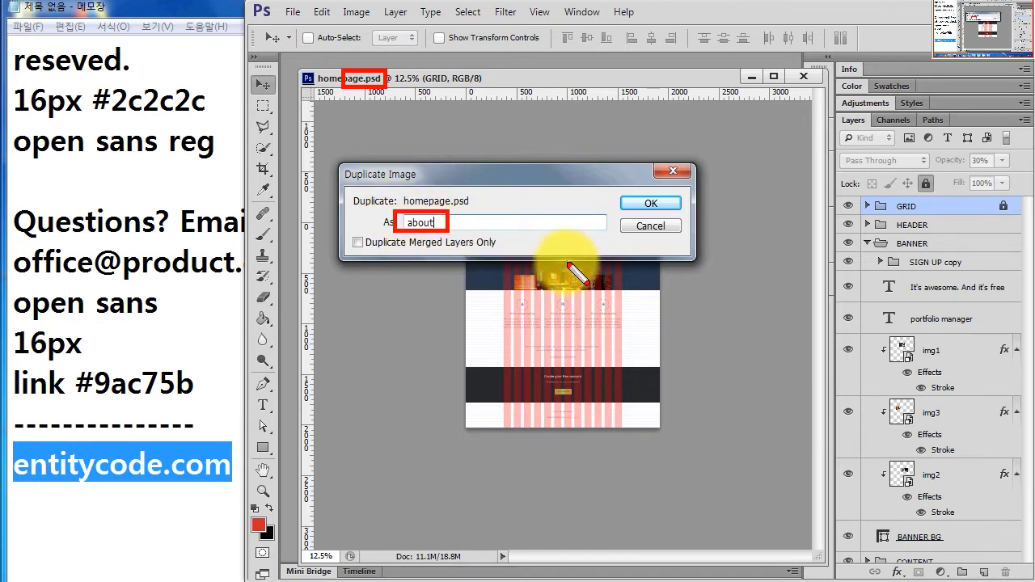
pyautogui.click(647, 204)
pyautogui.moveTo(406, 84); pyautogui.dragTo(404, 136)
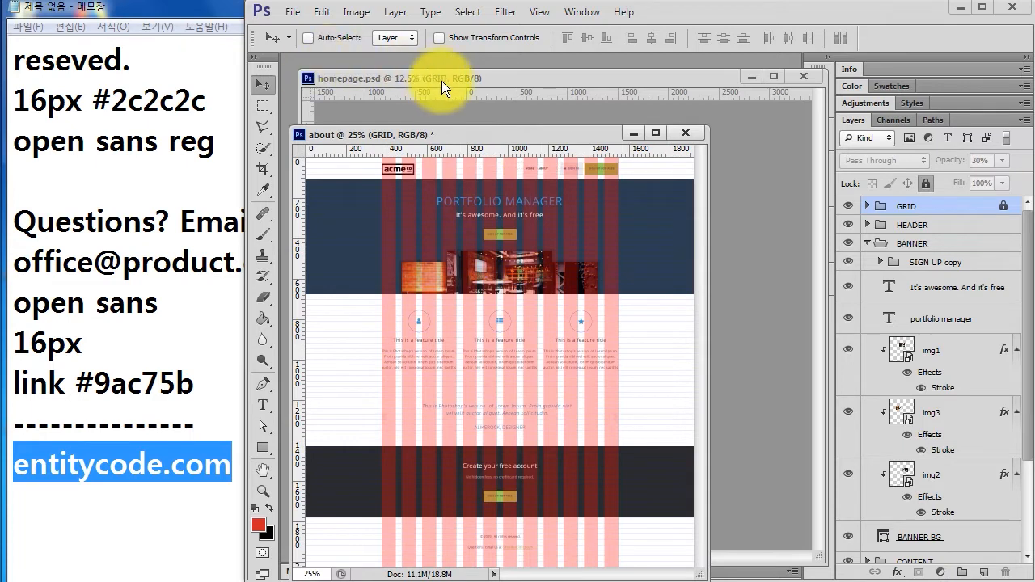
pyautogui.click(803, 77)
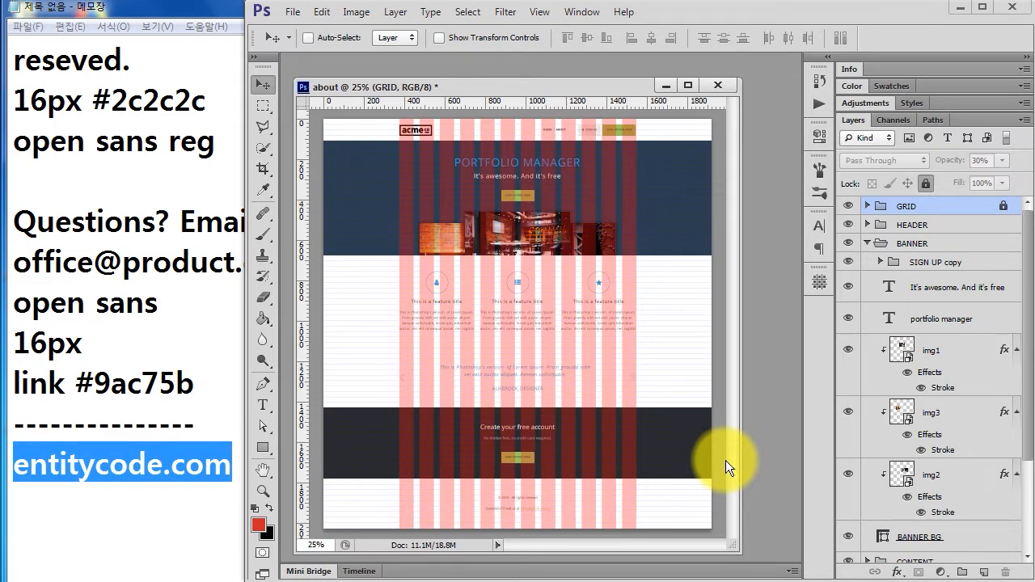
# Save the duplicate as about.psd in the PS12_UIDesignfortheWeb_BASE folder under E:\ING, with Maximize Compatibility on
pyautogui.hotkey('ctrl', 's')
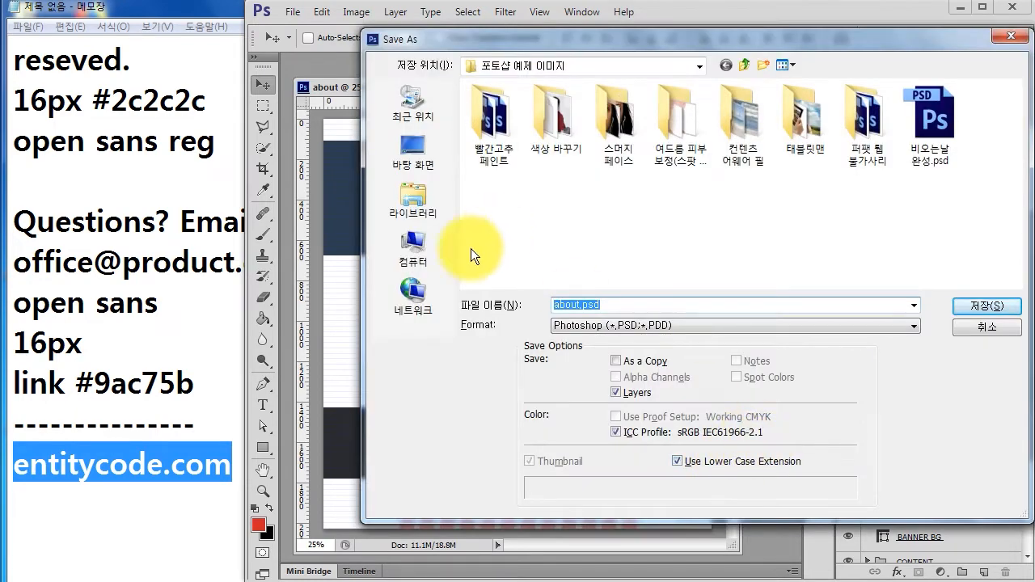
pyautogui.click(423, 250)
pyautogui.doubleClick(581, 176)
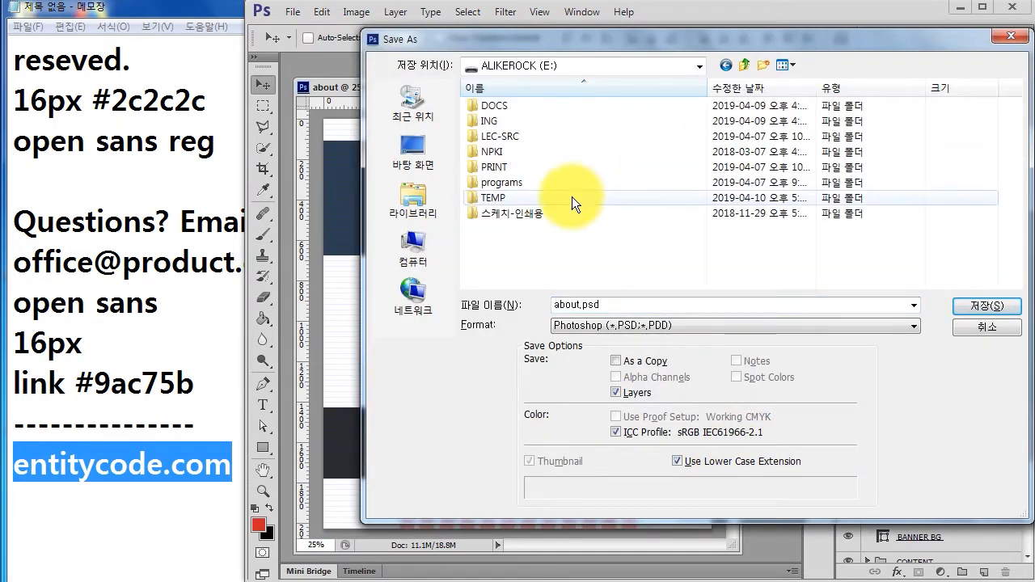
pyautogui.doubleClick(491, 120)
pyautogui.doubleClick(491, 106)
pyautogui.click(971, 303)
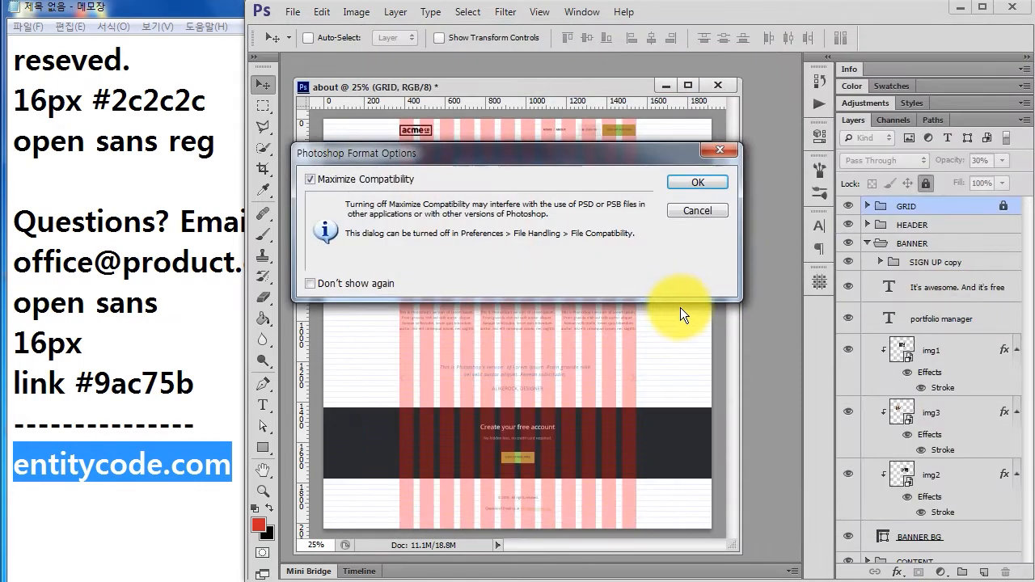
pyautogui.click(714, 189)
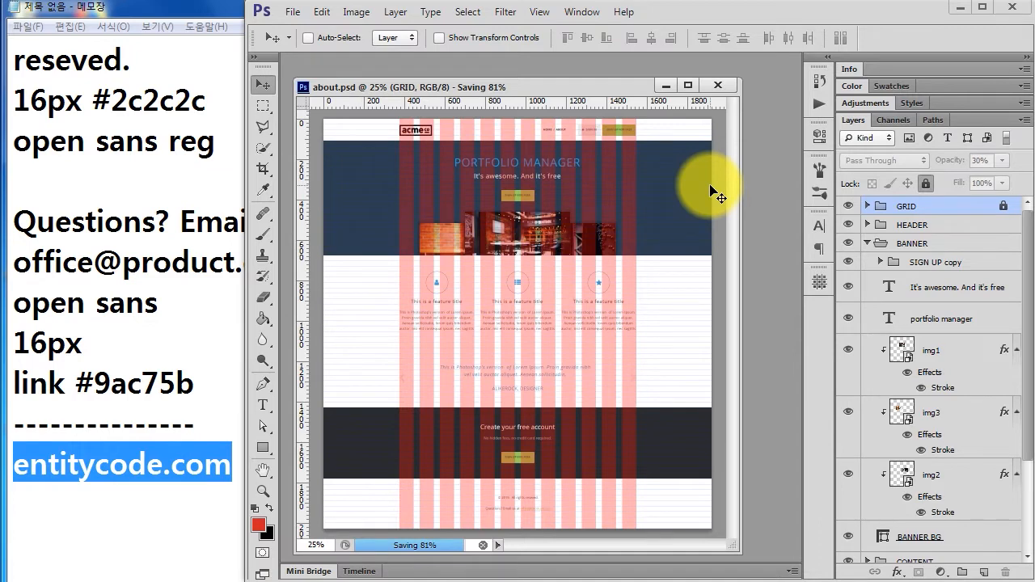
# Switch to Windows Photo Viewer and compare the About.jpg mockup's banner and heading with the banner and content of about.psd
pyautogui.click(513, 581)
pyautogui.moveTo(535, 98); pyautogui.dragTo(542, 218)
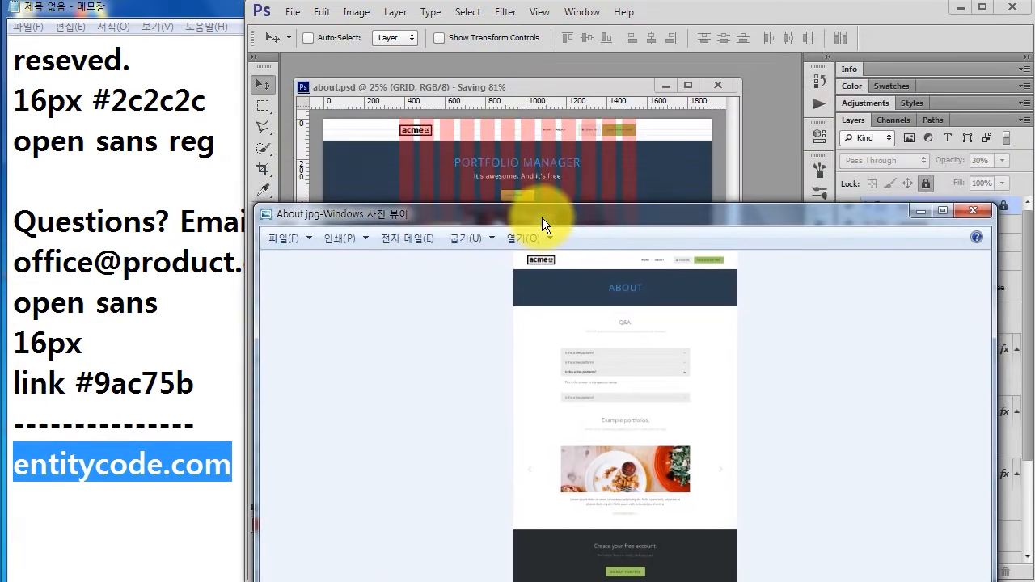
pyautogui.hotkey('ctrl', '2')
pyautogui.moveTo(530, 278)
pyautogui.mouseDown()
pyautogui.moveTo(560, 303)
pyautogui.moveTo(651, 296)
pyautogui.mouseUp()
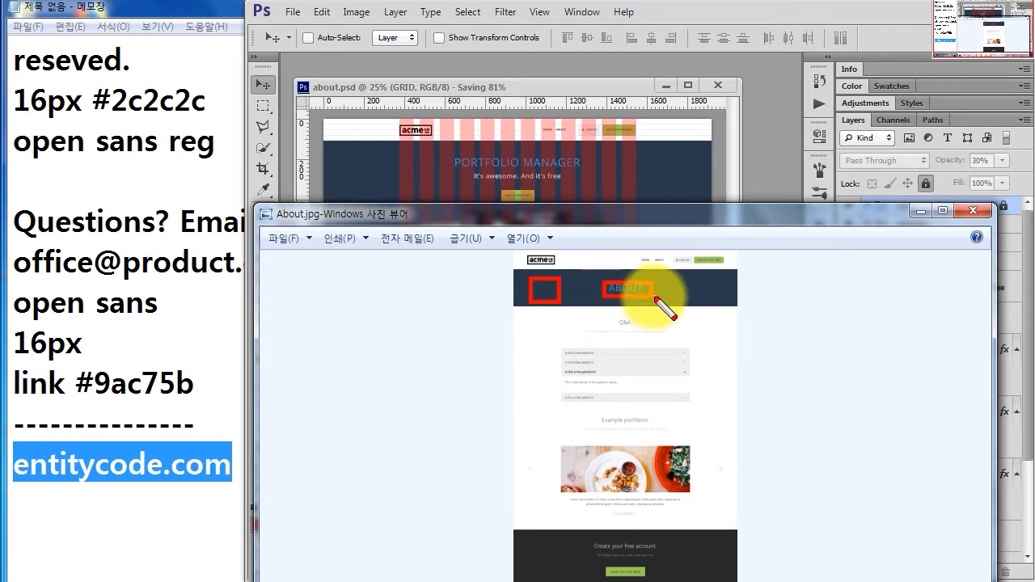
pyautogui.moveTo(363, 161); pyautogui.dragTo(411, 189)
pyautogui.moveTo(441, 153); pyautogui.dragTo(593, 171)
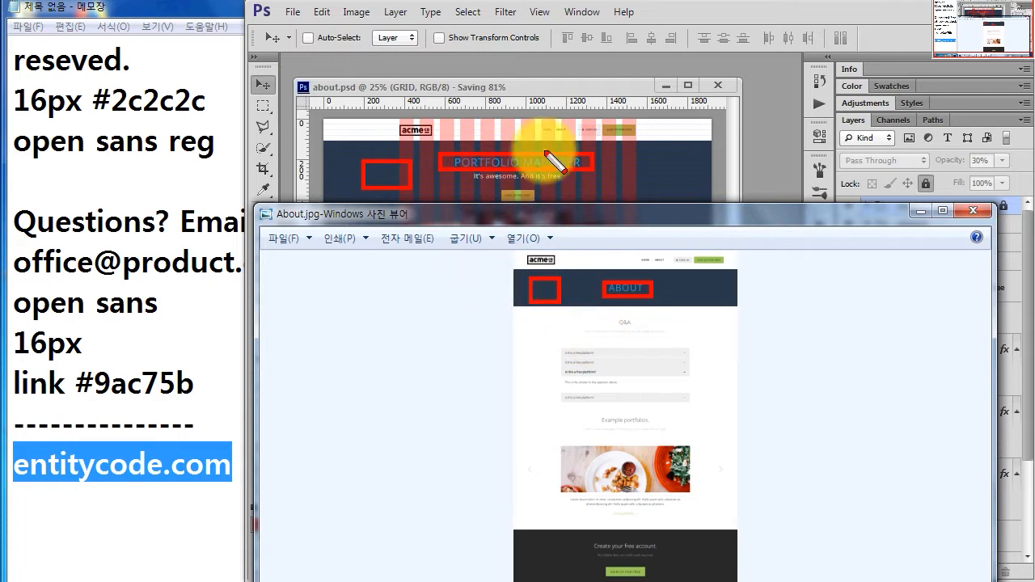
pyautogui.press('Escape')
pyautogui.click(547, 84)
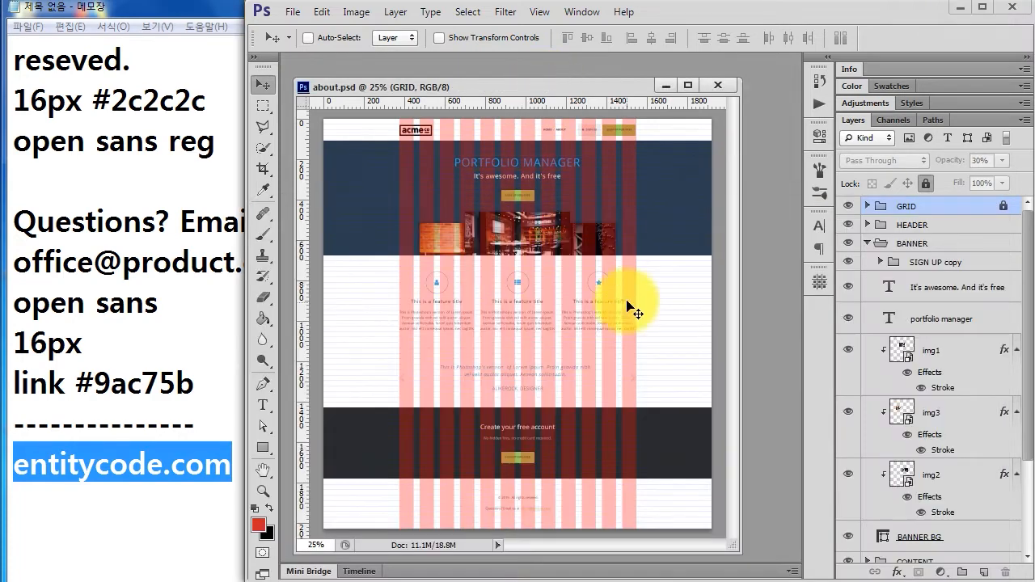
pyautogui.hotkey('ctrl', '2')
pyautogui.moveTo(464, 170)
pyautogui.mouseDown()
pyautogui.moveTo(490, 238)
pyautogui.moveTo(573, 246)
pyautogui.mouseUp()
pyautogui.moveTo(405, 269)
pyautogui.mouseDown()
pyautogui.moveTo(445, 331)
pyautogui.moveTo(634, 393)
pyautogui.mouseUp()
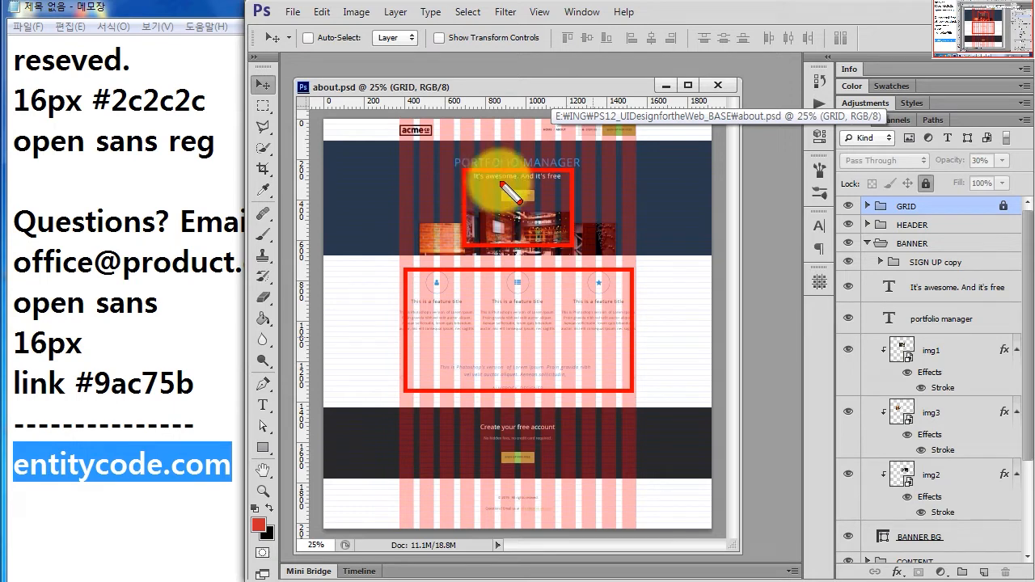
pyautogui.press('Escape')
# Delete the SIGN UP copy group and the "It's awesome. And it's free" text layer from the BANNER group
pyautogui.click(867, 243)
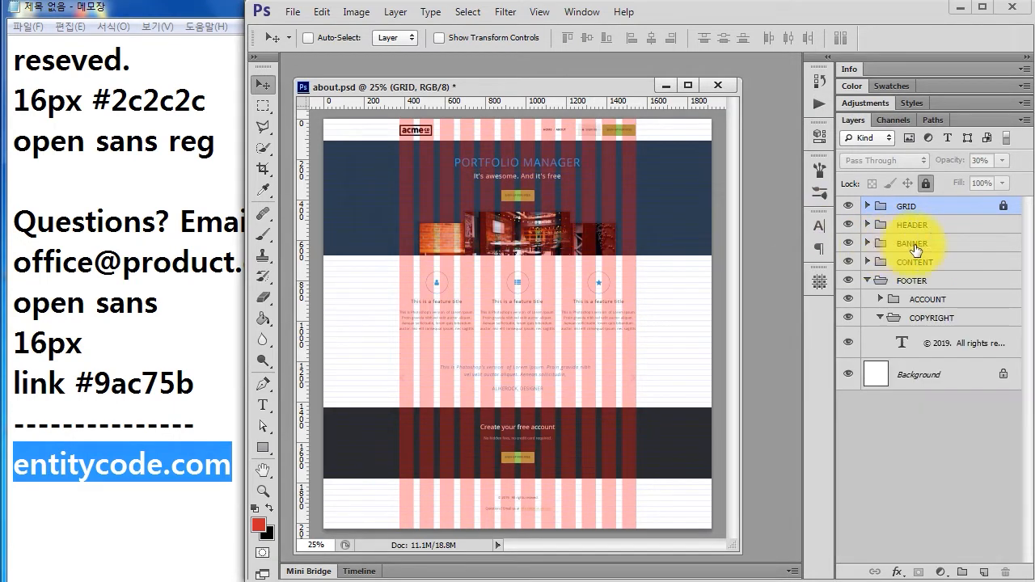
pyautogui.click(867, 244)
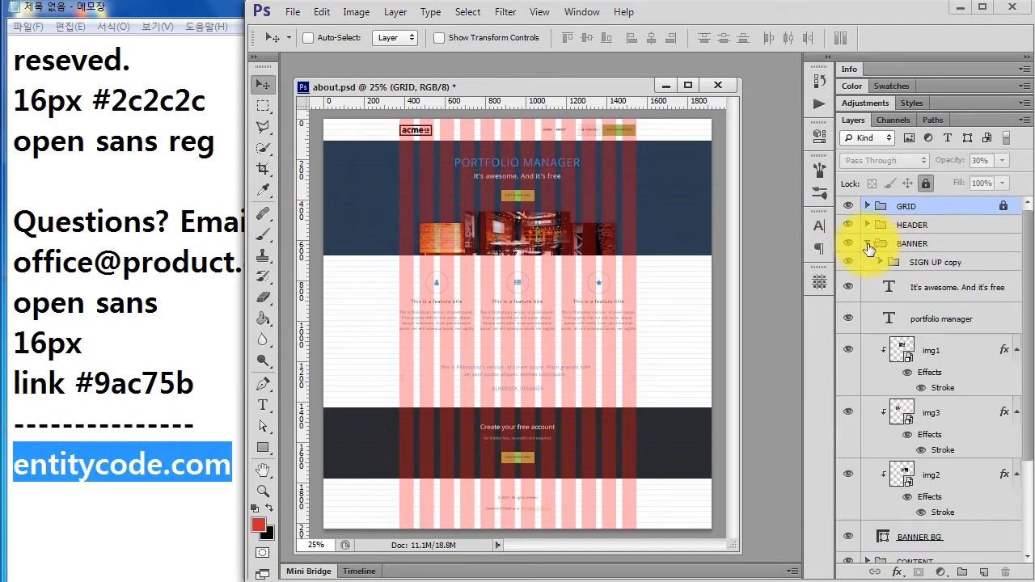
pyautogui.click(943, 271)
pyautogui.press('Delete')
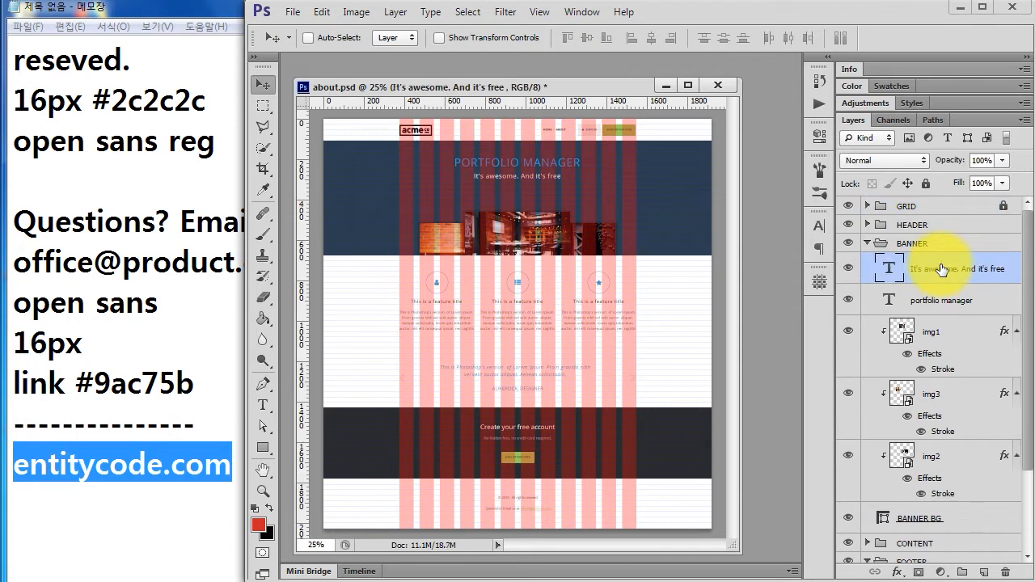
pyautogui.press('Delete')
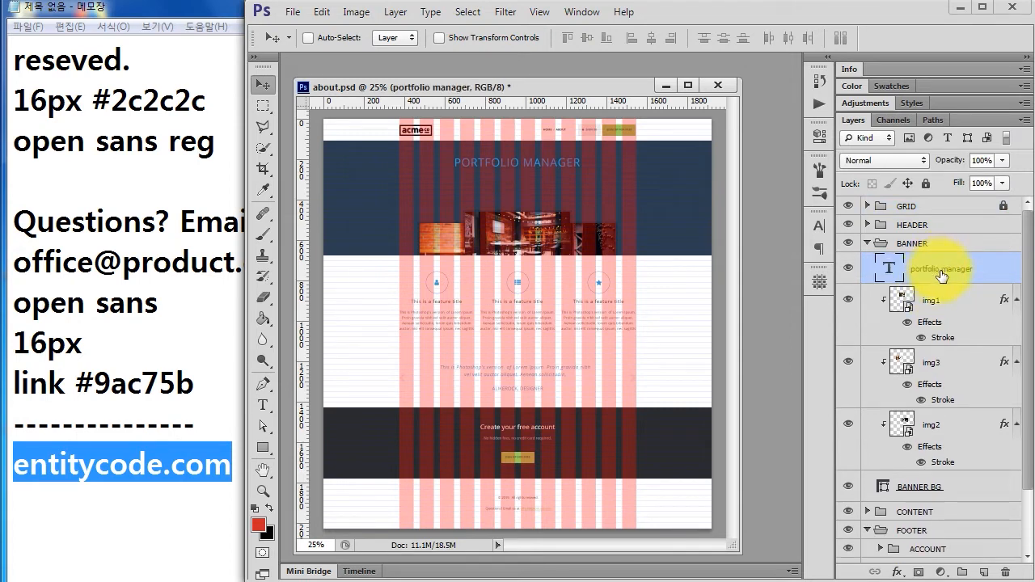
# Delete the three image layers img1, img3 and img2 from the BANNER group
pyautogui.click(946, 304)
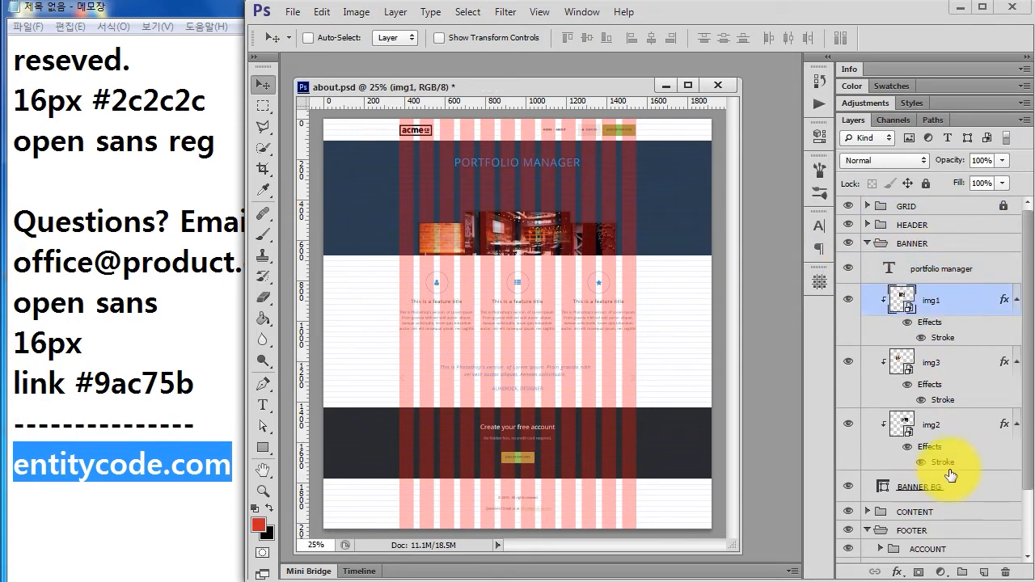
pyautogui.keyDown('shift'); pyautogui.click(962, 443); pyautogui.keyUp('shift')
pyautogui.press('Delete')
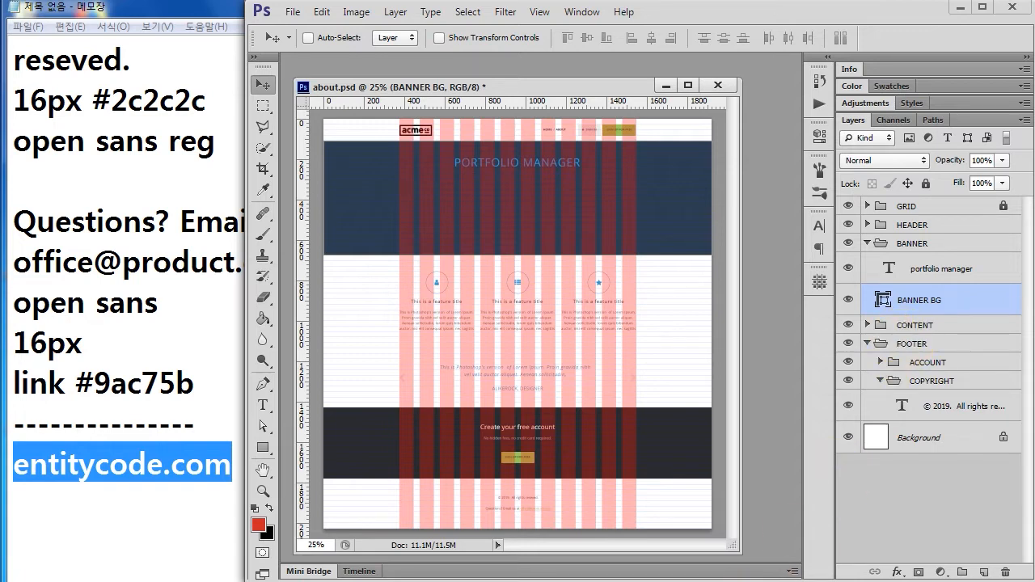
# Switch to Windows Photo Viewer and examine the banner height and heading in Homepage.jpg and About.jpg
pyautogui.hotkey('alt', 'Tab')
pyautogui.press('Right')
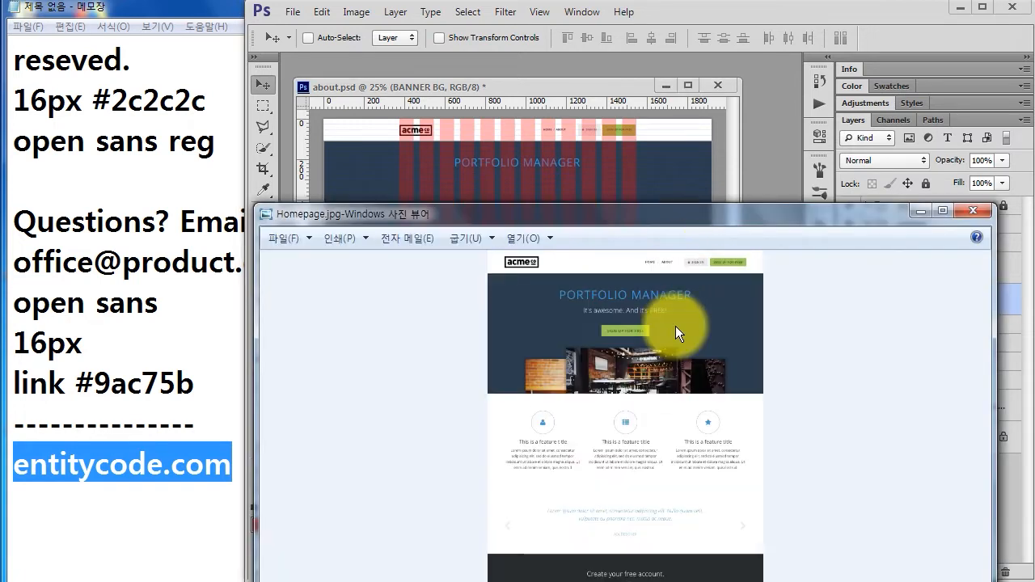
pyautogui.scroll(3, 675, 324)
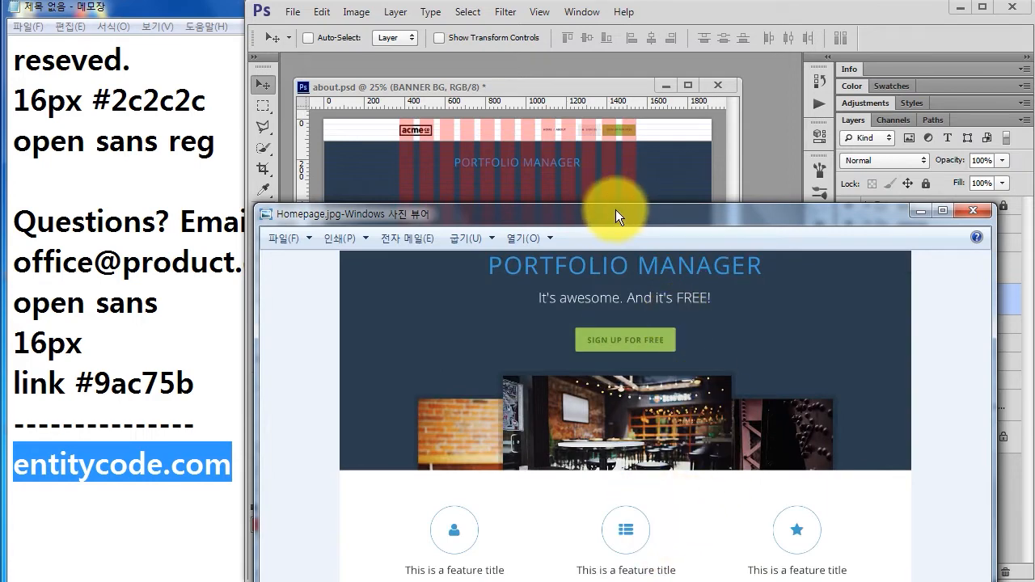
pyautogui.moveTo(615, 210); pyautogui.dragTo(584, 88)
pyautogui.press('Left')
pyautogui.scroll(4, 642, 226)
pyautogui.scroll(2, 647, 225)
pyautogui.moveTo(647, 225); pyautogui.dragTo(651, 478)
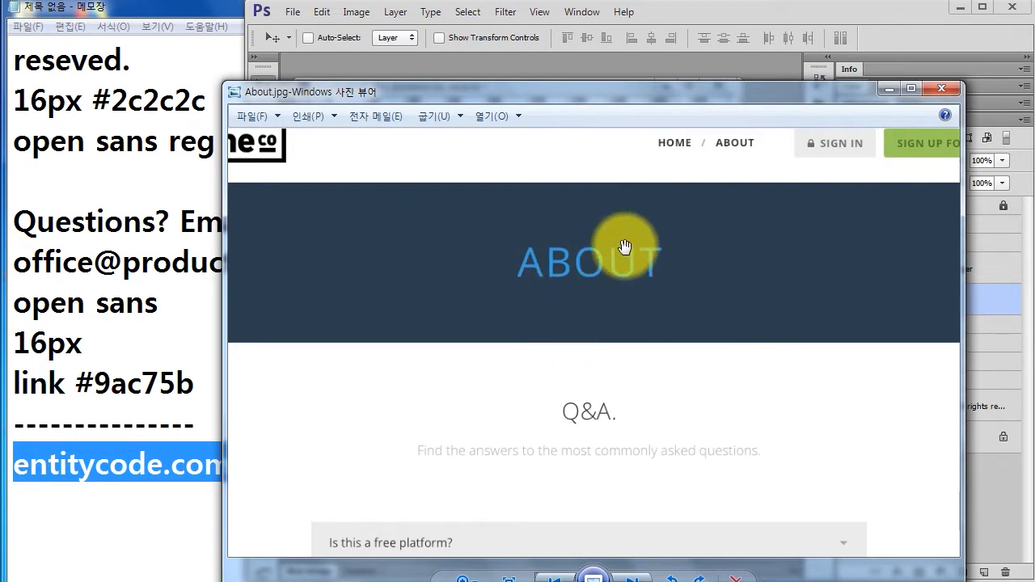
pyautogui.click(889, 90)
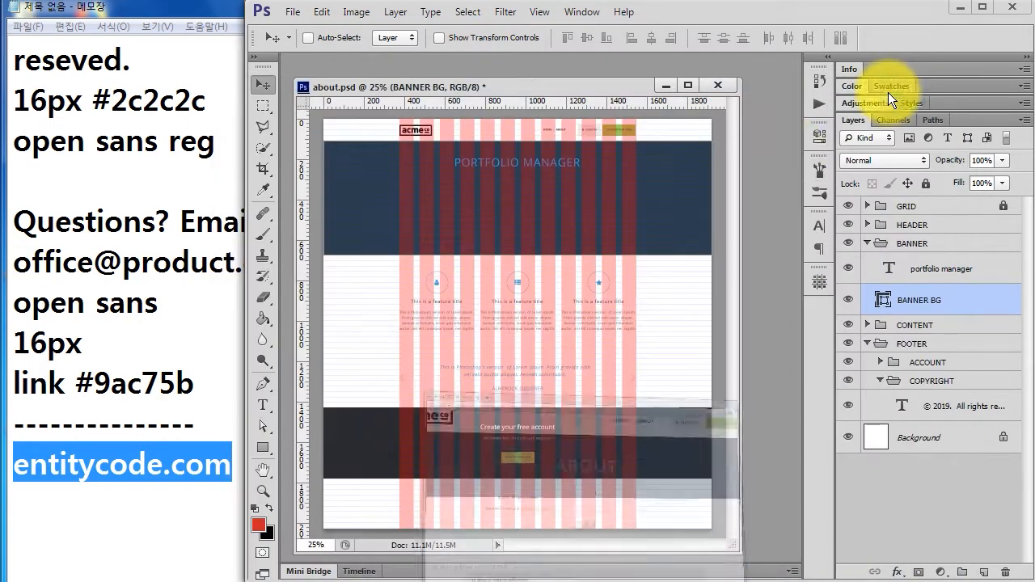
# Toggle the visibility of the BANNER BG layer repeatedly to check which area it covers
pyautogui.click(847, 300)
pyautogui.click(847, 301)
pyautogui.click(847, 301)
pyautogui.click(847, 301)
pyautogui.click(847, 300)
pyautogui.click(848, 301)
pyautogui.click(847, 301)
pyautogui.click(848, 301)
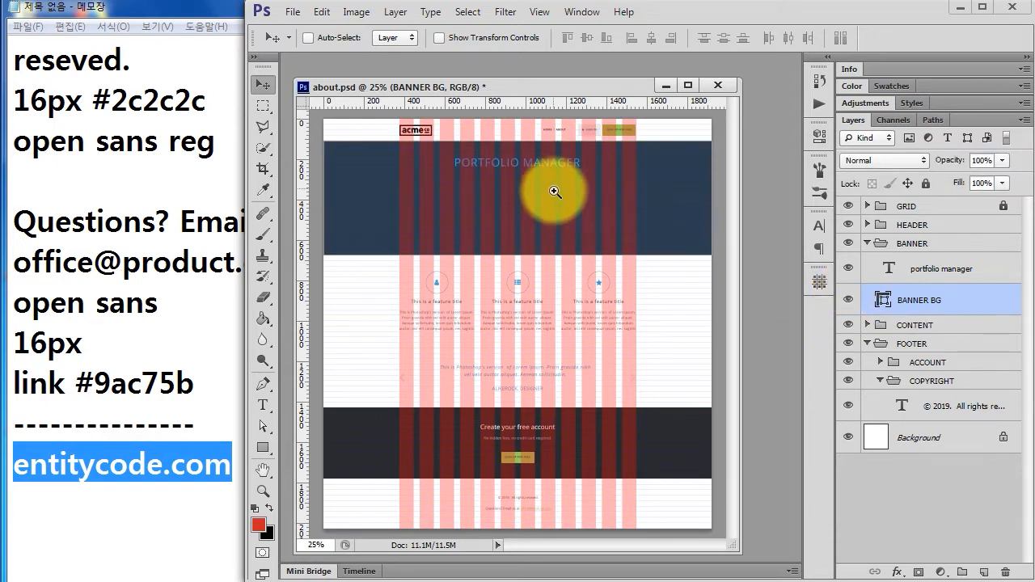
# Shorten the BANNER BG rectangle from its lower edge with Free Transform to about 38.5% of its height
pyautogui.click(557, 197)
pyautogui.click(555, 186)
pyautogui.hotkey('ctrl', 't')
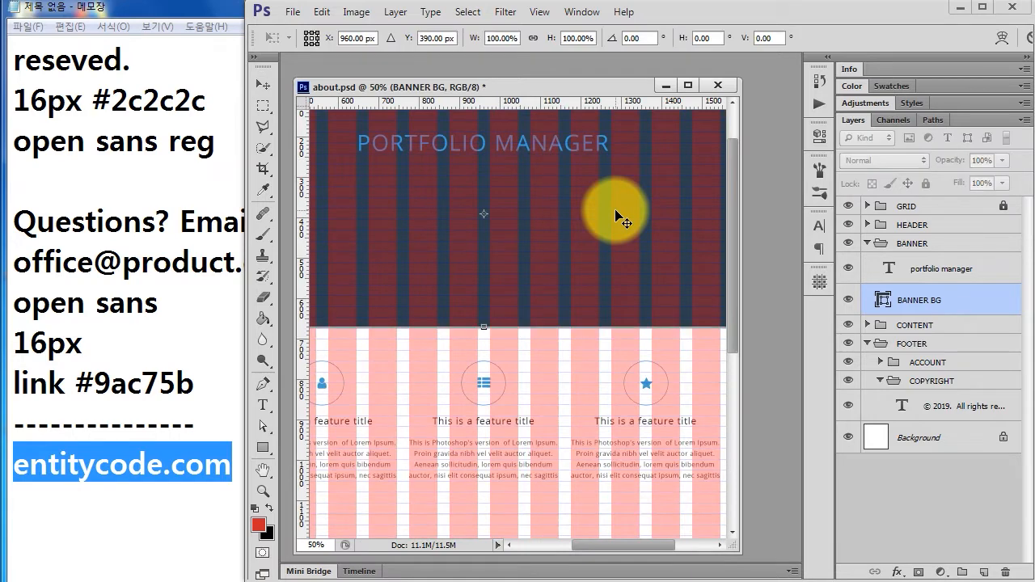
pyautogui.moveTo(492, 322); pyautogui.dragTo(501, 187)
pyautogui.moveTo(559, 219); pyautogui.dragTo(575, 273)
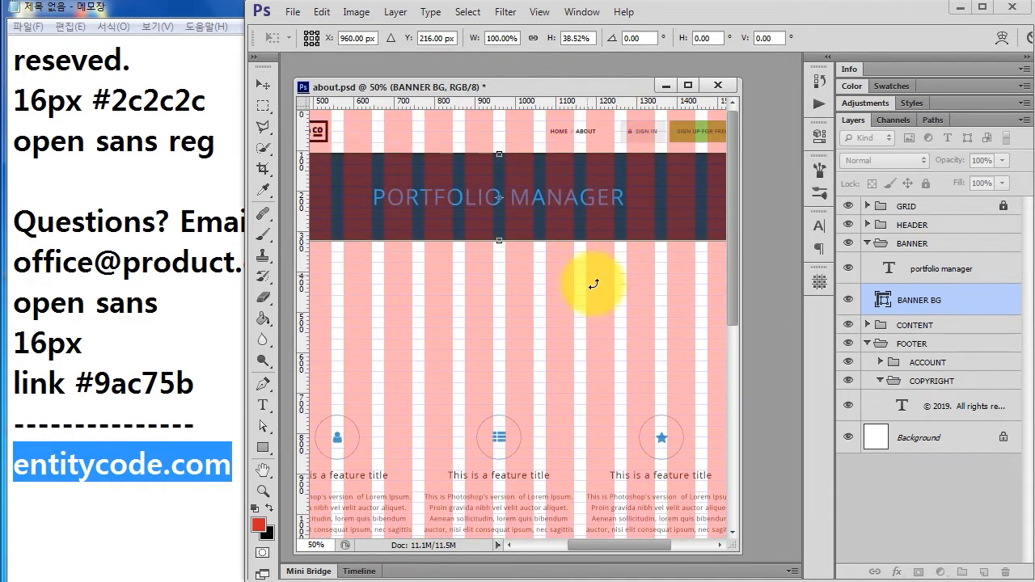
pyautogui.scroll(2, 540, 192)
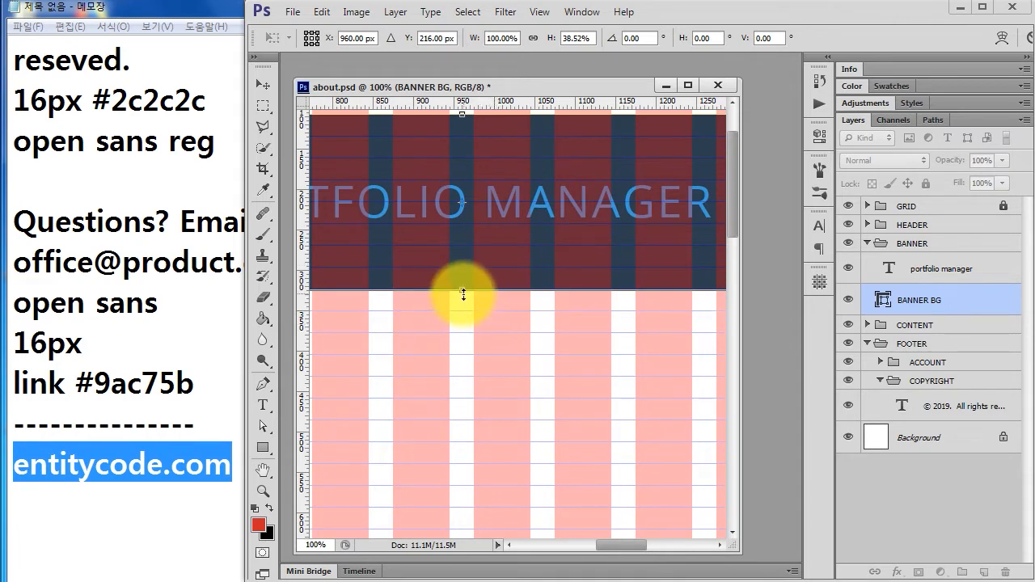
pyautogui.press('Return')
# Replace the text of the "portfolio manager" banner heading with "about"
pyautogui.doubleClick(888, 268)
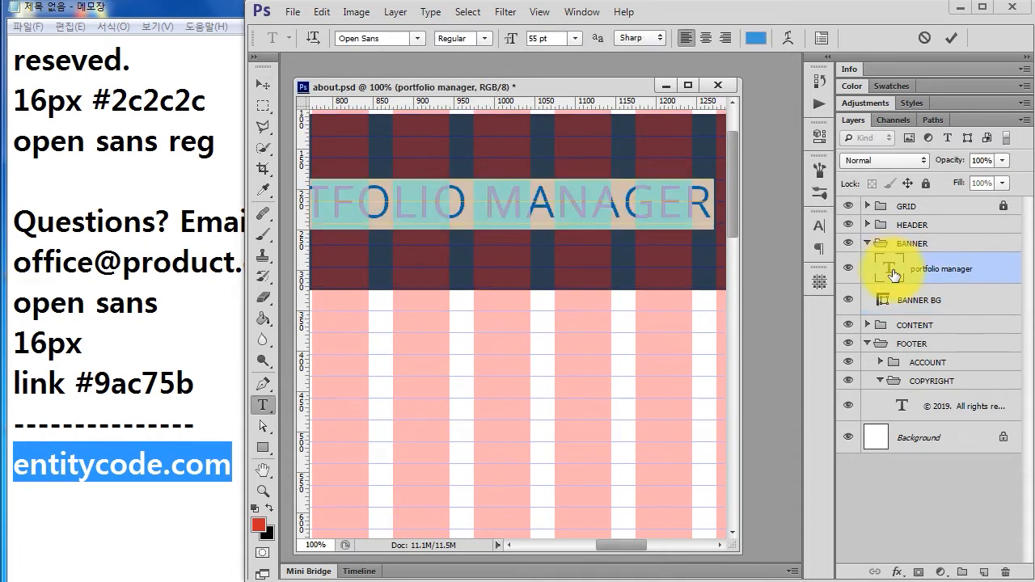
pyautogui.write('about')
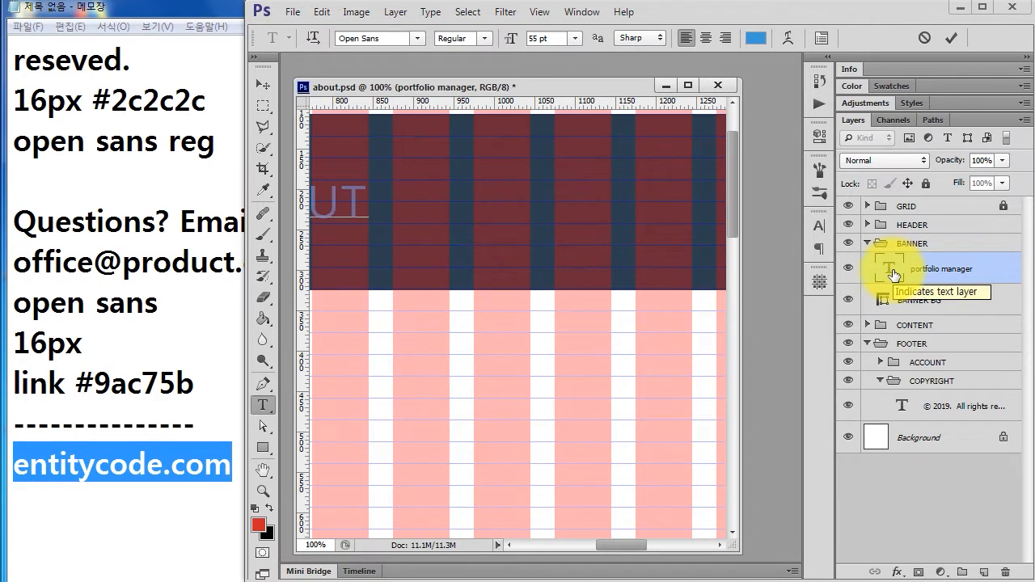
pyautogui.hotkey('ctrl', 'Return')
# Commit the "about" heading text and center it horizontally with the BANNER BG rectangle
pyautogui.press('v')
pyautogui.keyDown('shift'); pyautogui.click(890, 297); pyautogui.keyUp('shift')
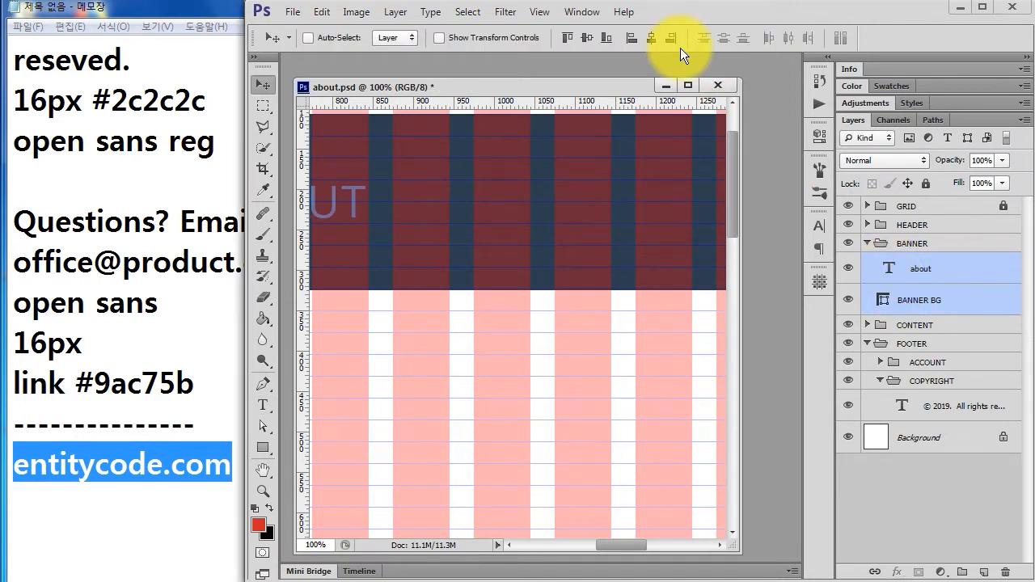
pyautogui.click(655, 38)
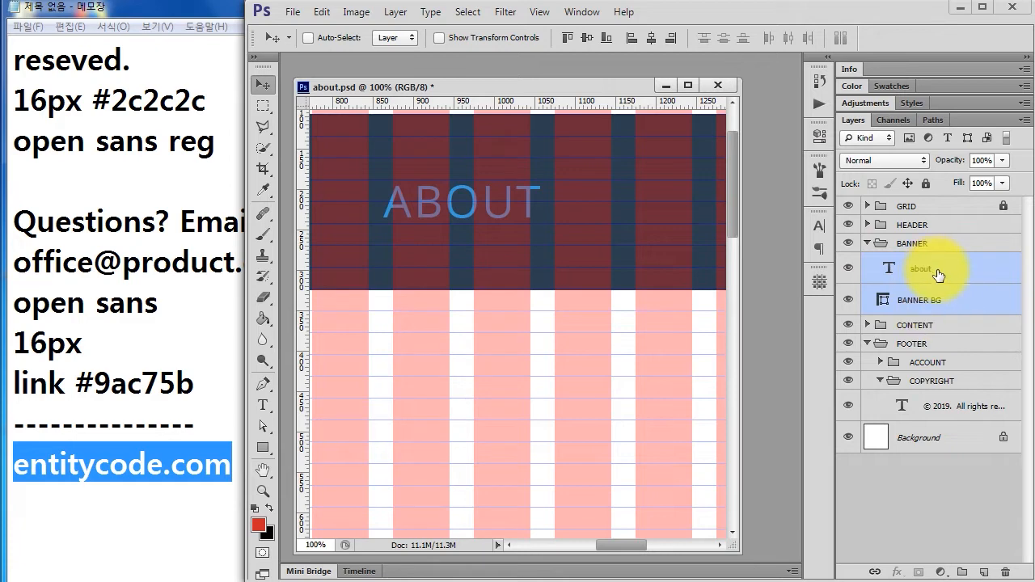
pyautogui.moveTo(504, 182); pyautogui.dragTo(542, 237)
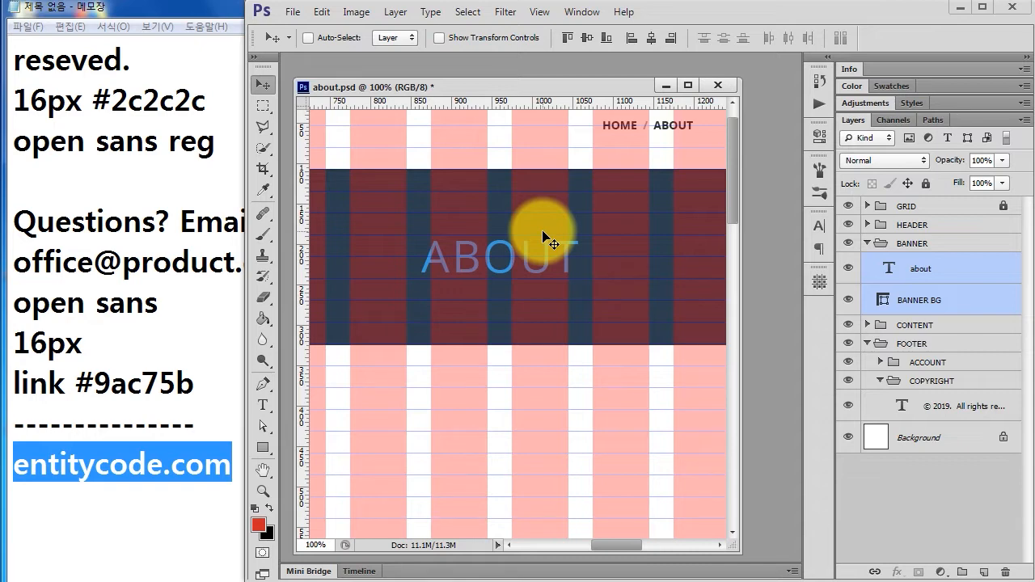
# Switch to Windows Photo Viewer and examine the Q&A, Example portfolios and account sections of About.jpg, then return to Photoshop
pyautogui.hotkey('alt', 'Tab')
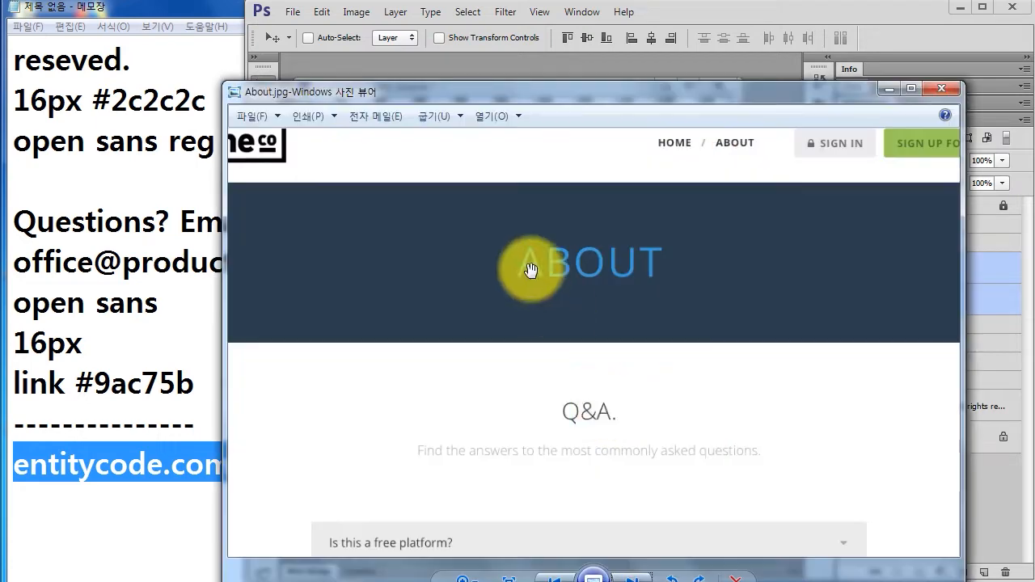
pyautogui.scroll(-3, 706, 397)
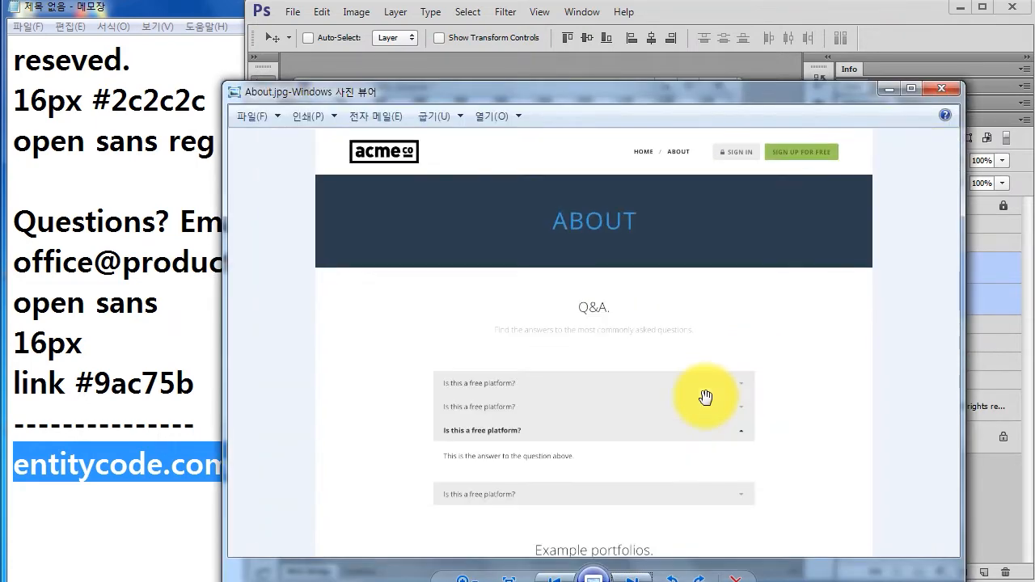
pyautogui.moveTo(705, 397); pyautogui.dragTo(755, 238)
pyautogui.scroll(1, 784, 314)
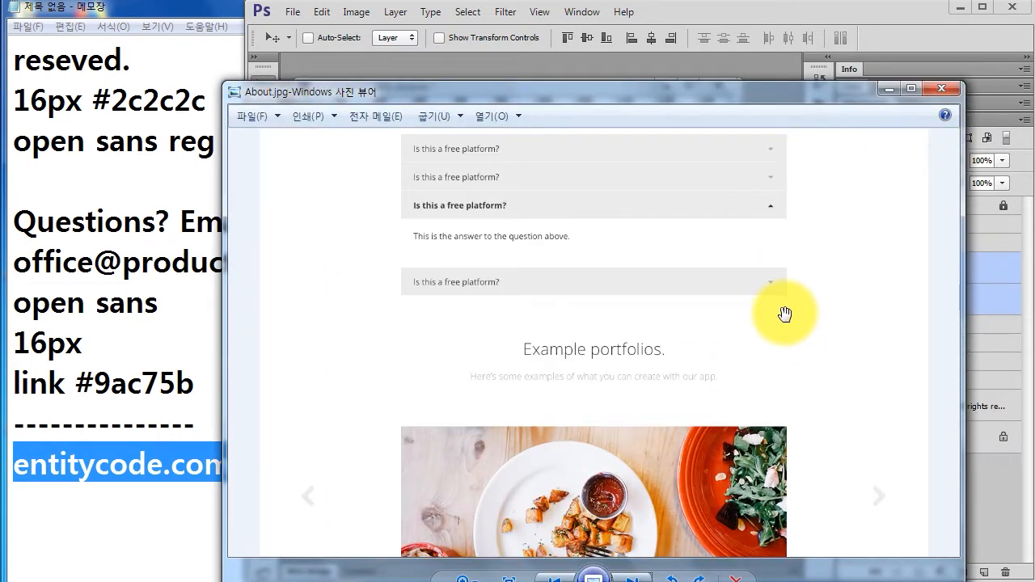
pyautogui.scroll(-2, 784, 314)
pyautogui.moveTo(732, 374)
pyautogui.mouseDown()
pyautogui.moveTo(730, 270)
pyautogui.moveTo(724, 361)
pyautogui.mouseUp()
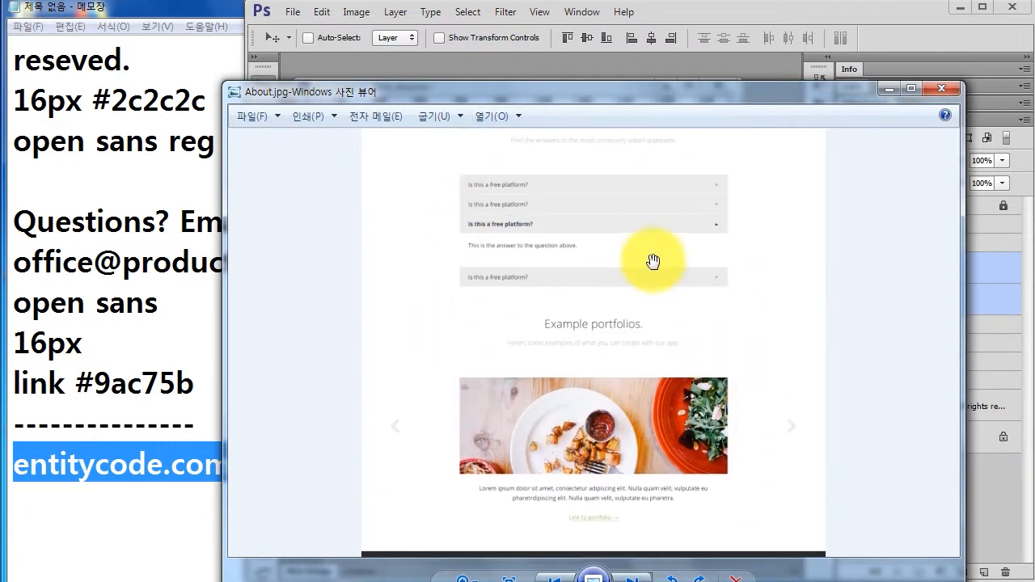
pyautogui.moveTo(654, 259); pyautogui.dragTo(710, 325)
pyautogui.moveTo(700, 388); pyautogui.dragTo(700, 222)
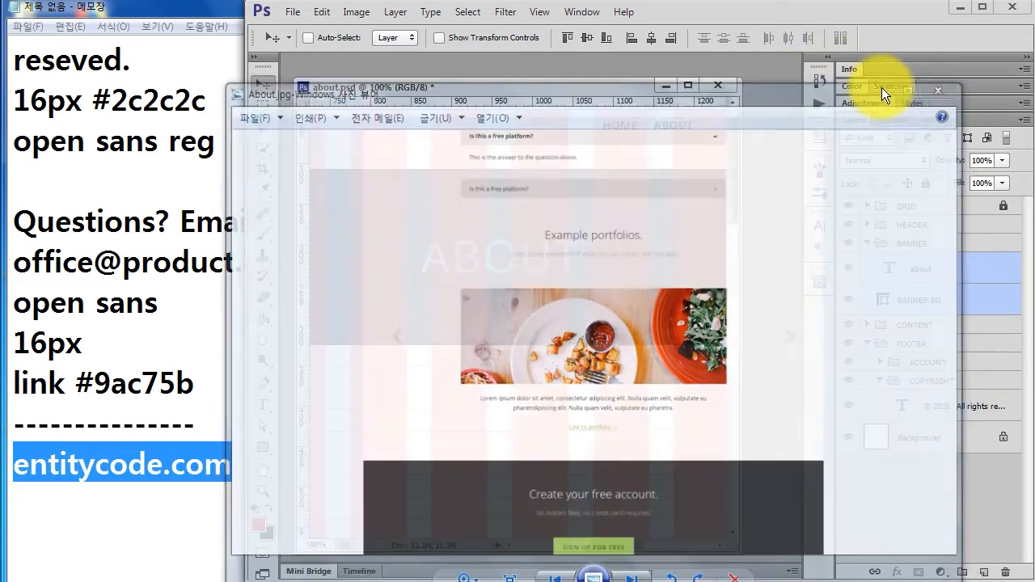
pyautogui.click(887, 88)
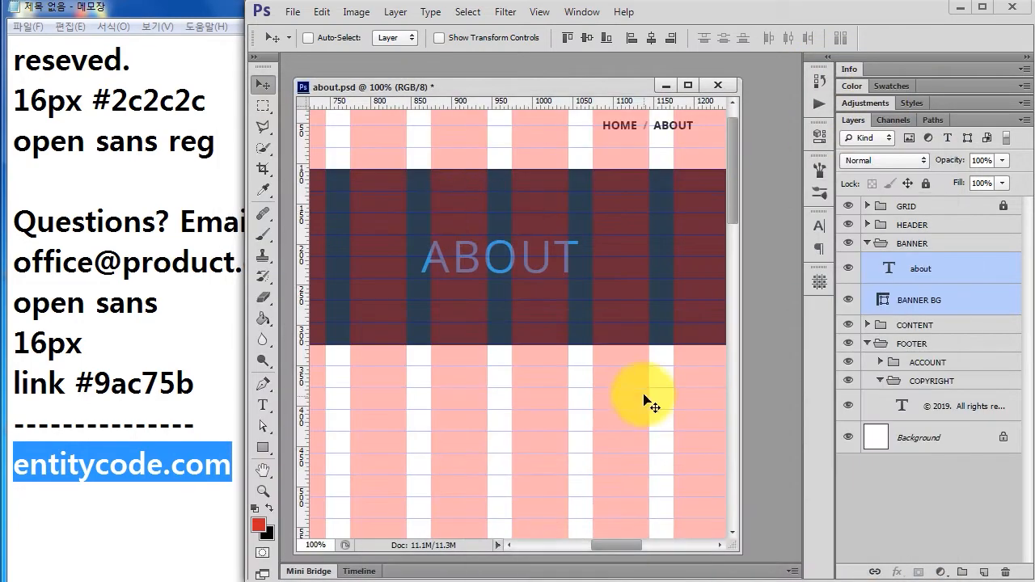
# Delete the features group, the HR shape and the testimonial group from the CONTENT group
pyautogui.click(867, 325)
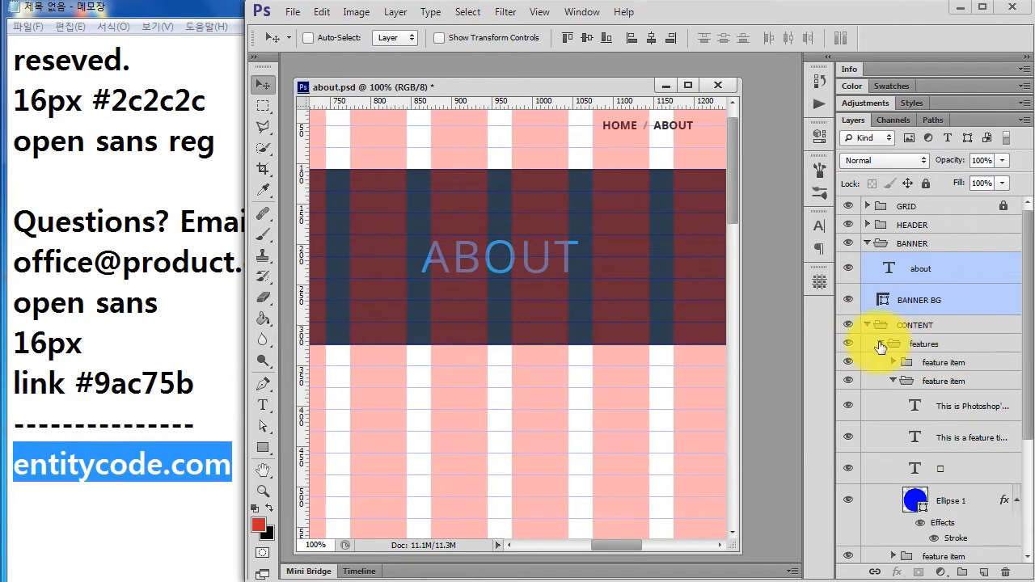
pyautogui.click(880, 343)
pyautogui.click(947, 347)
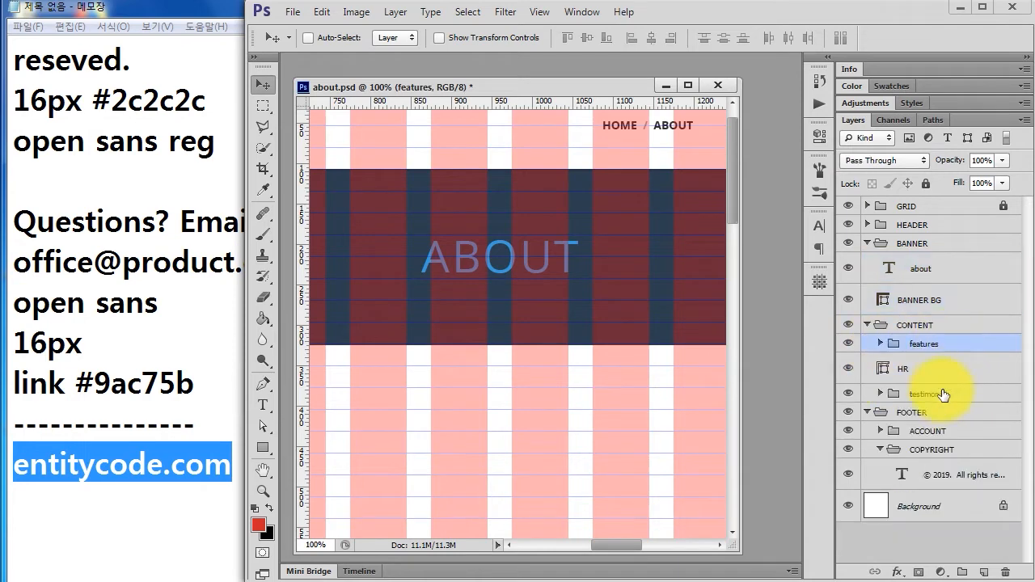
pyautogui.keyDown('shift'); pyautogui.click(942, 395); pyautogui.keyUp('shift')
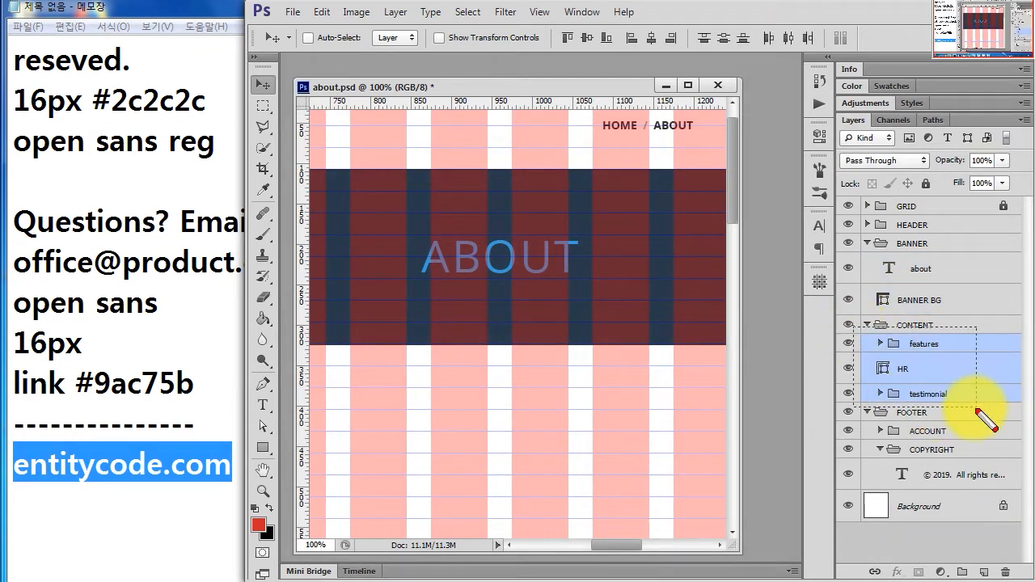
pyautogui.click(571, 550)
pyautogui.scroll(3, 659, 304)
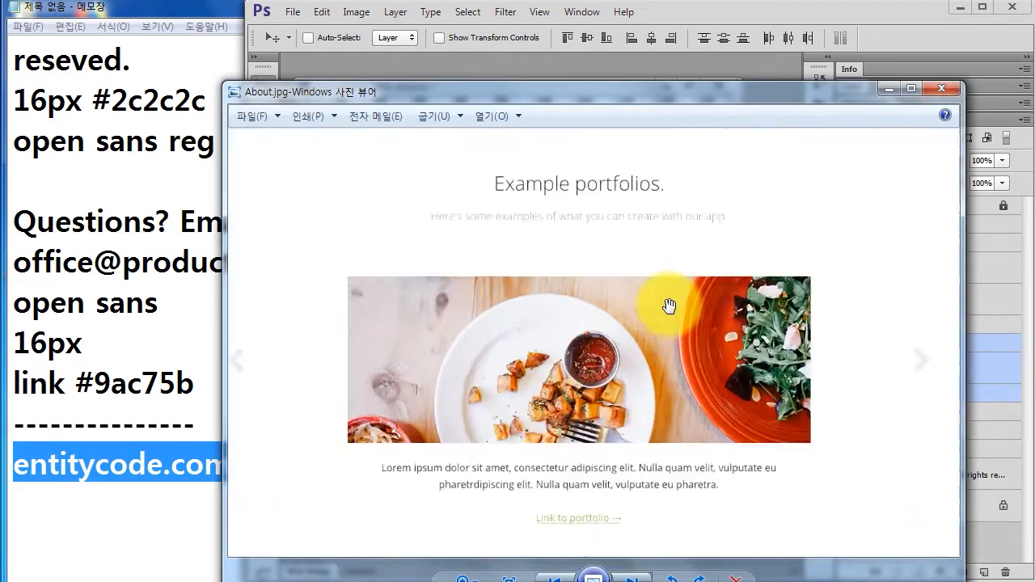
pyautogui.moveTo(647, 302); pyautogui.dragTo(692, 420)
pyautogui.click(890, 89)
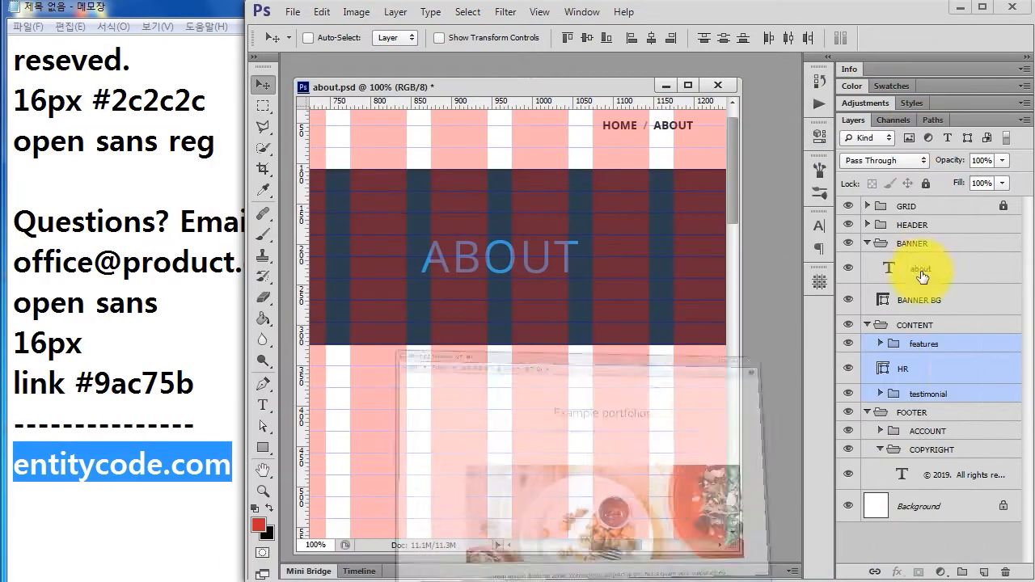
pyautogui.press('Delete')
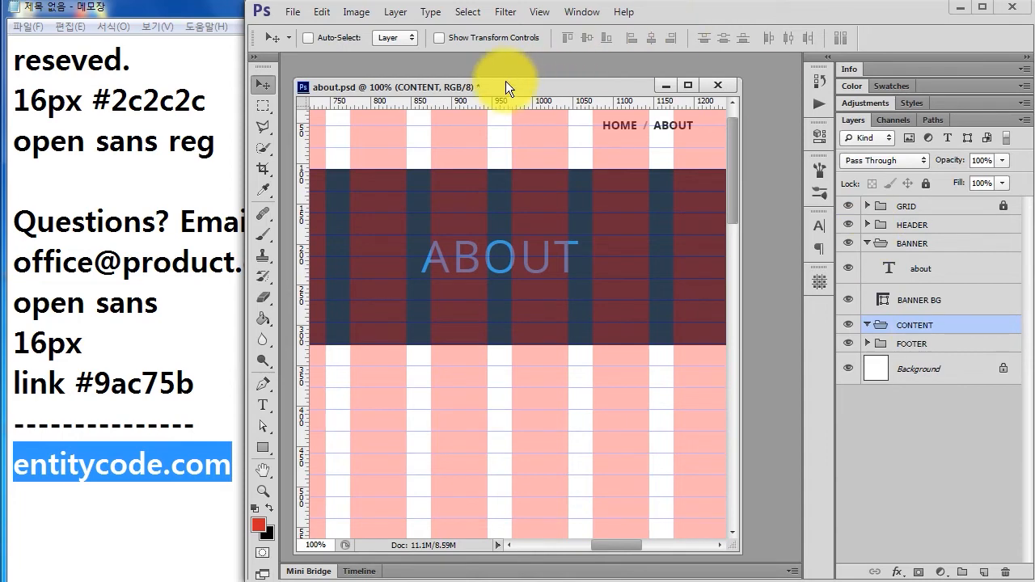
# View the whole about.psd page and compare its layout with About.jpg and Homepage.jpg in Windows Photo Viewer
pyautogui.hotkey('ctrl', '-')
pyautogui.hotkey('ctrl', '-')
pyautogui.hotkey('ctrl', '-')
pyautogui.hotkey('ctrl', '-')
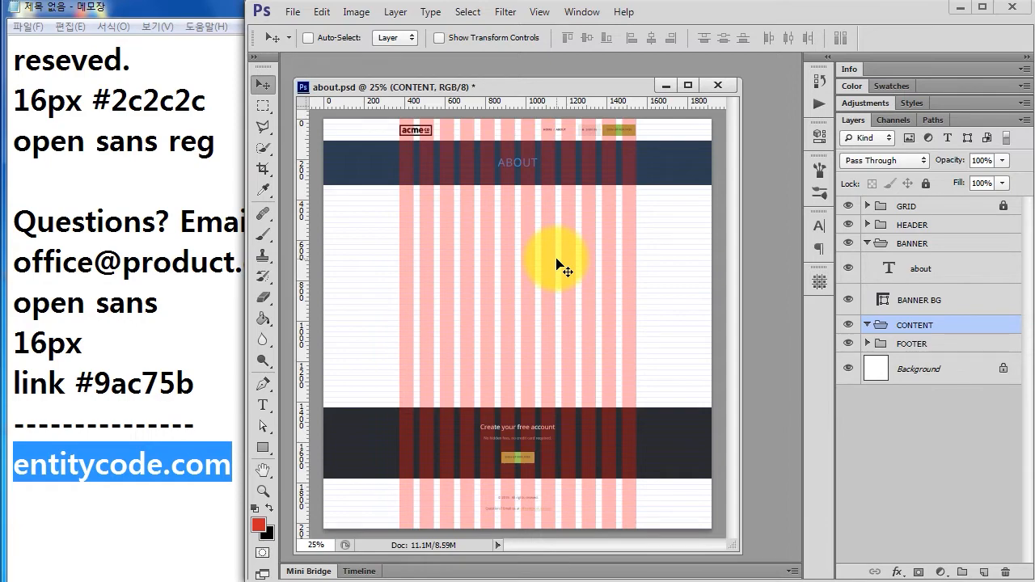
pyautogui.click(518, 581)
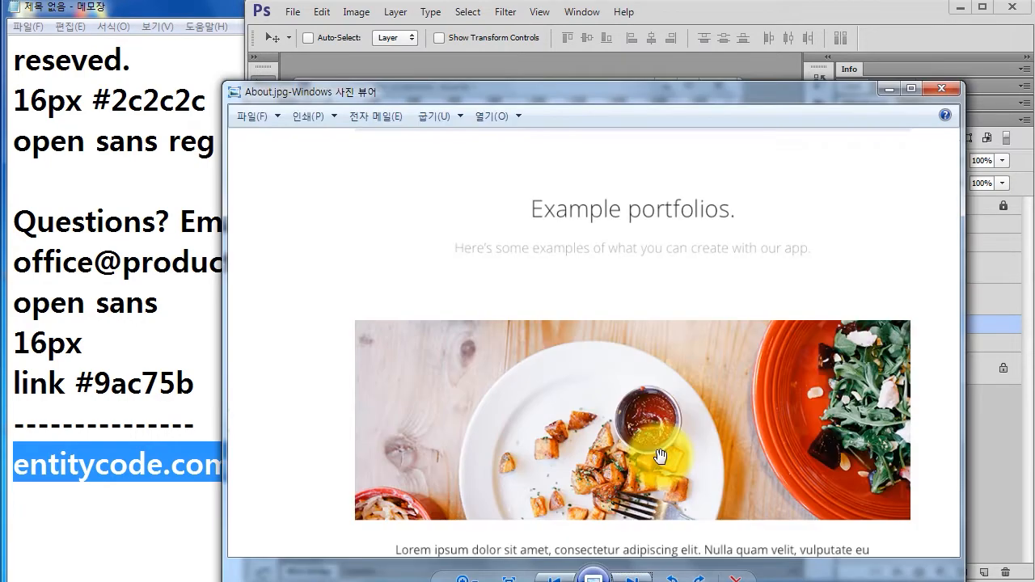
pyautogui.scroll(-2, 740, 399)
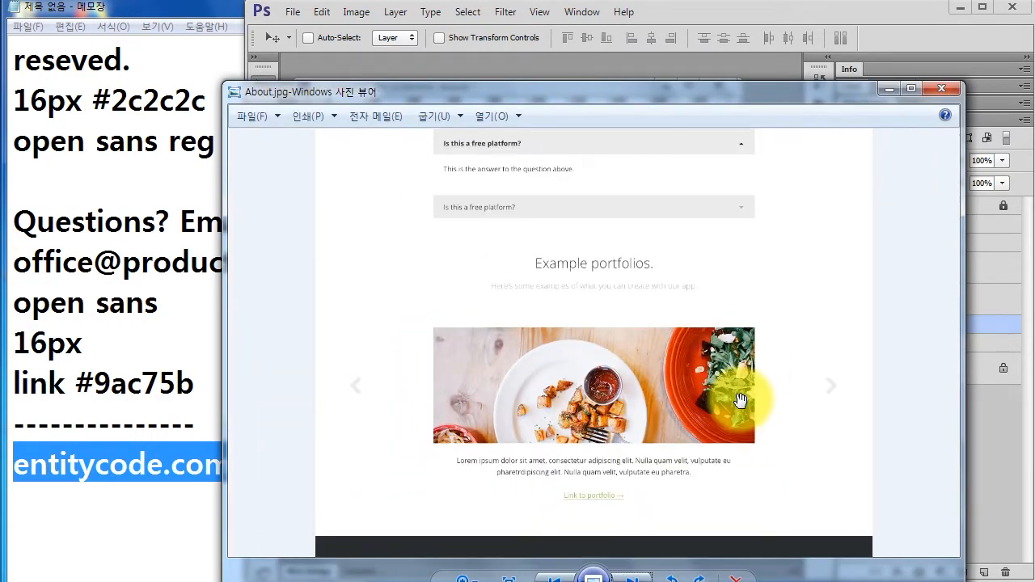
pyautogui.scroll(-1, 740, 400)
pyautogui.moveTo(741, 228); pyautogui.dragTo(739, 378)
pyautogui.press('Right')
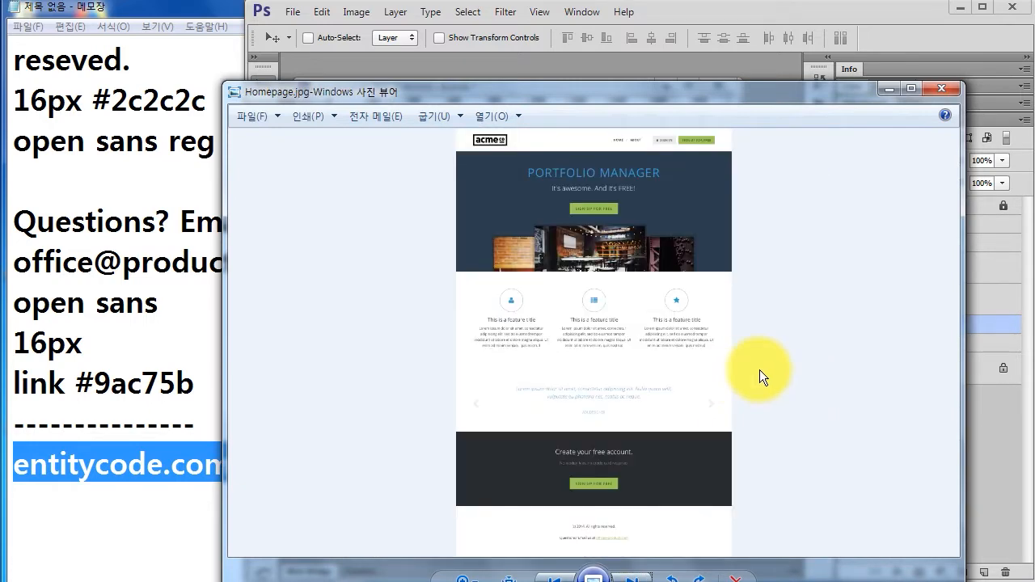
pyautogui.click(554, 579)
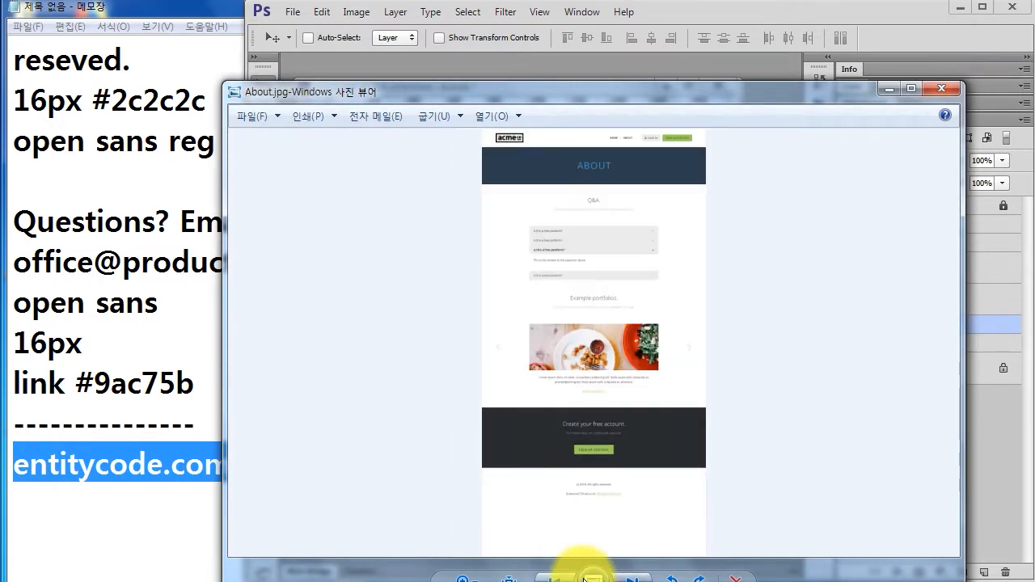
# Examine the Q&A and Example portfolios headings and their subtitles in About.jpg
pyautogui.scroll(3, 693, 304)
pyautogui.moveTo(565, 157)
pyautogui.mouseDown()
pyautogui.moveTo(601, 180)
pyautogui.moveTo(621, 177)
pyautogui.mouseUp()
pyautogui.moveTo(458, 186); pyautogui.dragTo(720, 207)
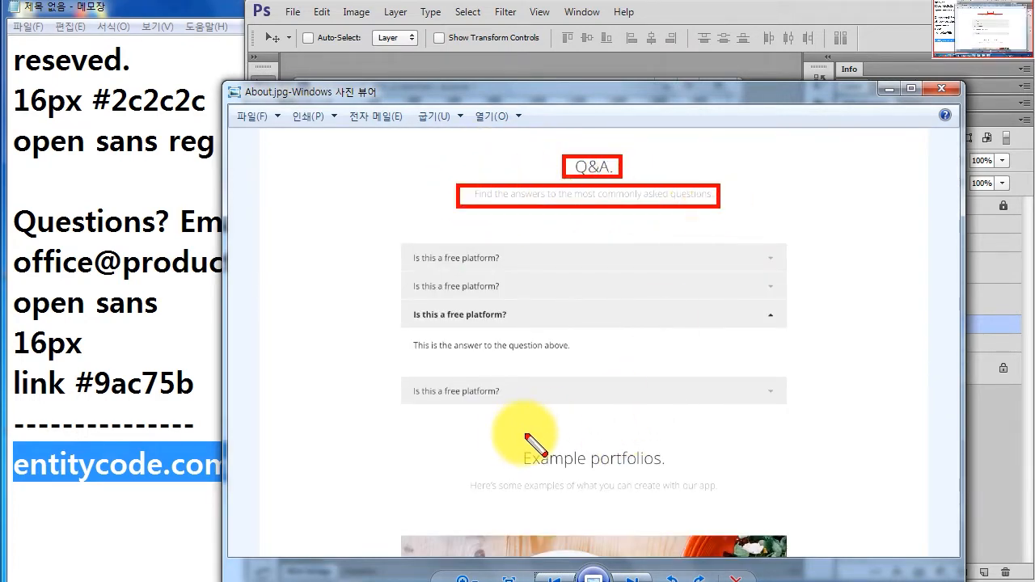
pyautogui.moveTo(514, 445); pyautogui.dragTo(665, 469)
pyautogui.moveTo(466, 484)
pyautogui.mouseDown()
pyautogui.moveTo(704, 485)
pyautogui.moveTo(718, 494)
pyautogui.mouseUp()
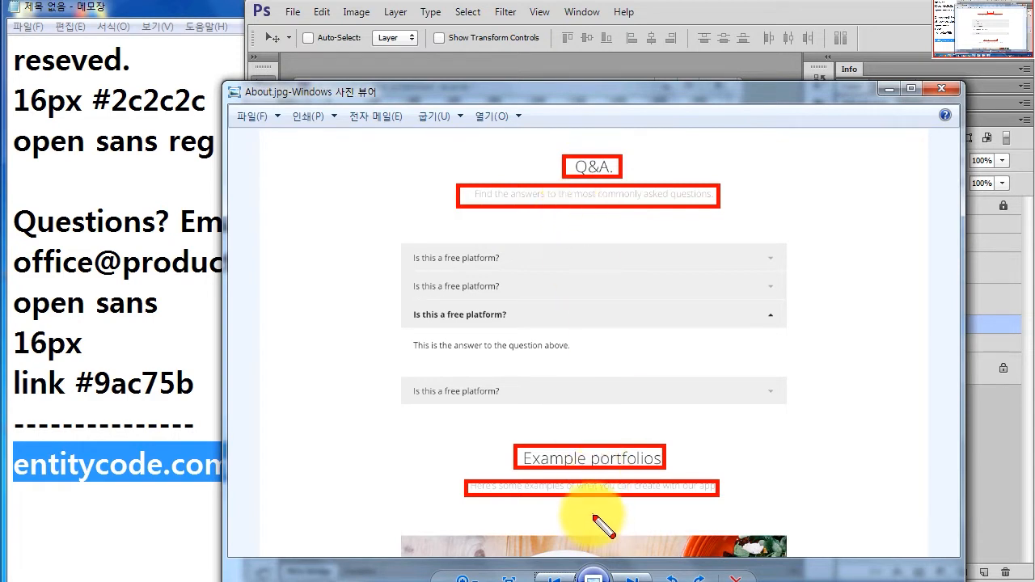
pyautogui.press('Escape')
# Examine the spacing above and below the Q&A and Example portfolios headings in About.jpg
pyautogui.scroll(-2, 595, 516)
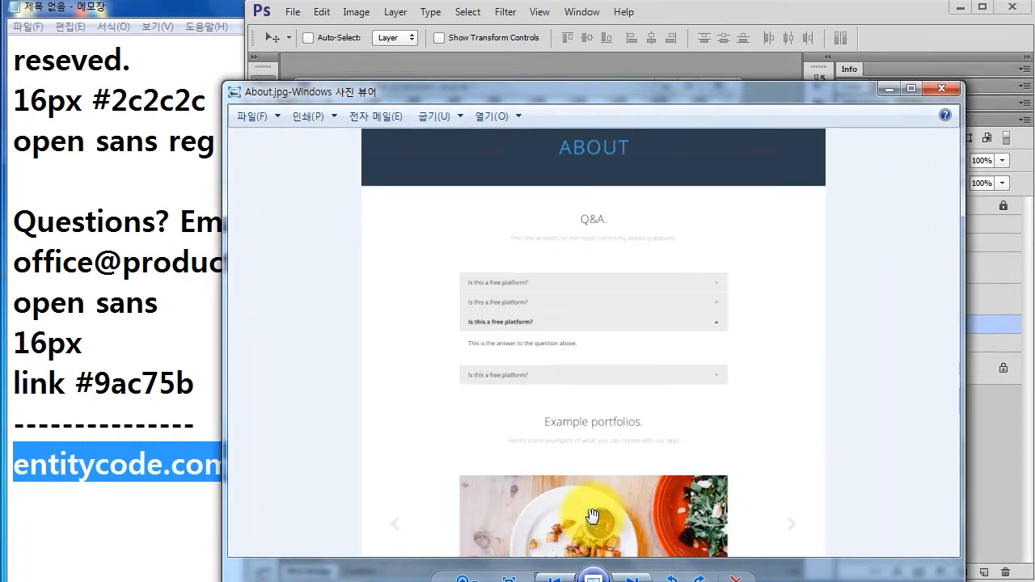
pyautogui.hotkey('ctrl', '2')
pyautogui.moveTo(579, 185); pyautogui.dragTo(625, 216)
pyautogui.moveTo(576, 245); pyautogui.dragTo(632, 275)
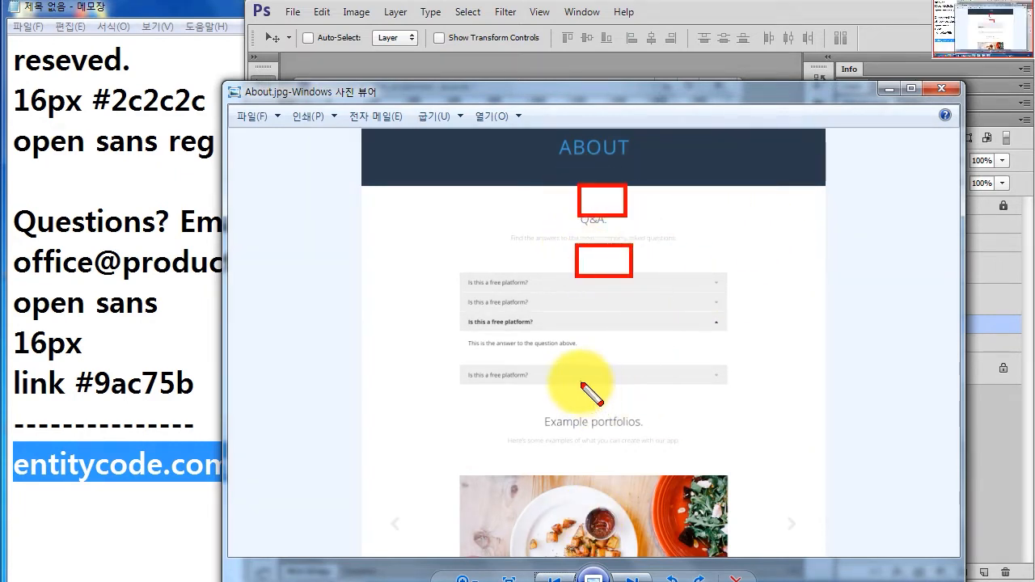
pyautogui.moveTo(579, 381); pyautogui.dragTo(623, 414)
pyautogui.moveTo(585, 447); pyautogui.dragTo(631, 467)
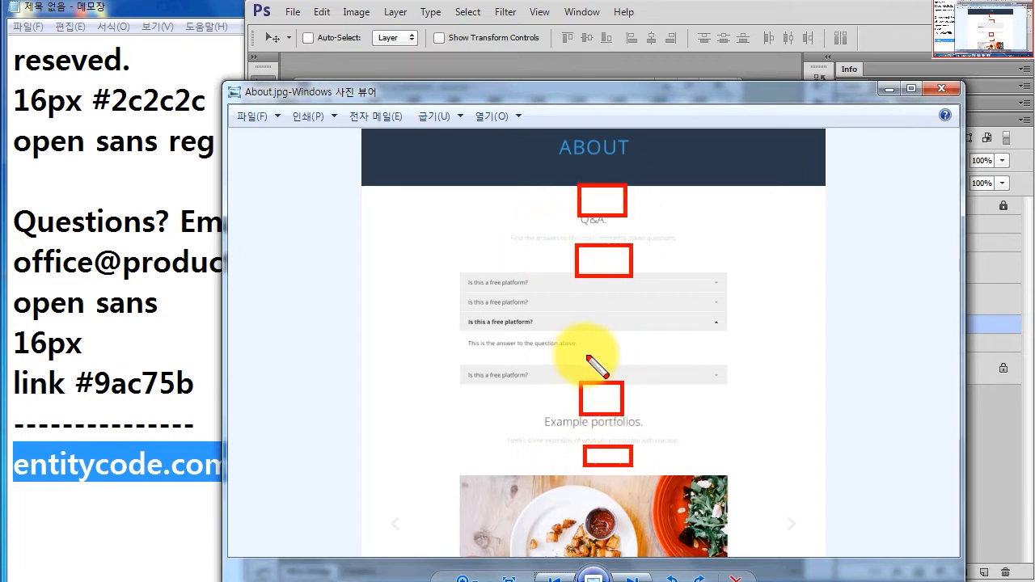
pyautogui.press('Escape')
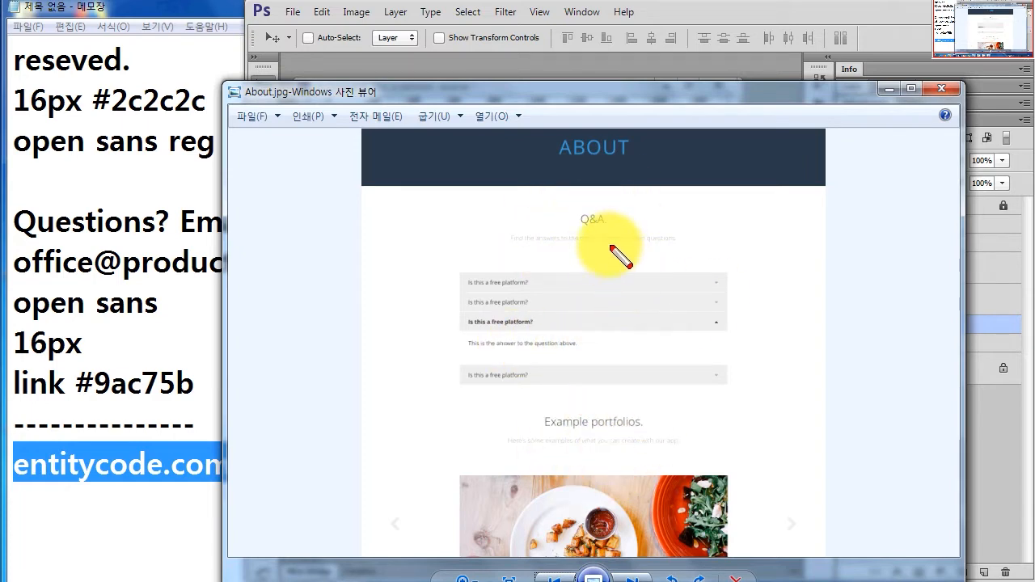
# Browse the other page mockups such as SignIn.jpg, recheck the About.jpg content sections and return to Photoshop
pyautogui.press('Right')
pyautogui.click(555, 578)
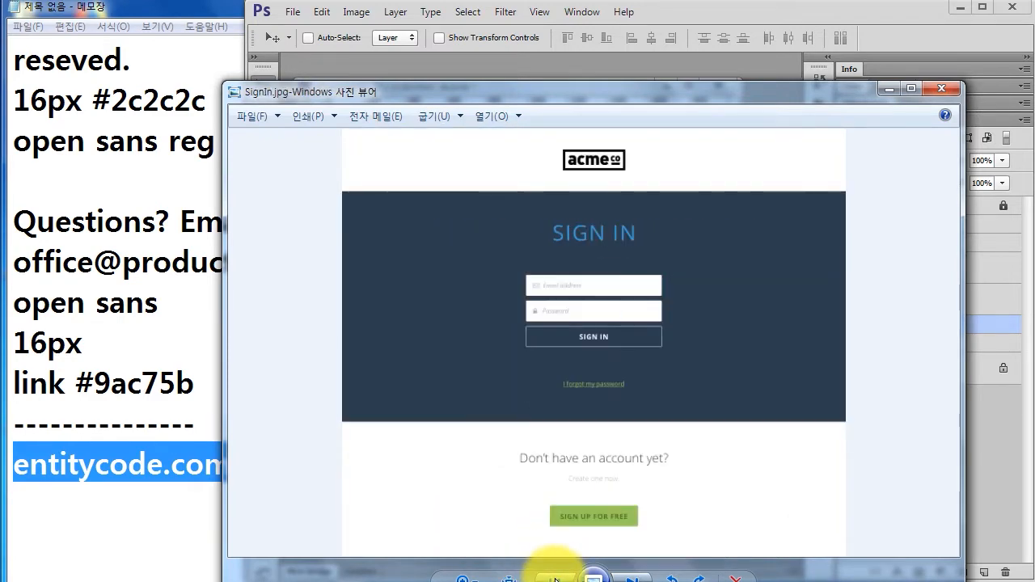
pyautogui.click(555, 579)
pyautogui.click(554, 578)
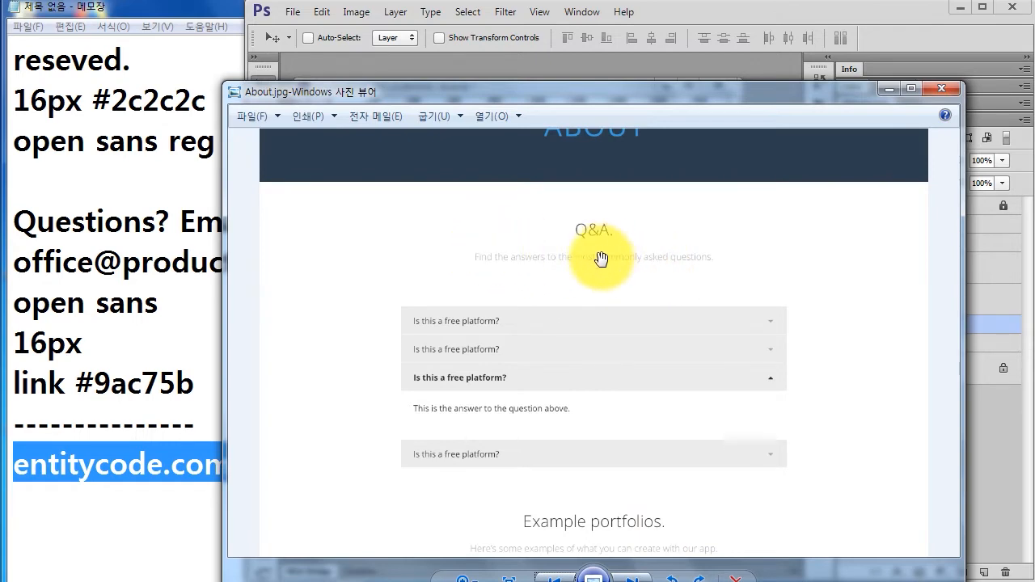
pyautogui.hotkey('alt', 'Tab')
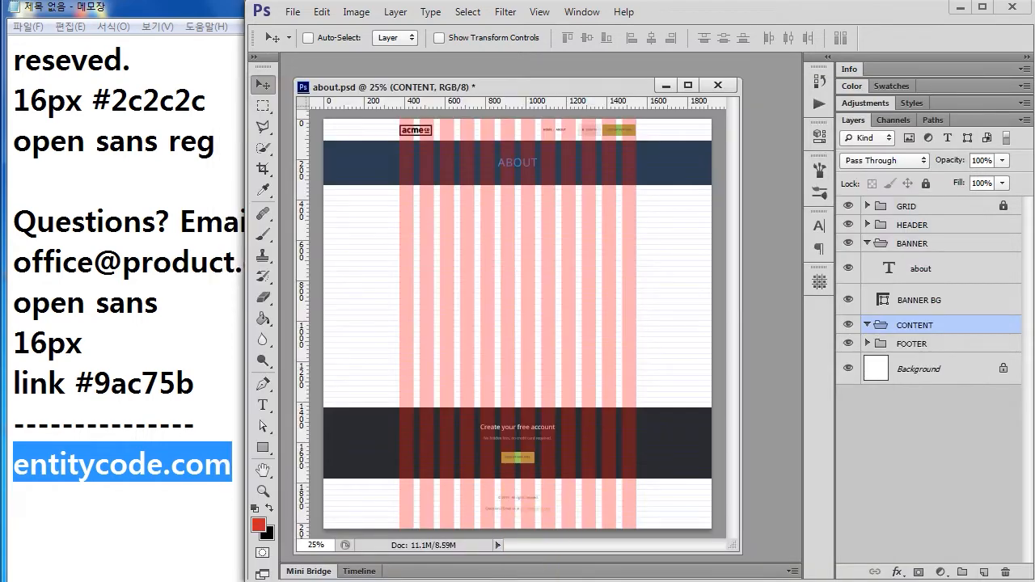
pyautogui.hotkey('alt', 'Tab')
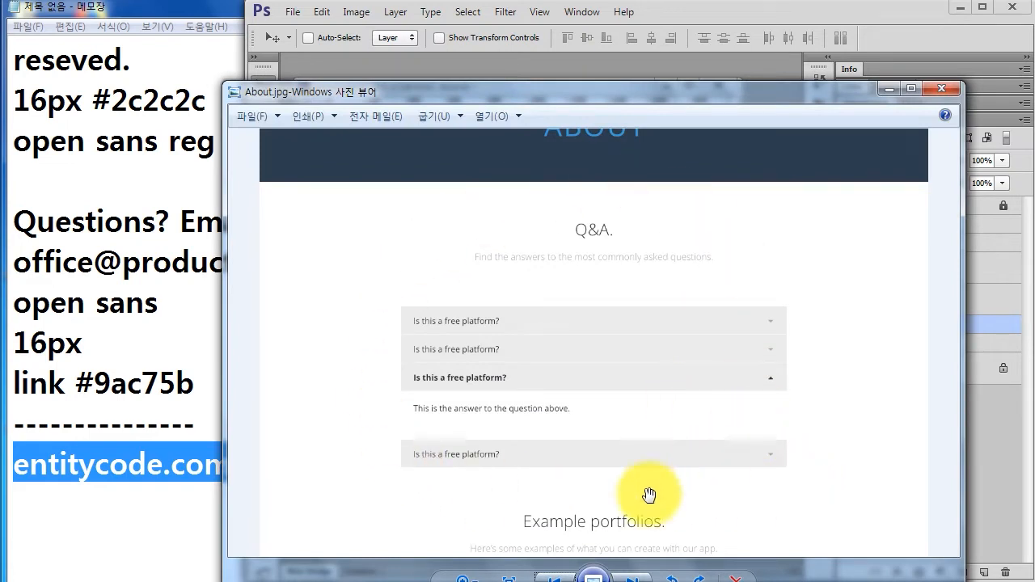
pyautogui.moveTo(723, 488)
pyautogui.mouseDown()
pyautogui.moveTo(752, 219)
pyautogui.moveTo(784, 328)
pyautogui.moveTo(781, 470)
pyautogui.moveTo(736, 469)
pyautogui.moveTo(742, 267)
pyautogui.moveTo(736, 480)
pyautogui.mouseUp()
pyautogui.moveTo(665, 453); pyautogui.dragTo(689, 269)
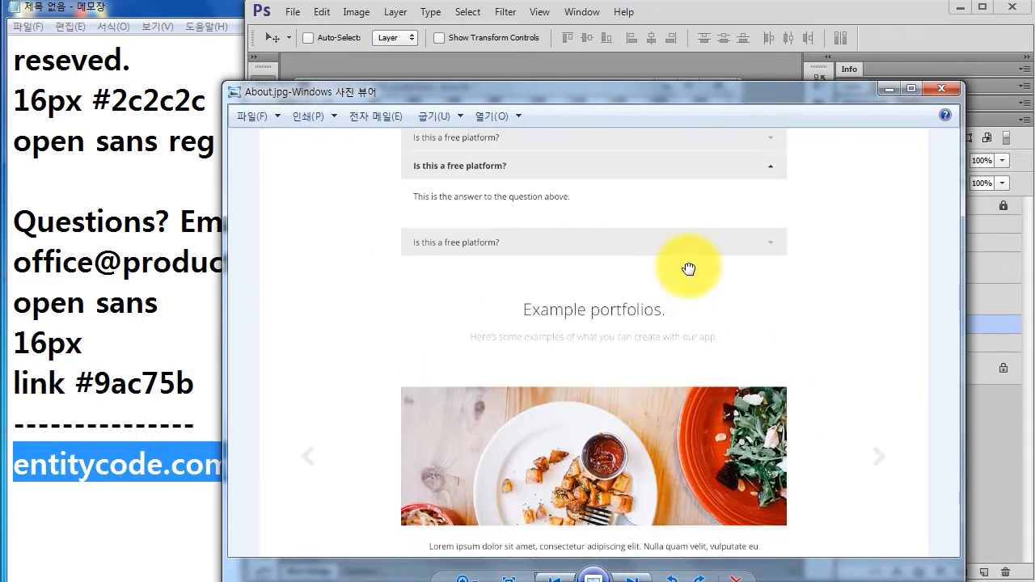
pyautogui.click(941, 89)
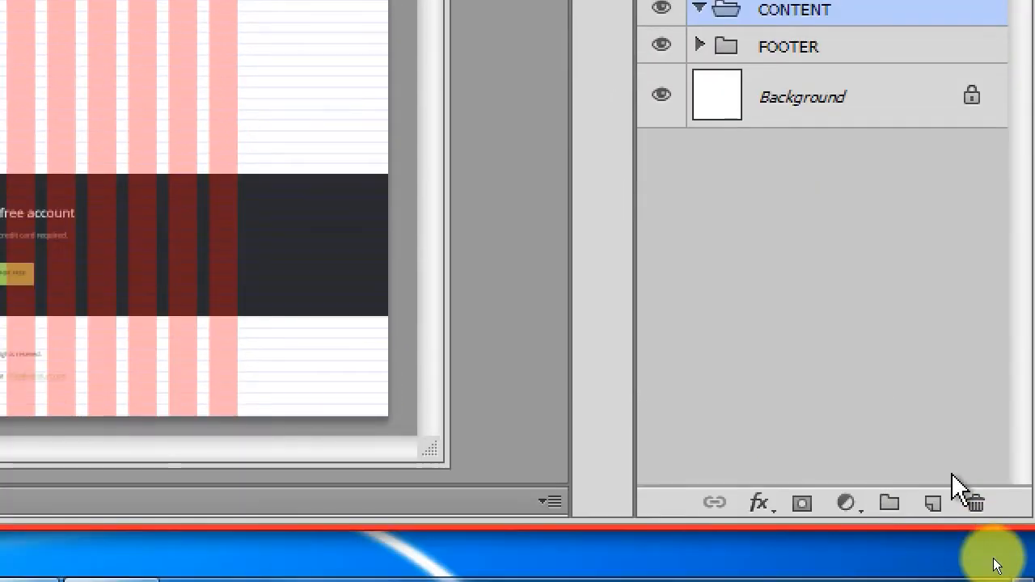
# Try adding two empty layers in the CONTENT group, and step back in history to restore its features, HR and testimonial items
pyautogui.click(933, 503)
pyautogui.click(933, 503)
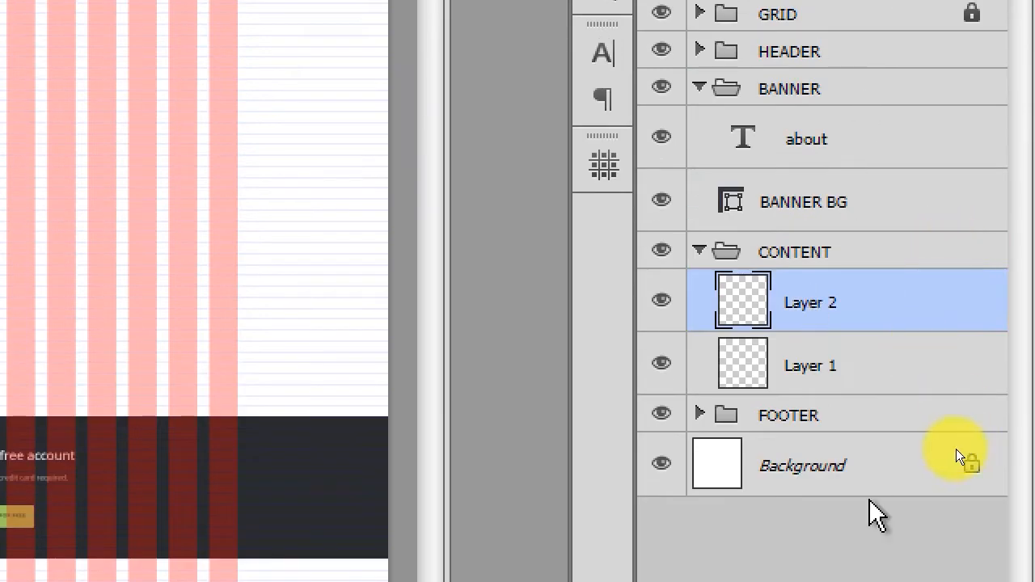
pyautogui.press('Delete')
pyautogui.hotkey('ctrl', 'alt', 'shift', 'n')
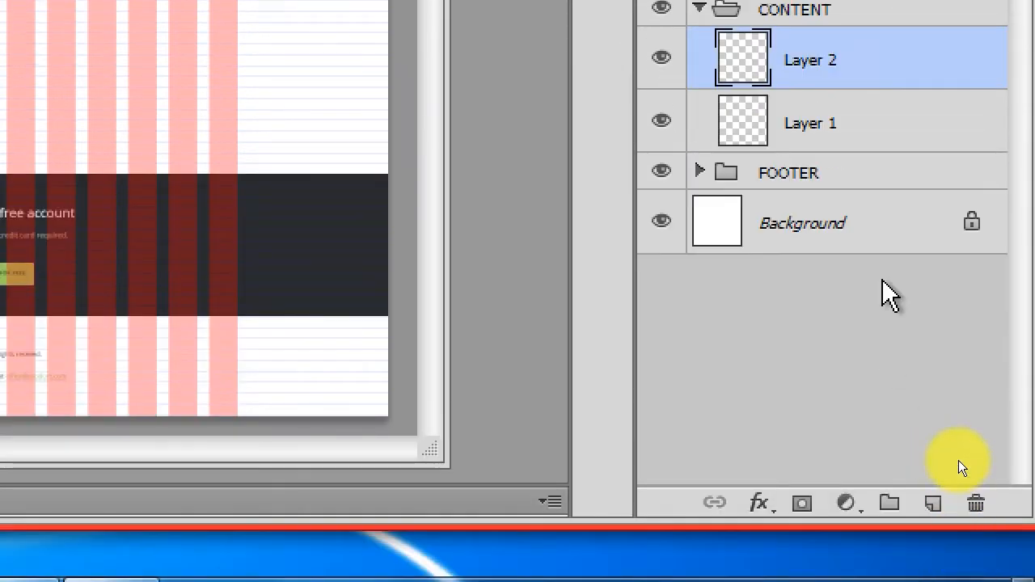
pyautogui.press('Delete')
pyautogui.press('Delete')
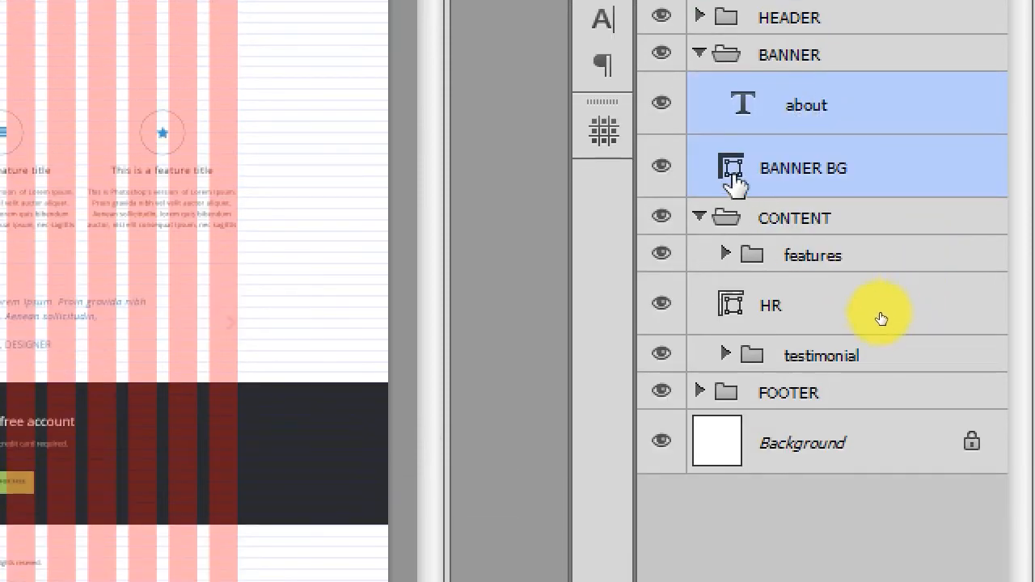
# Delete the features group, the HR shape and the testimonial group from the CONTENT group
pyautogui.click(698, 217)
pyautogui.click(715, 221)
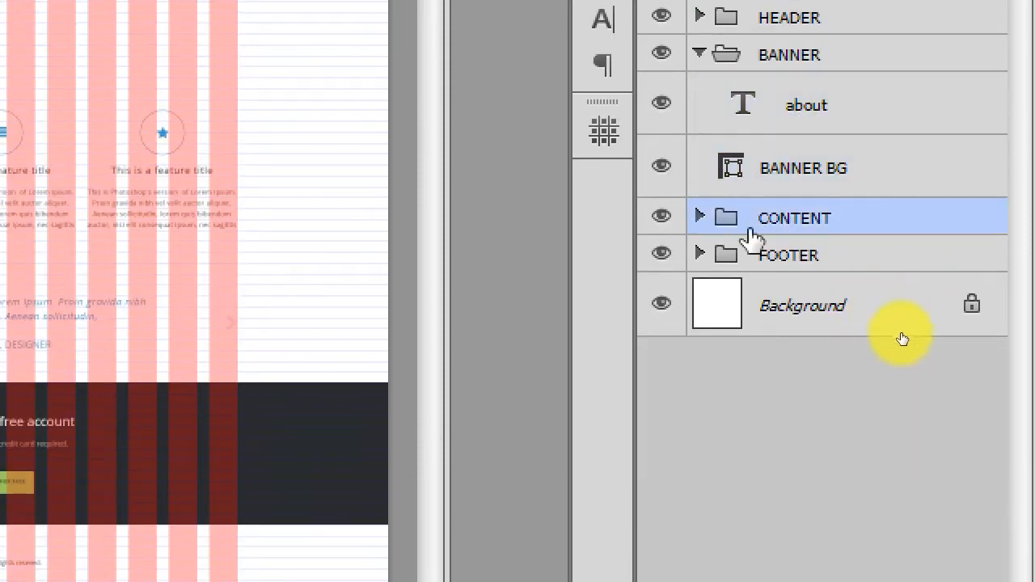
pyautogui.click(700, 217)
pyautogui.click(809, 257)
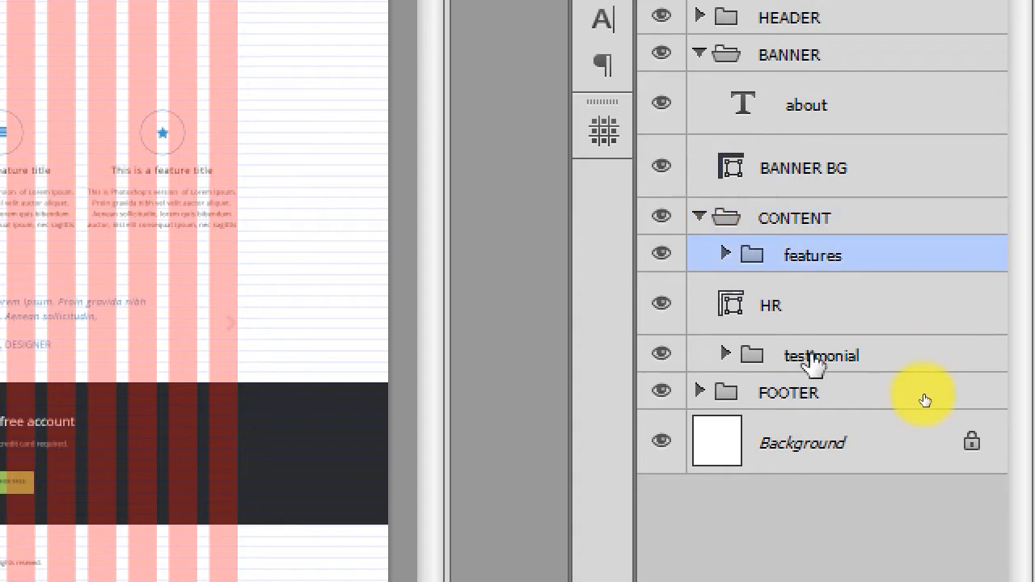
pyautogui.keyDown('shift'); pyautogui.click(816, 360); pyautogui.keyUp('shift')
pyautogui.press('Delete')
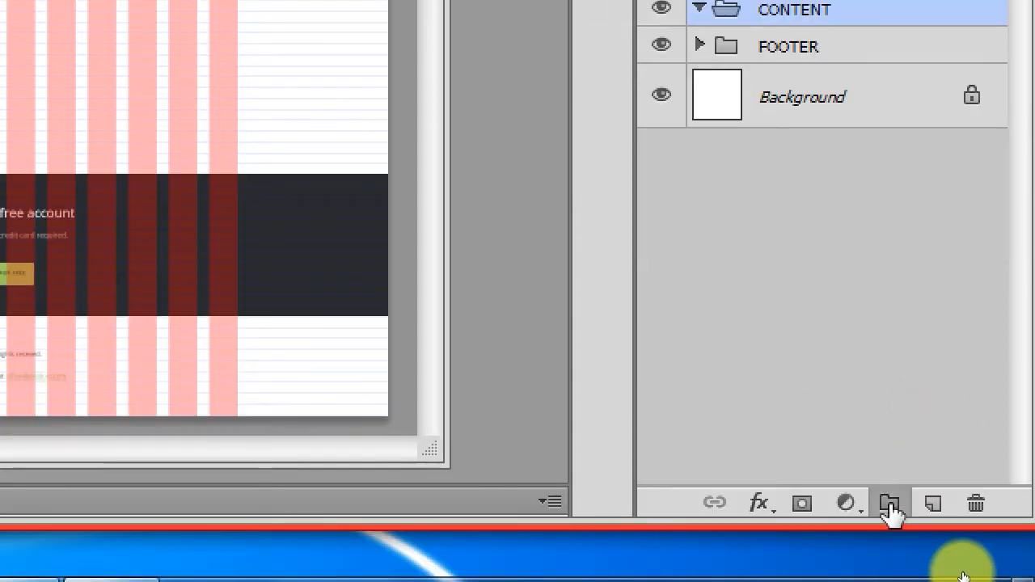
# Create two new empty groups and move both inside the CONTENT group
pyautogui.click(890, 503)
pyautogui.click(890, 505)
pyautogui.keyDown('shift'); pyautogui.click(792, 9); pyautogui.keyUp('shift')
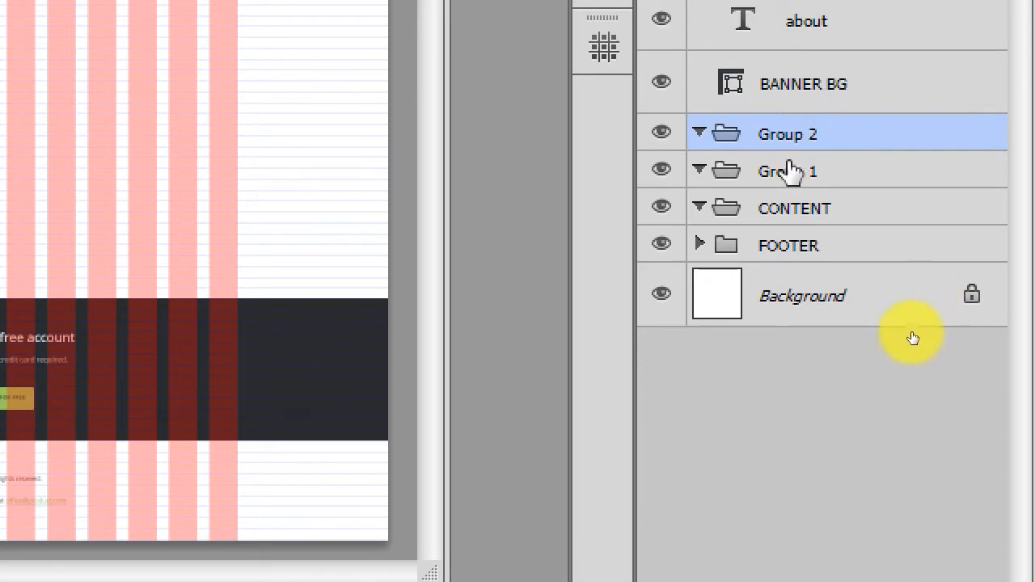
pyautogui.moveTo(791, 139); pyautogui.dragTo(801, 209)
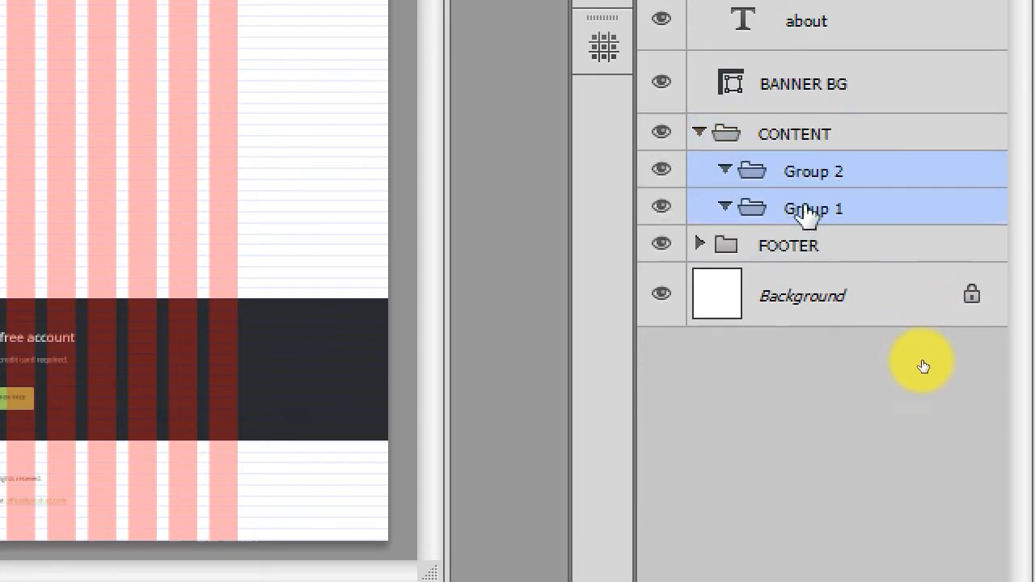
# Rename the two groups inside CONTENT as Q&A for the upper one and Example for the lower one
pyautogui.doubleClick(824, 171)
pyautogui.write('qng')
pyautogui.press('BackSpace')
pyautogui.press('BackSpace')
pyautogui.press('BackSpace')
pyautogui.write('Q')
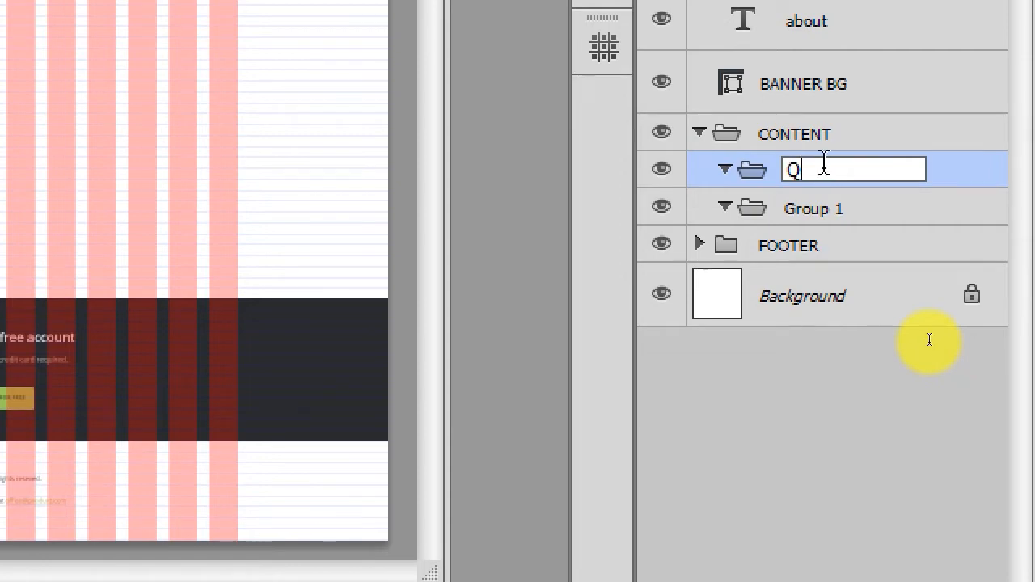
pyautogui.write('&A')
pyautogui.press('Return')
pyautogui.doubleClick(813, 212)
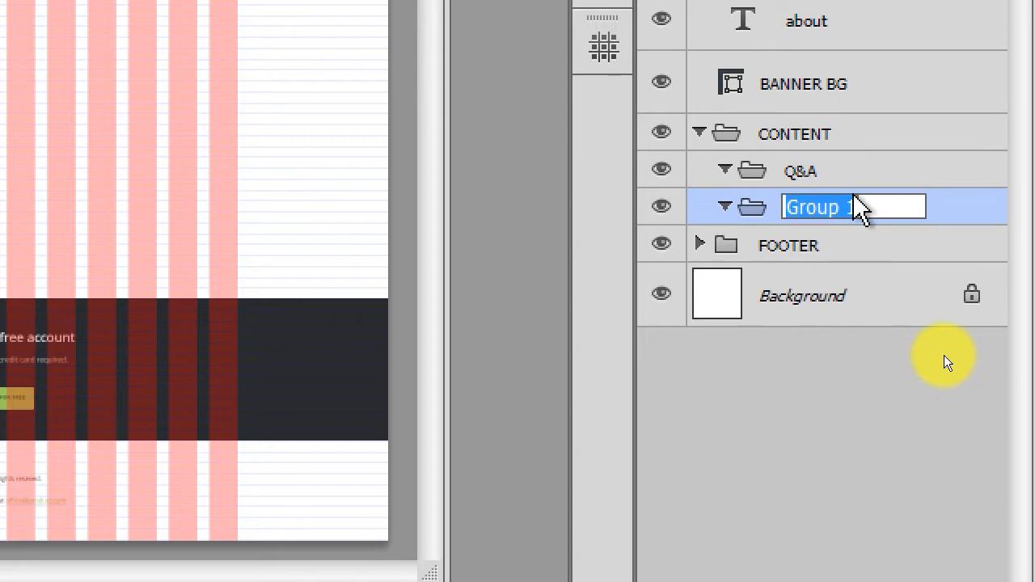
pyautogui.write('Example')
pyautogui.press('Return')
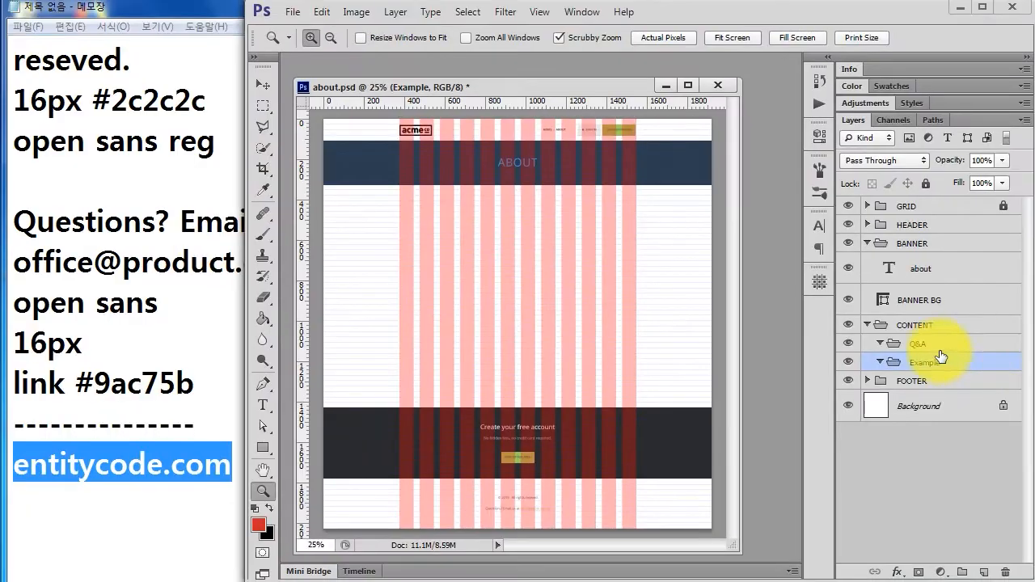
# Switch to Notepad and clear all the old notes
pyautogui.click(145, 261)
pyautogui.hotkey('ctrl', 'End')
pyautogui.hotkey('ctrl', 'a')
pyautogui.press('Delete')
# Write a q&a heading spec in the notes: open sans 32px, light, #2c2c2c
pyautogui.write('qn')
pyautogui.press('BackSpace')
pyautogui.write('&')
pyautogui.press('BackSpace')
pyautogui.press('BackSpace')
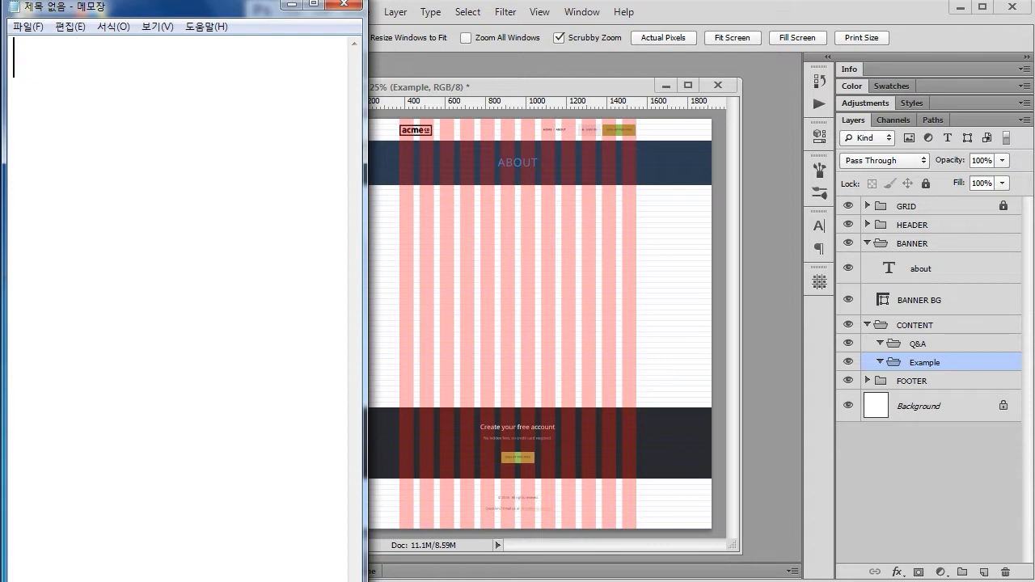
pyautogui.write('a')
pyautogui.press('BackSpace')
pyautogui.write('Q')
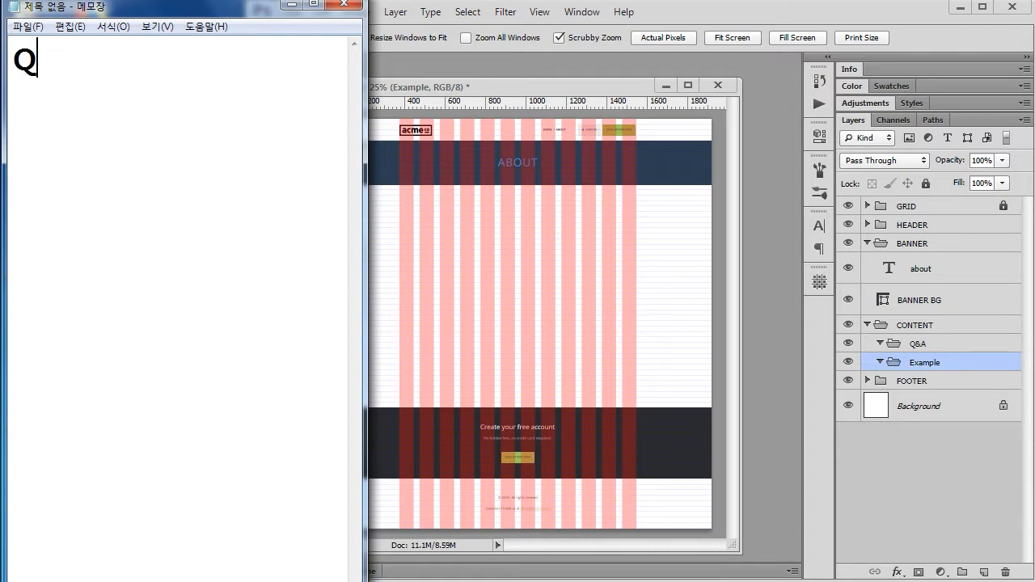
pyautogui.write('&A')
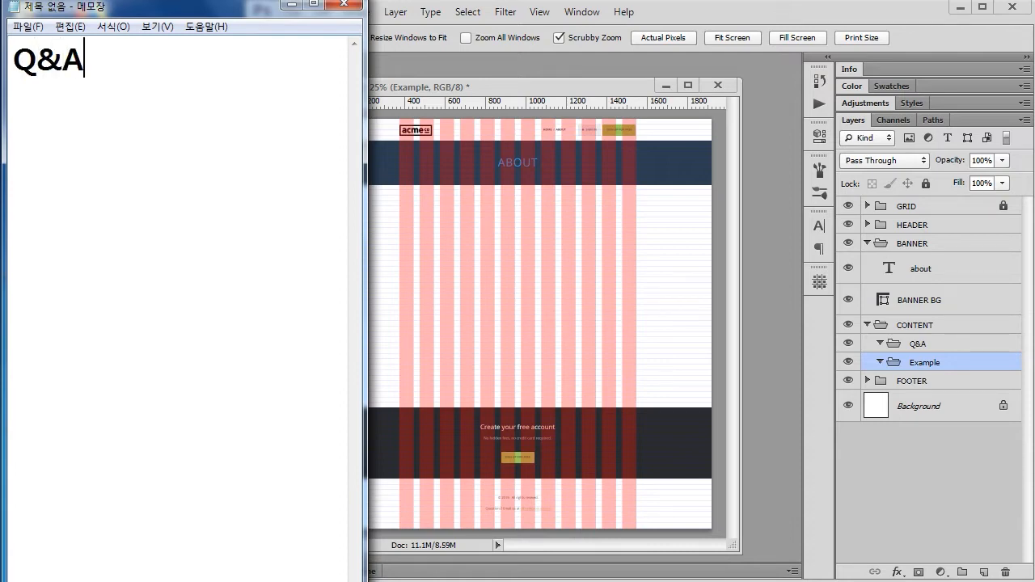
pyautogui.press('BackSpace')
pyautogui.press('BackSpace')
pyautogui.press('BackSpace')
pyautogui.write('q&a')
pyautogui.press('Return')
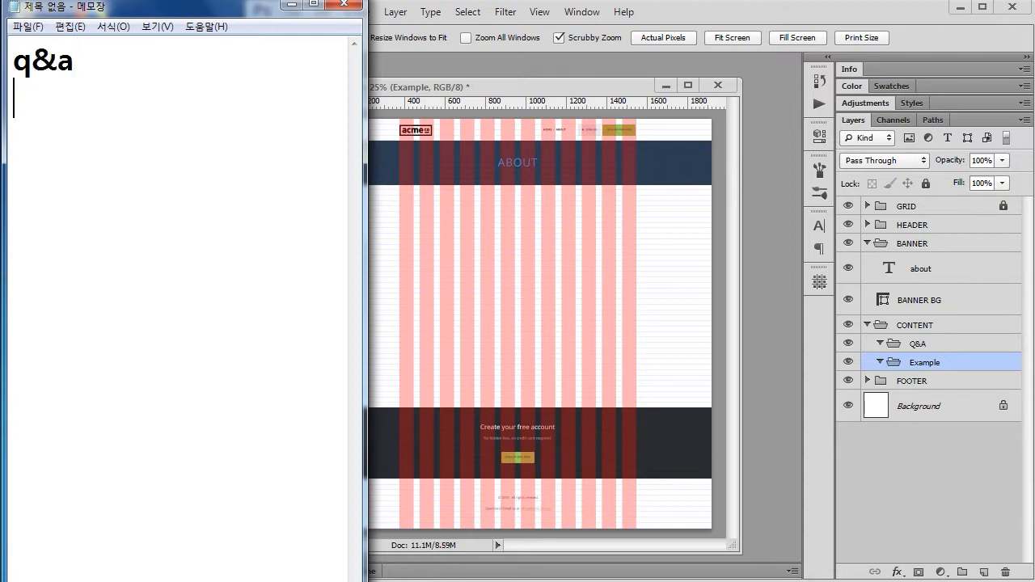
pyautogui.write('open sans 32px')
pyautogui.press('Return')
pyautogui.write('light #2c2c2c')
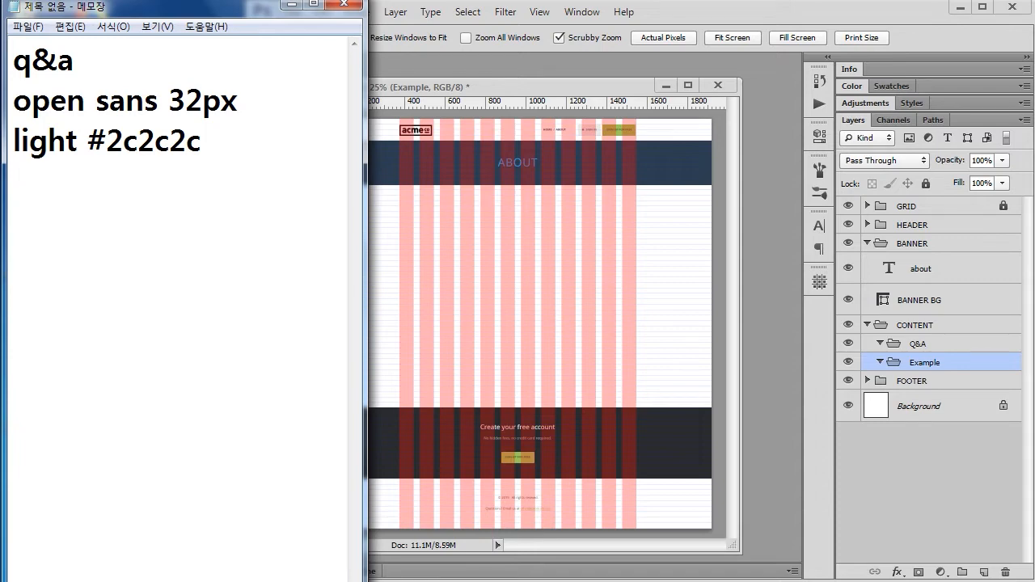
# Add a paragraph spec below the q&a notes: open sans 18px, #a8a8a8
pyautogui.write('answ')
pyautogui.press('BackSpace')
pyautogui.press('BackSpace')
pyautogui.press('BackSpace')
pyautogui.press('BackSpace')
pyautogui.write('paragraph')
pyautogui.press('Return')
pyautogui.write('open sans 18px')
pyautogui.press('Return')
pyautogui.write('#a8a8a8')
pyautogui.press('Return')
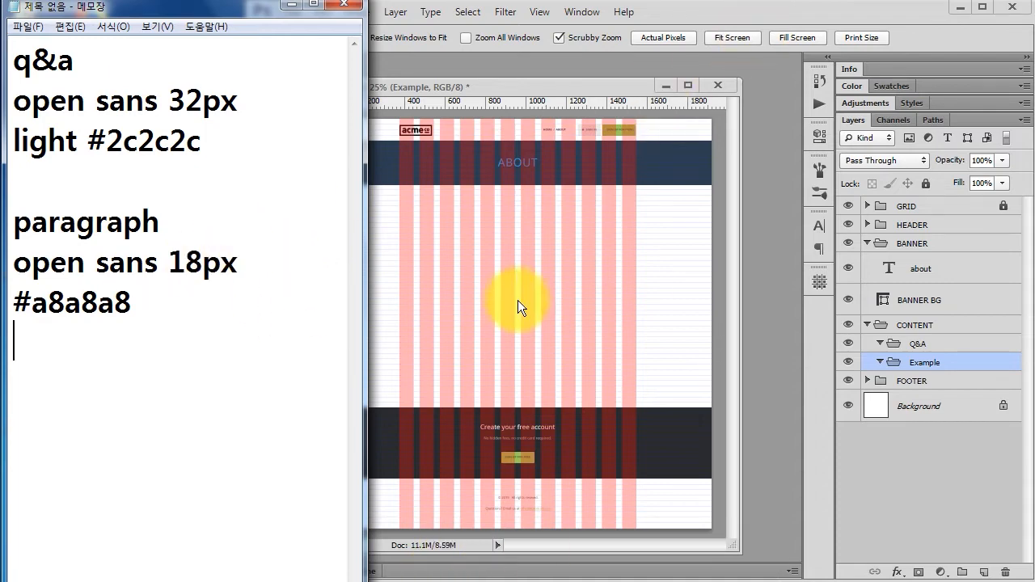
# Return to Photoshop and place the text q&a from the notes in the Q&A group, just below the ABOUT banner
pyautogui.click(509, 90)
pyautogui.moveTo(478, 87); pyautogui.dragTo(516, 79)
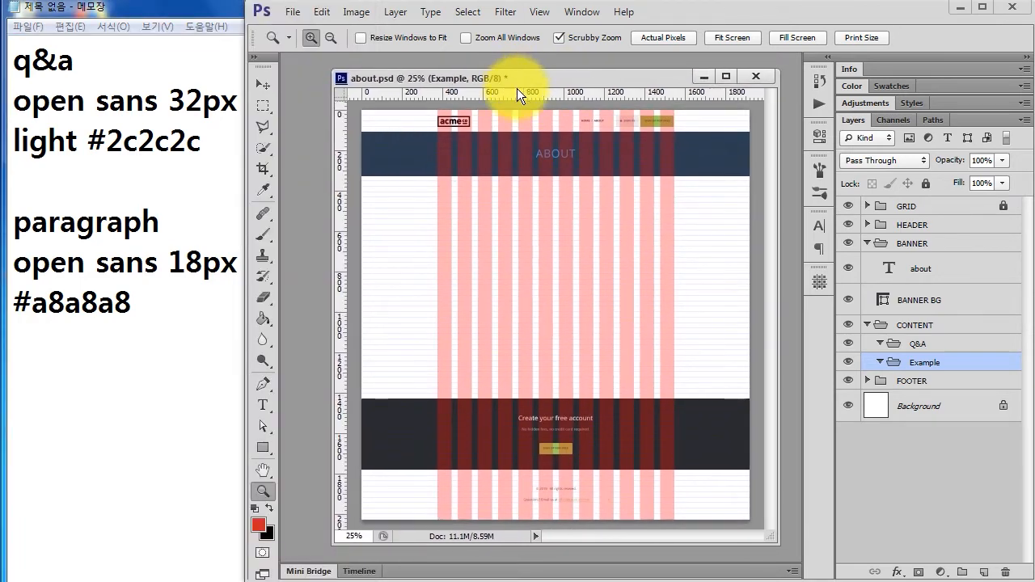
pyautogui.click(555, 180)
pyautogui.click(555, 202)
pyautogui.click(555, 191)
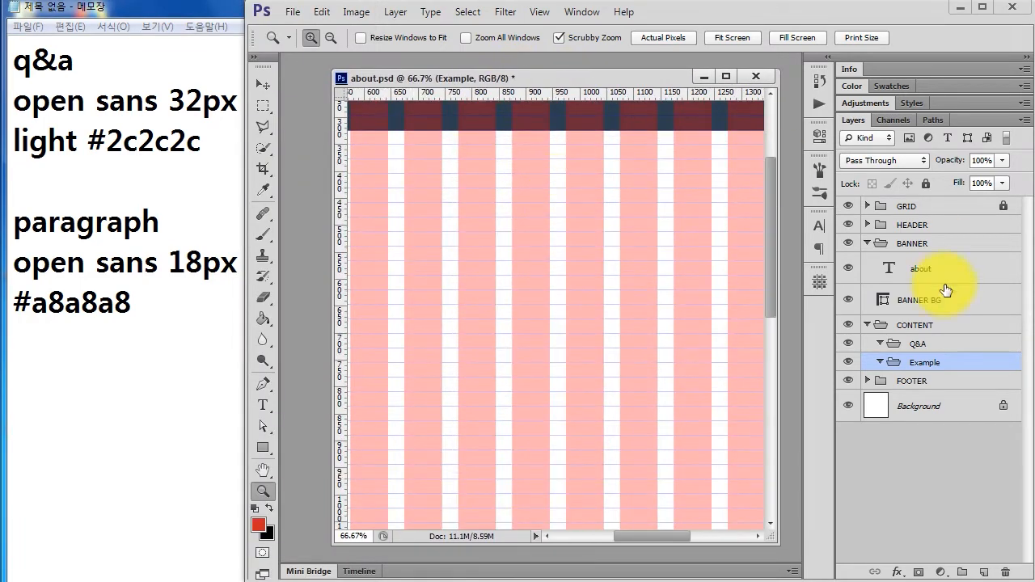
pyautogui.click(918, 345)
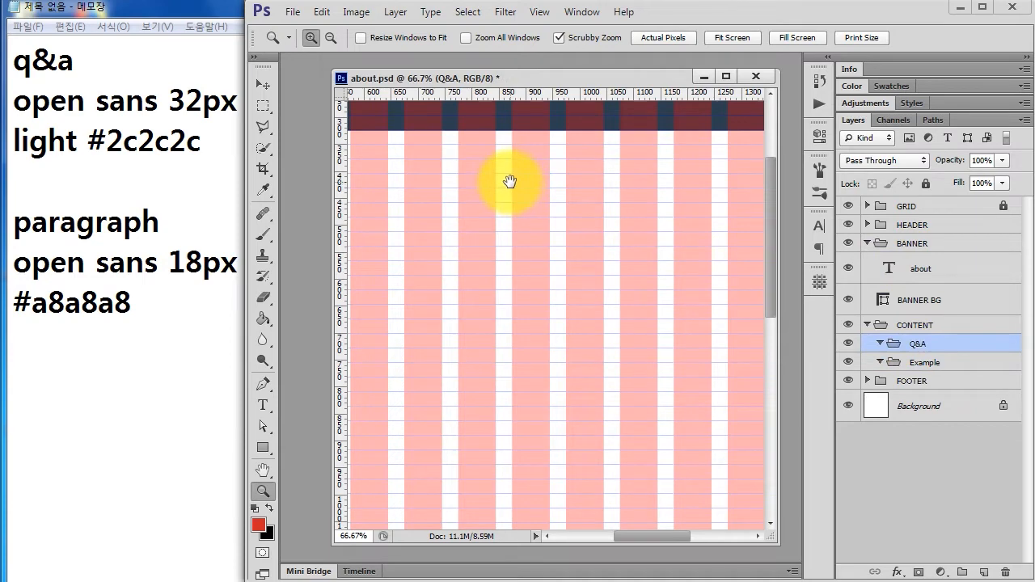
pyautogui.moveTo(509, 182); pyautogui.dragTo(539, 277)
pyautogui.moveTo(76, 61); pyautogui.dragTo(6, 60)
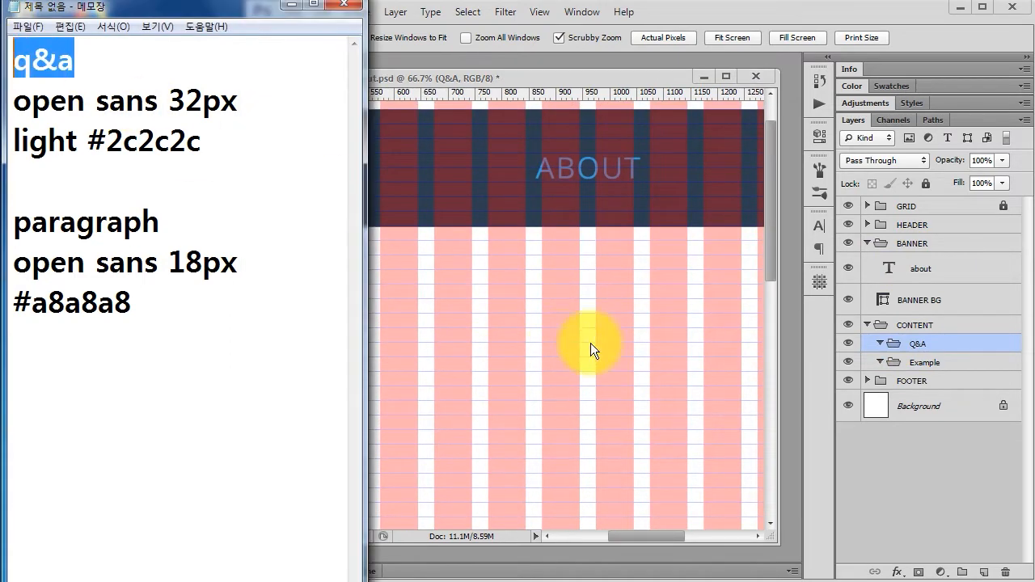
pyautogui.click(558, 77)
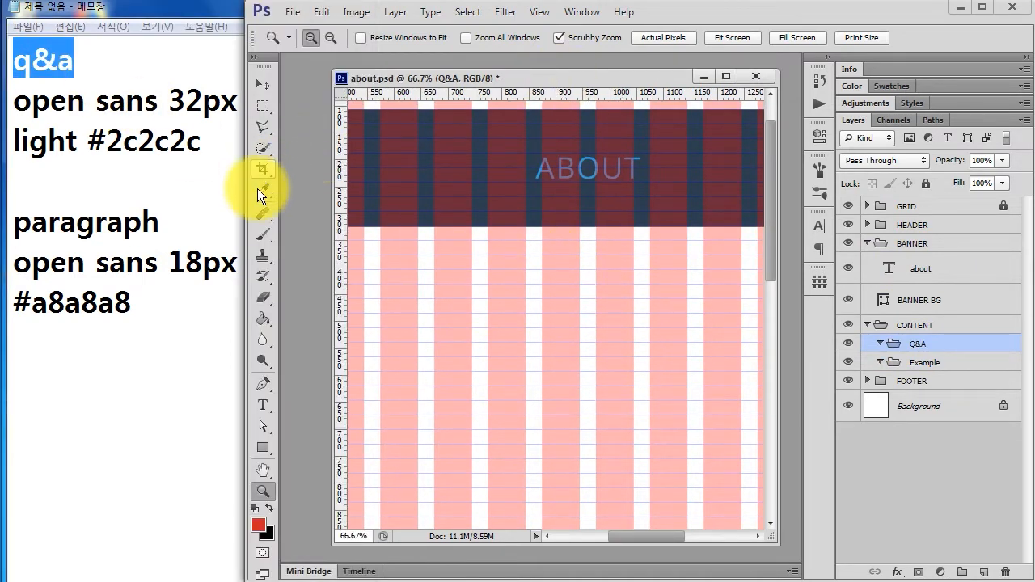
pyautogui.click(262, 404)
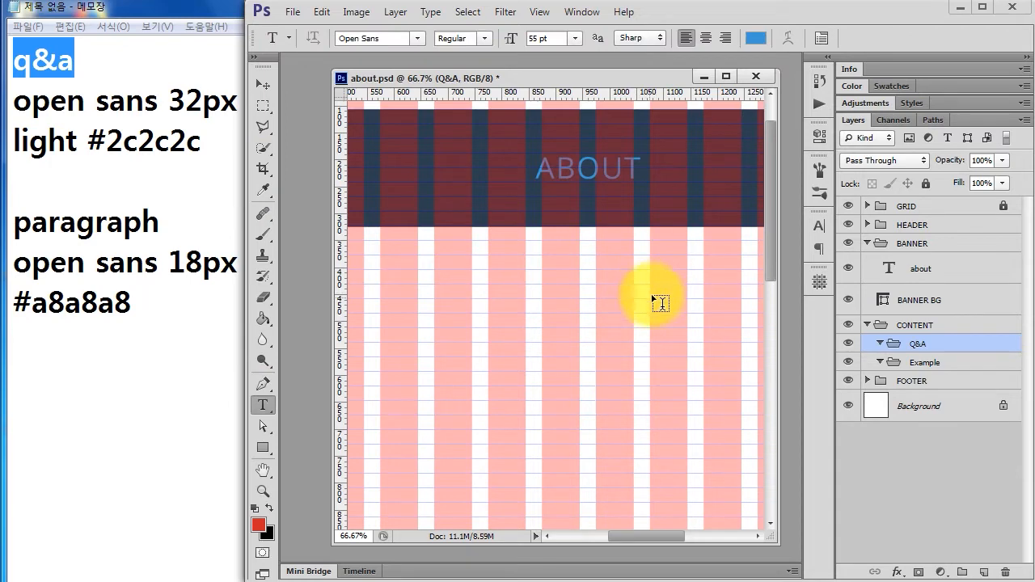
pyautogui.click(582, 282)
# Set the Q&A heading's font size to 32 pt and its colour to #2c2c2c
pyautogui.hotkey('ctrl', 'a')
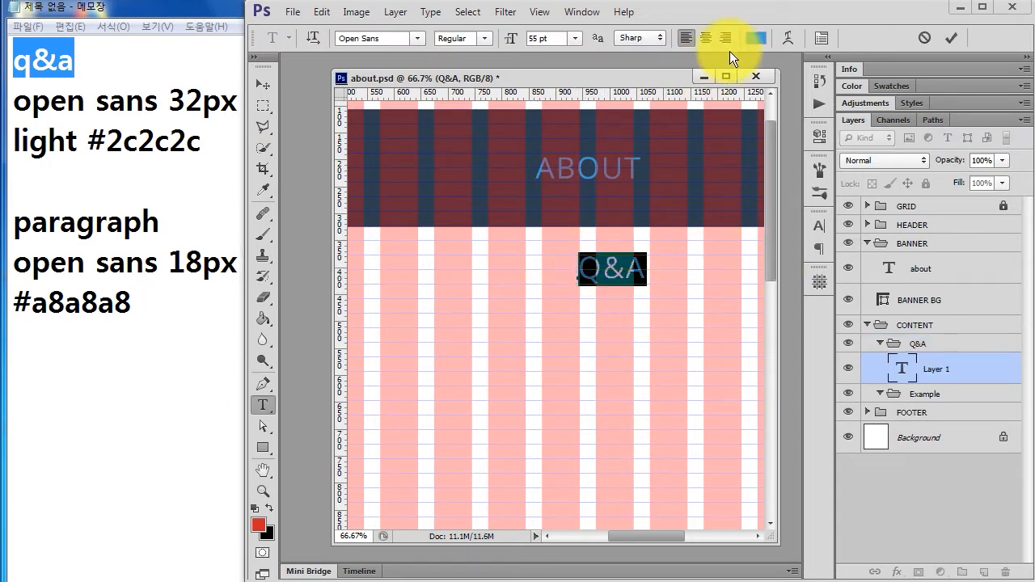
pyautogui.click(544, 38)
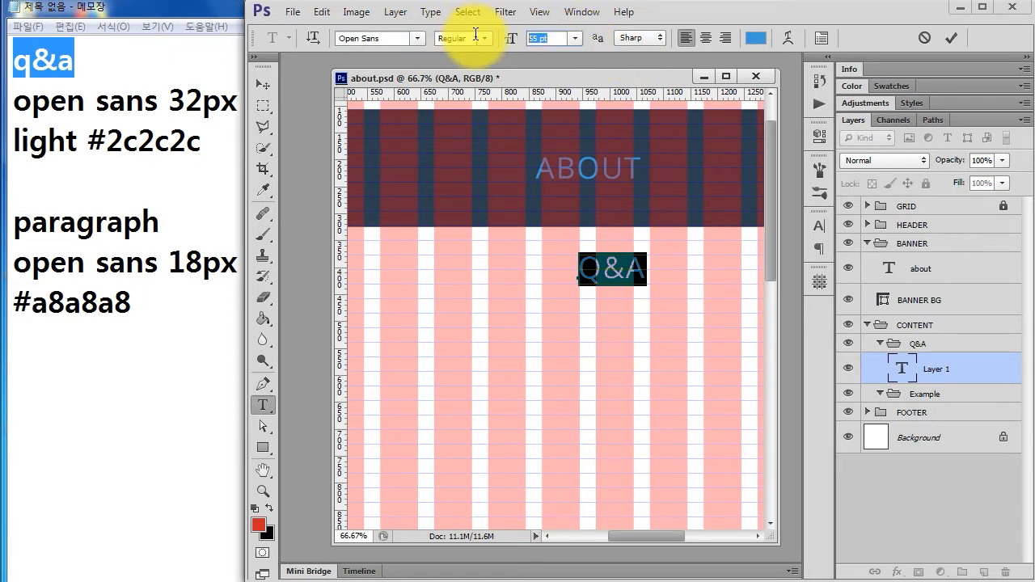
pyautogui.write('32')
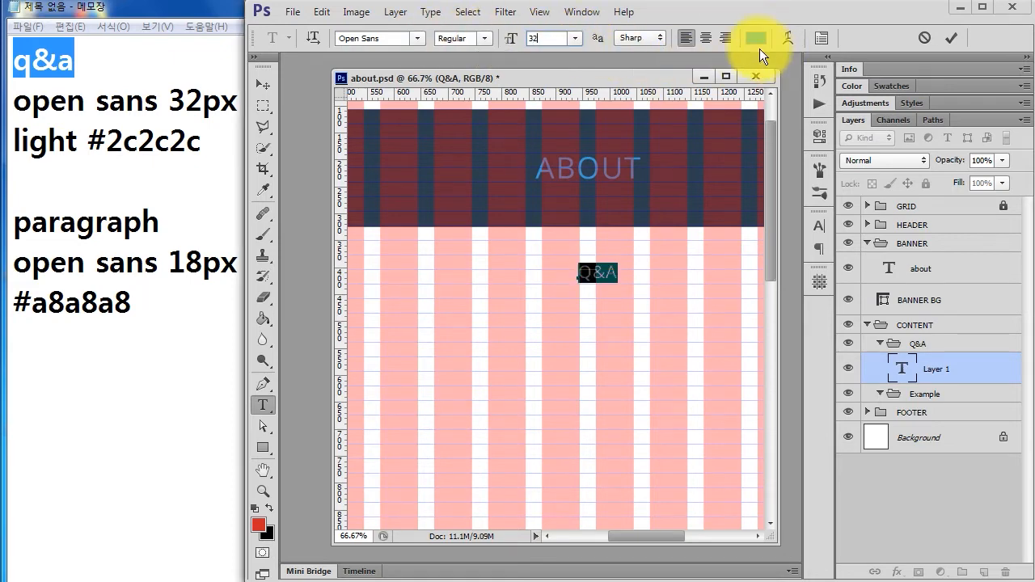
pyautogui.click(486, 38)
pyautogui.click(486, 39)
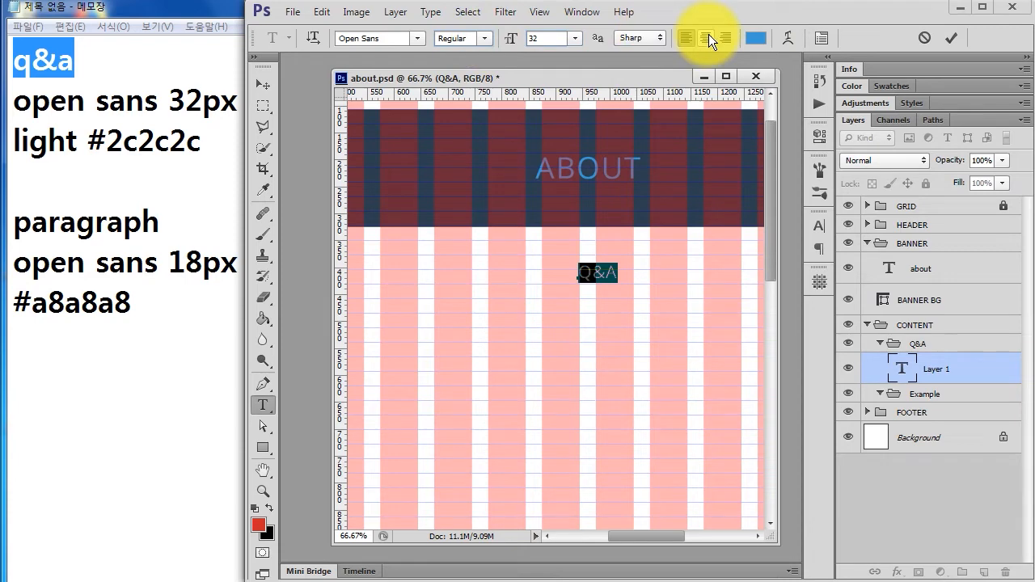
pyautogui.click(764, 42)
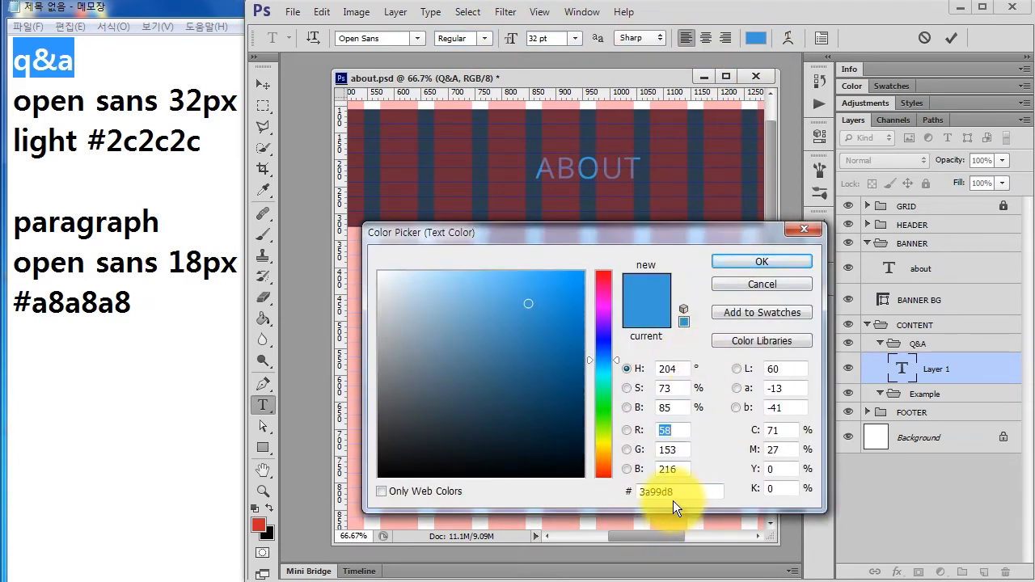
pyautogui.write('2c2c2c')
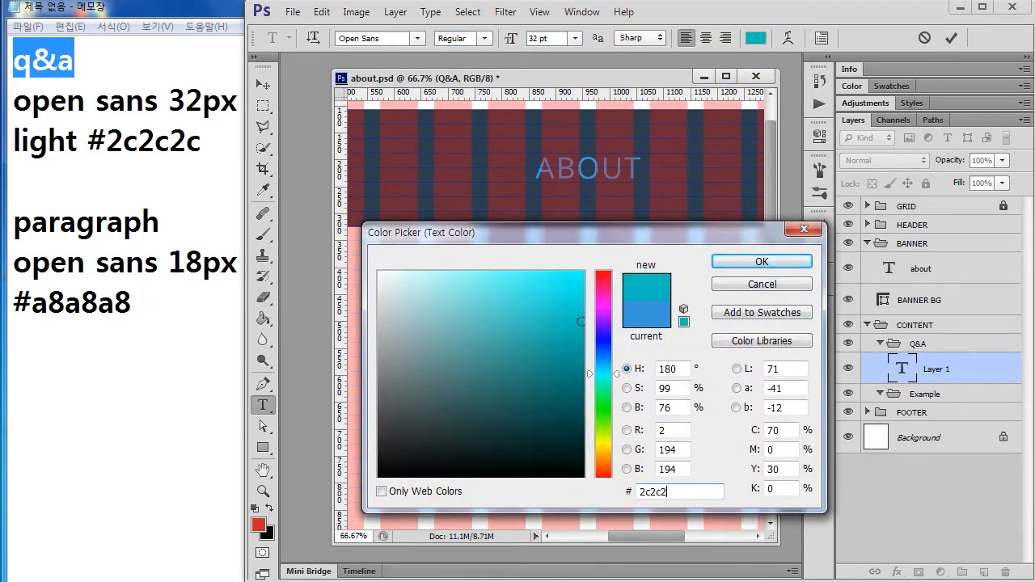
pyautogui.press('Return')
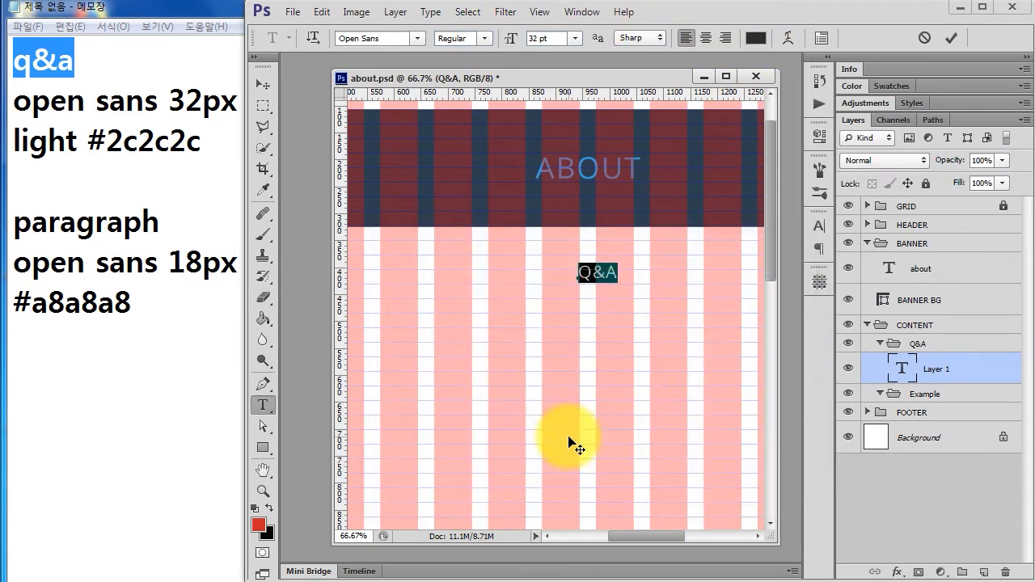
pyautogui.click(909, 371)
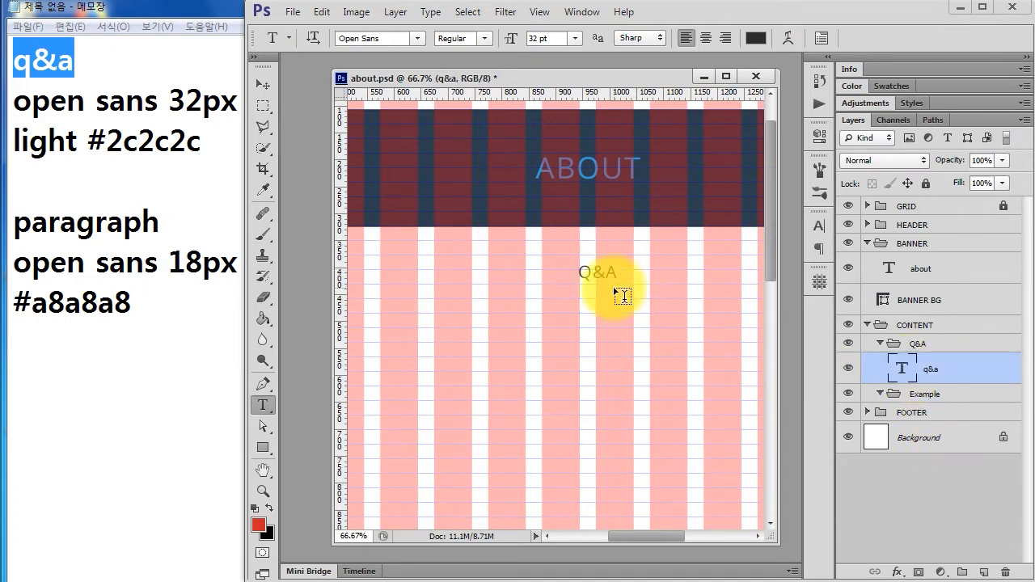
# Nudge the Q&A heading slightly downward and centre it horizontally on the Background layer
pyautogui.click(264, 84)
pyautogui.moveTo(615, 279)
pyautogui.mouseDown()
pyautogui.moveTo(621, 270)
pyautogui.moveTo(623, 283)
pyautogui.mouseUp()
pyautogui.keyDown('ctrl'); pyautogui.click(922, 435); pyautogui.keyUp('ctrl')
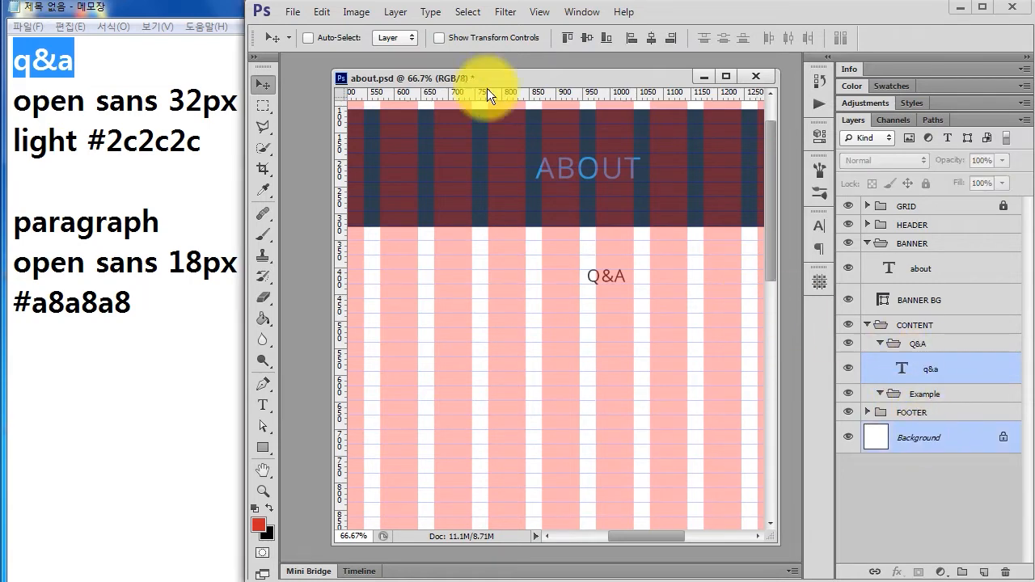
pyautogui.click(656, 36)
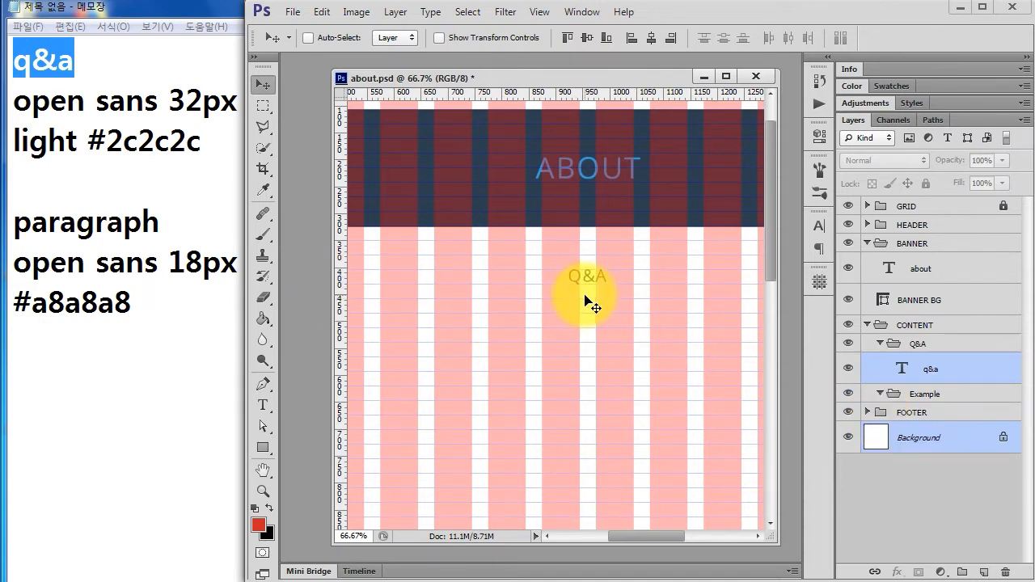
# Create a paragraph text box below the Q&A heading, spanning the third to tenth grid columns, and fill it with Lorem Ipsum
pyautogui.moveTo(778, 306); pyautogui.dragTo(841, 306)
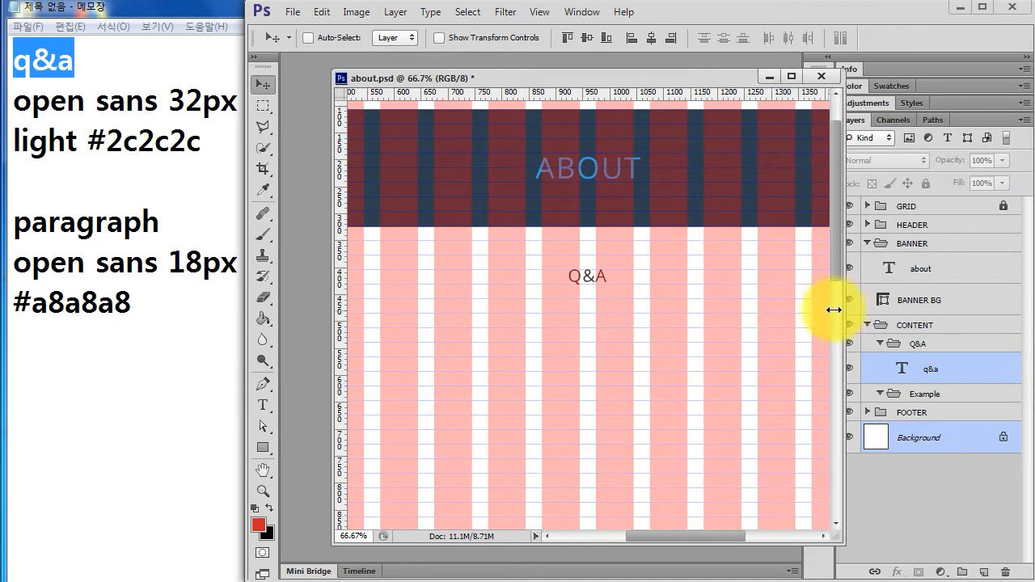
pyautogui.moveTo(333, 289); pyautogui.dragTo(296, 289)
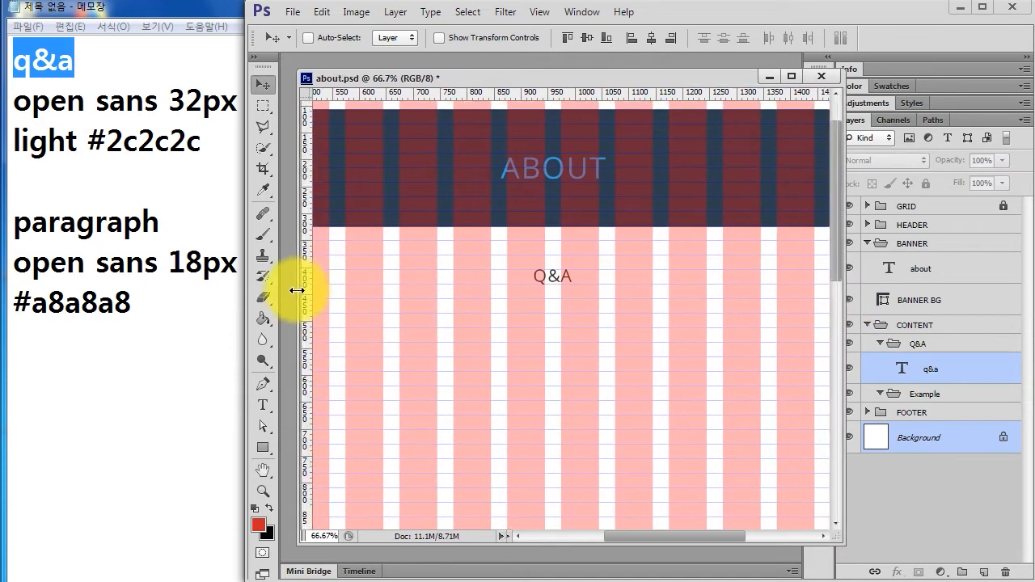
pyautogui.click(263, 405)
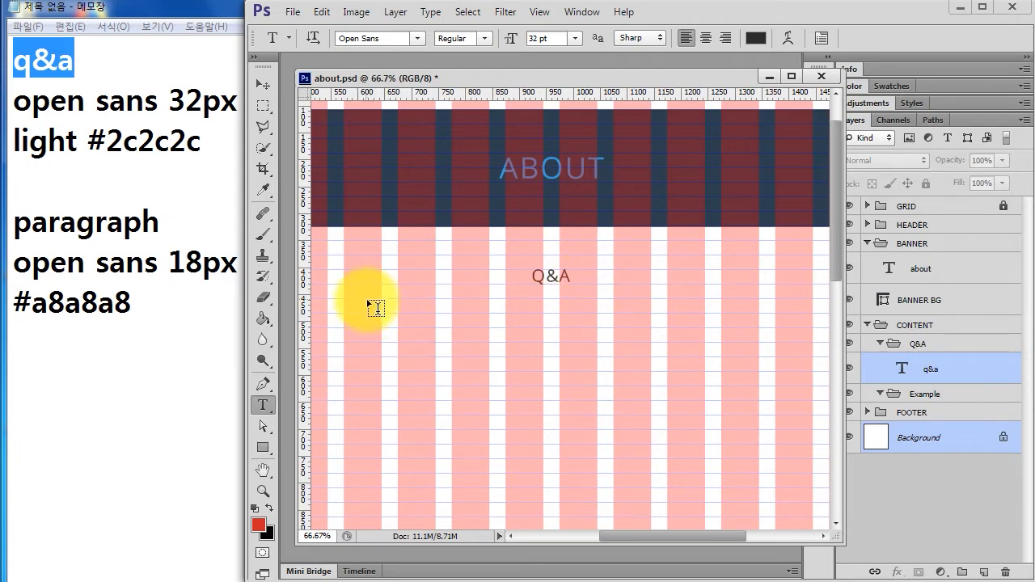
pyautogui.hotkey('ctrl', '-')
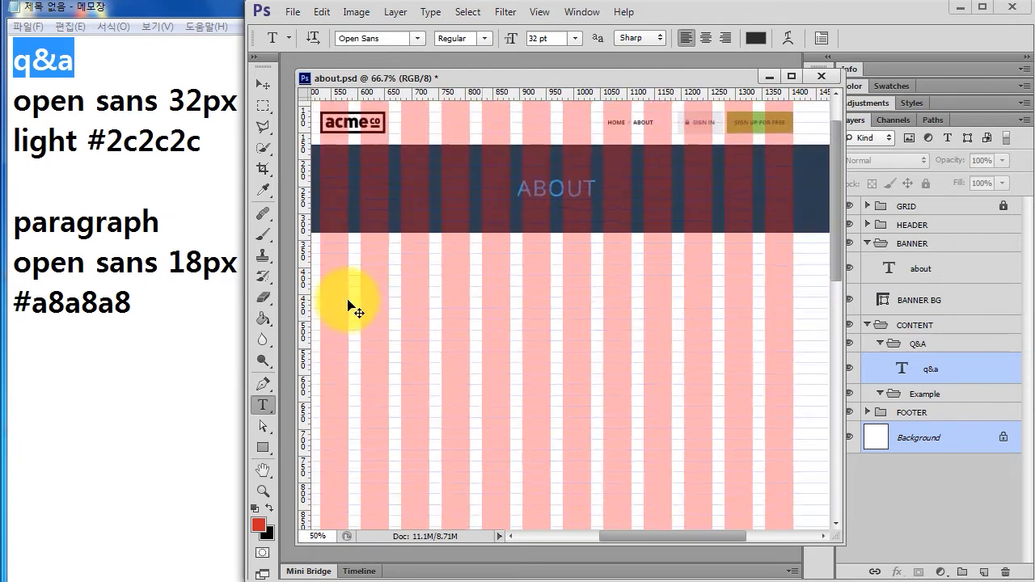
pyautogui.hotkey('ctrl', '-')
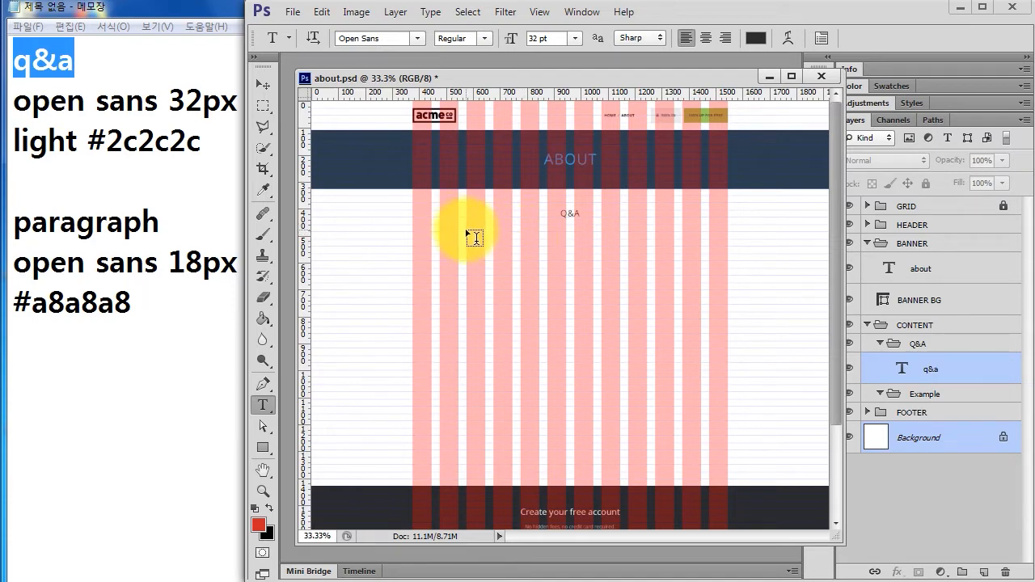
pyautogui.moveTo(469, 229); pyautogui.dragTo(674, 230)
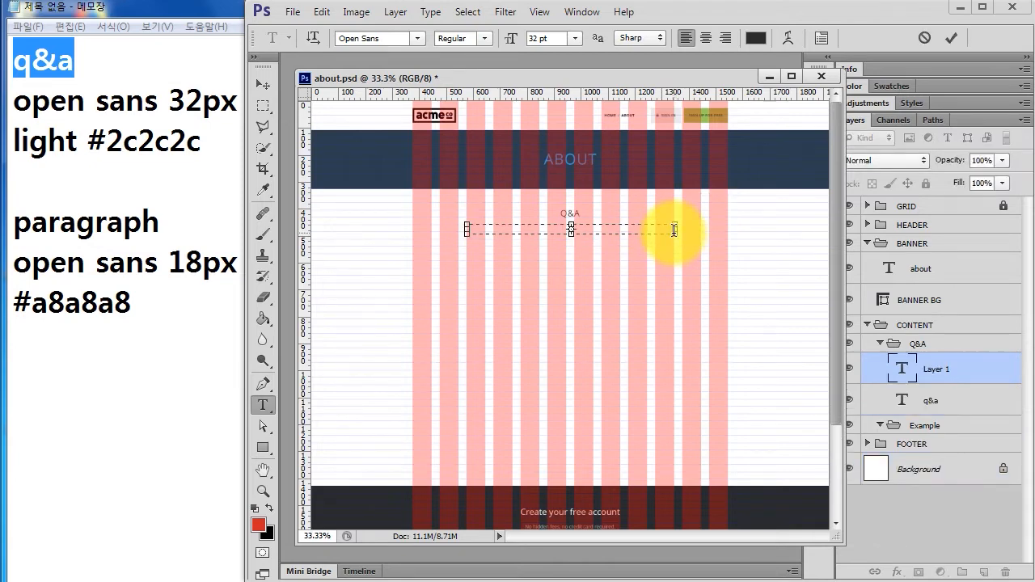
pyautogui.click(421, 14)
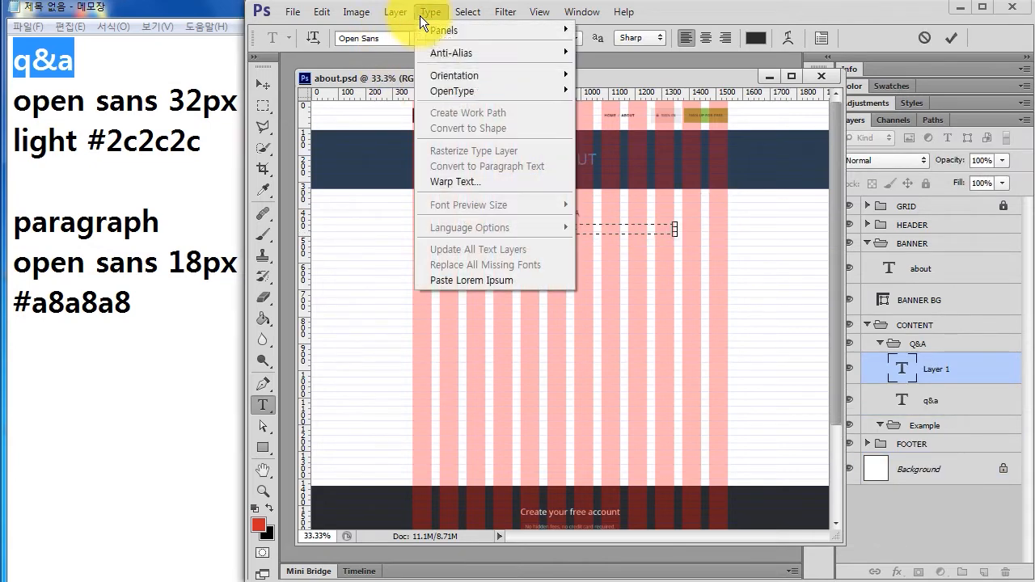
pyautogui.click(460, 275)
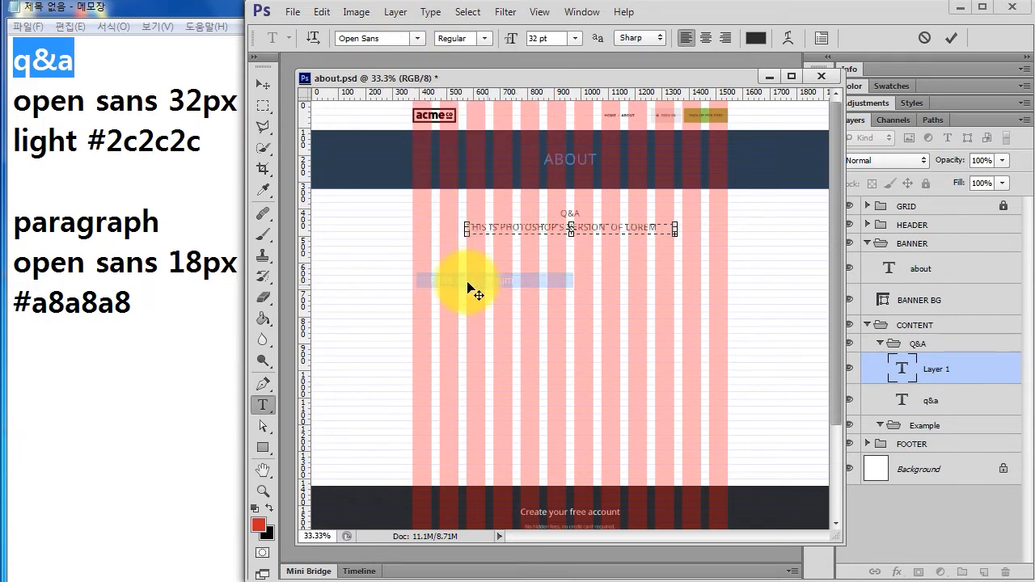
# Set the placeholder paragraph's font size to 18 pt and its text colour to #a8a8a8
pyautogui.click(448, 45)
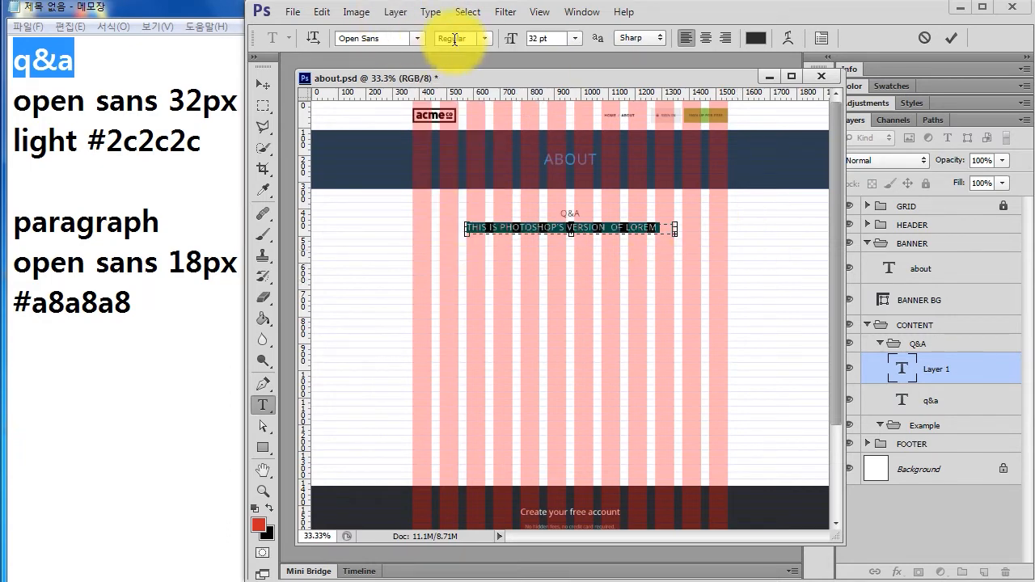
pyautogui.write('18')
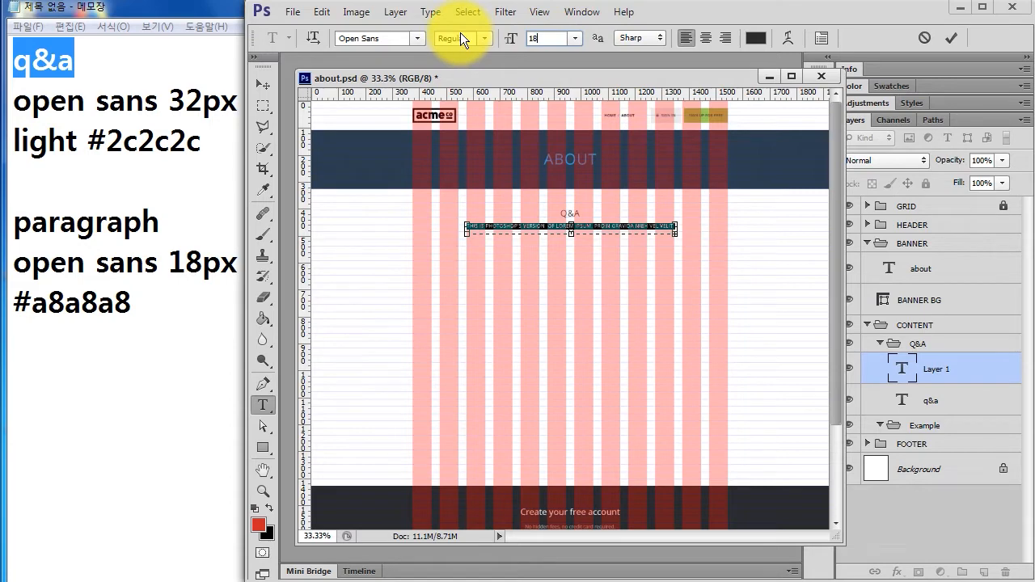
pyautogui.click(756, 38)
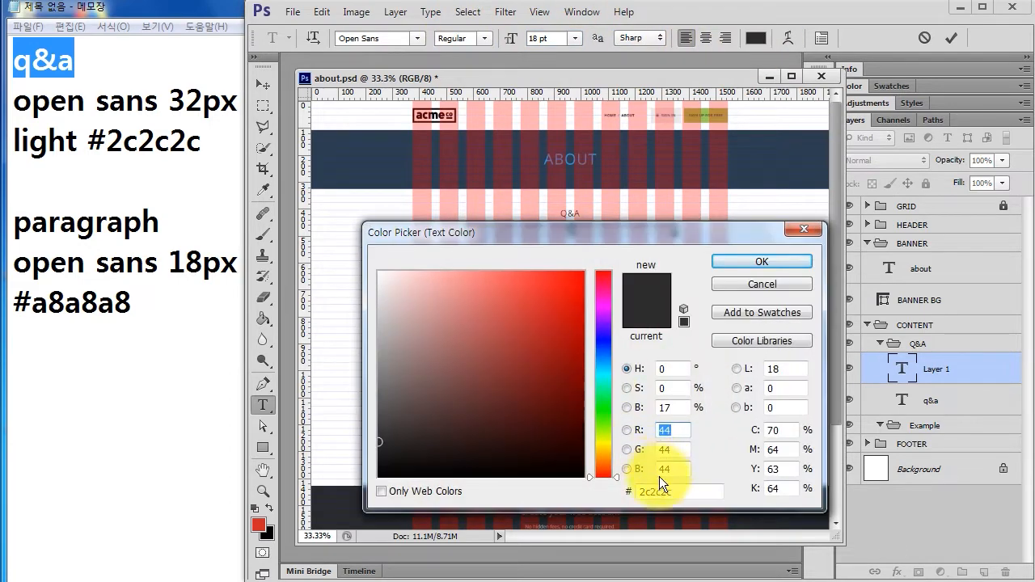
pyautogui.write('a7a7a7')
pyautogui.press('BackSpace')
pyautogui.press('BackSpace')
pyautogui.press('BackSpace')
pyautogui.press('BackSpace')
pyautogui.press('BackSpace')
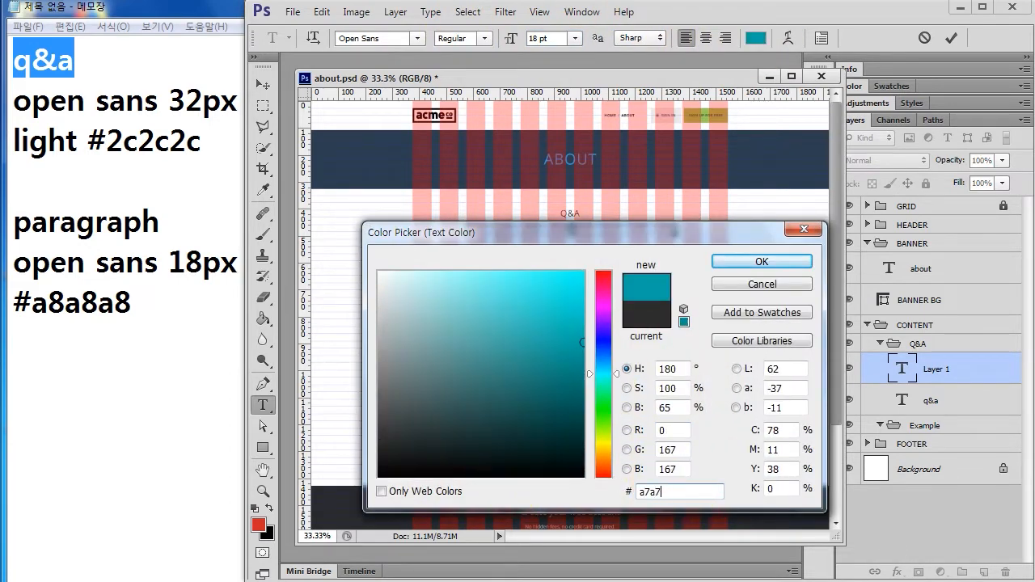
pyautogui.write('8a8a8')
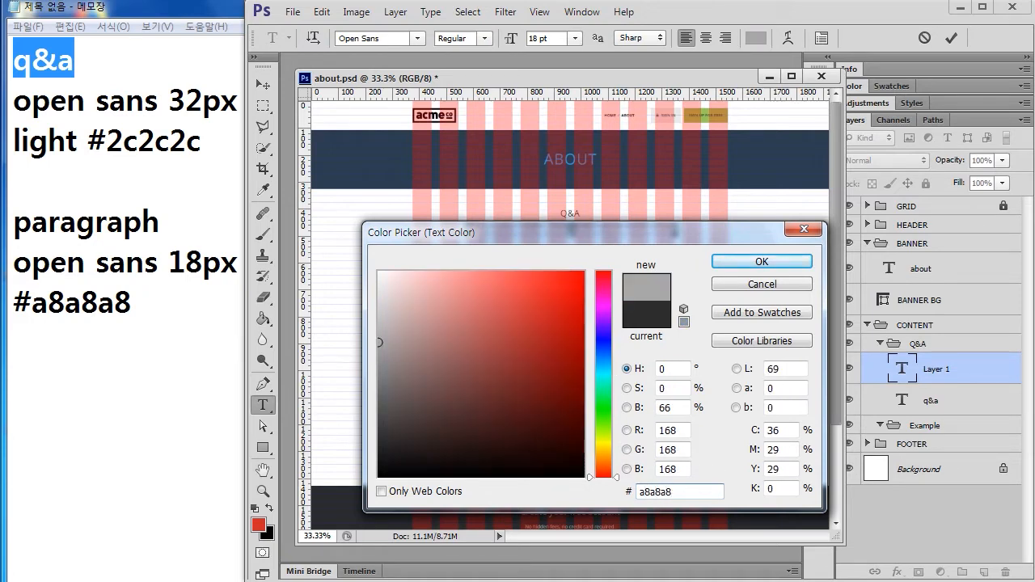
pyautogui.click(751, 264)
# Turn off All Caps for the placeholder paragraph and set its tracking to 0
pyautogui.doubleClick(899, 374)
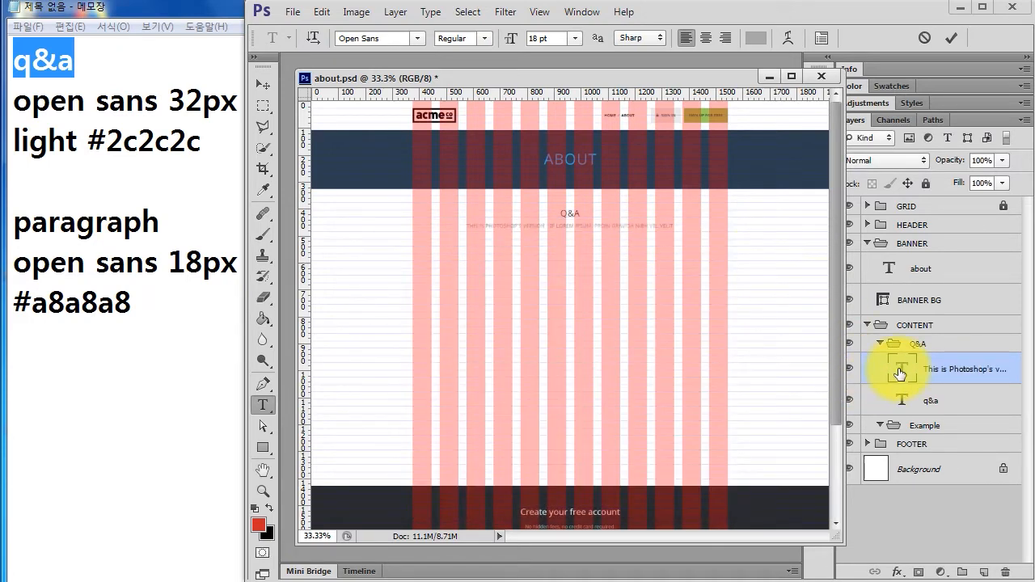
pyautogui.hotkey('ctrl', 't')
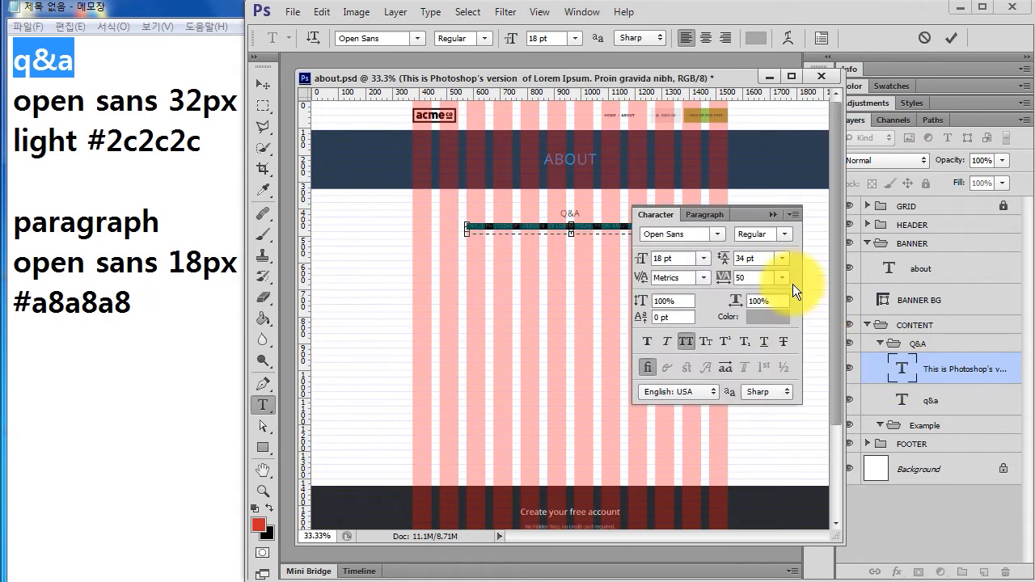
pyautogui.moveTo(759, 278); pyautogui.dragTo(695, 265)
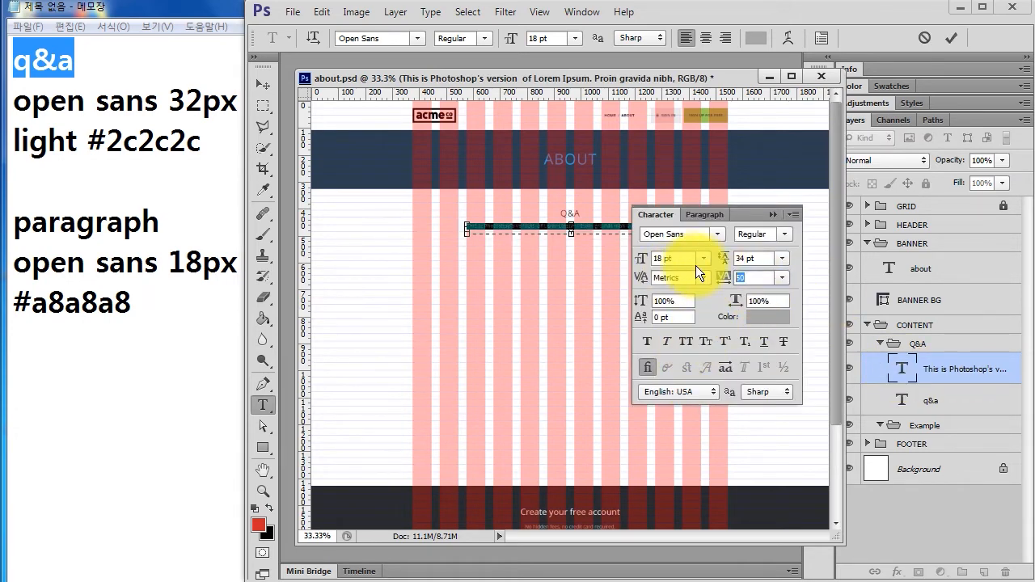
pyautogui.write('0')
pyautogui.click(903, 374)
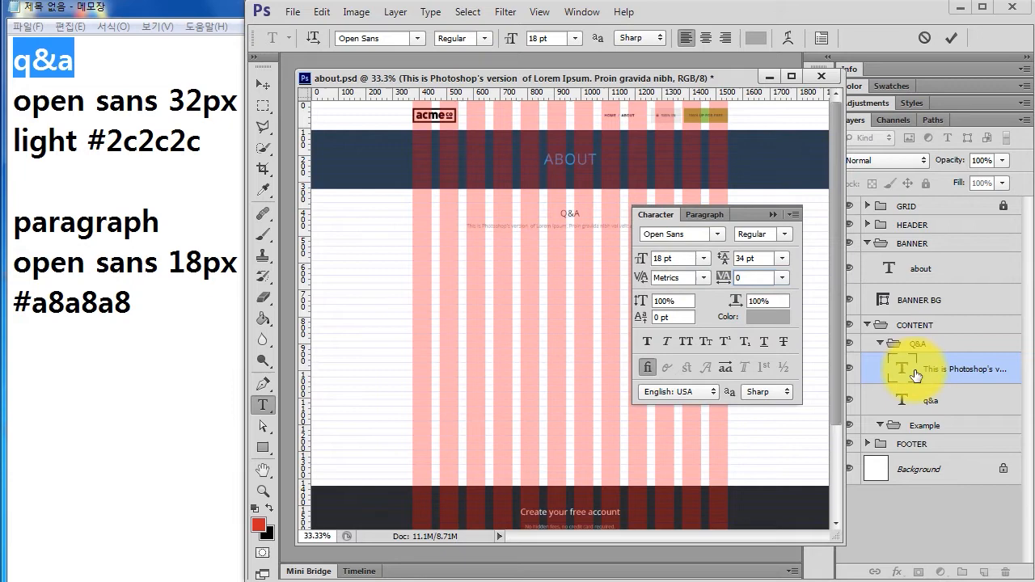
pyautogui.click(775, 214)
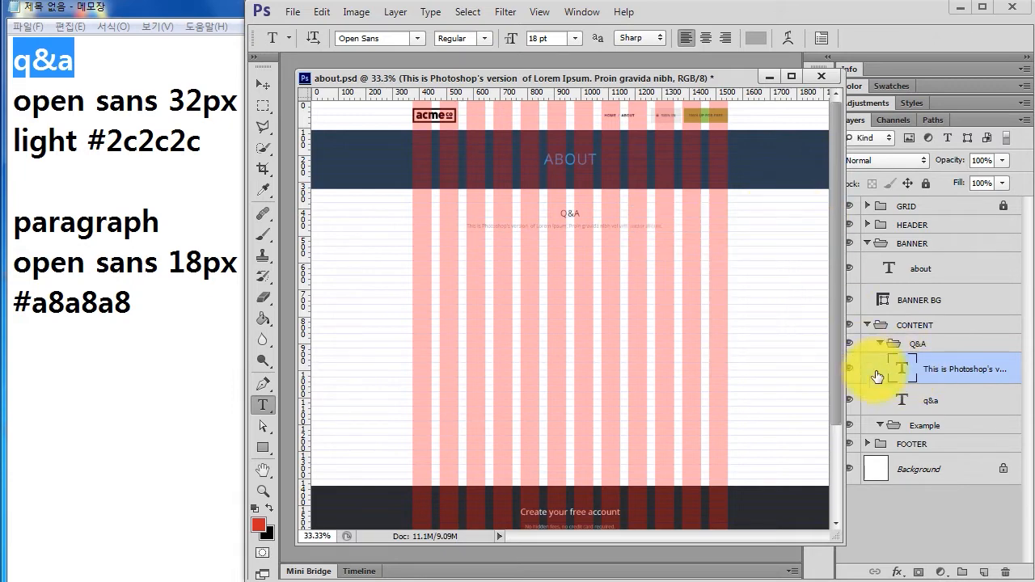
# Review the Q&A text without the grid, show the grid again, and nudge the placeholder paragraph slightly downward
pyautogui.hotkey('alt', '.')
pyautogui.hotkey('ctrl', ',')
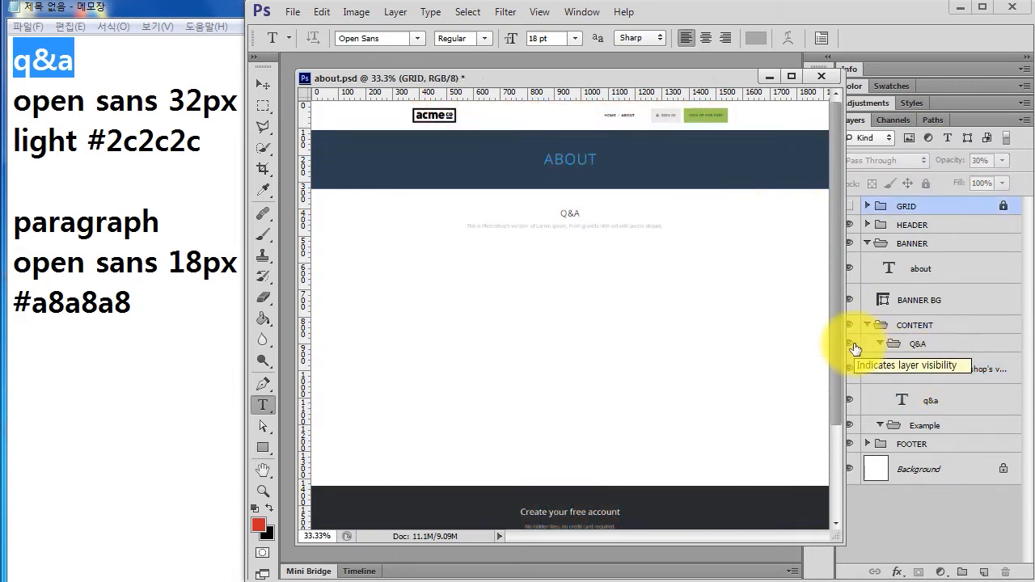
pyautogui.scroll(3, 566, 237)
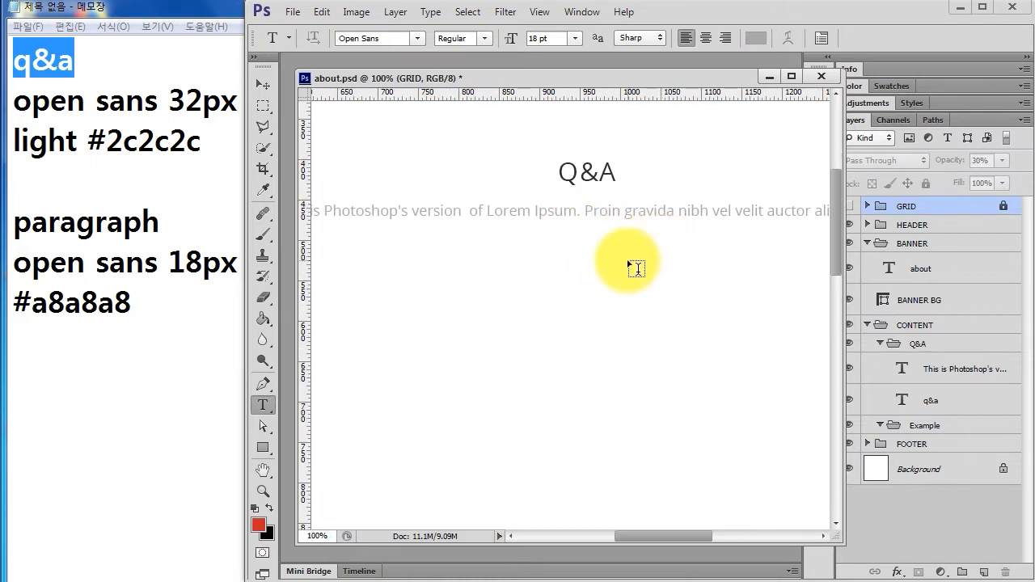
pyautogui.scroll(-2, 647, 263)
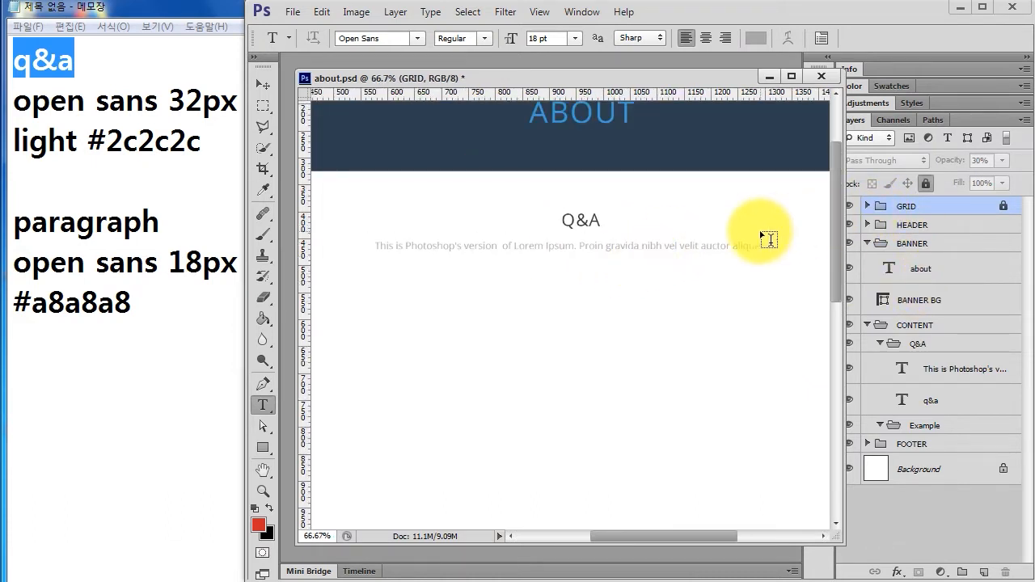
pyautogui.hotkey('ctrl', ',')
pyautogui.hotkey('ctrl', 'Up')
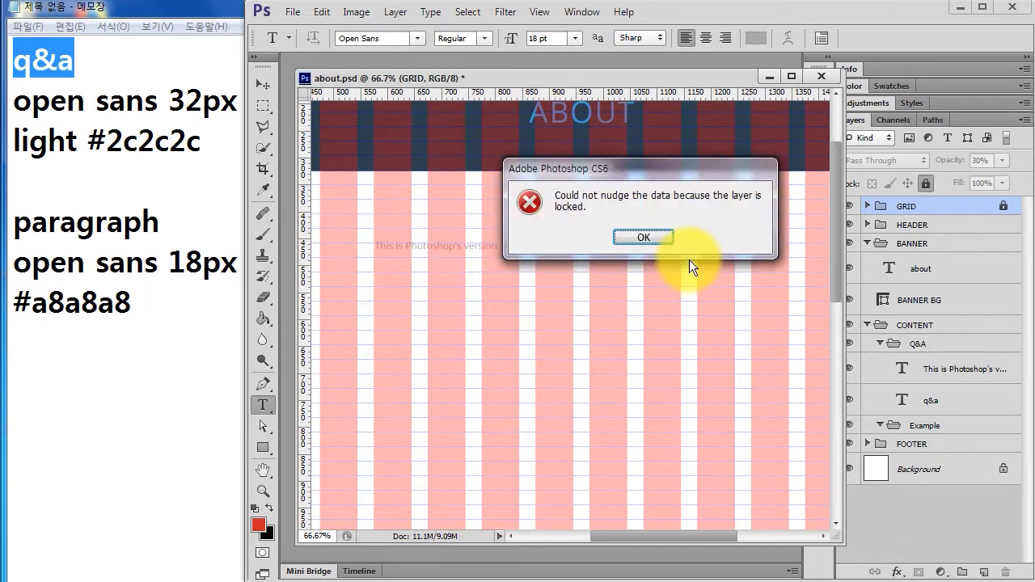
pyautogui.click(652, 237)
pyautogui.click(963, 369)
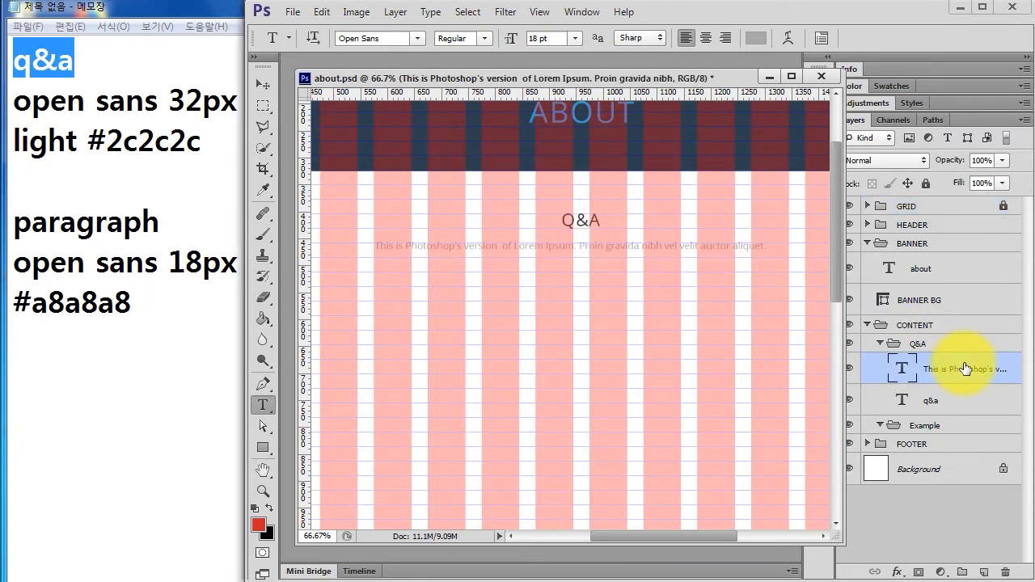
pyautogui.hotkey('ctrl', 'shift', 'Down')
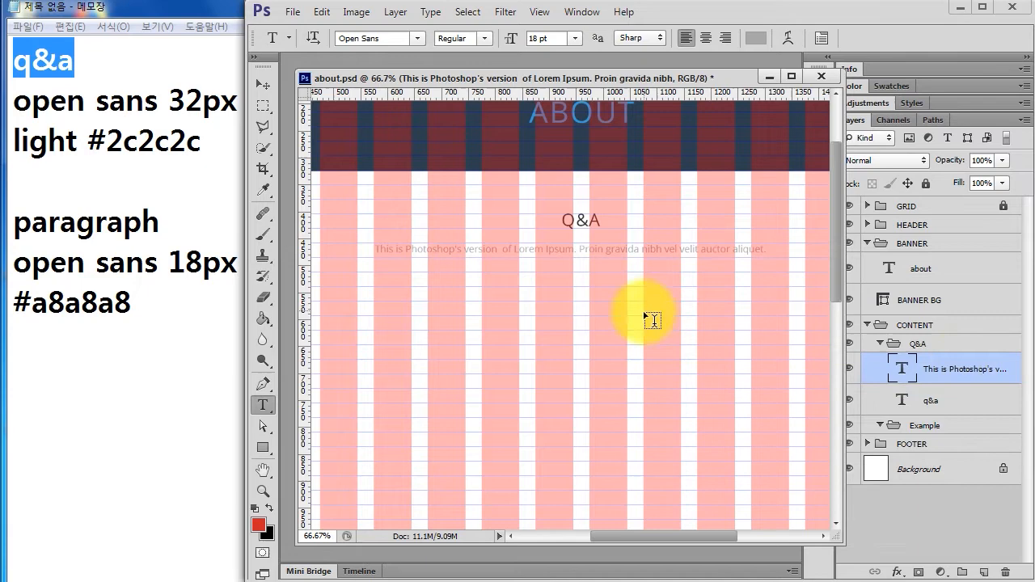
# Check the spacing between the banner, Q&A heading and paragraph against the grid, and hide the GRID group and guides
pyautogui.scroll(2, 616, 245)
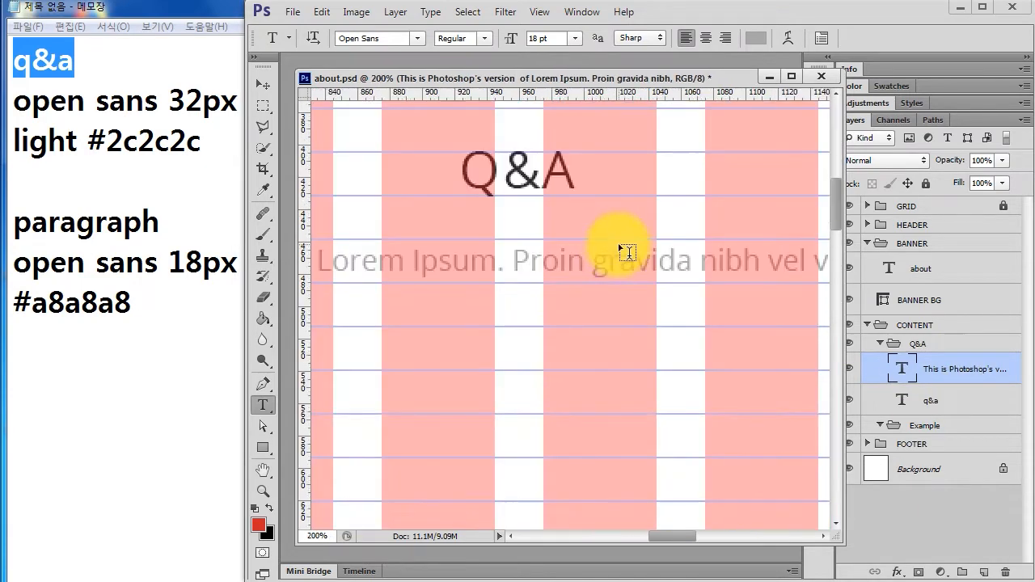
pyautogui.scroll(3, 574, 226)
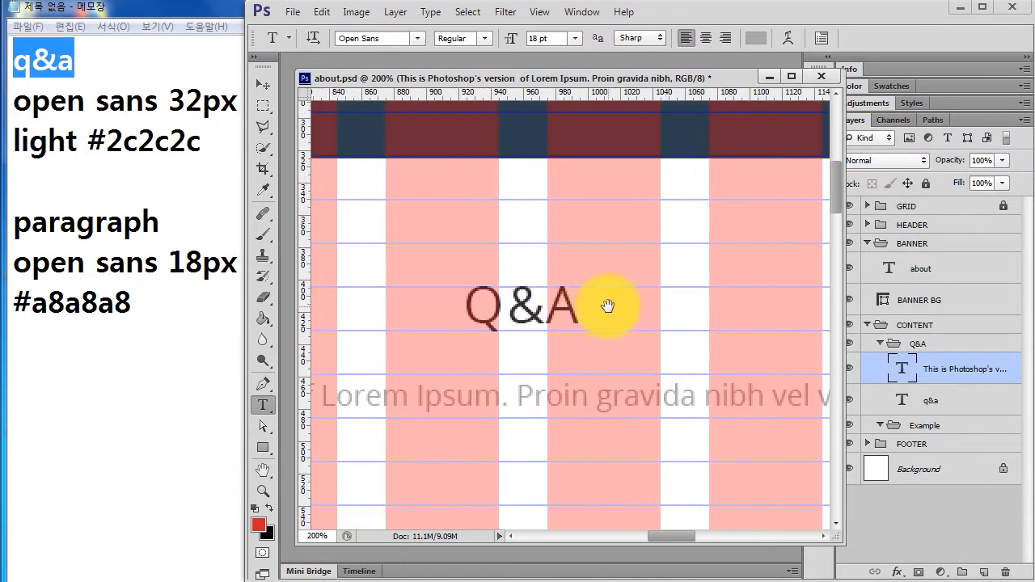
pyautogui.scroll(-2, 594, 307)
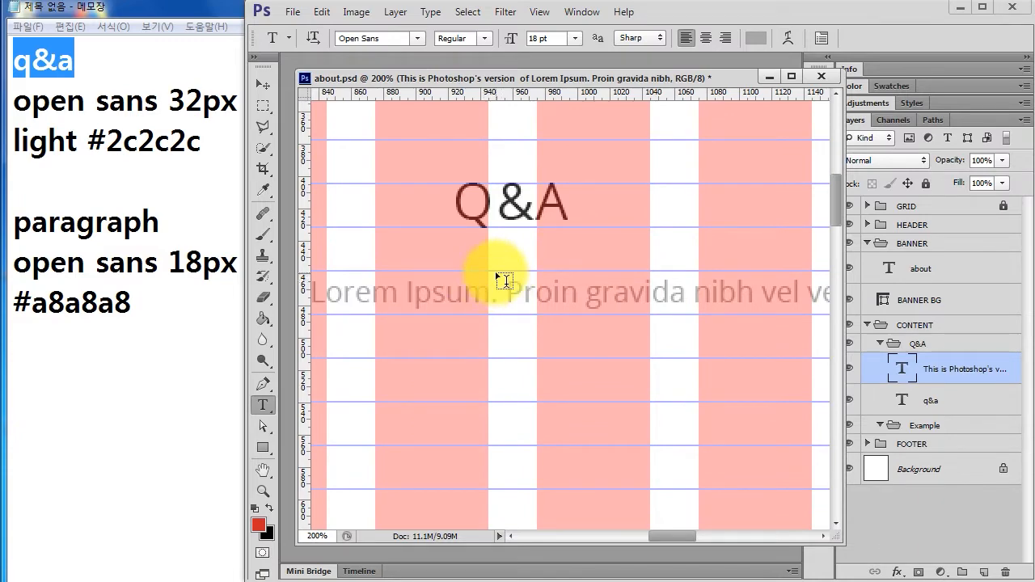
pyautogui.scroll(-3, 504, 281)
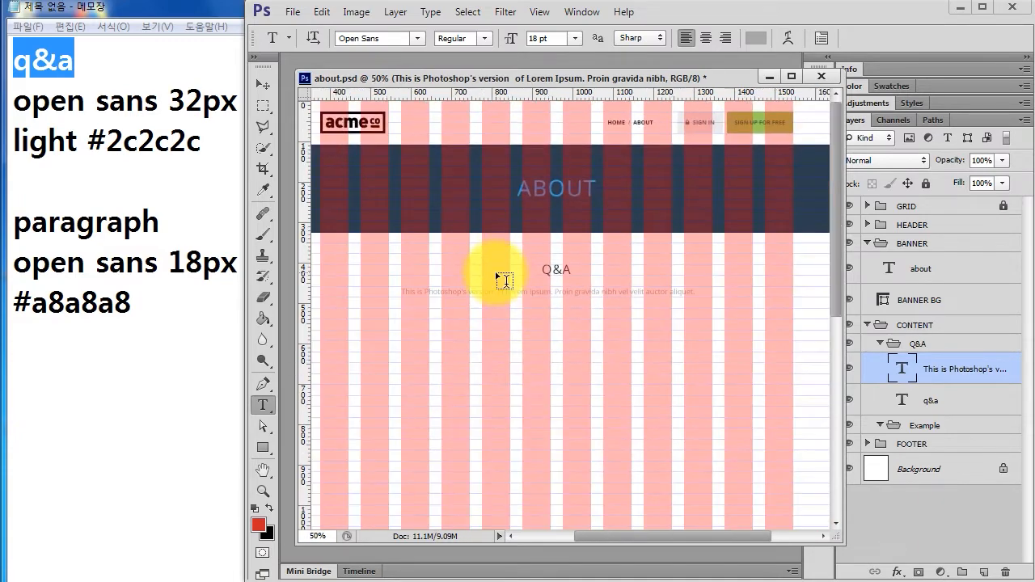
pyautogui.press('F2')
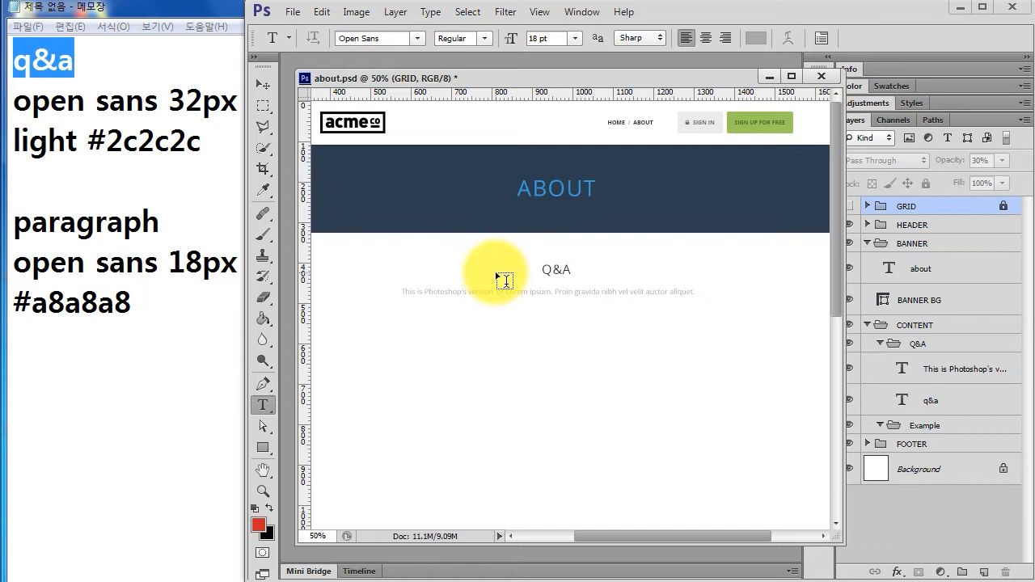
# Switch to Notepad, add the line jqueryui.com below #a8a8a8, and copy it
pyautogui.click(149, 317)
pyautogui.press('Return')
pyautogui.write('jq')
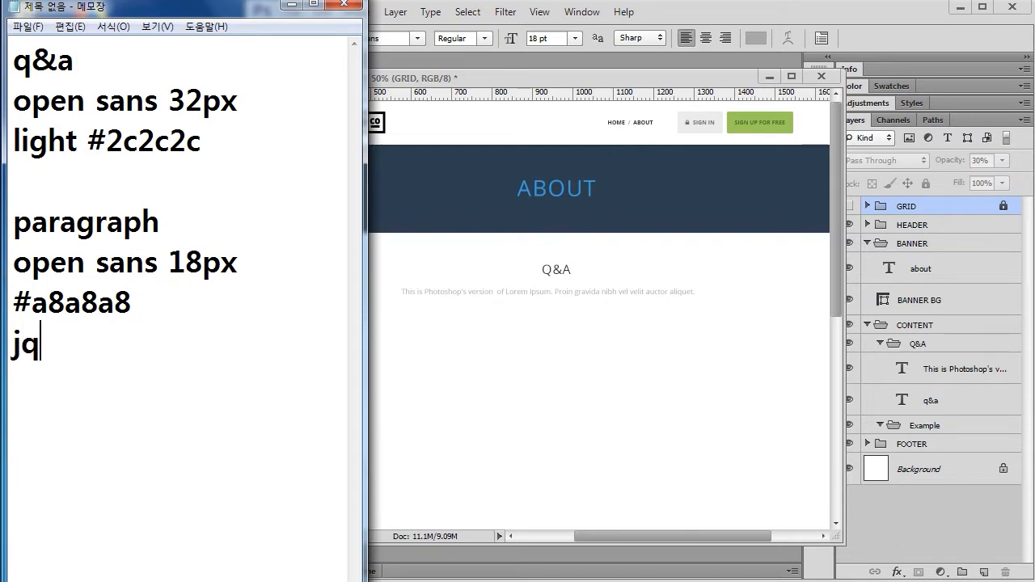
pyautogui.write('ueryui.com')
pyautogui.hotkey('shift', 'Home')
pyautogui.hotkey('ctrl', 'c')
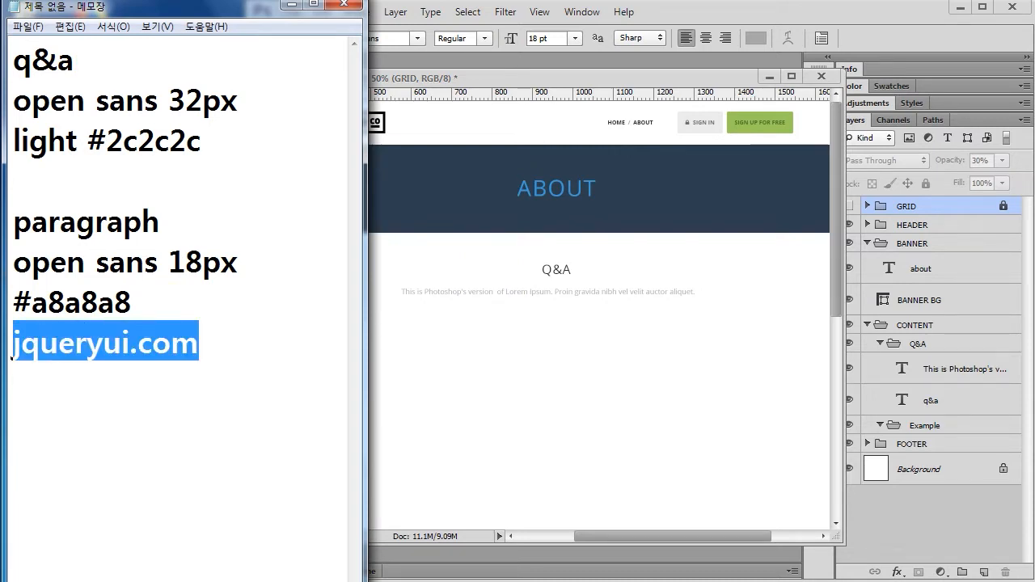
# Switch to Chrome, open the copied address jqueryui.com in a new tab, and widen the browser window
pyautogui.click(215, 581)
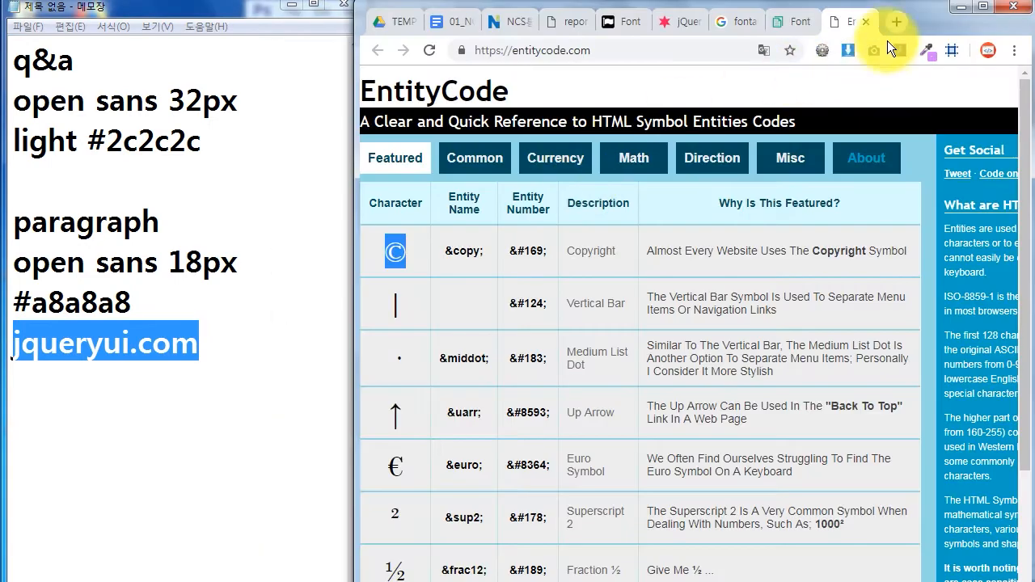
pyautogui.click(898, 24)
pyautogui.hotkey('ctrl', 'v')
pyautogui.press('Return')
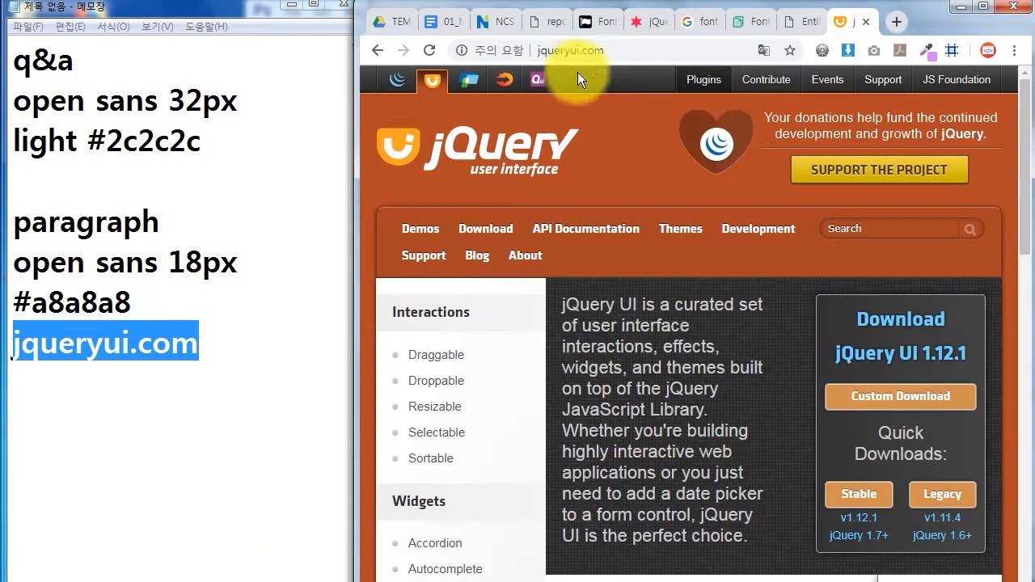
pyautogui.moveTo(355, 121); pyautogui.dragTo(273, 99)
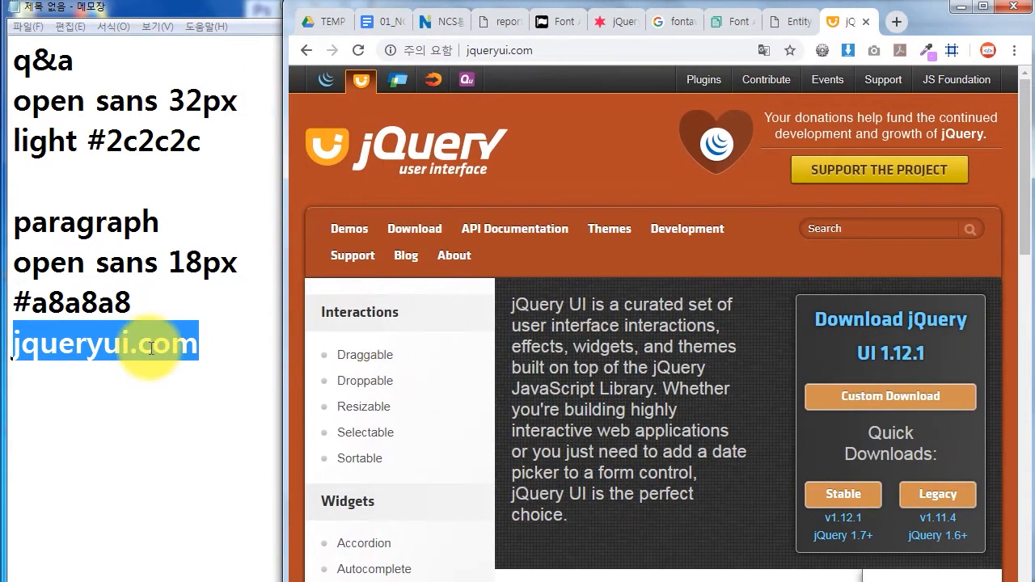
# Switch to Notepad and add the line widget/accodion directly below jqueryui.com
pyautogui.click(216, 341)
pyautogui.press('Return')
pyautogui.write('wid')
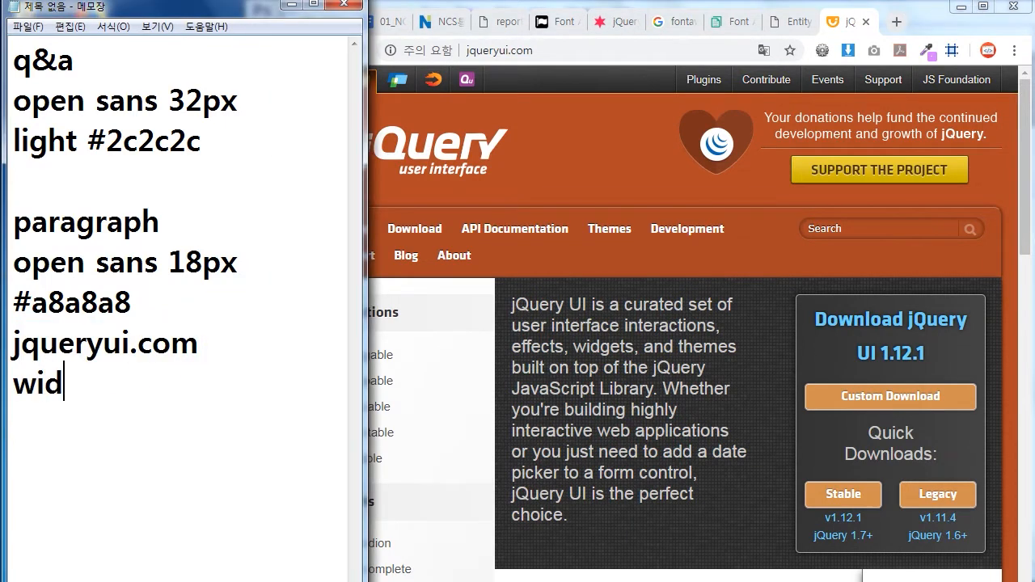
pyautogui.write('get/acc')
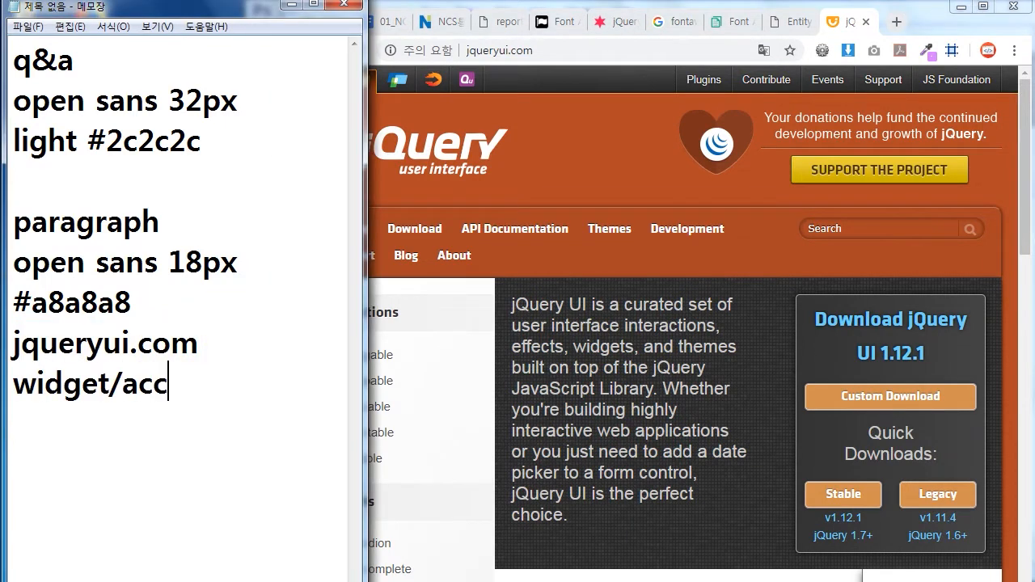
pyautogui.write('odion')
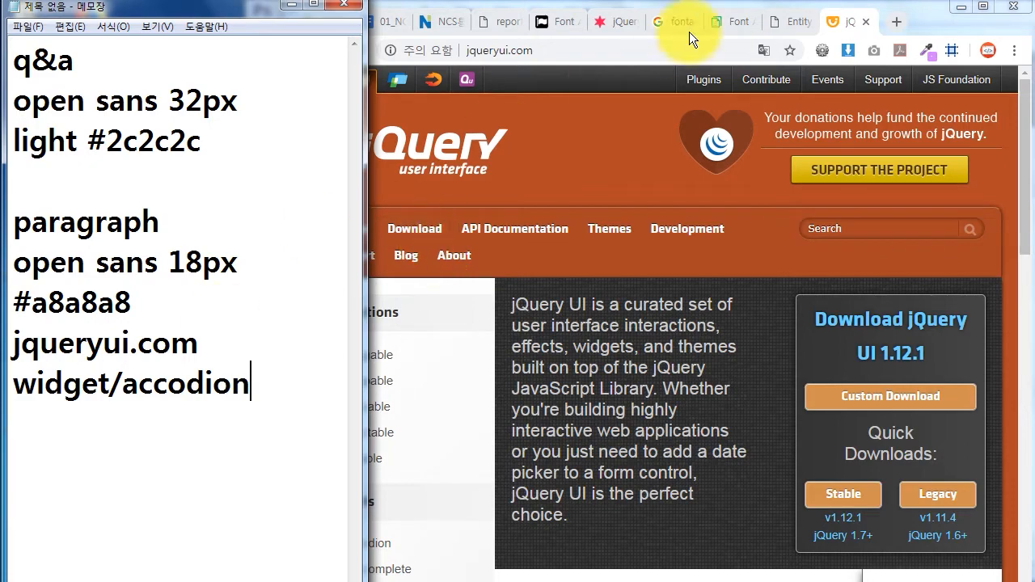
# Open the Accordion widget page in Chrome and correct the Notepad line to widget/accordion
pyautogui.click(848, 19)
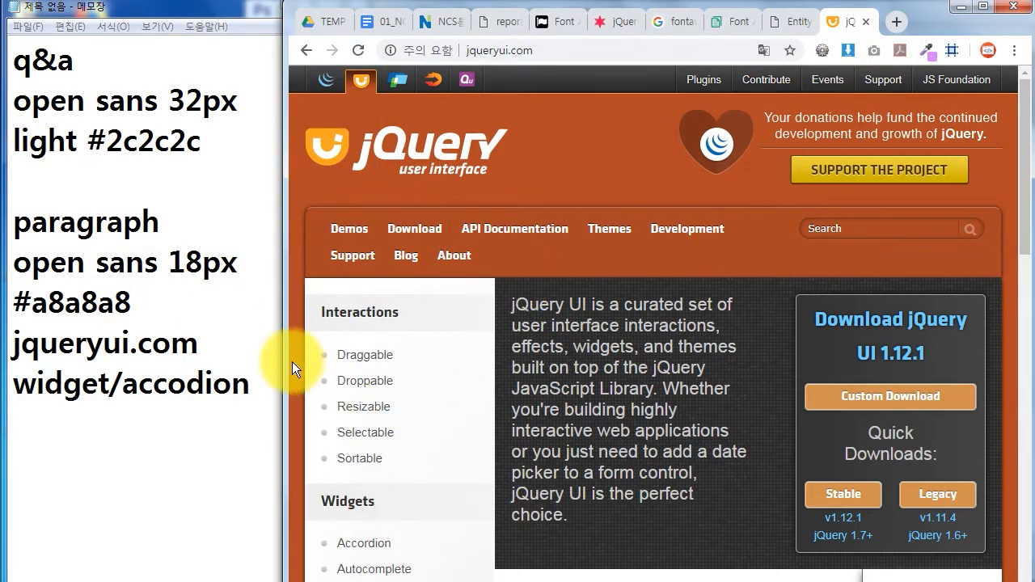
pyautogui.scroll(-3, 477, 385)
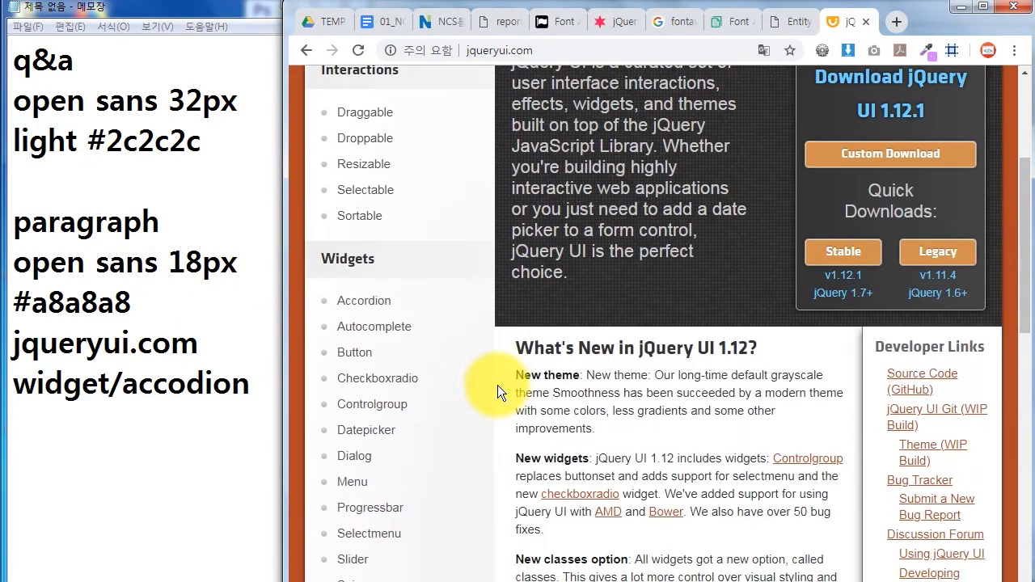
pyautogui.click(381, 312)
pyautogui.click(172, 383)
pyautogui.write('r')
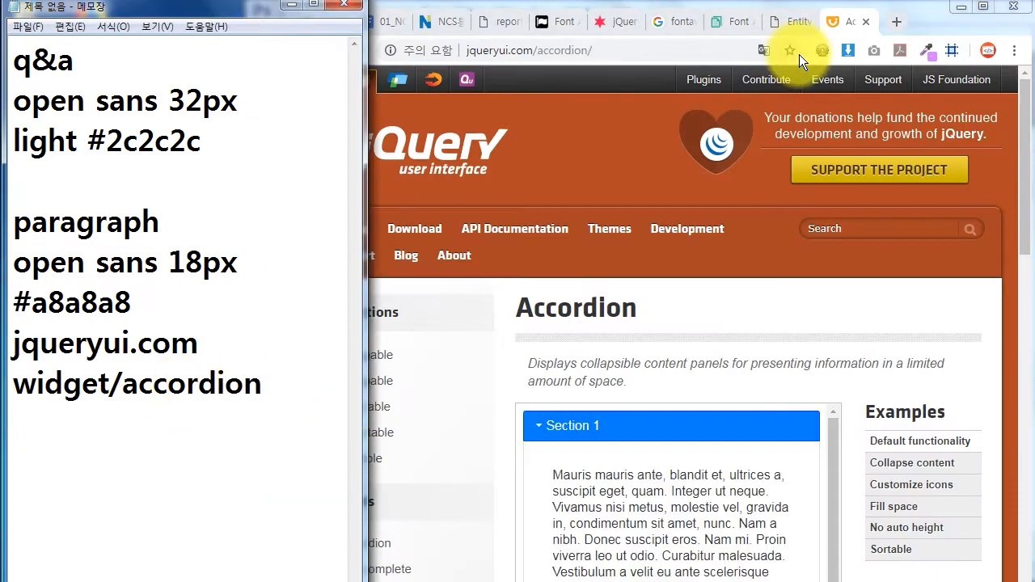
# Switch to Chrome and try the Accordion demo by alternately expanding Section 2 and Section 1
pyautogui.click(845, 23)
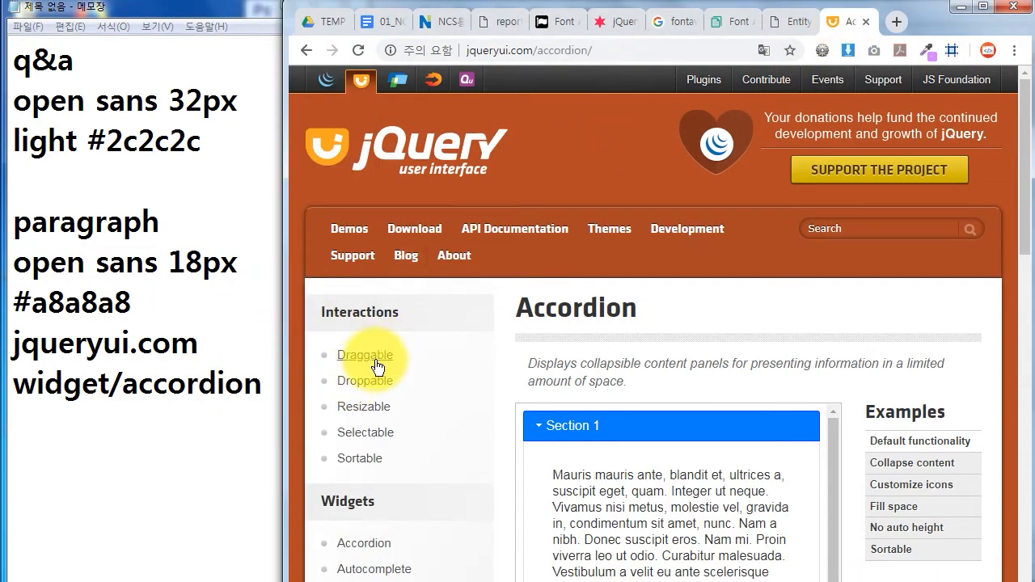
pyautogui.scroll(-2, 519, 444)
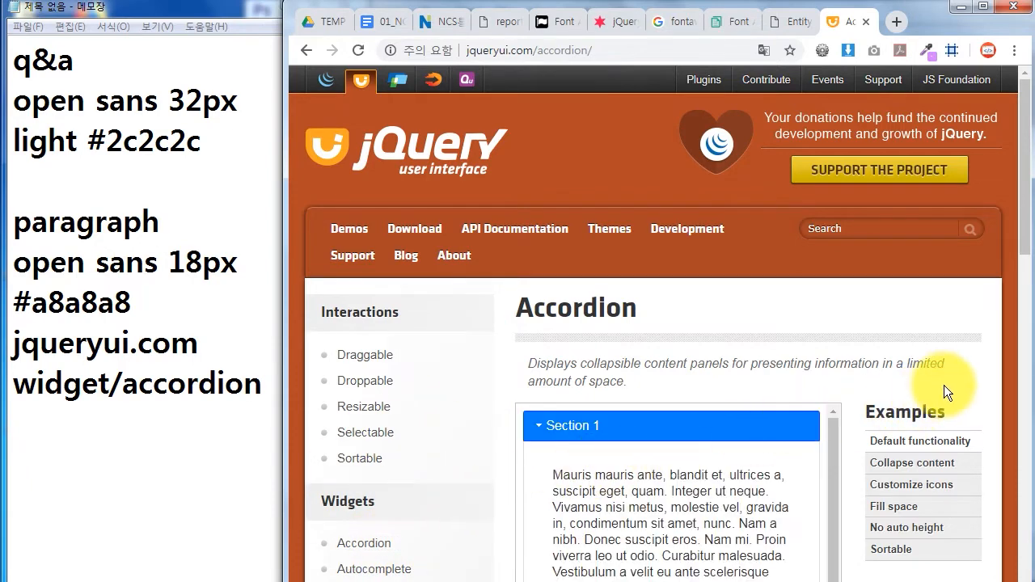
pyautogui.scroll(-3, 947, 386)
pyautogui.click(597, 463)
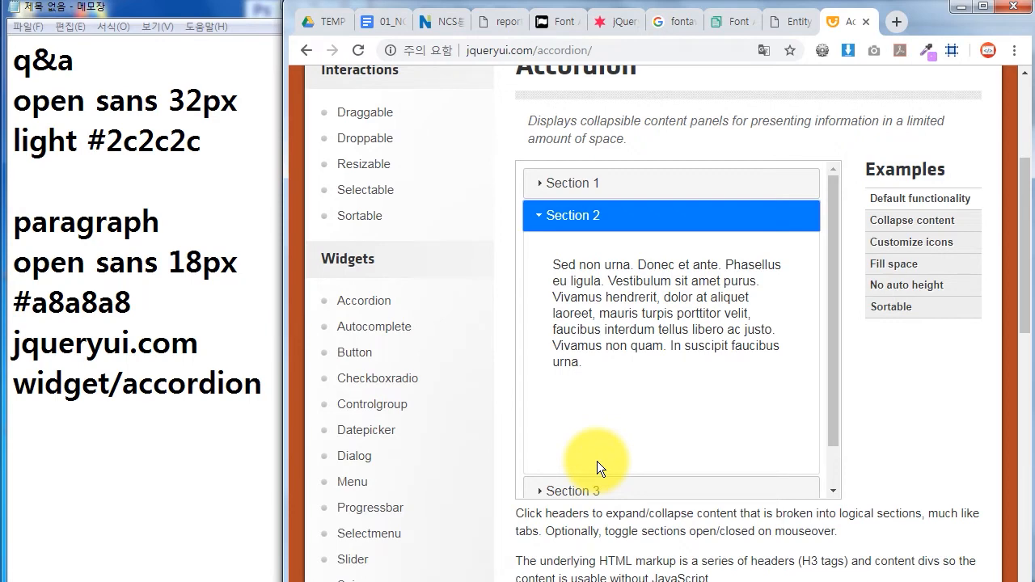
pyautogui.click(592, 185)
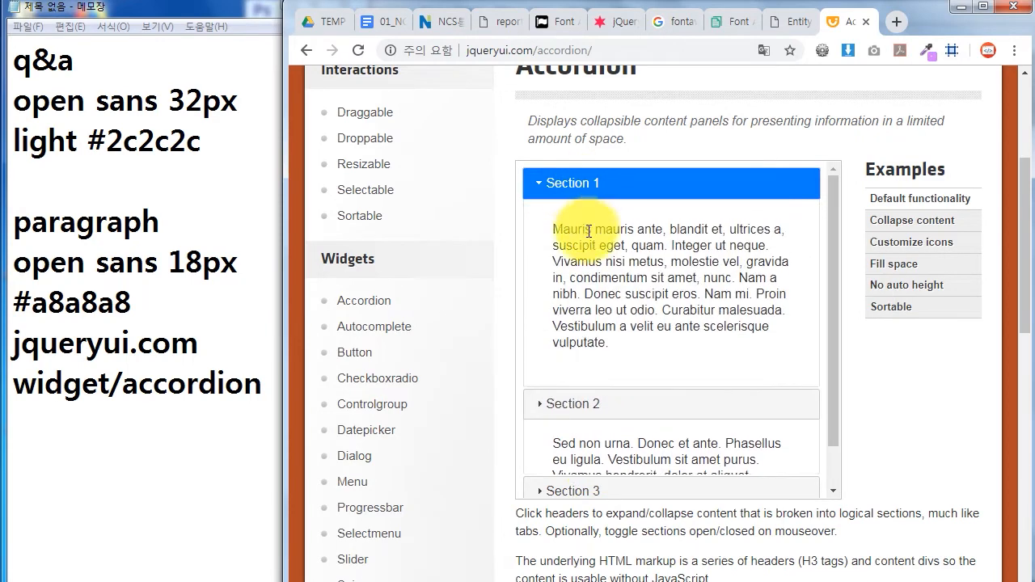
pyautogui.click(586, 476)
pyautogui.click(587, 183)
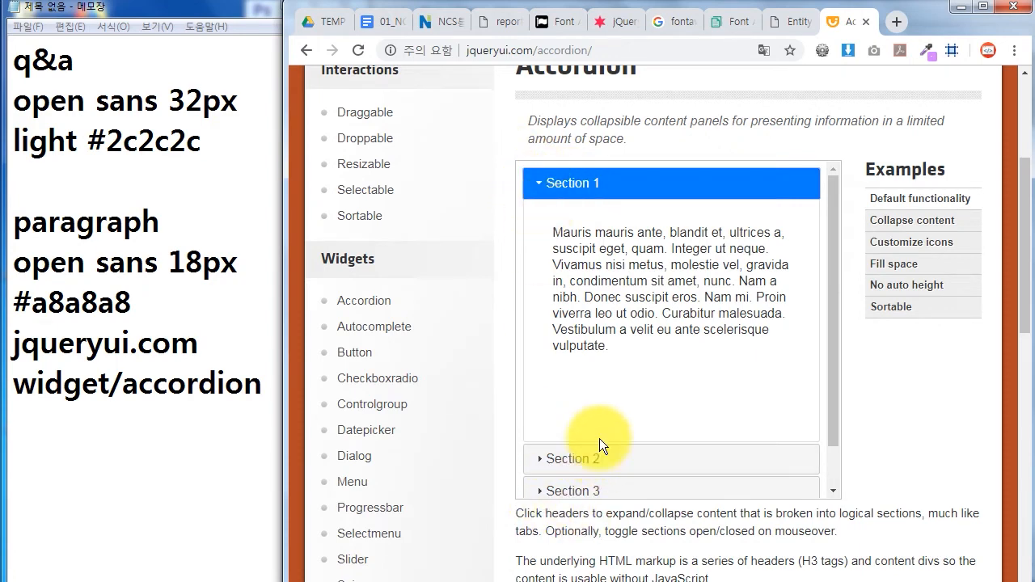
# Switch to Windows Photo Viewer and examine the collapsible question rows and their arrows in About.jpg
pyautogui.click(571, 581)
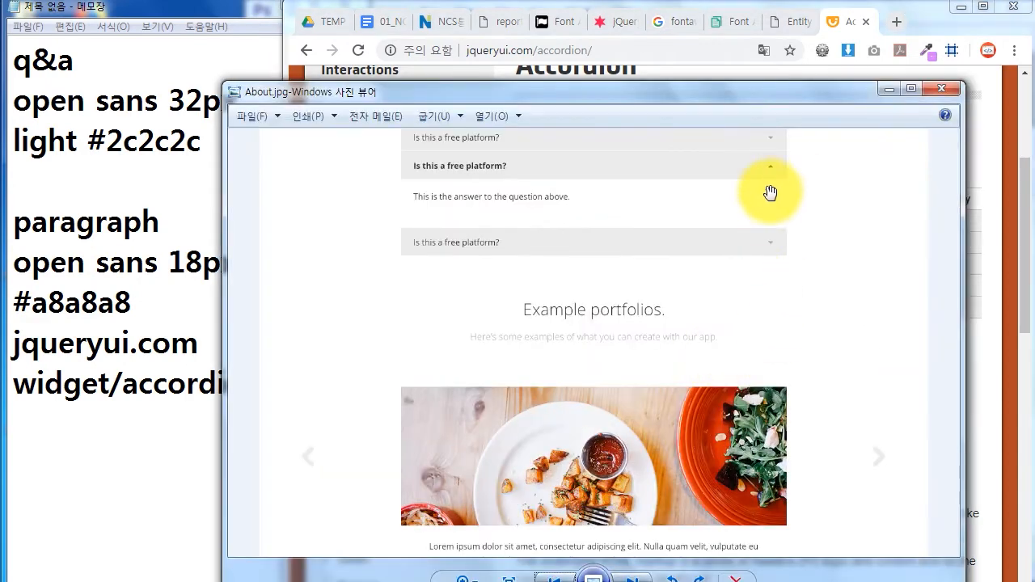
pyautogui.press('Right')
pyautogui.press('Left')
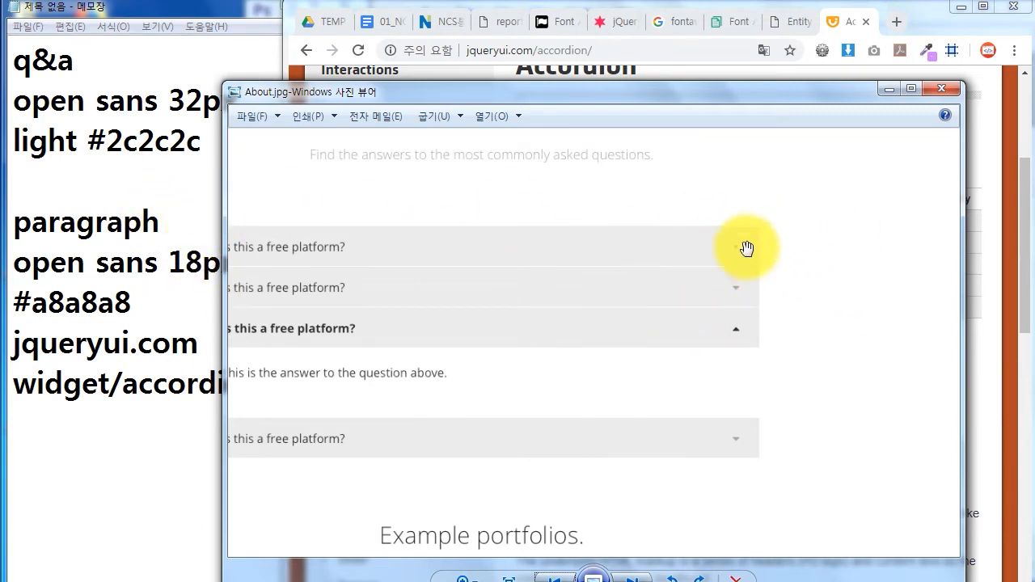
pyautogui.click(886, 91)
# Switch to Notepad and add fontawesome.com/4.7.0/icons and caret below widget/accordion, leaving a blank line before them
pyautogui.click(157, 431)
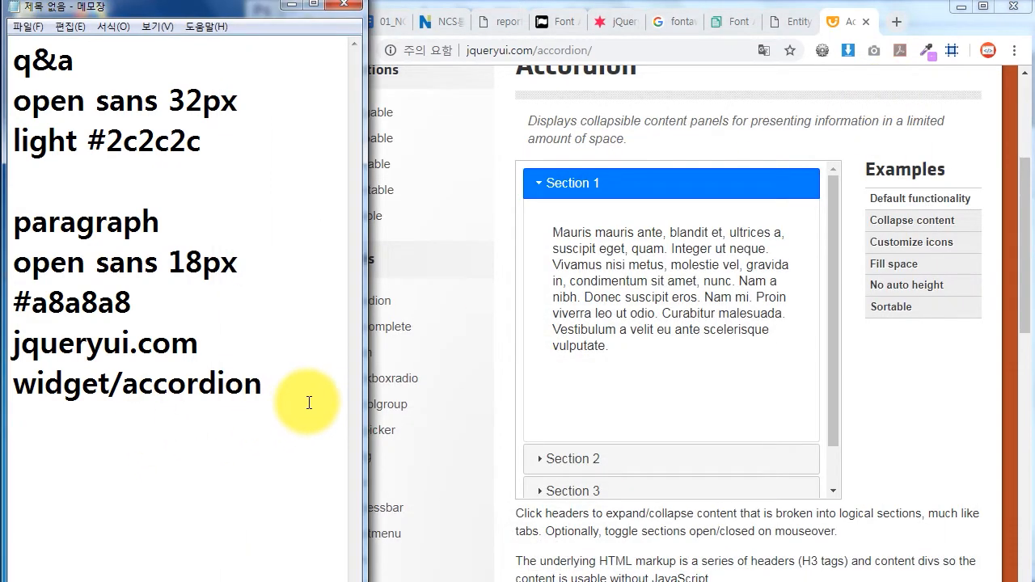
pyautogui.press('Return')
pyautogui.write('fon')
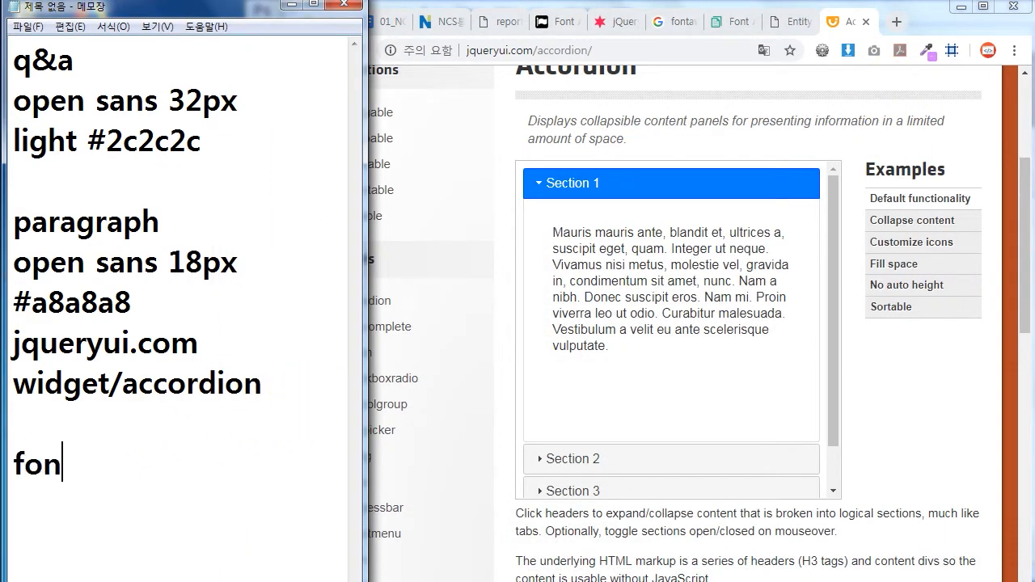
pyautogui.write('taweso')
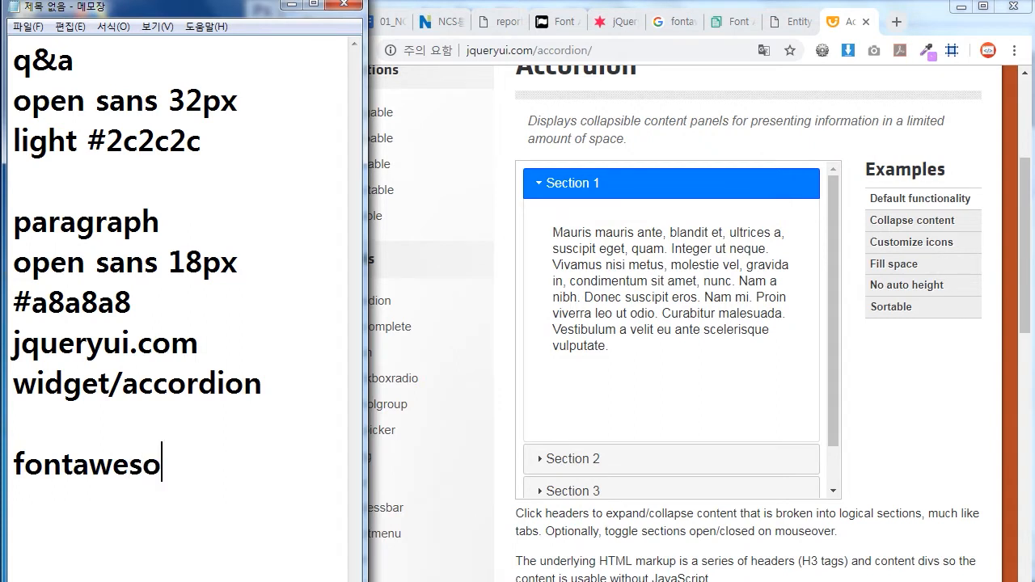
pyautogui.write('me.')
pyautogui.press('BackSpace')
pyautogui.write('e.com/4.7.0')
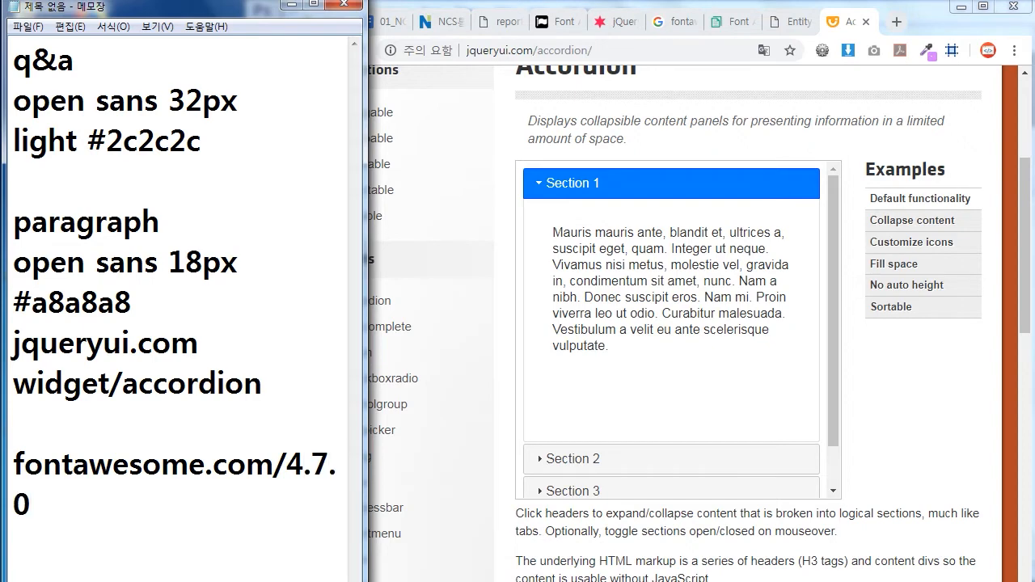
pyautogui.write('/icons ')
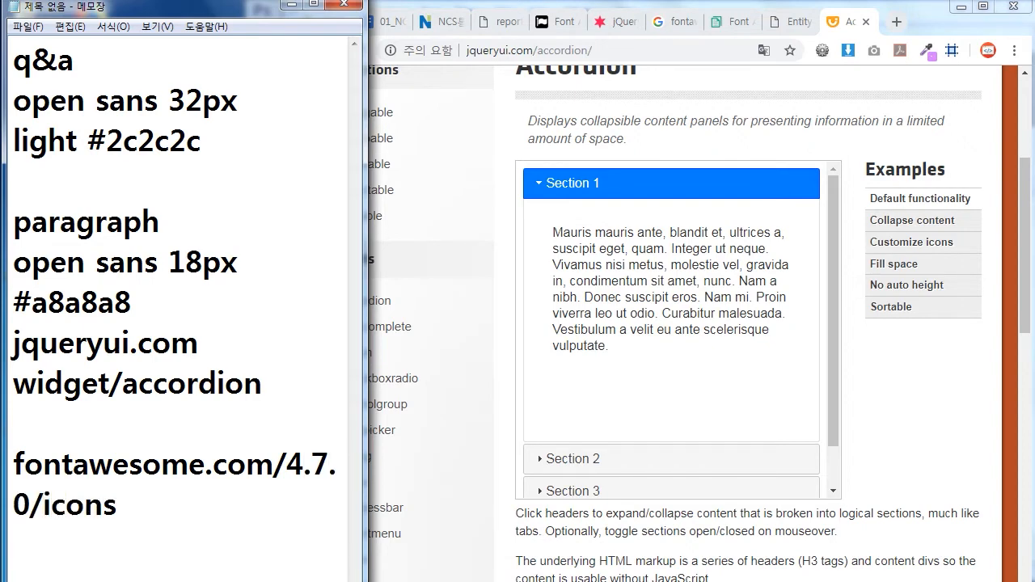
pyautogui.write('caret')
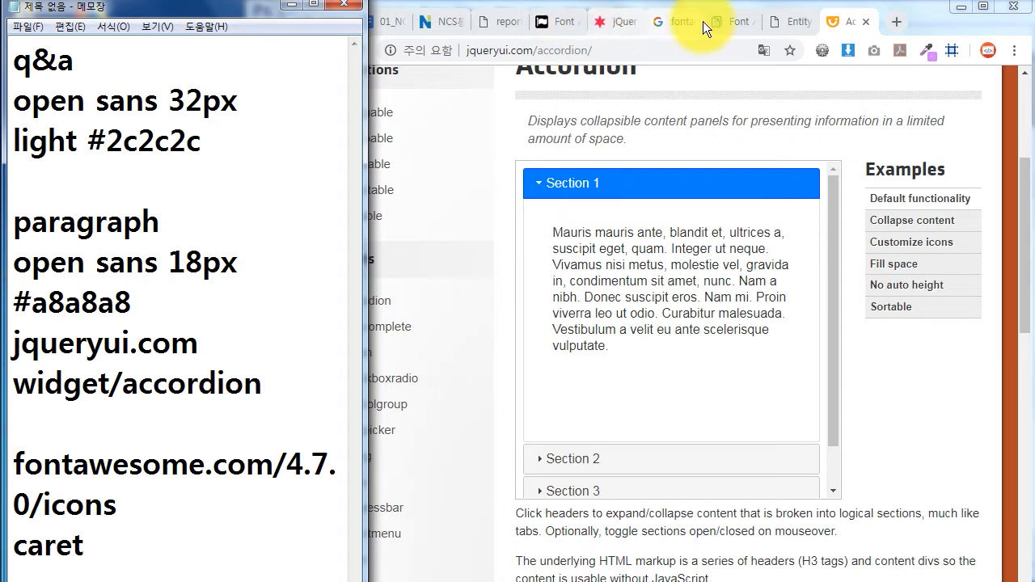
# Switch to Chrome and search the Font Awesome 4.7.0 icons page for caret
pyautogui.click(566, 23)
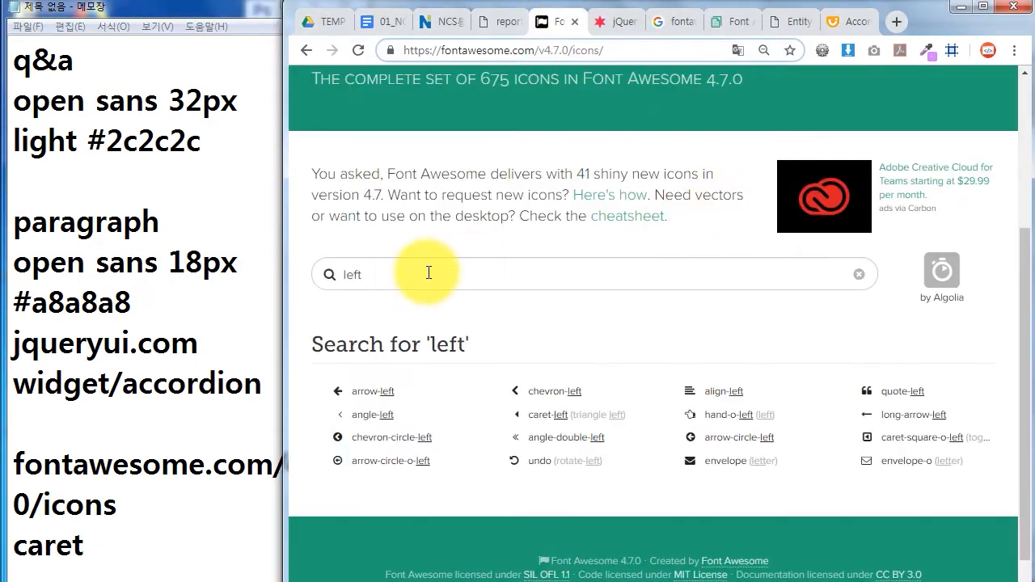
pyautogui.moveTo(428, 270); pyautogui.dragTo(254, 270)
pyautogui.write('care')
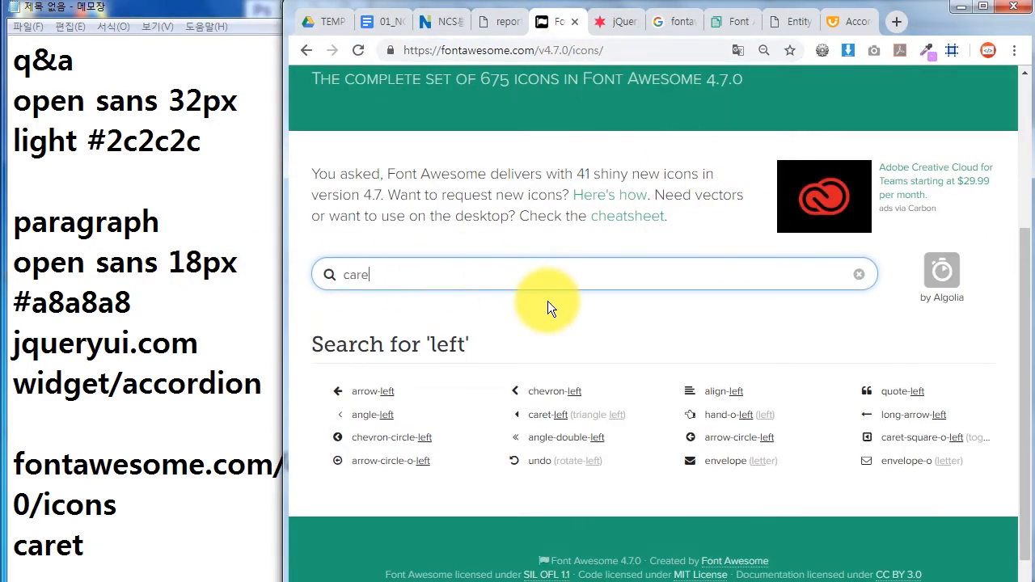
pyautogui.write('t')
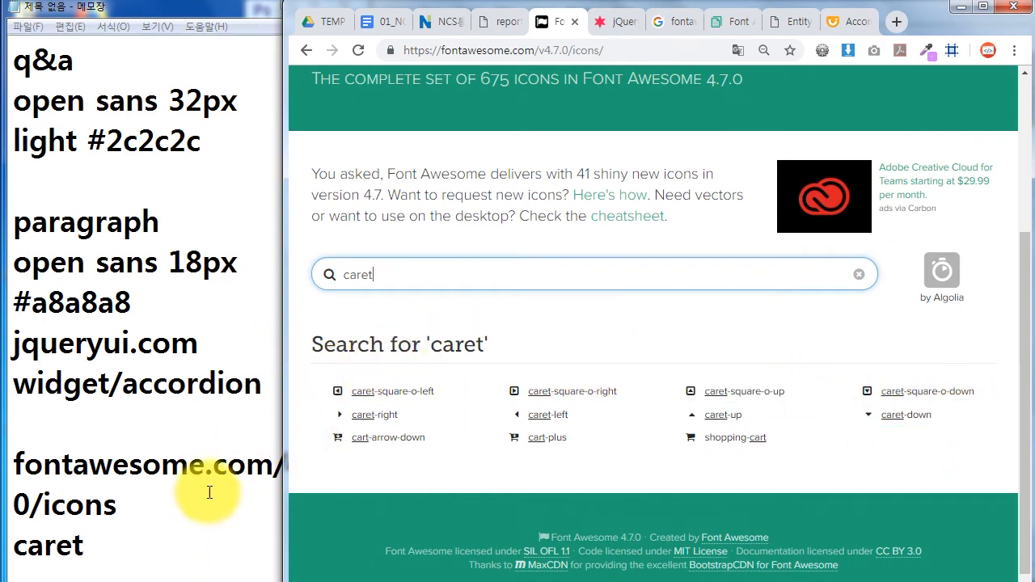
# Find caret on the open Font Awesome Bootstrap cheat sheet page, then minimize the browser
pyautogui.click(732, 21)
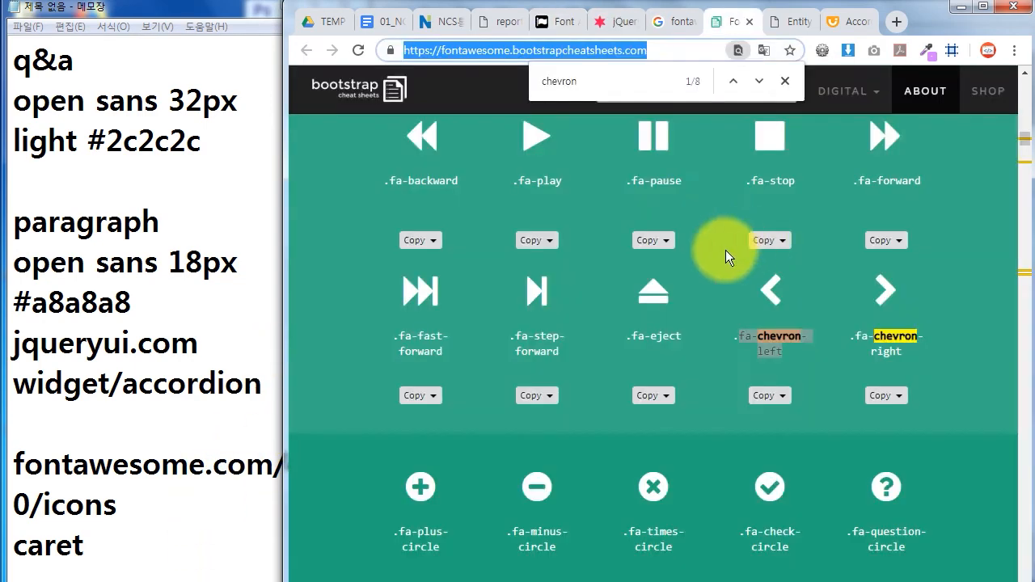
pyautogui.click(620, 81)
pyautogui.write('caret')
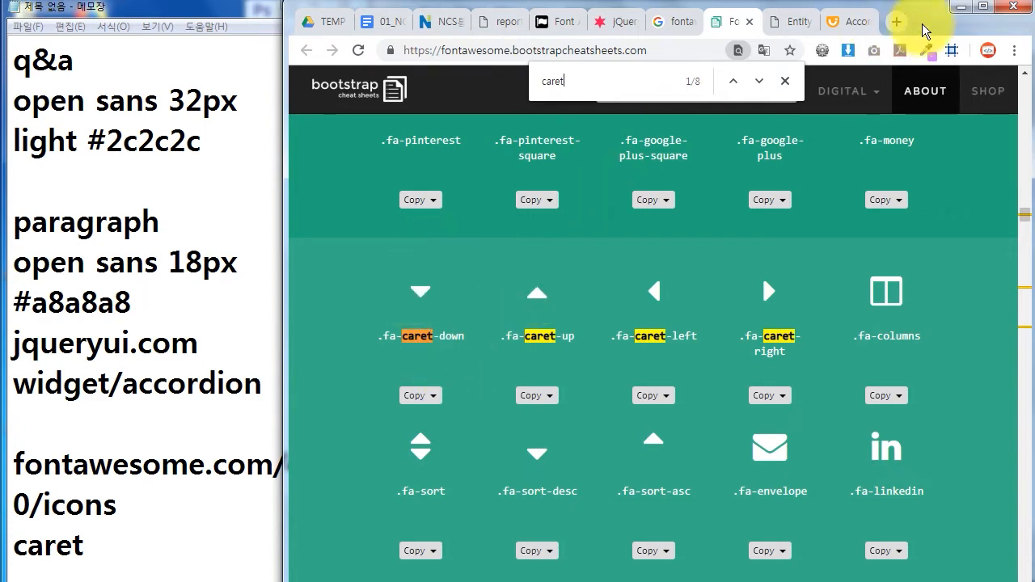
pyautogui.click(959, 8)
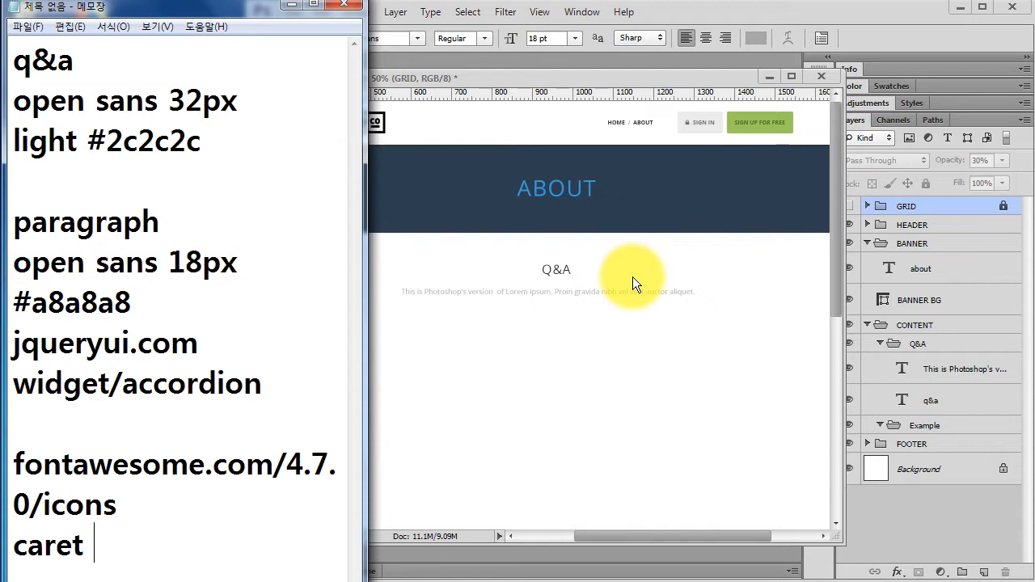
# Switch to Windows Photo Viewer and examine the Q&A heading and question rows in About.jpg, then minimize it
pyautogui.click(623, 569)
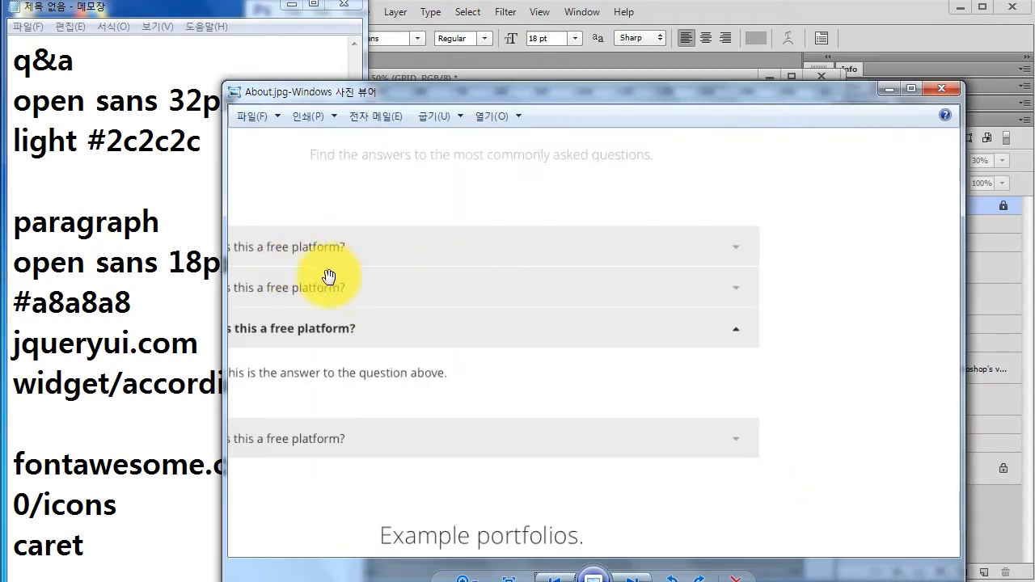
pyautogui.moveTo(339, 257); pyautogui.dragTo(427, 314)
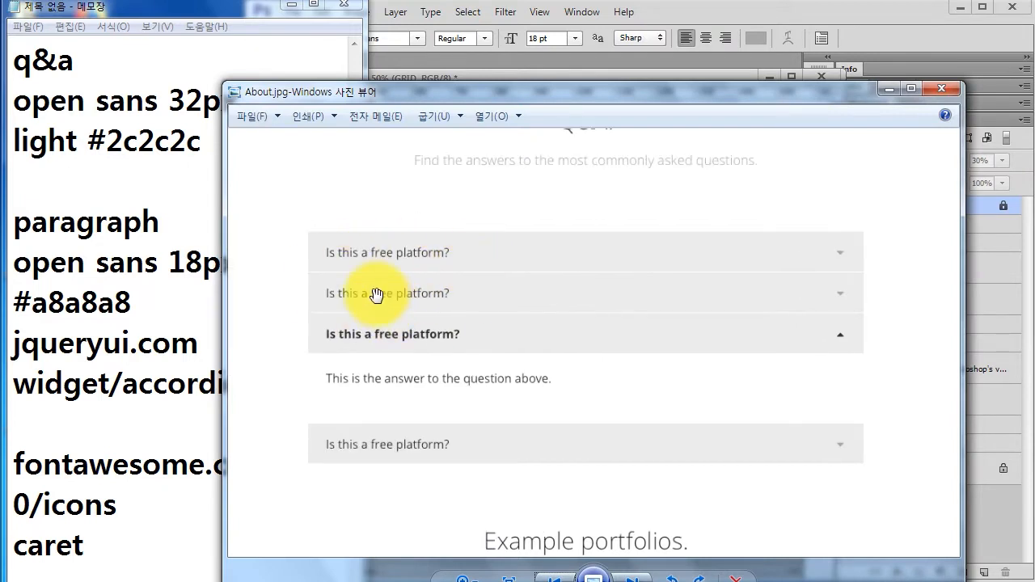
pyautogui.moveTo(575, 227); pyautogui.dragTo(648, 328)
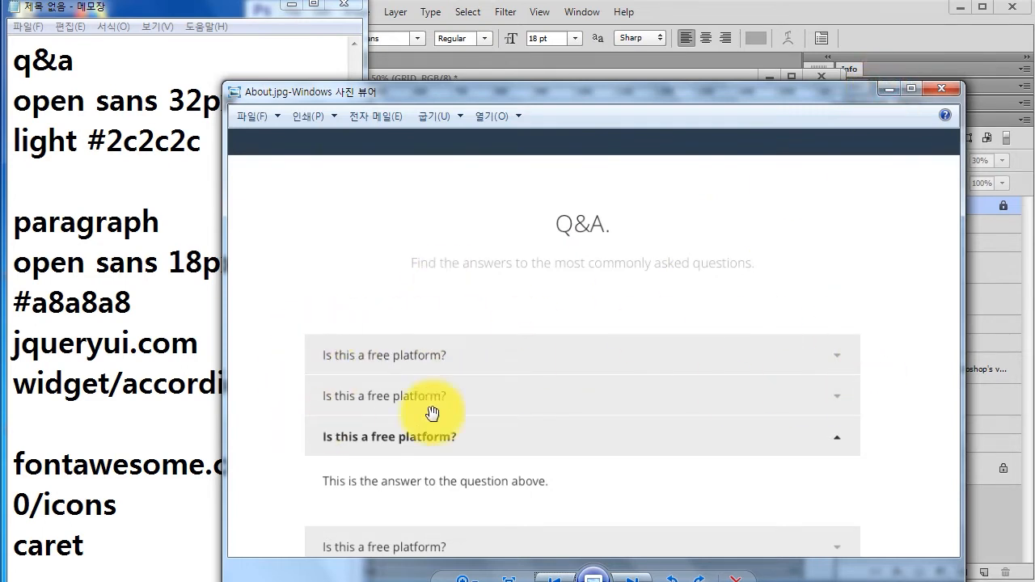
pyautogui.click(891, 90)
# Switch to Notepad and add the question bar specification 750*54px #ebebeb below caret, separated by a blank line
pyautogui.click(155, 529)
pyautogui.press('Return')
pyautogui.press('Return')
pyautogui.press('Return')
pyautogui.press('Return')
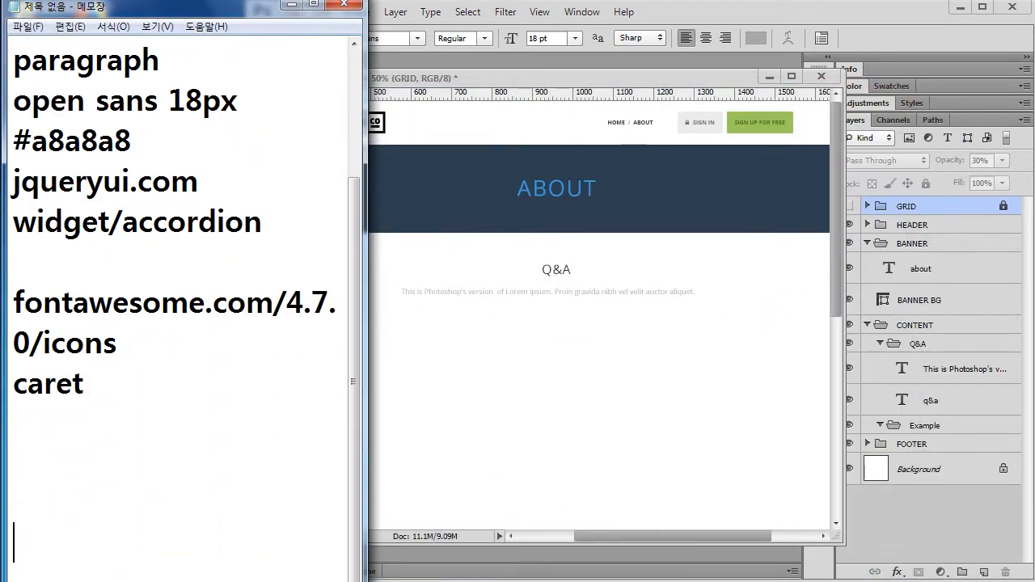
pyautogui.press('Return')
pyautogui.press('Return')
pyautogui.press('Return')
pyautogui.click(65, 328)
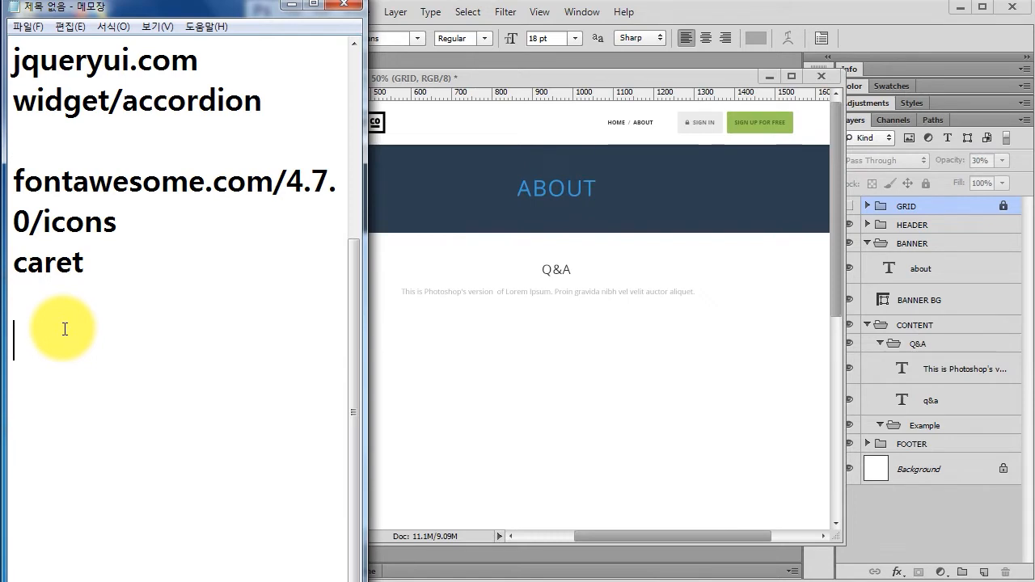
pyautogui.write('705')
pyautogui.press('BackSpace')
pyautogui.press('BackSpace')
pyautogui.write('50')
pyautogui.write('*52px')
pyautogui.press('BackSpace')
pyautogui.press('BackSpace')
pyautogui.press('BackSpace')
pyautogui.write('4p')
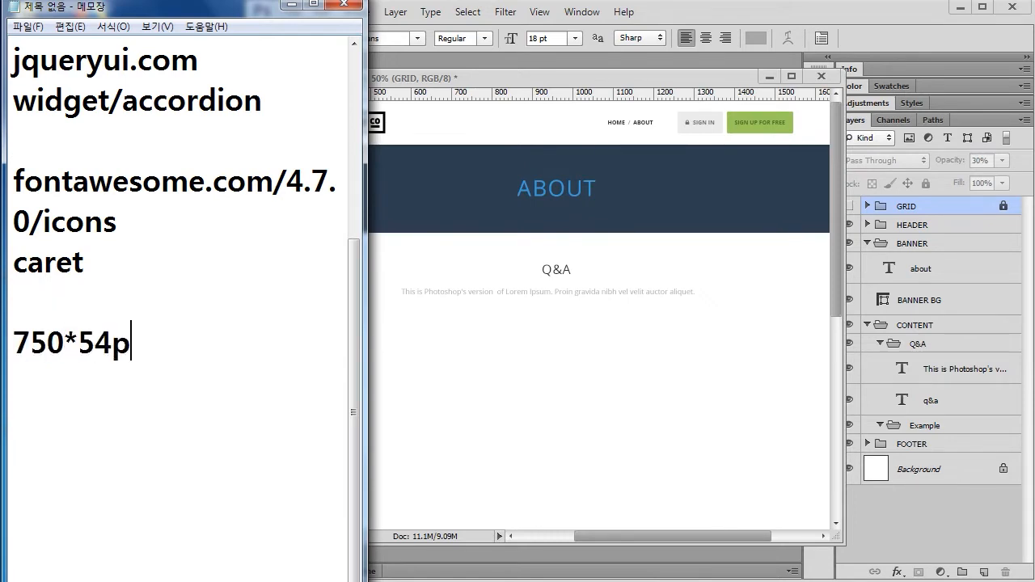
pyautogui.write('x ')
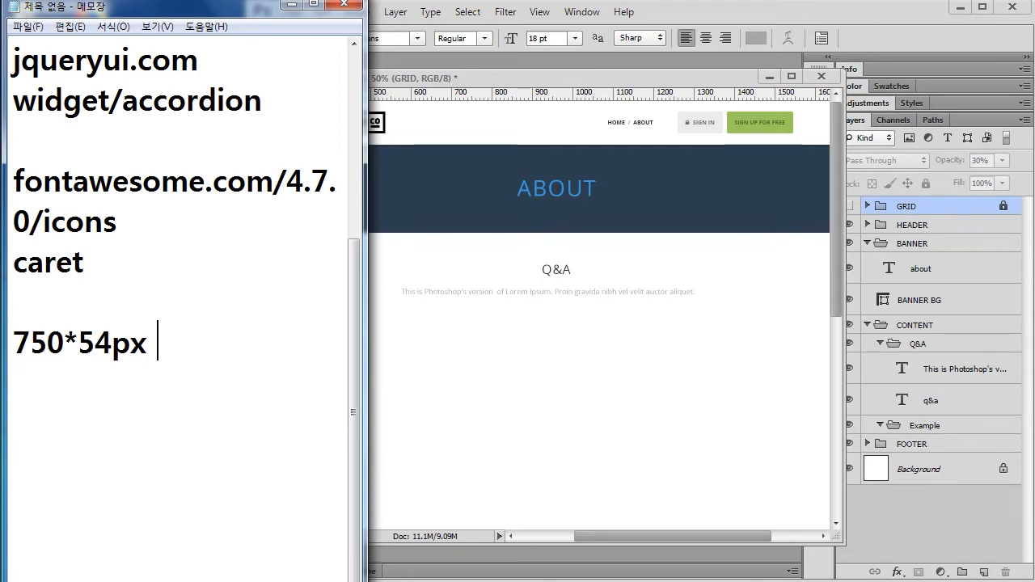
pyautogui.write('ebebeb')
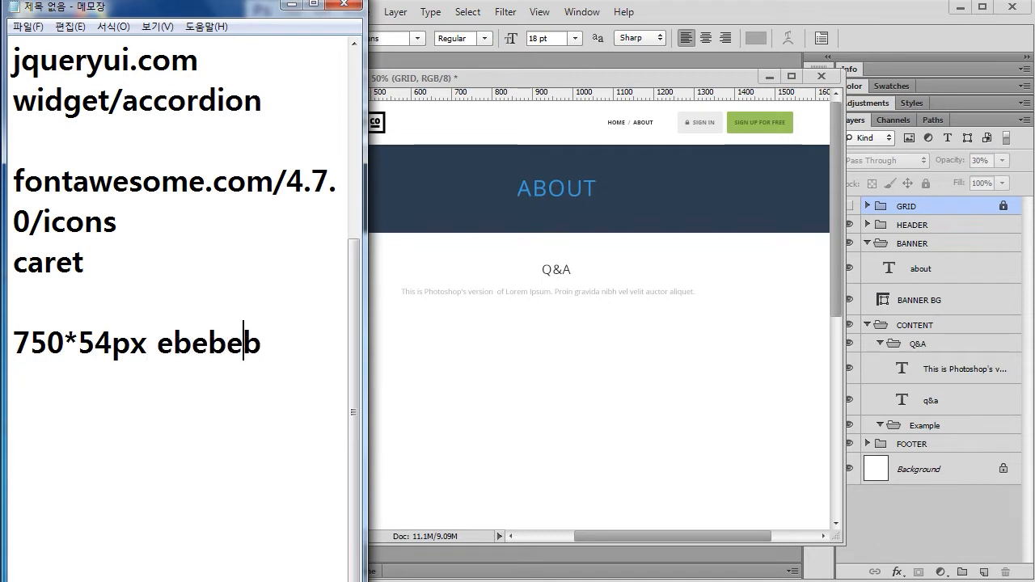
pyautogui.write('#')
# Add the question "Is this a freee platform?" and the font specification open sans 16px below 750*54px #ebebeb in the notes
pyautogui.press('End')
pyautogui.press('Return')
pyautogui.write('Is this a freee platform?')
pyautogui.press('Return')
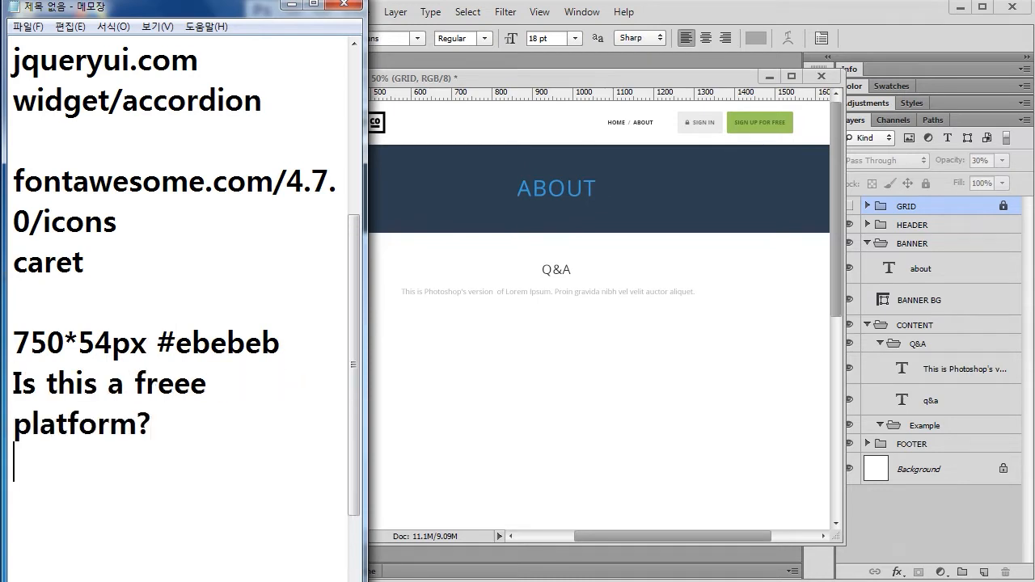
pyautogui.write('open s')
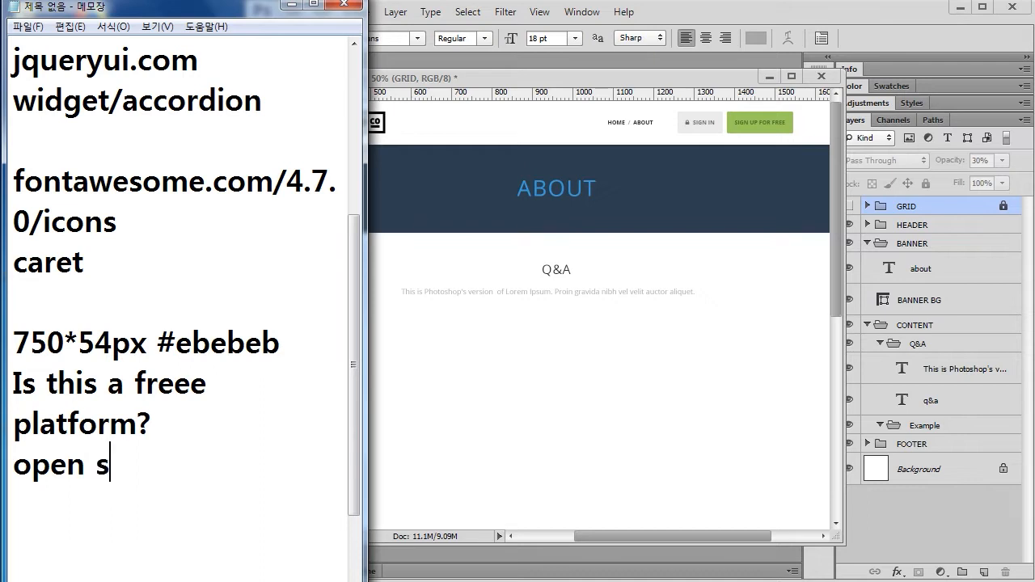
pyautogui.write('ans 16px')
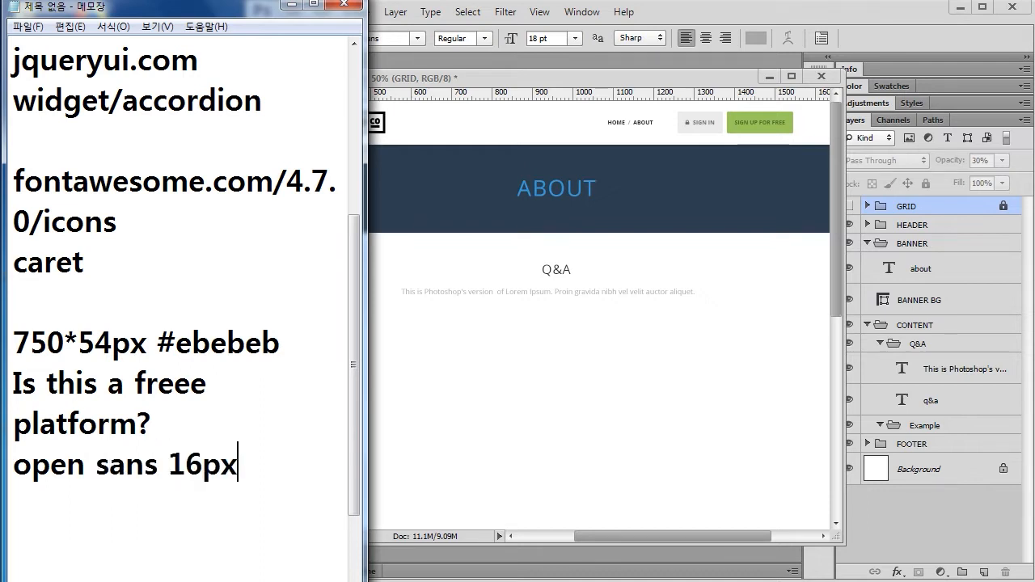
pyautogui.press('Return')
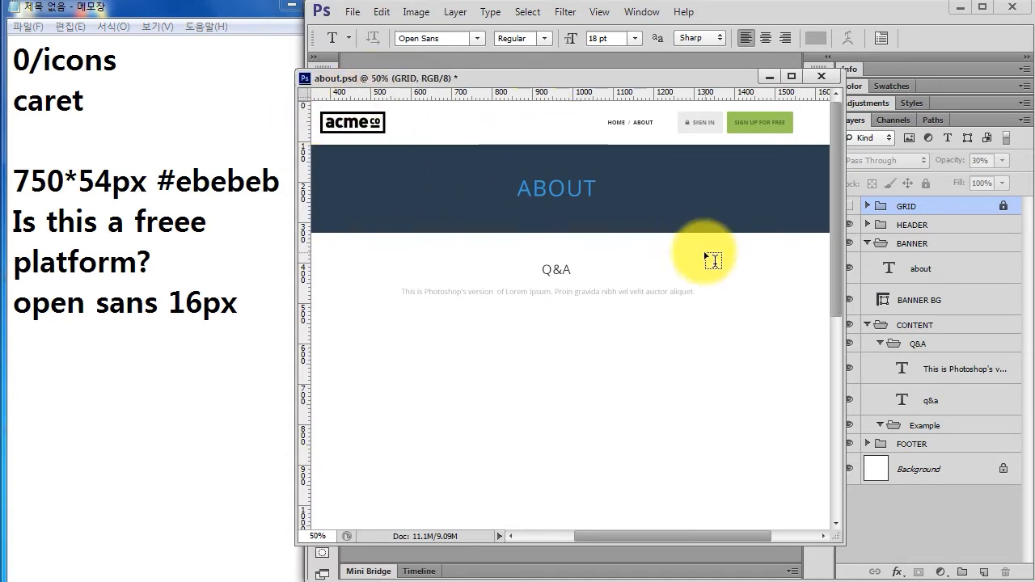
# Switch to Photoshop, try to set #ebebeb as the foreground colour for a rectangle above the q&a layer, and close the crashed program
pyautogui.click(950, 346)
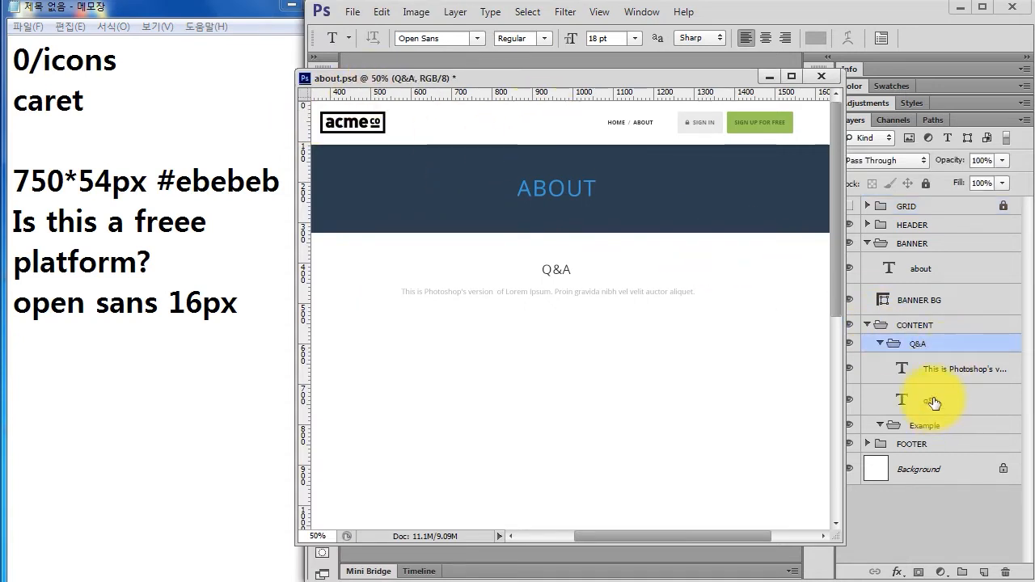
pyautogui.click(932, 403)
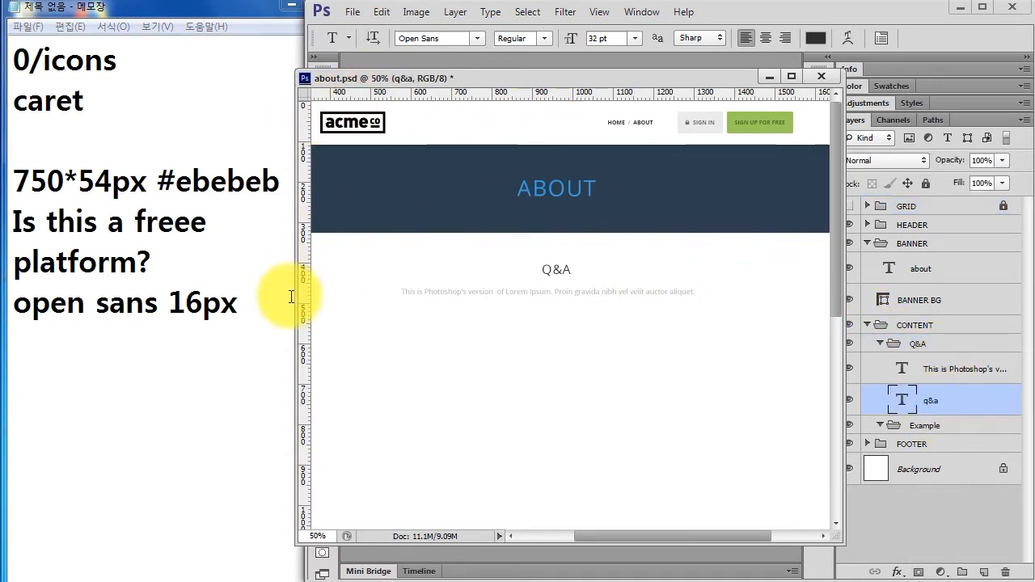
pyautogui.moveTo(296, 295); pyautogui.dragTo(342, 295)
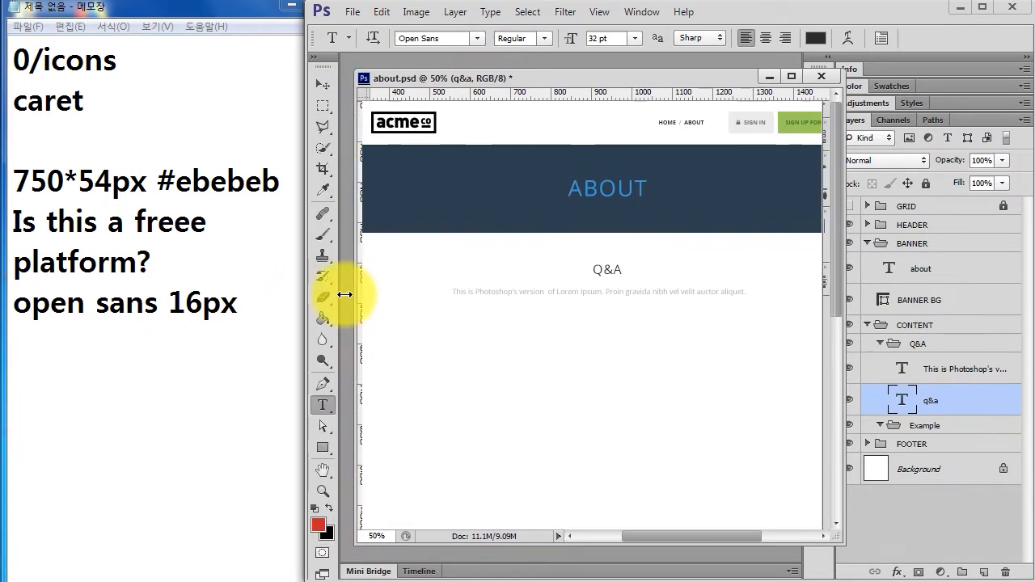
pyautogui.click(320, 445)
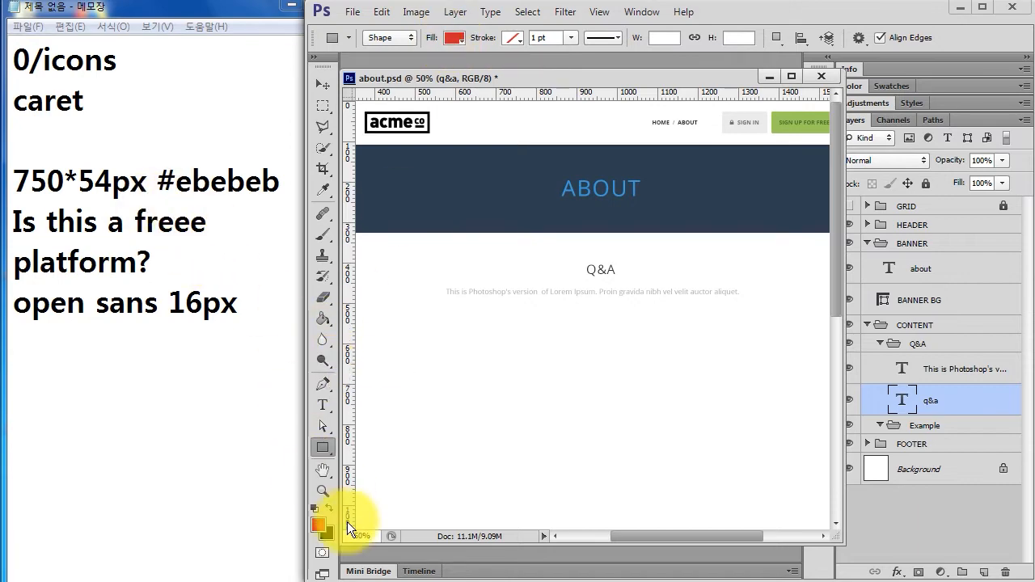
pyautogui.click(315, 521)
pyautogui.click(658, 485)
pyautogui.write('ebebeb')
pyautogui.click(736, 262)
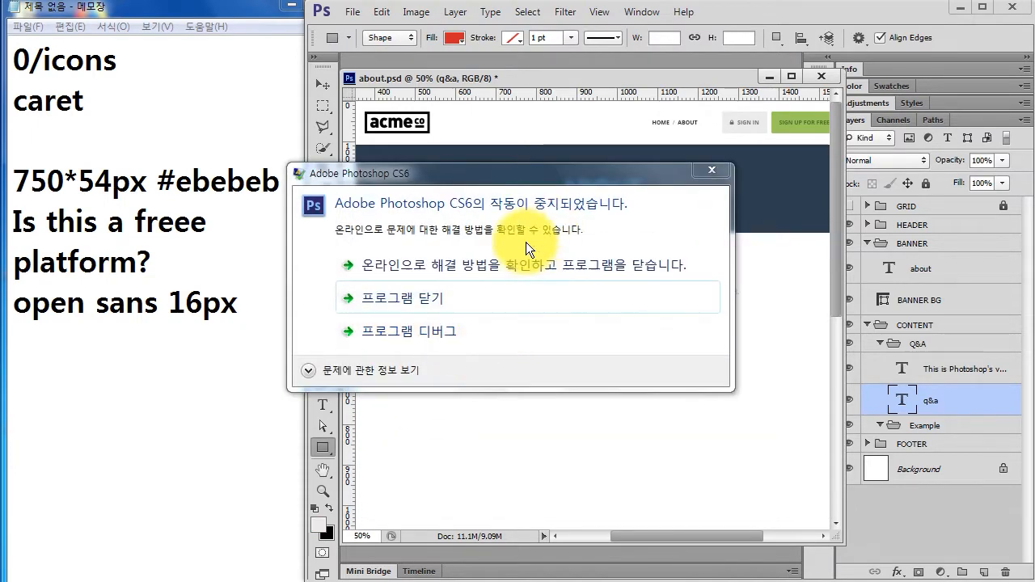
pyautogui.click(487, 301)
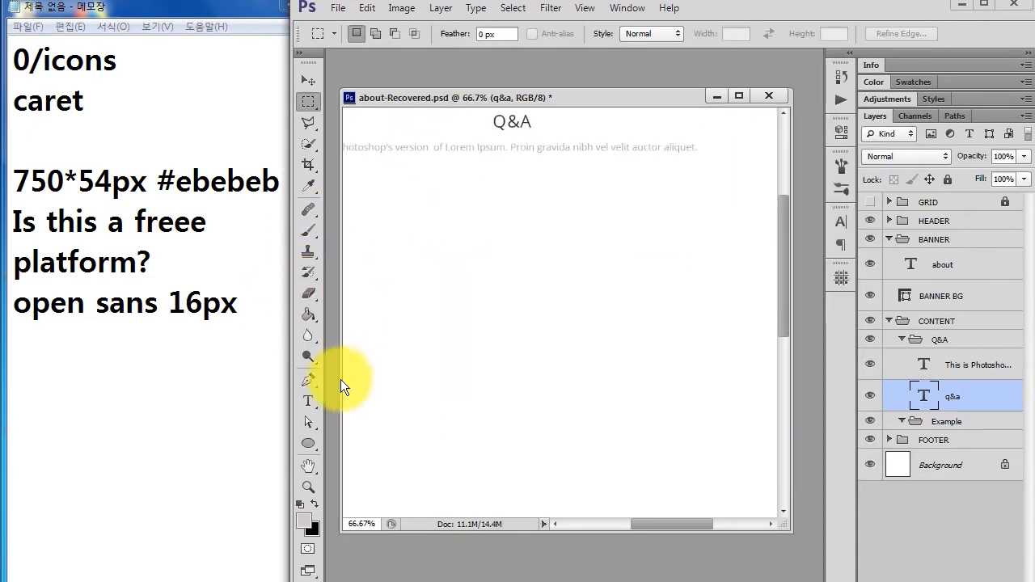
# Create a 750 × 54 px rectangle above the q&a layer in the recovered file
pyautogui.click(310, 443)
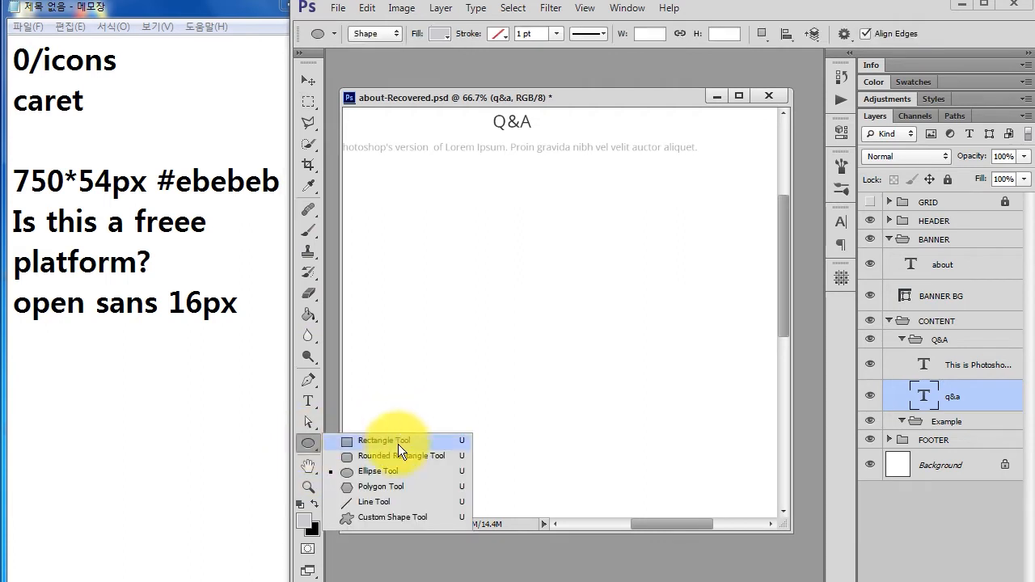
pyautogui.click(398, 441)
pyautogui.click(455, 286)
pyautogui.write('750')
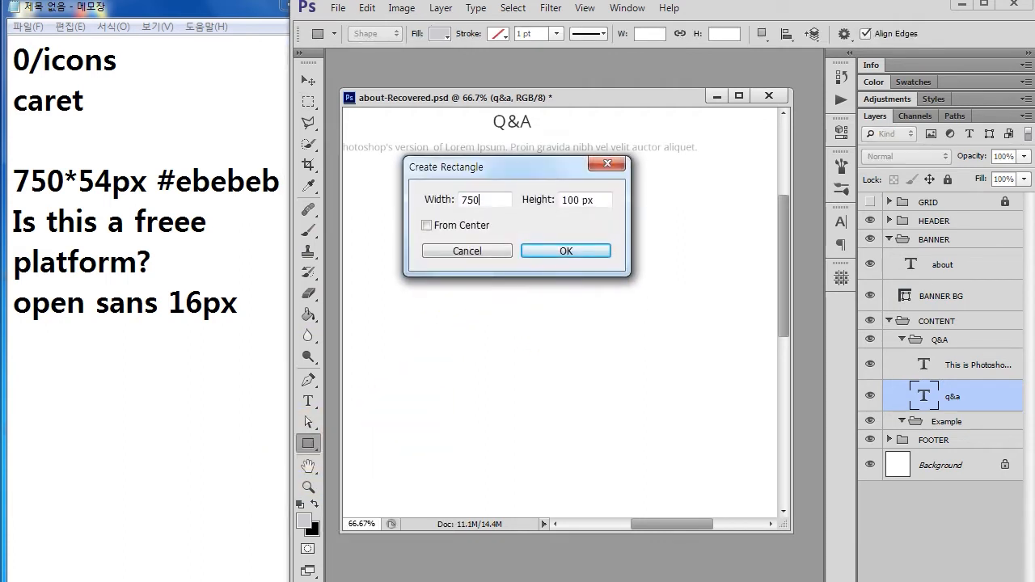
pyautogui.press('Tab')
pyautogui.write('54')
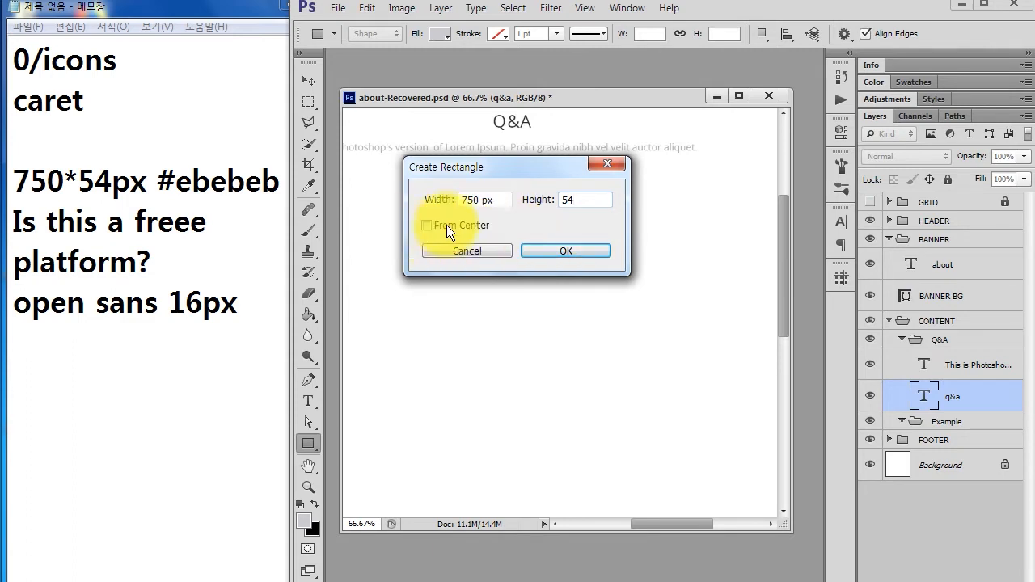
pyautogui.click(560, 251)
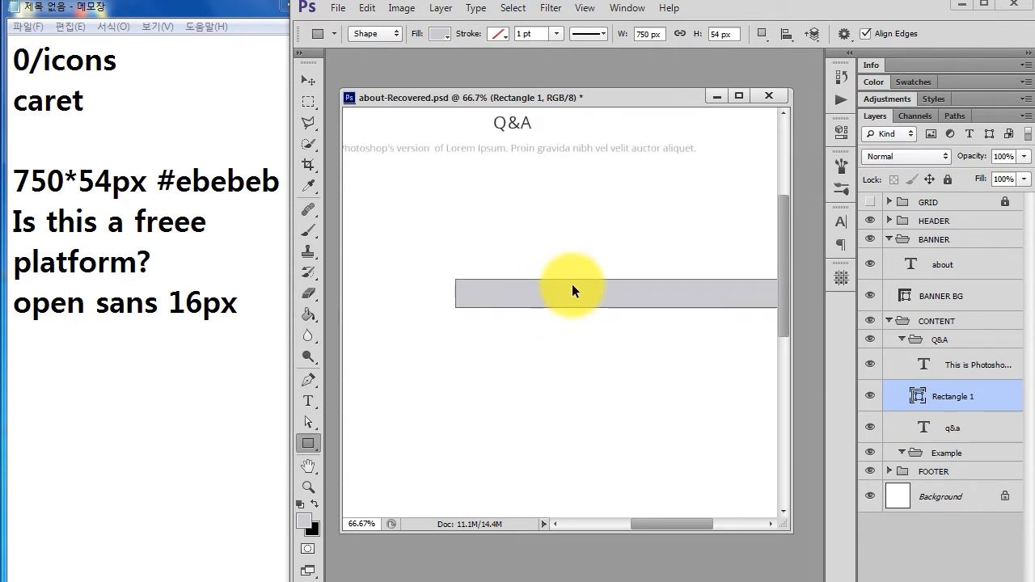
# Show the GRID group and move the rectangle below the Q&A description, nudging it down to the baseline grid lines
pyautogui.hotkey('ctrl', '-')
pyautogui.hotkey('ctrl', '-')
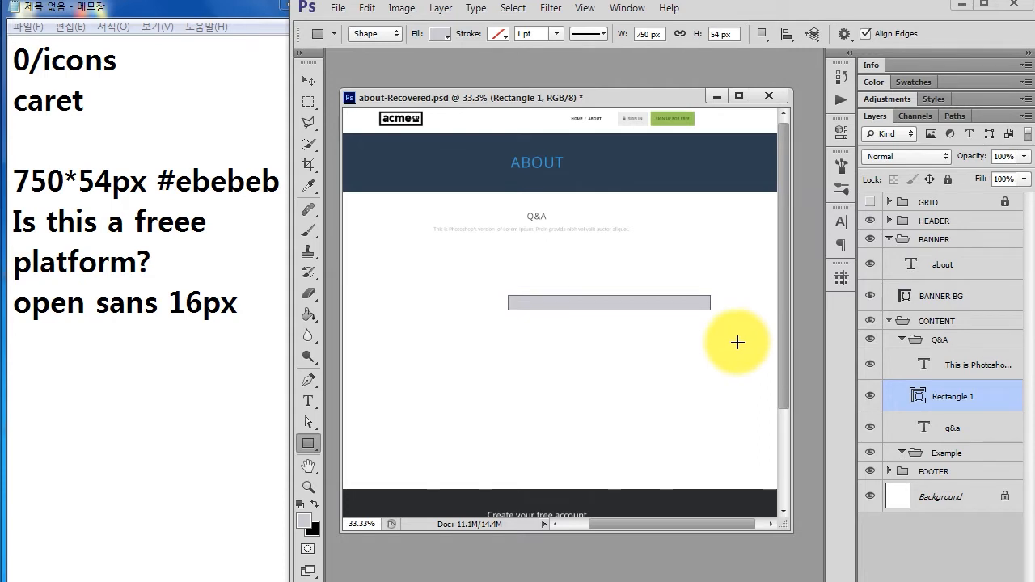
pyautogui.click(870, 201)
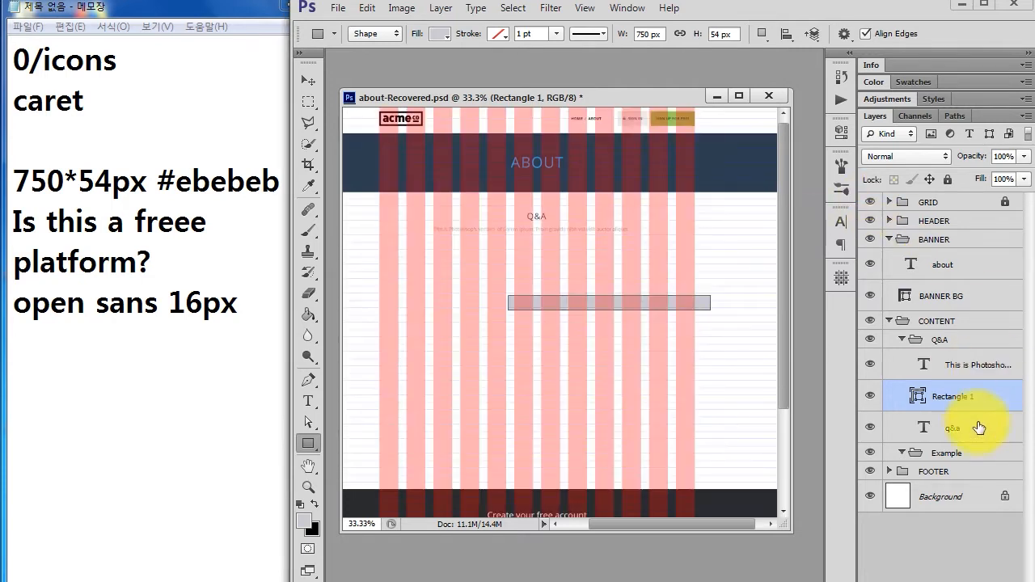
pyautogui.click(309, 80)
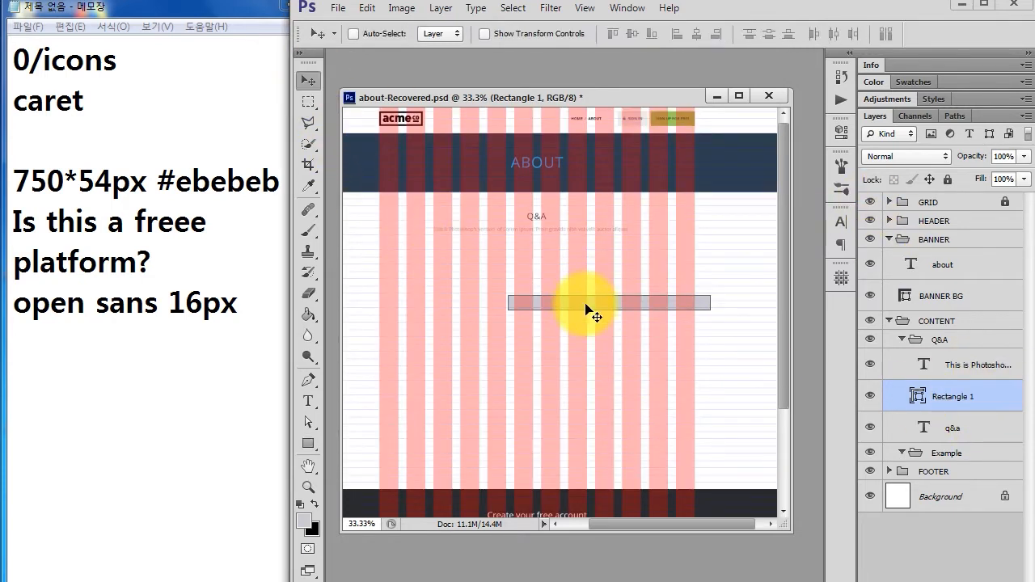
pyautogui.hotkey('ctrl', '+')
pyautogui.hotkey('ctrl', '+')
pyautogui.hotkey('ctrl', '+')
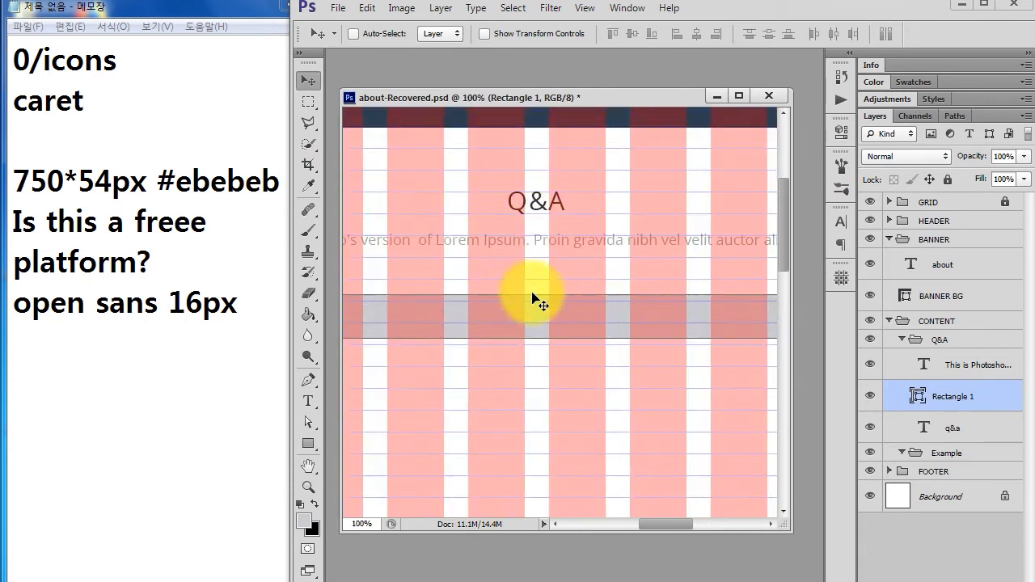
pyautogui.moveTo(515, 273); pyautogui.dragTo(654, 259)
pyautogui.moveTo(496, 229); pyautogui.dragTo(611, 235)
pyautogui.press('Down')
pyautogui.press('Down')
pyautogui.press('Down')
pyautogui.press('Down')
pyautogui.press('Down')
pyautogui.press('Down')
pyautogui.press('Down')
pyautogui.press('Down')
pyautogui.press('Down')
pyautogui.press('Down')
pyautogui.press('Down')
pyautogui.press('Down')
pyautogui.press('Down')
pyautogui.press('Down')
pyautogui.press('Down')
pyautogui.press('Down')
pyautogui.press('Down')
pyautogui.press('Down')
pyautogui.press('Down')
pyautogui.press('Down')
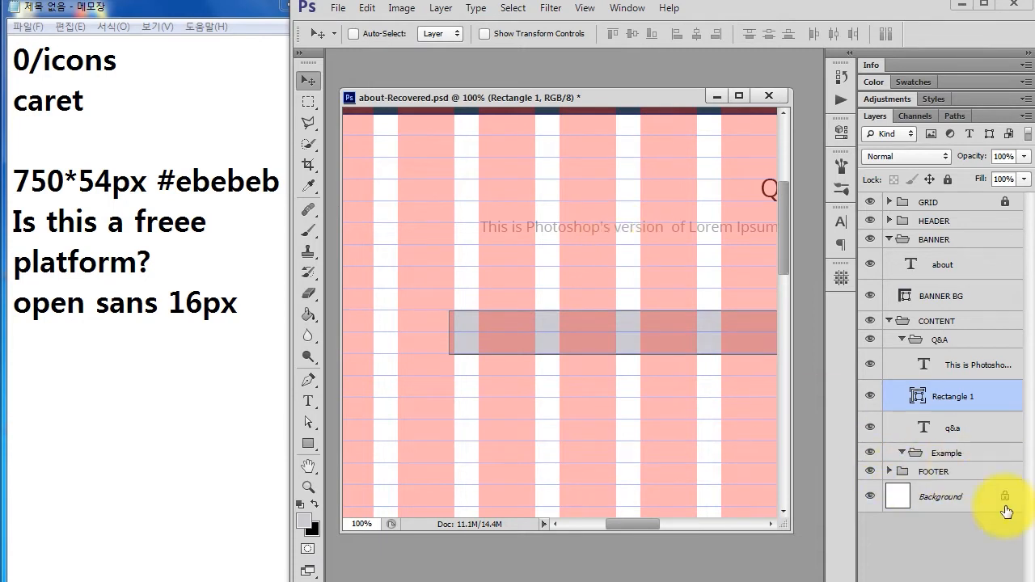
# Align the rectangle to the horizontal centre of the Background layer and reselect only the rectangle layer
pyautogui.keyDown('ctrl'); pyautogui.click(959, 497); pyautogui.keyUp('ctrl')
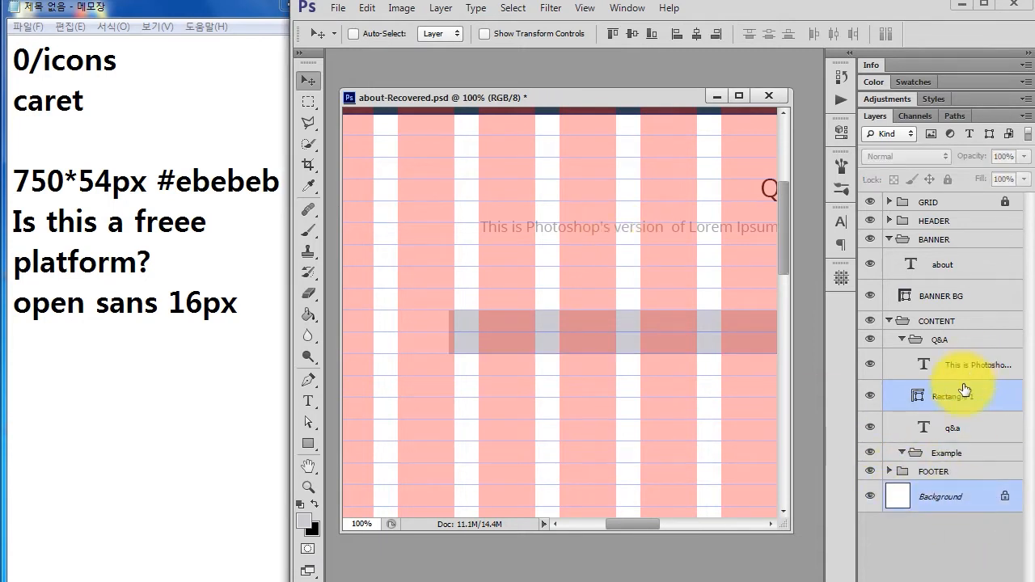
pyautogui.click(699, 34)
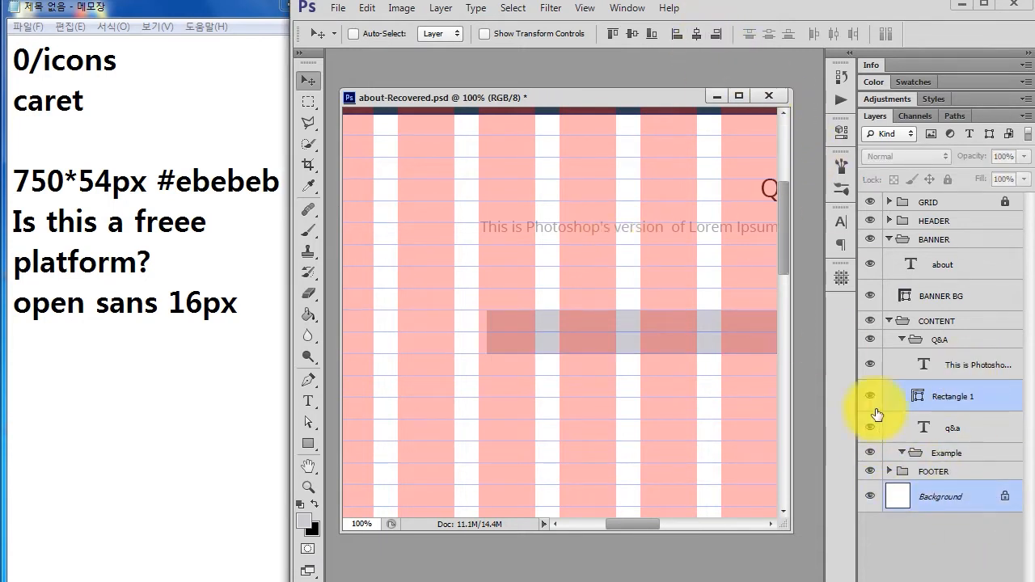
pyautogui.click(973, 404)
# Add "title bg" as the last line of the Notepad notes and rename the rectangle layer to title bg
pyautogui.click(198, 329)
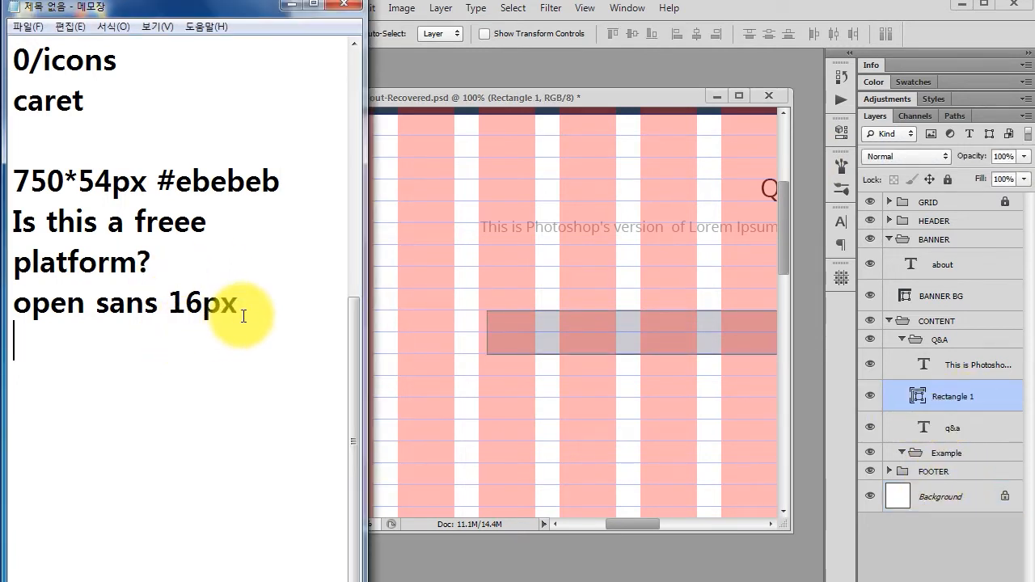
pyautogui.write('title bg')
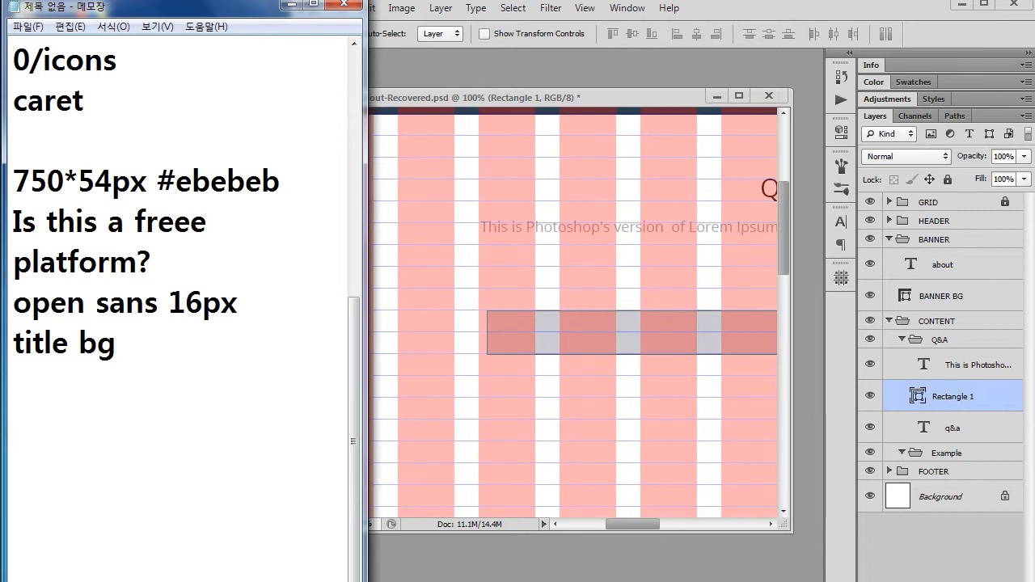
pyautogui.hotkey('shift', 'Home')
pyautogui.hotkey('ctrl', 'c')
pyautogui.doubleClick(958, 398)
pyautogui.hotkey('ctrl', 'v')
pyautogui.press('Return')
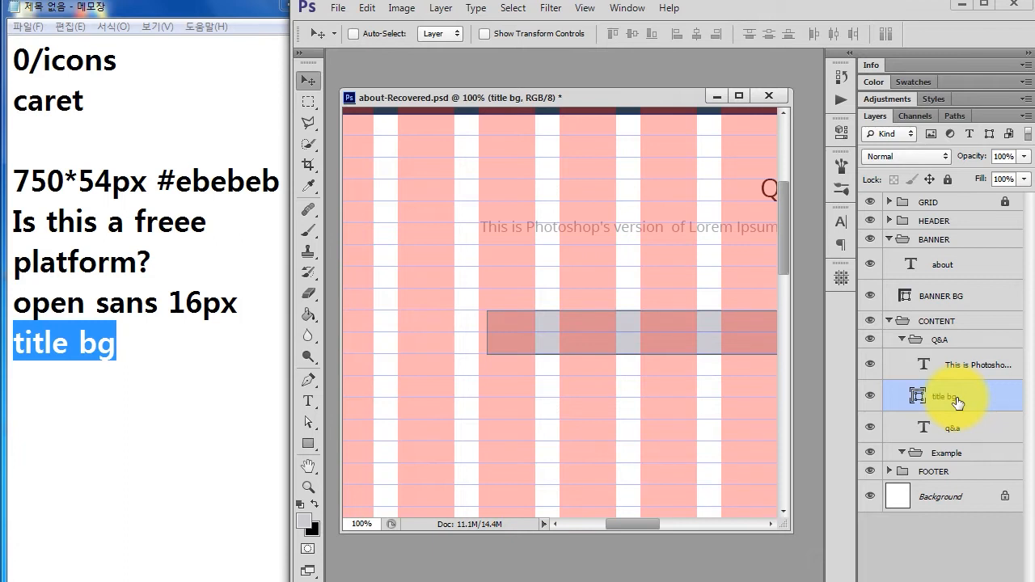
# Switch to Notepad and correct "freee" to "free" in the question line
pyautogui.moveTo(185, 246); pyautogui.dragTo(7, 225)
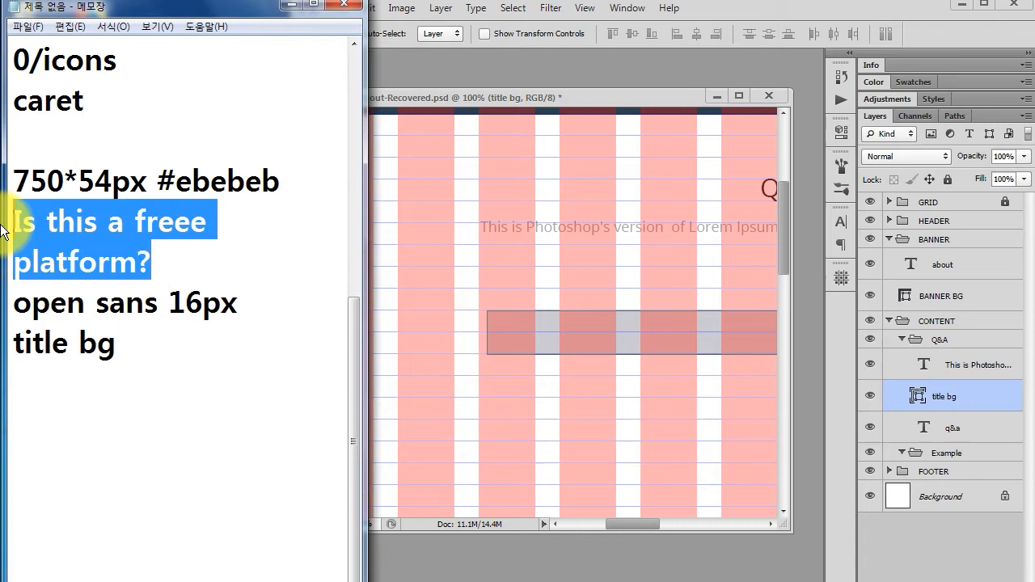
pyautogui.click(206, 228)
pyautogui.press('BackSpace')
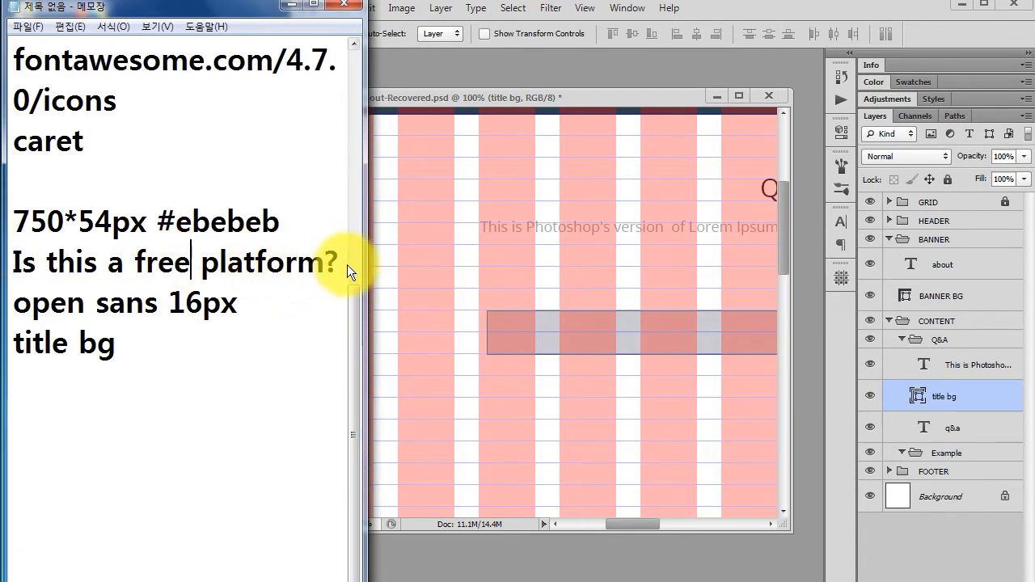
# Switch to Photoshop and add the text "Is this a free platform?" in Open Sans Regular 16 pt over the start of the grey bar
pyautogui.click(302, 398)
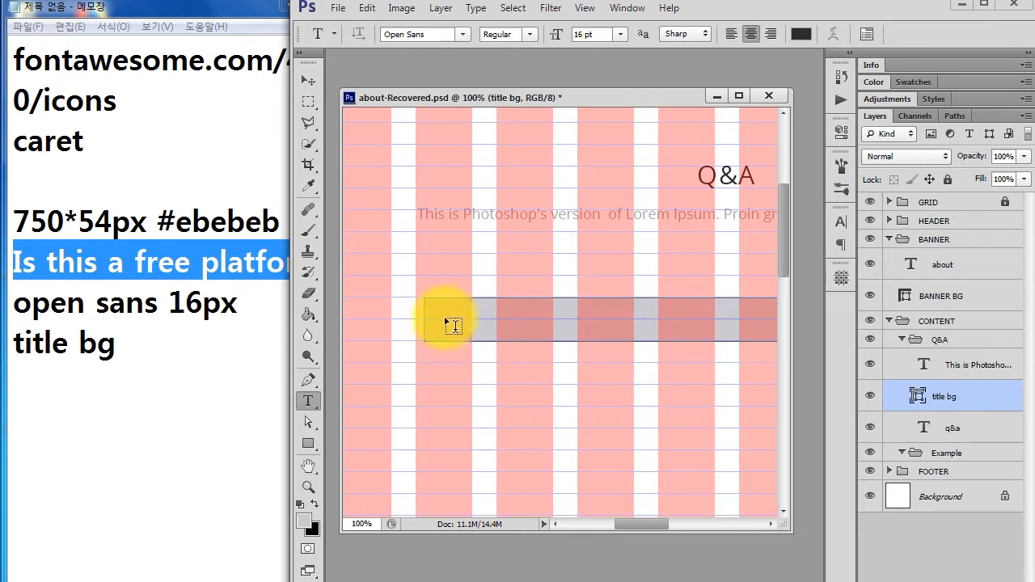
pyautogui.click(445, 318)
pyautogui.write('Is this a free platform?')
pyautogui.hotkey('ctrl', 'a')
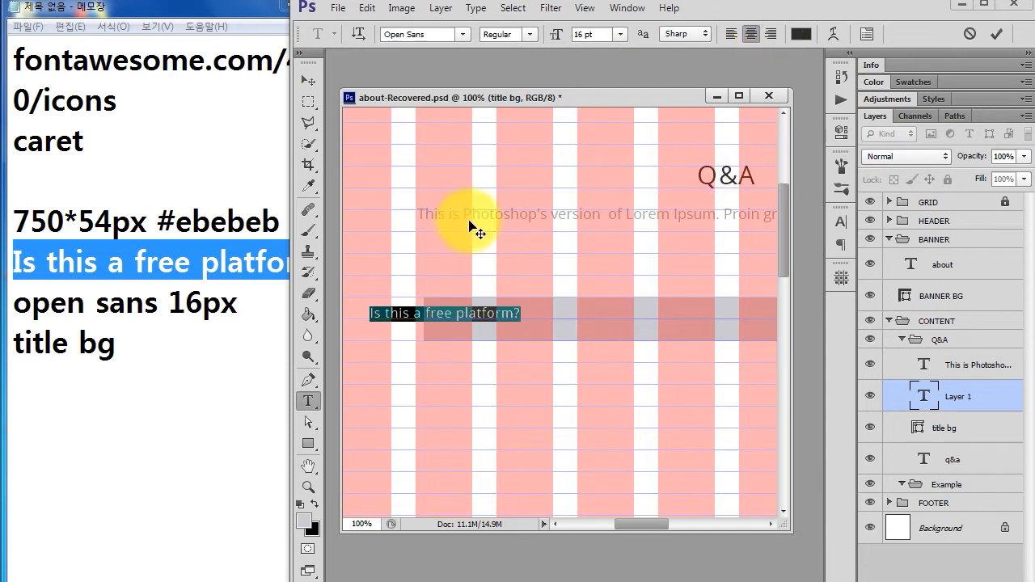
# Switch to Notepad and add the text colour #2c2c2c on a new line below open sans 16px
pyautogui.click(243, 303)
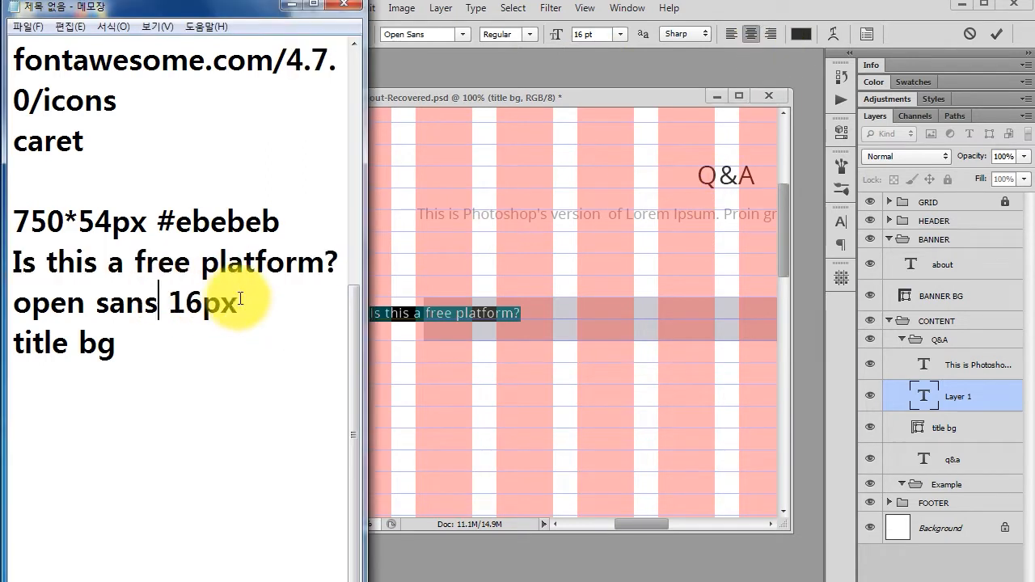
pyautogui.press('Return')
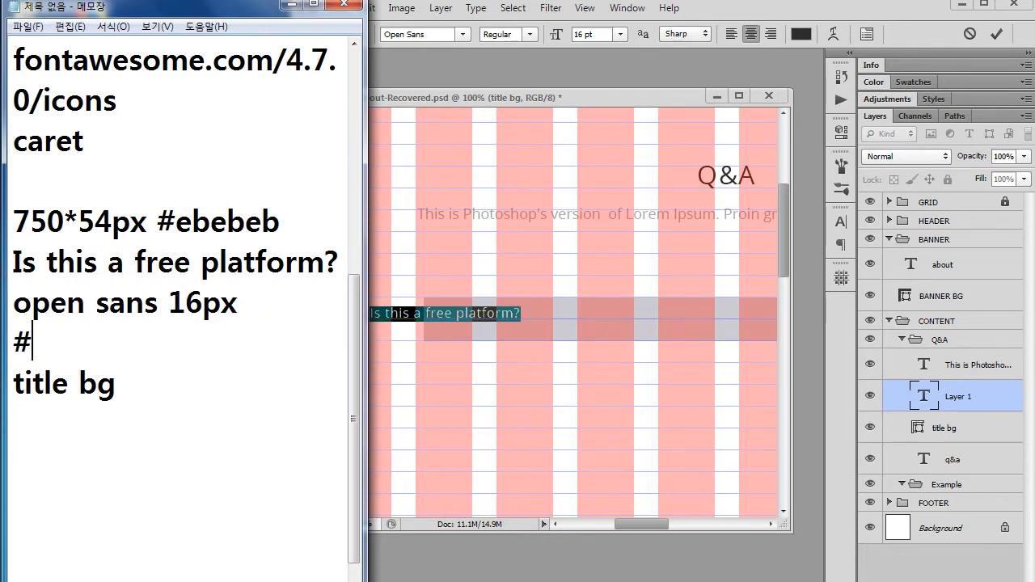
pyautogui.write('#2c2c2c')
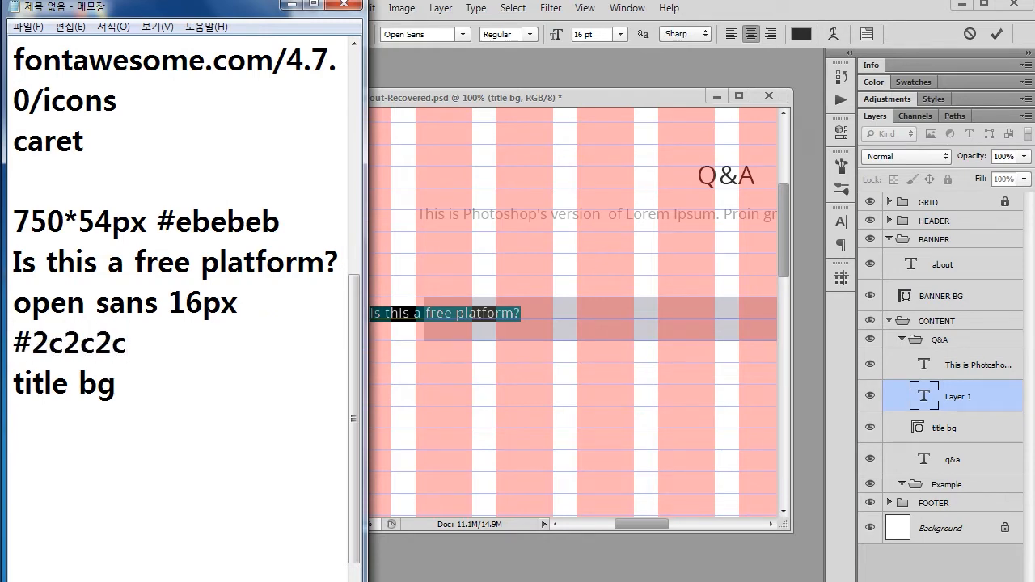
# Switch to Photoshop, set the question text's colour to #2c2c2c and commit the text
pyautogui.click(801, 34)
pyautogui.click(679, 490)
pyautogui.click(739, 262)
pyautogui.click(913, 396)
# Move the question text inside the left end of the grey bar, vertically centred on it
pyautogui.click(308, 80)
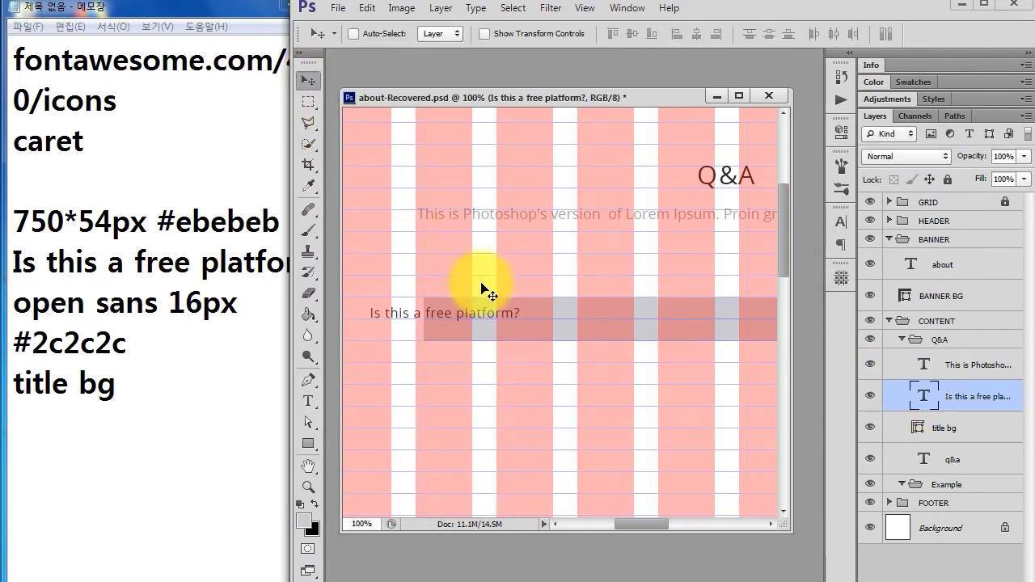
pyautogui.moveTo(486, 318); pyautogui.dragTo(547, 323)
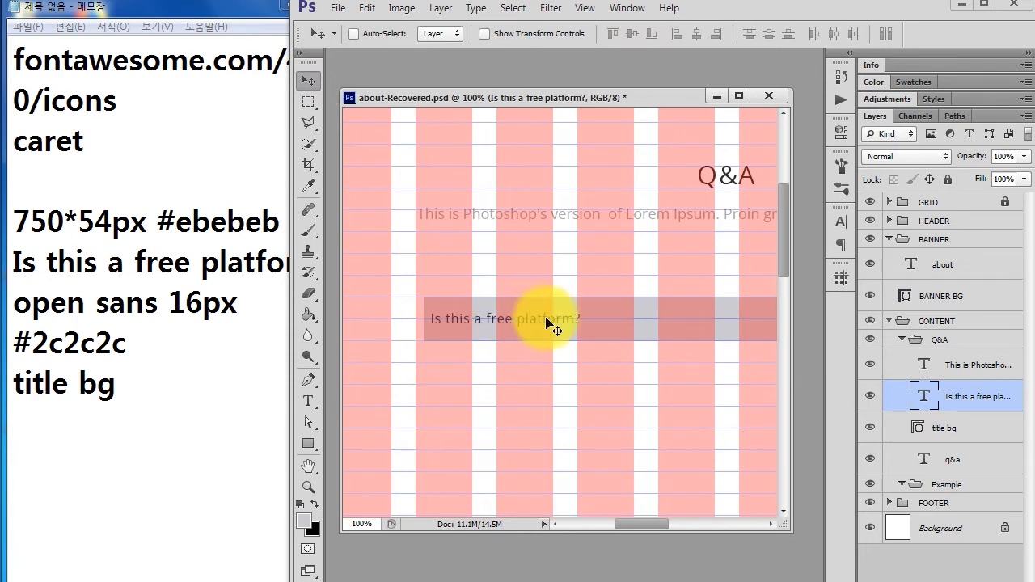
pyautogui.scroll(3, 474, 323)
pyautogui.moveTo(453, 295); pyautogui.dragTo(520, 299)
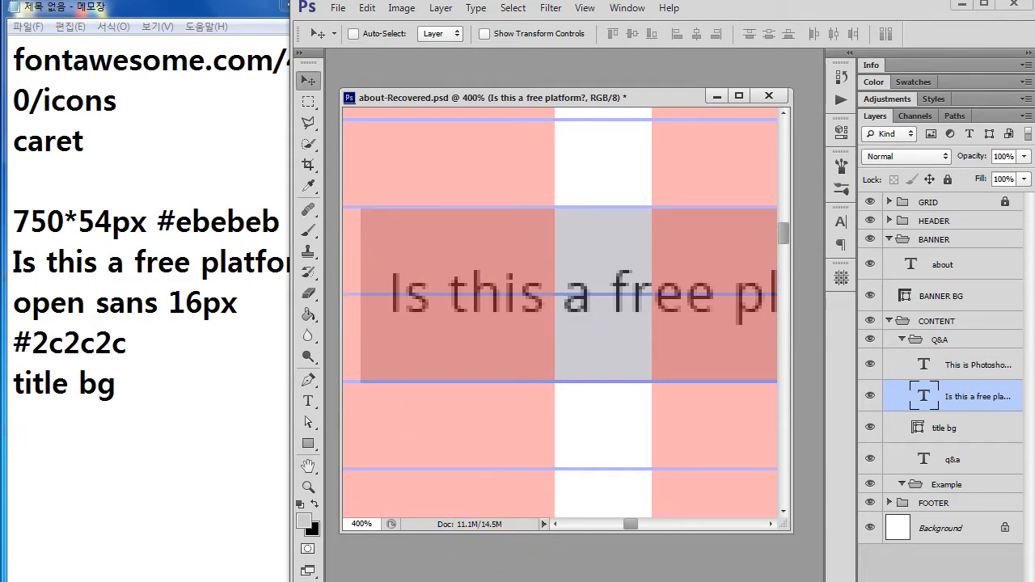
# Switch to the image viewer and examine the upper part of the About.jpg reference, closing the view by returning to Photoshop
pyautogui.click(567, 580)
pyautogui.moveTo(711, 175); pyautogui.dragTo(726, 390)
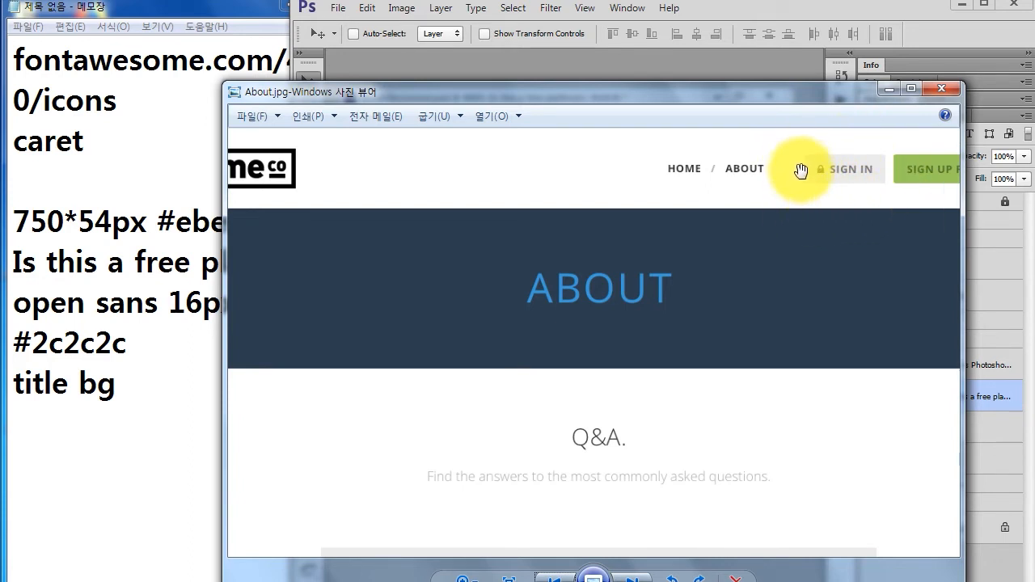
pyautogui.click(889, 89)
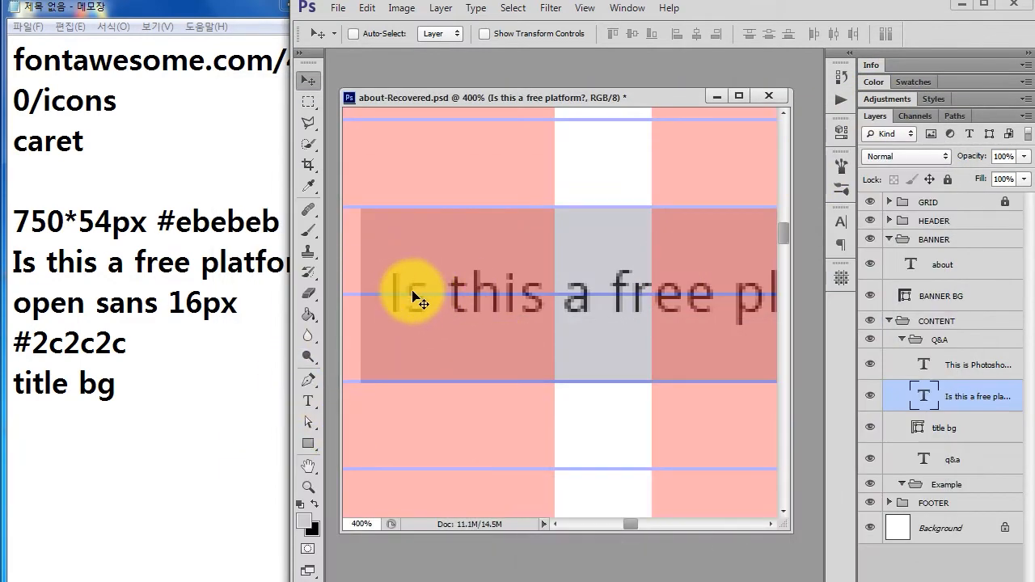
# Nudge the question text to the grey bar's left edge and offset it 20 px inward from there
pyautogui.press('Left')
pyautogui.press('Left')
pyautogui.press('Left')
pyautogui.press('Left')
pyautogui.press('Left')
pyautogui.press('Left')
pyautogui.press('Left')
pyautogui.press('Left')
pyautogui.press('Left')
pyautogui.press('Left')
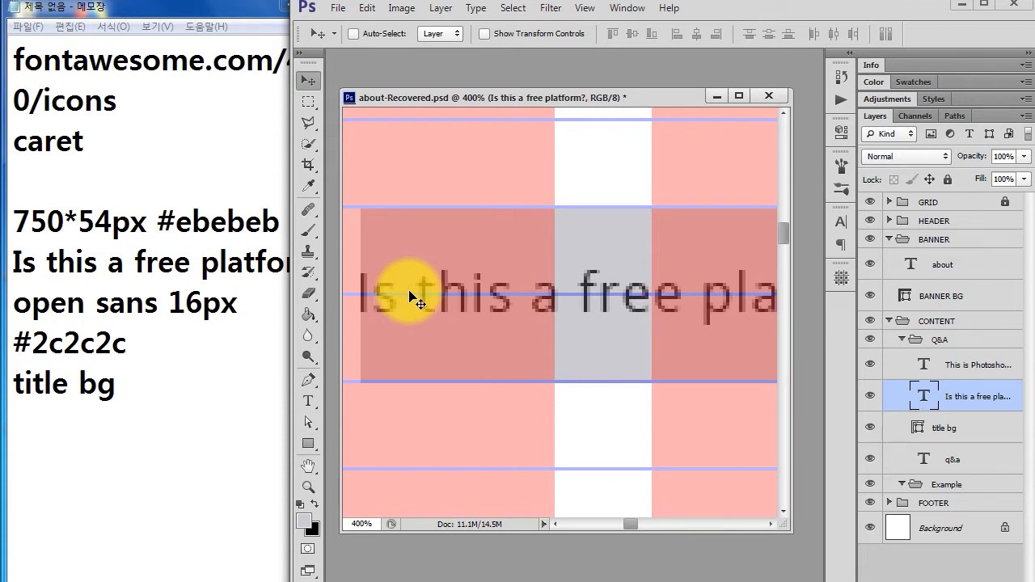
pyautogui.hotkey('shift', 'Right')
pyautogui.hotkey('shift', 'Right')
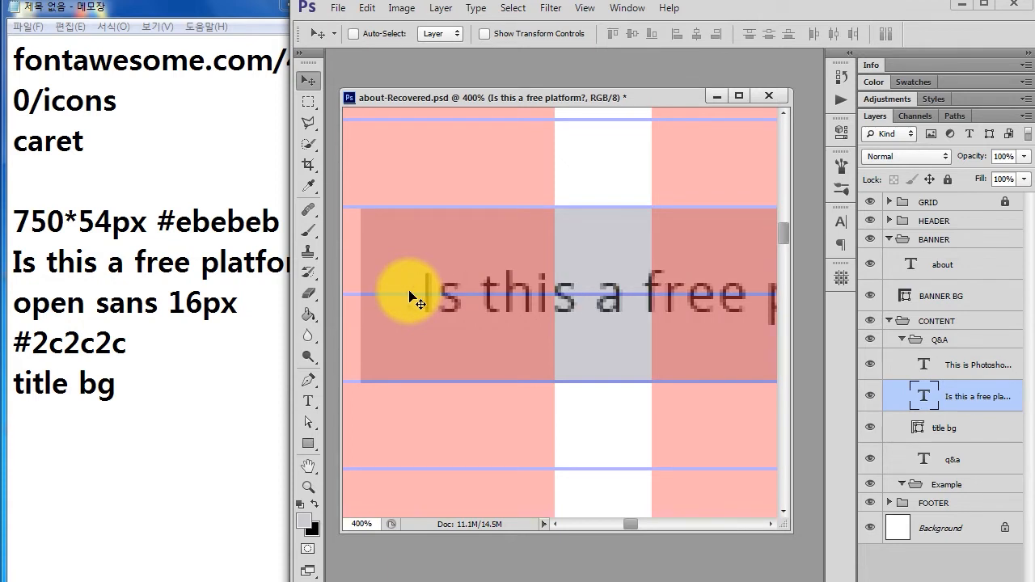
# Hide the red column grid and the guides so the Q&A section shows without overlays
pyautogui.hotkey('ctrl', '-')
pyautogui.hotkey('ctrl', '-')
pyautogui.hotkey('ctrl', '-')
pyautogui.hotkey('ctrl', '-')
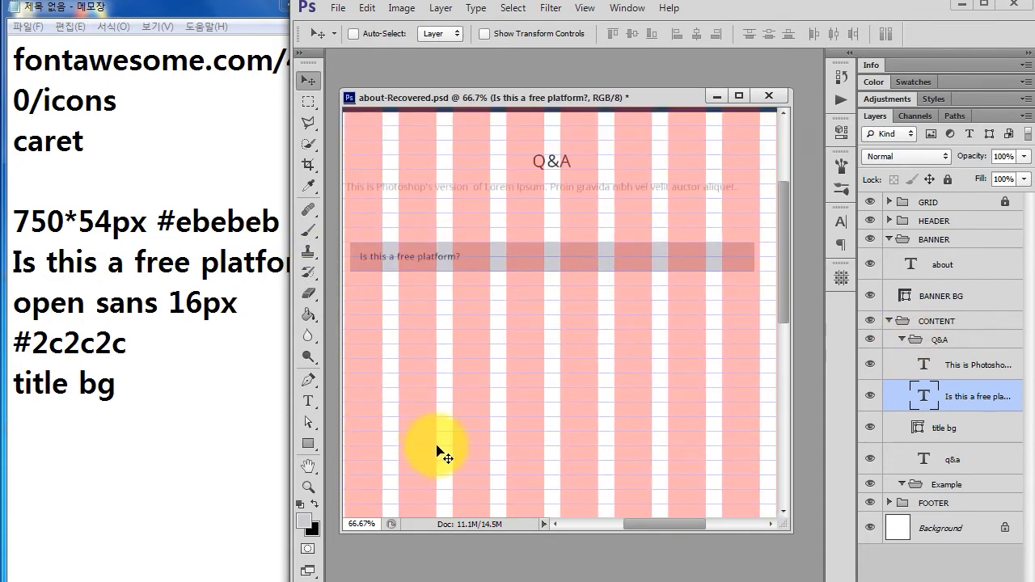
pyautogui.hotkey('alt', '.')
pyautogui.hotkey('ctrl', ',')
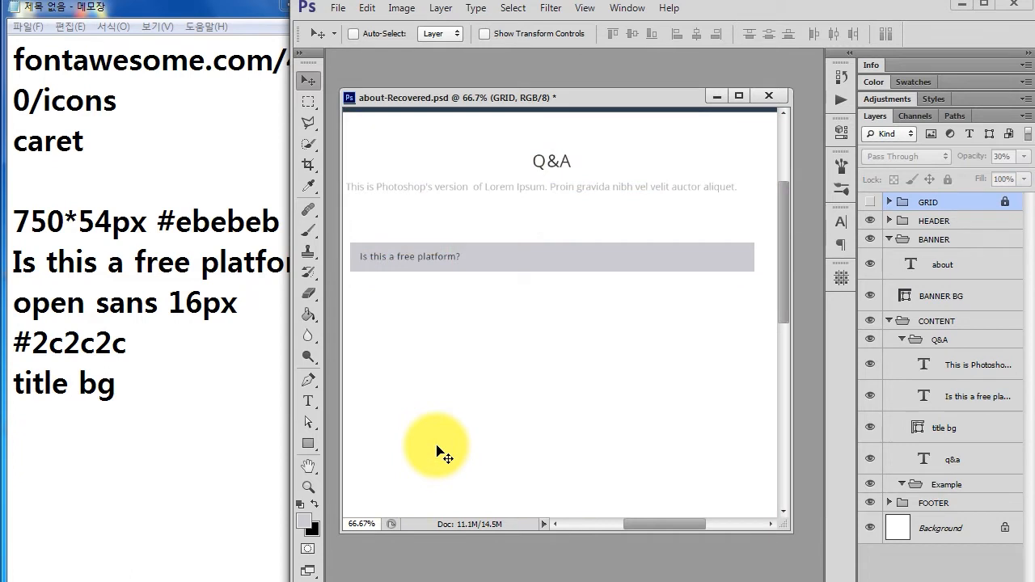
pyautogui.press('space')
pyautogui.moveTo(493, 314); pyautogui.dragTo(569, 317)
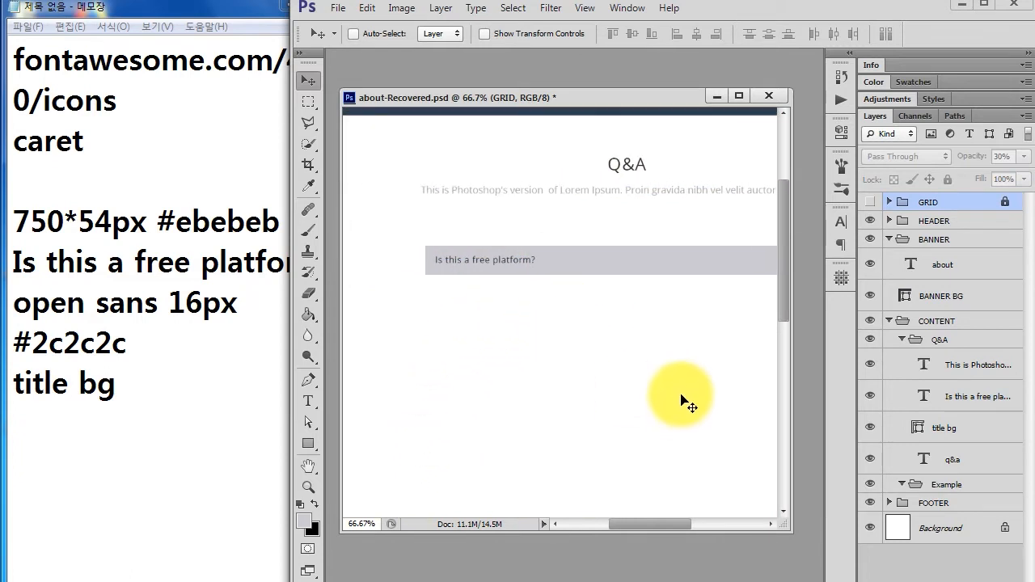
pyautogui.press('space')
pyautogui.moveTo(681, 394); pyautogui.dragTo(610, 388)
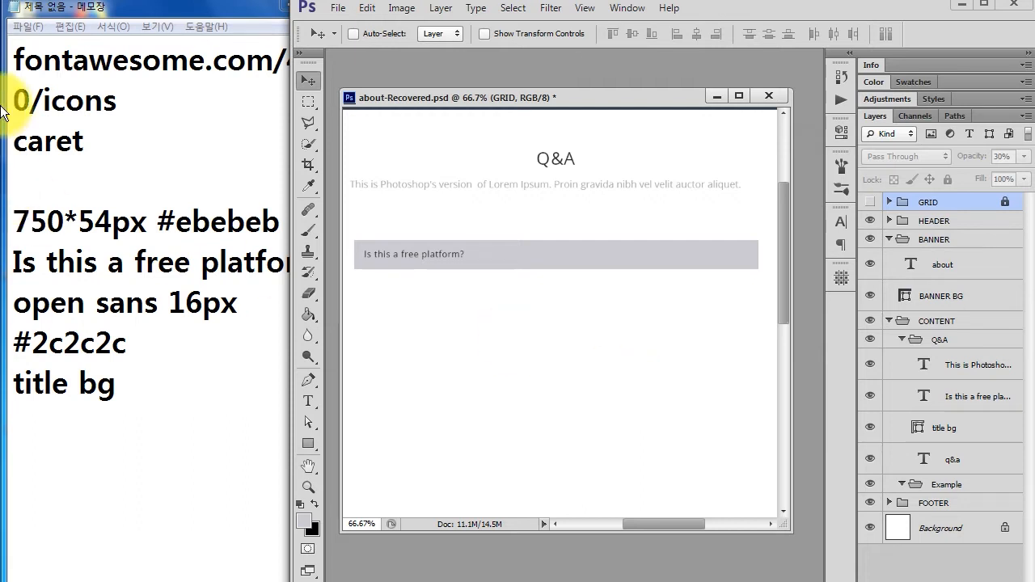
# Switch to Notepad and copy the word caret to a new line below title bg, leaving a blank line between
pyautogui.click(101, 141)
pyautogui.doubleClick(101, 141)
pyautogui.click(123, 144)
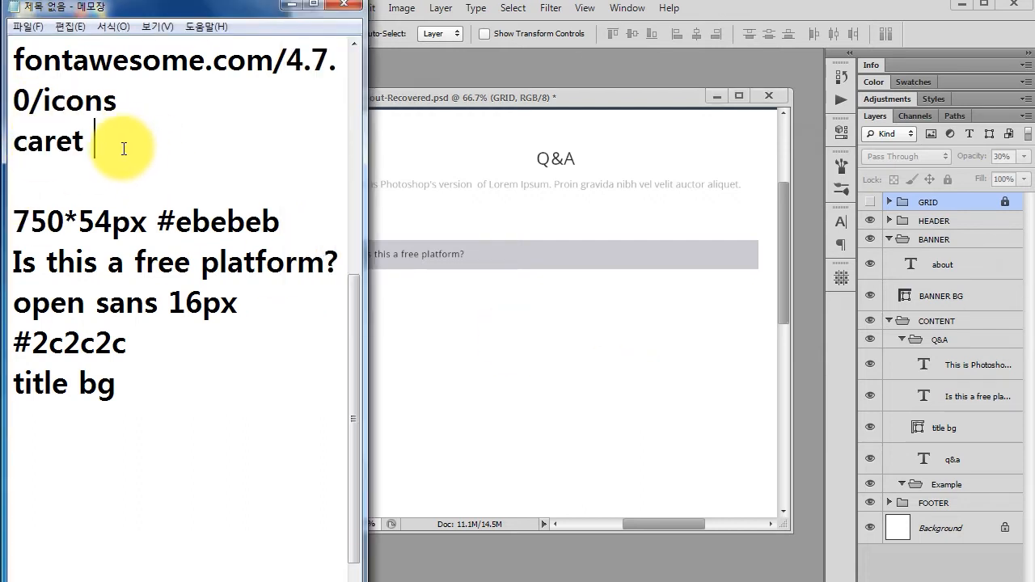
pyautogui.moveTo(91, 143); pyautogui.dragTo(9, 143)
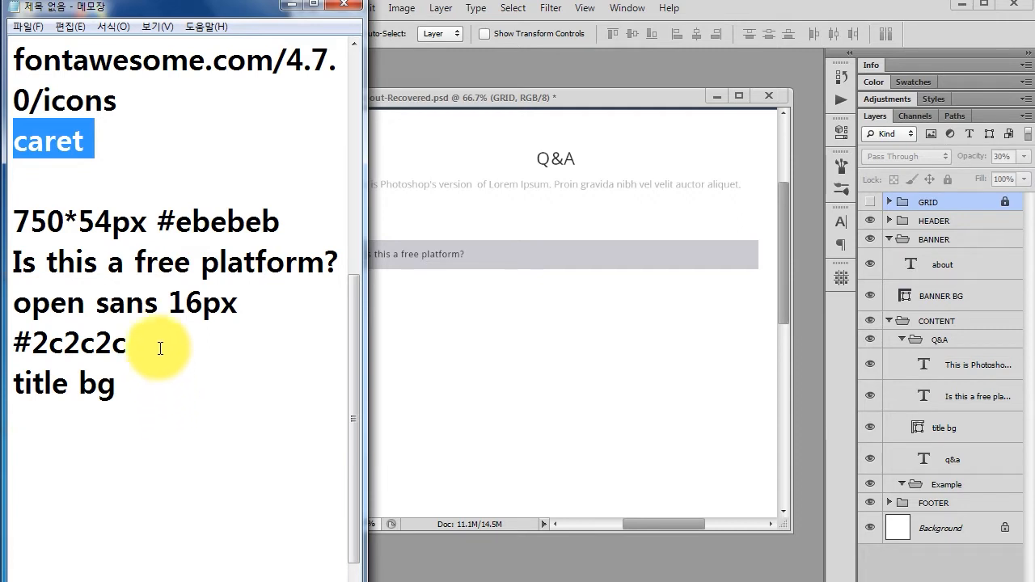
pyautogui.moveTo(154, 349); pyautogui.dragTo(9, 346)
pyautogui.click(151, 142)
pyautogui.doubleClick(95, 137)
pyautogui.hotkey('ctrl', 'c')
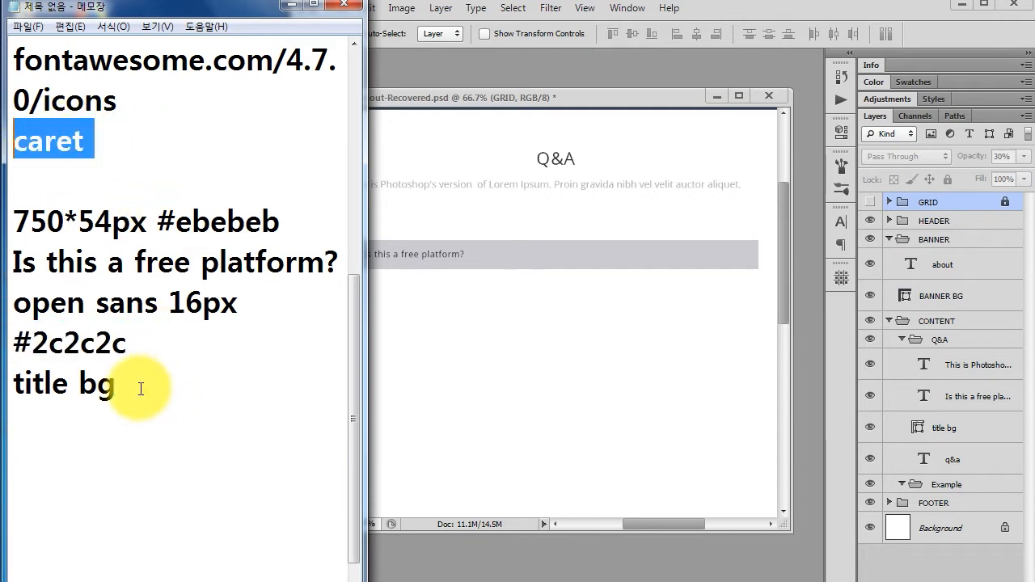
pyautogui.click(174, 369)
pyautogui.press('Return')
pyautogui.press('Return')
pyautogui.hotkey('ctrl', 'v')
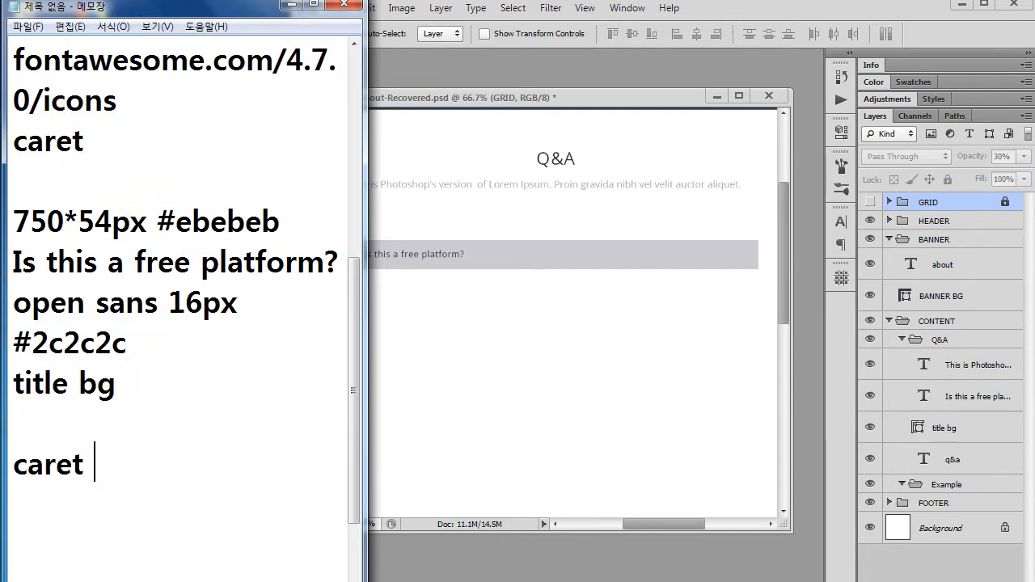
# Copy the colour code #2c2c2c from the notes and add it after the new caret entry
pyautogui.moveTo(158, 344); pyautogui.dragTo(11, 343)
pyautogui.hotkey('ctrl', 'c')
pyautogui.click(180, 457)
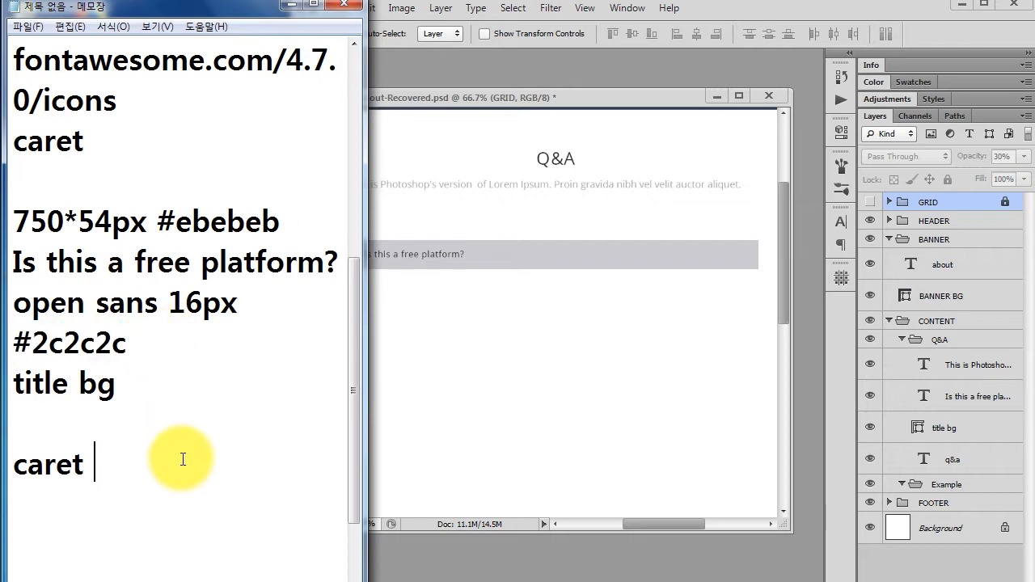
pyautogui.hotkey('ctrl', 'v')
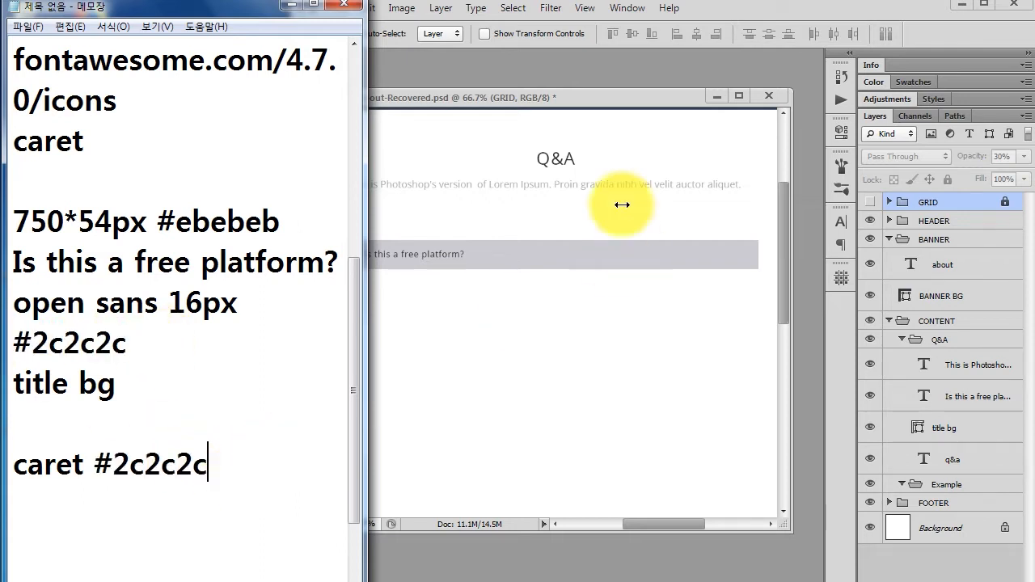
# Select the title bg layer in Photoshop and copy the fa-caret-down icon from the Font Awesome cheat sheet in the browser
pyautogui.click(645, 94)
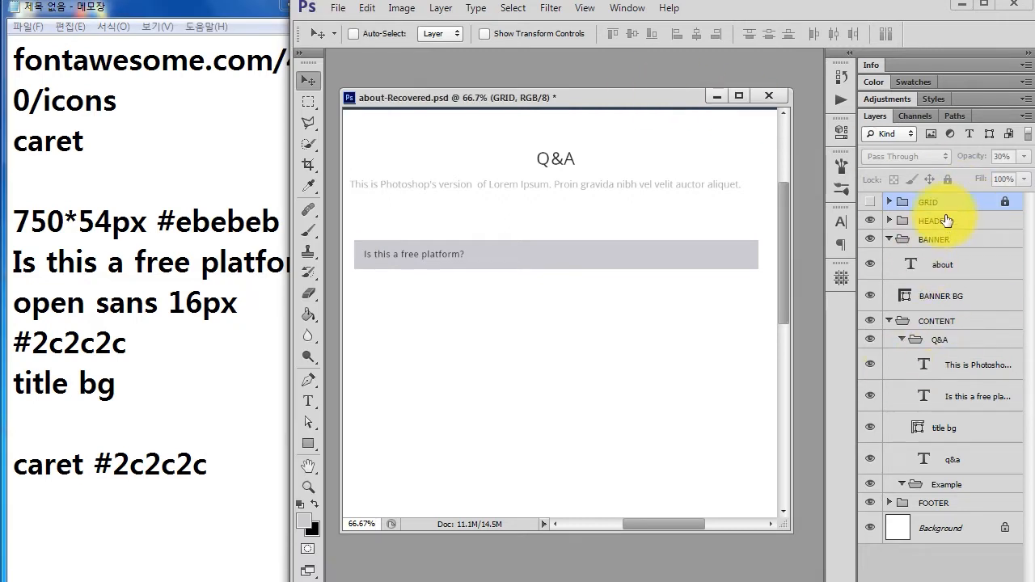
pyautogui.click(955, 342)
pyautogui.hotkey('alt', 'Tab')
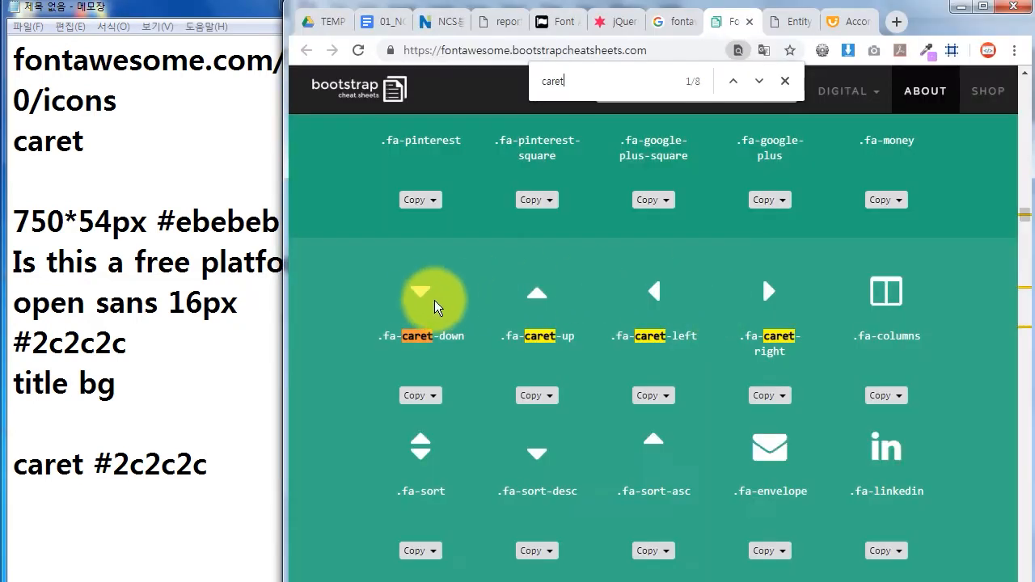
pyautogui.hotkey('ctrl', '2')
pyautogui.moveTo(388, 248); pyautogui.dragTo(462, 323)
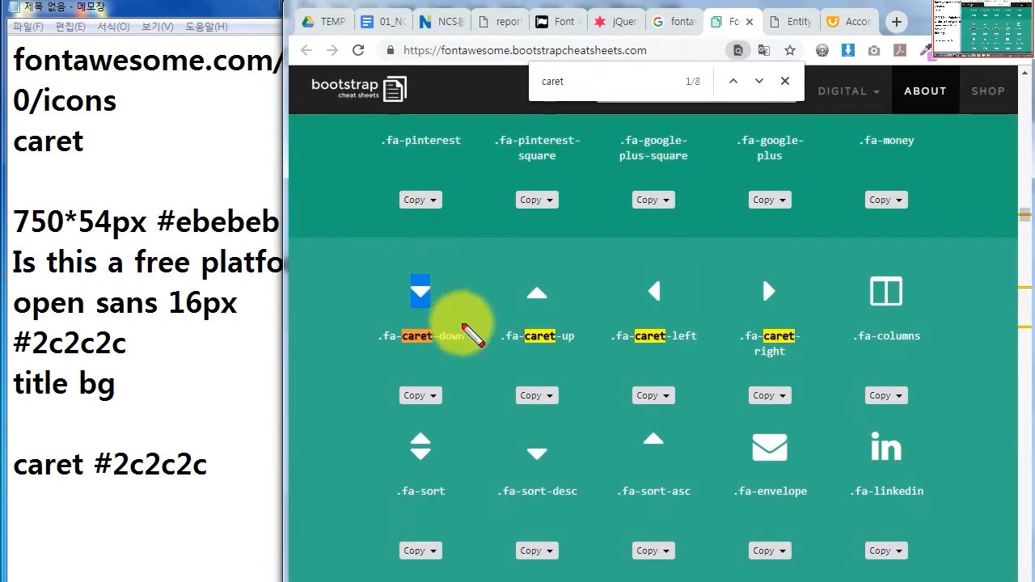
pyautogui.press('Escape')
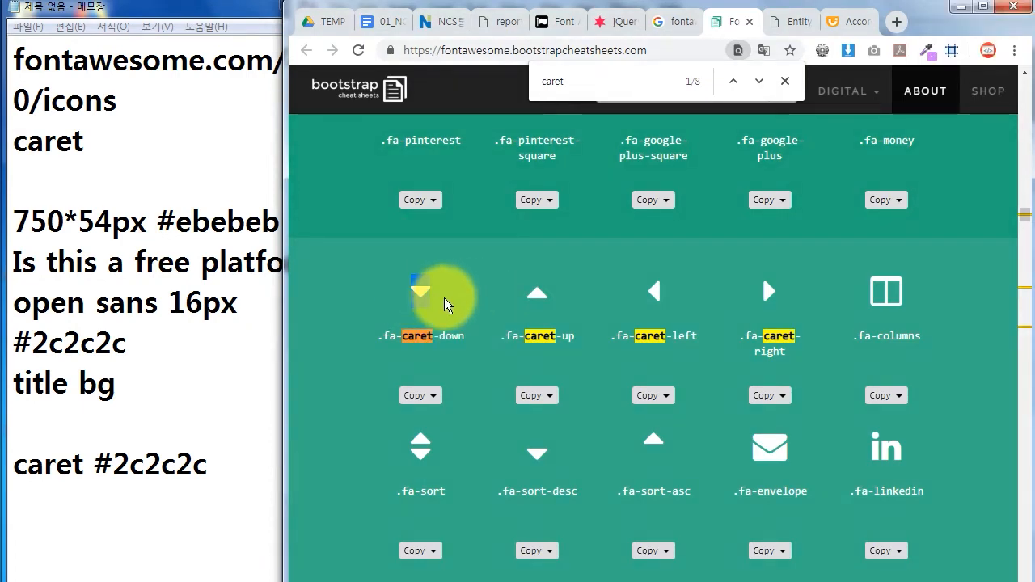
pyautogui.click(960, 7)
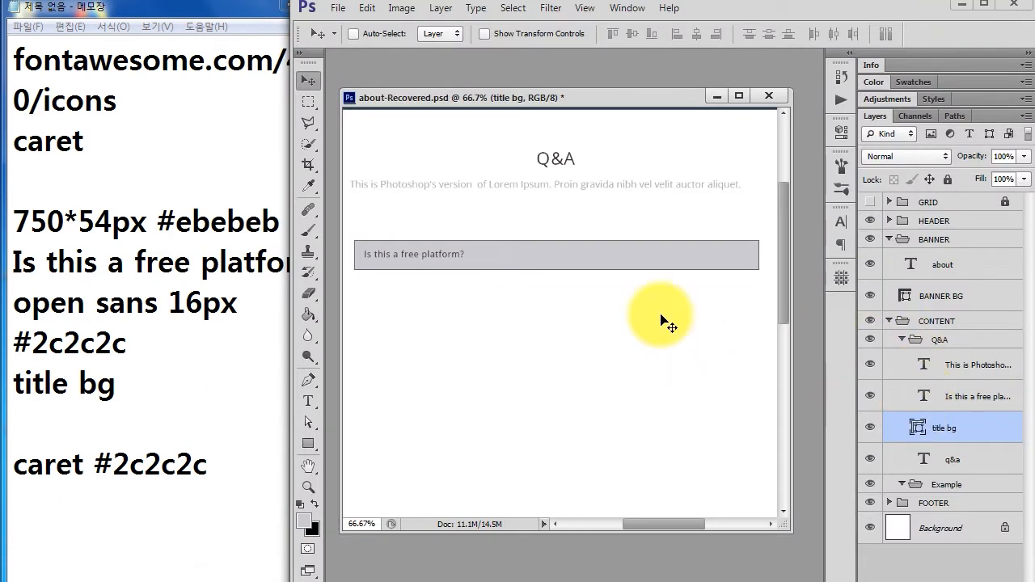
# Insert the copied caret icon as text near the right end of the grey bar in the FontAwesome font and commit it
pyautogui.click(308, 401)
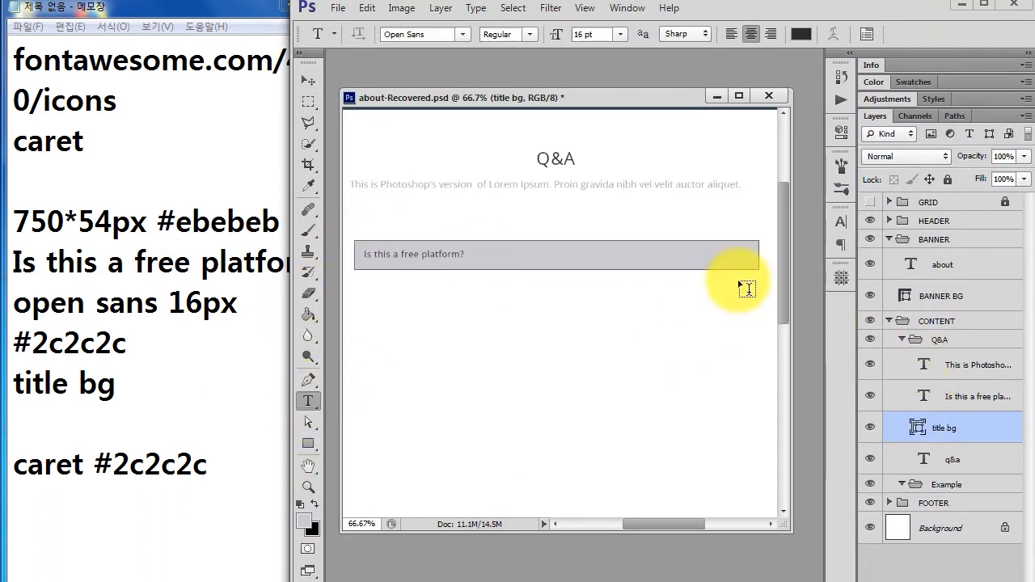
pyautogui.click(700, 255)
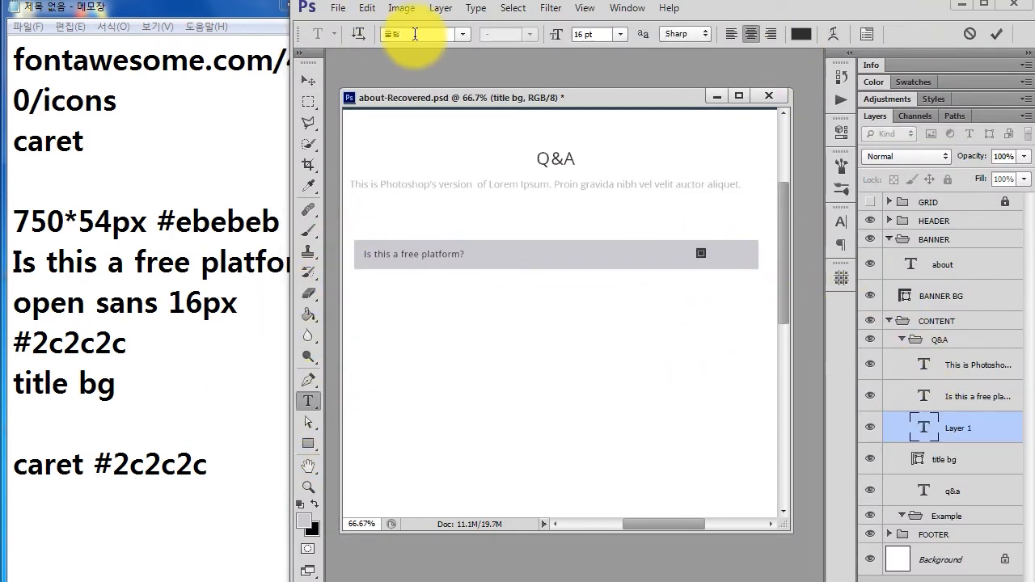
pyautogui.click(462, 34)
pyautogui.click(433, 37)
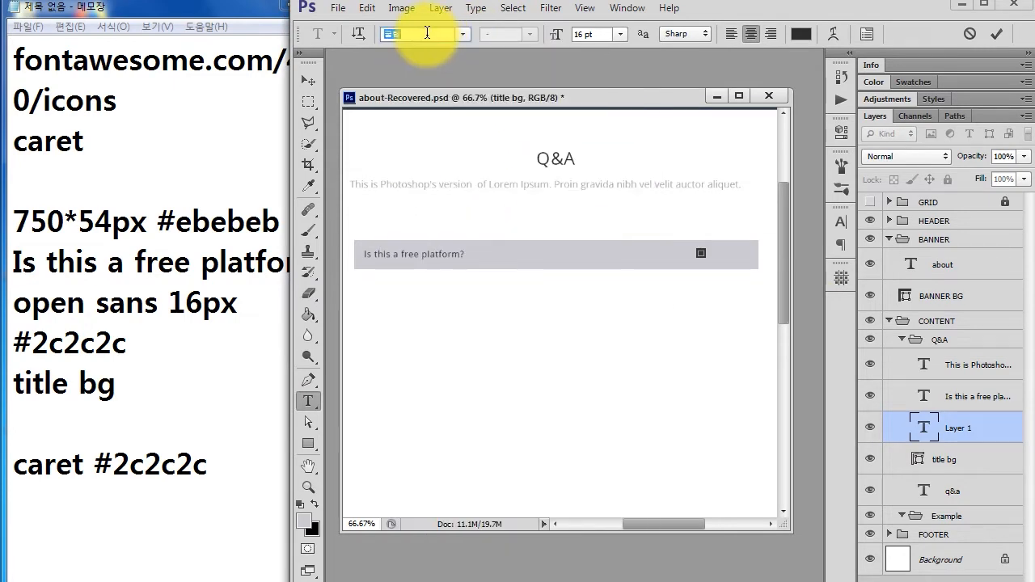
pyautogui.write('Font Awesome ...')
pyautogui.click(462, 34)
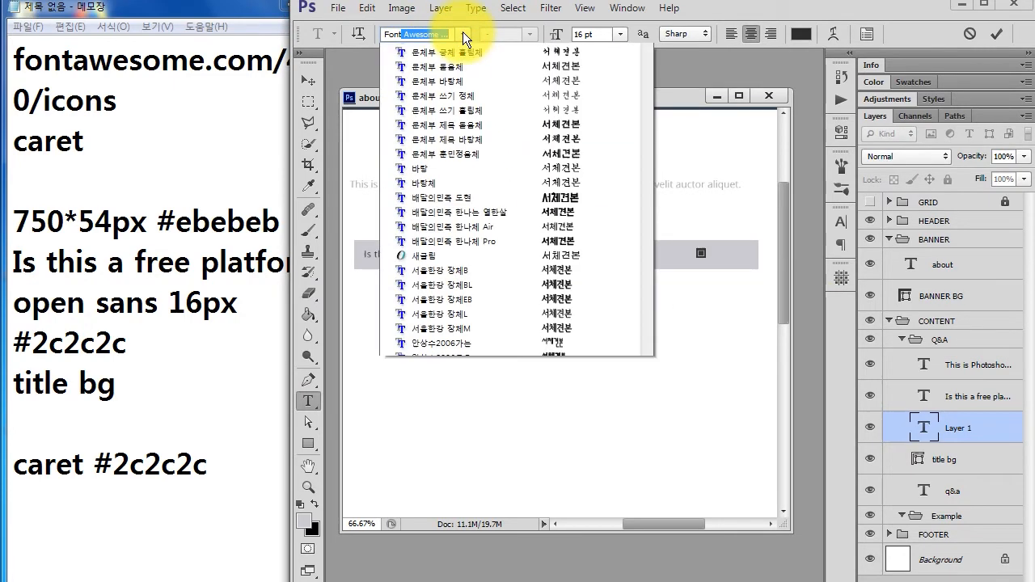
pyautogui.click(479, 84)
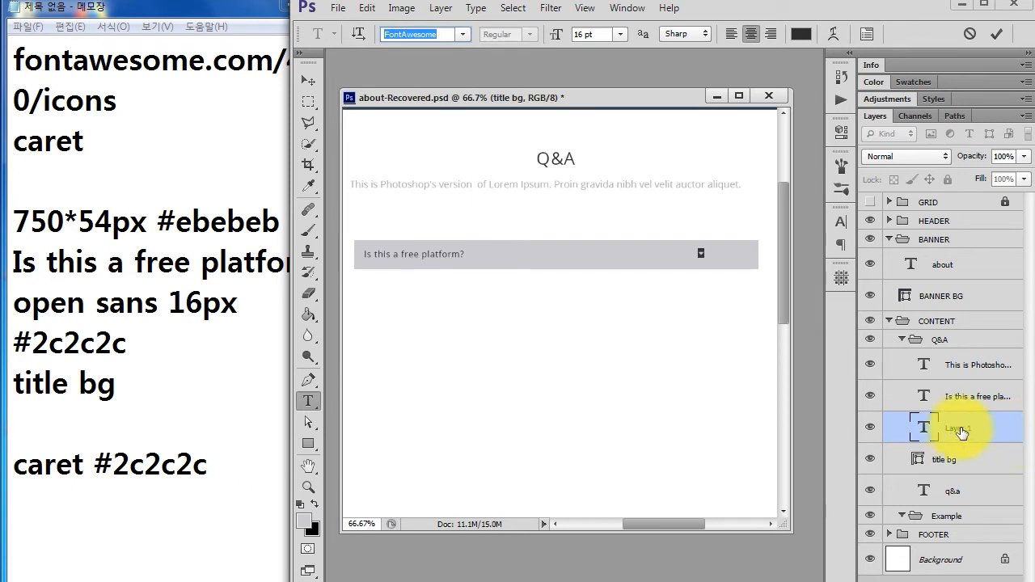
pyautogui.click(989, 432)
# Move the caret icon close to the grey bar's right edge, vertically centred on the bar
pyautogui.keyDown('ctrl'); pyautogui.click(710, 251); pyautogui.keyUp('ctrl')
pyautogui.keyDown('ctrl'); pyautogui.click(705, 258); pyautogui.keyUp('ctrl')
pyautogui.moveTo(705, 269); pyautogui.dragTo(589, 266)
pyautogui.click(308, 80)
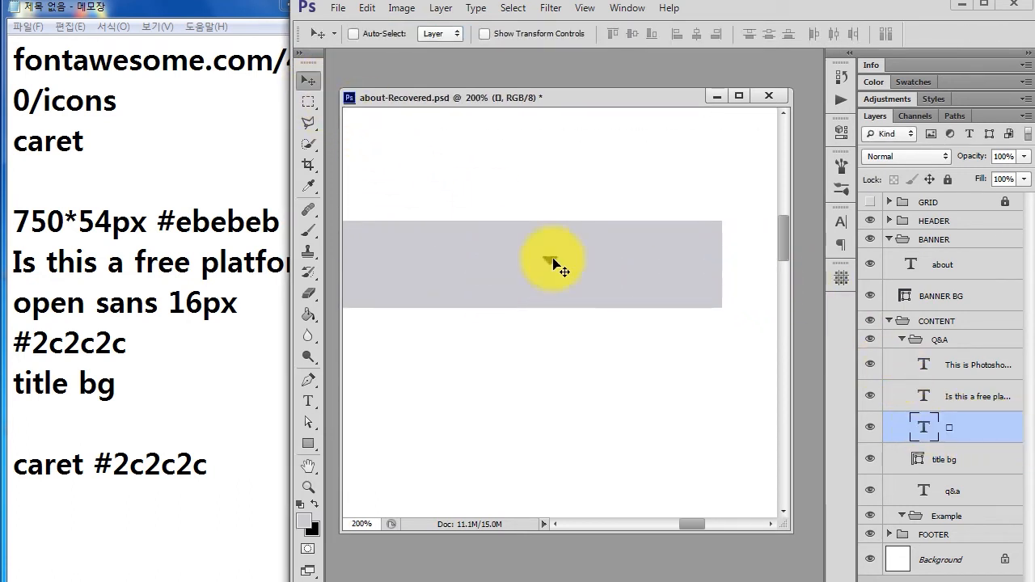
pyautogui.moveTo(554, 263); pyautogui.dragTo(717, 270)
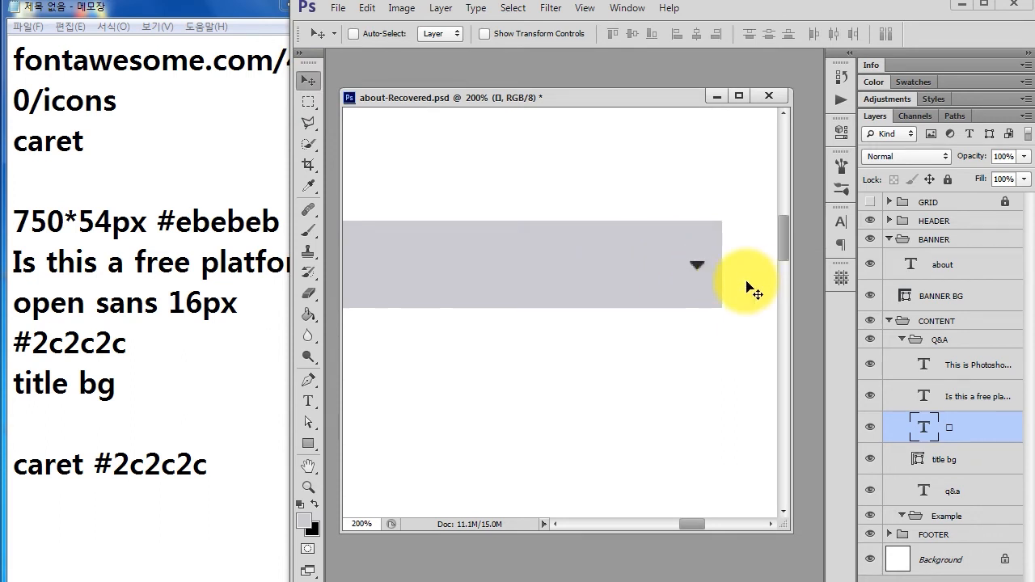
# Set the caret icon's text colour to #2c2c2c, matching the notes, and commit the text
pyautogui.doubleClick(925, 427)
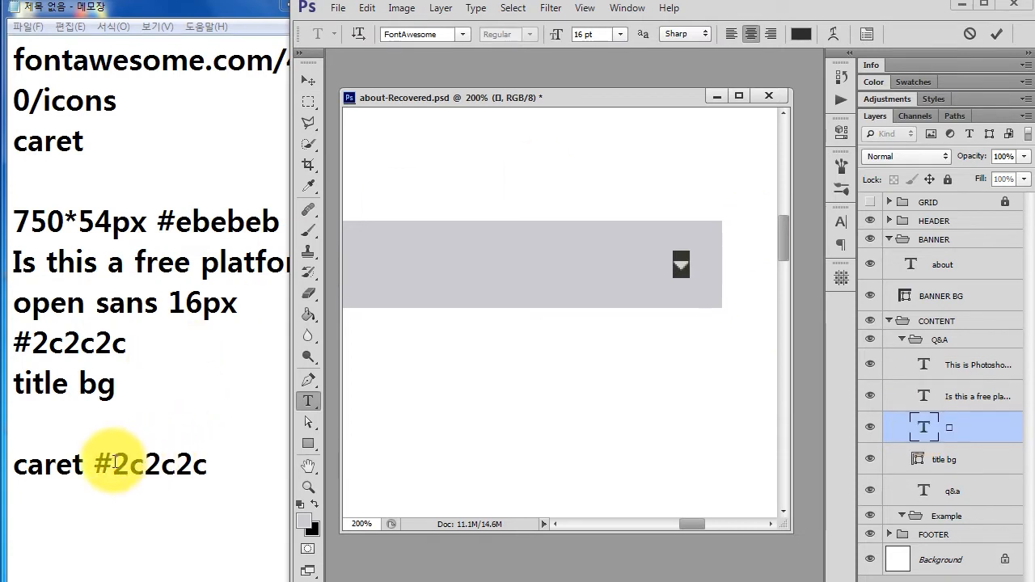
pyautogui.moveTo(113, 463); pyautogui.dragTo(194, 463)
pyautogui.moveTo(266, 480); pyautogui.dragTo(293, 470)
pyautogui.click(801, 34)
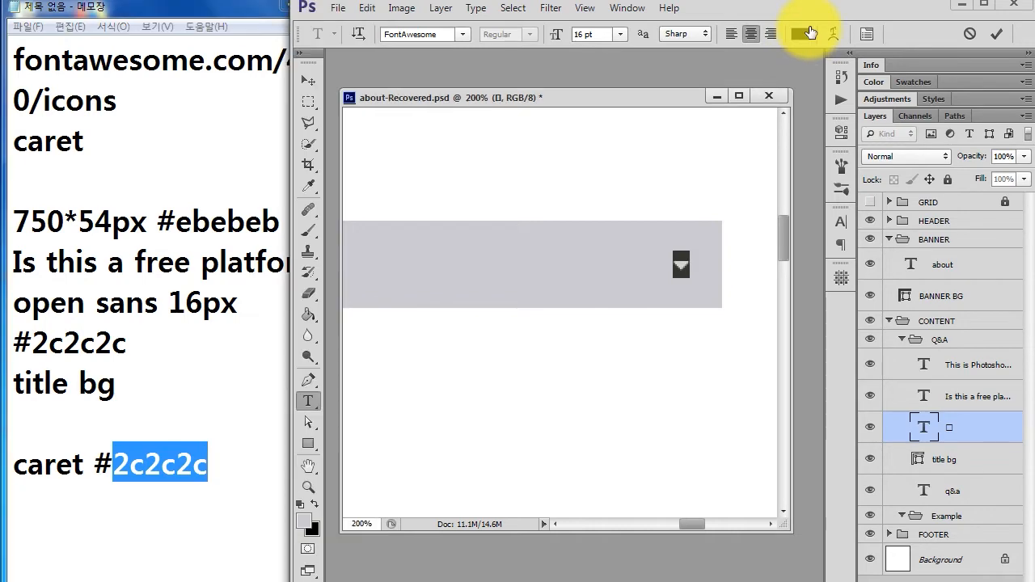
pyautogui.click(802, 34)
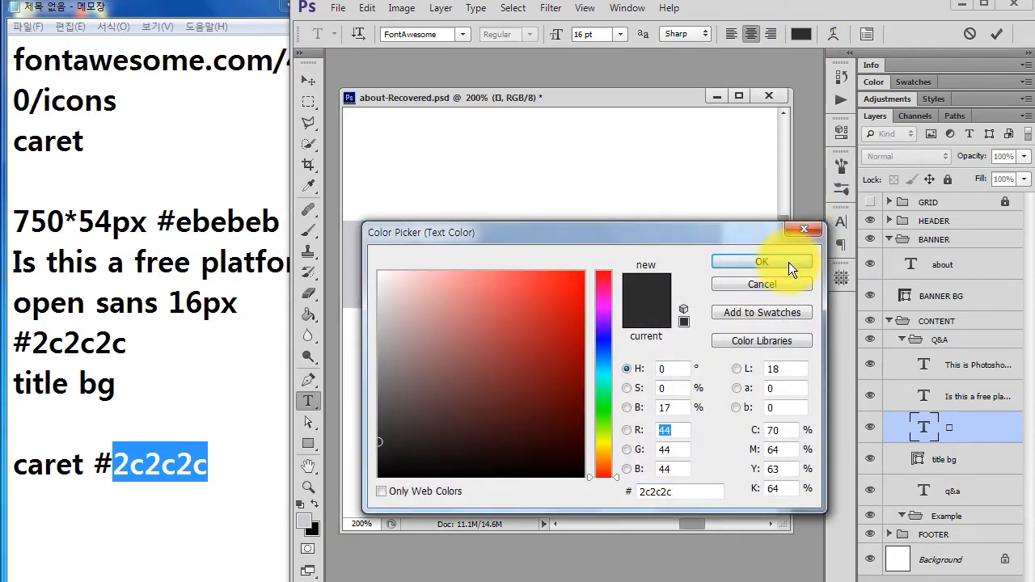
pyautogui.click(788, 262)
pyautogui.press('v')
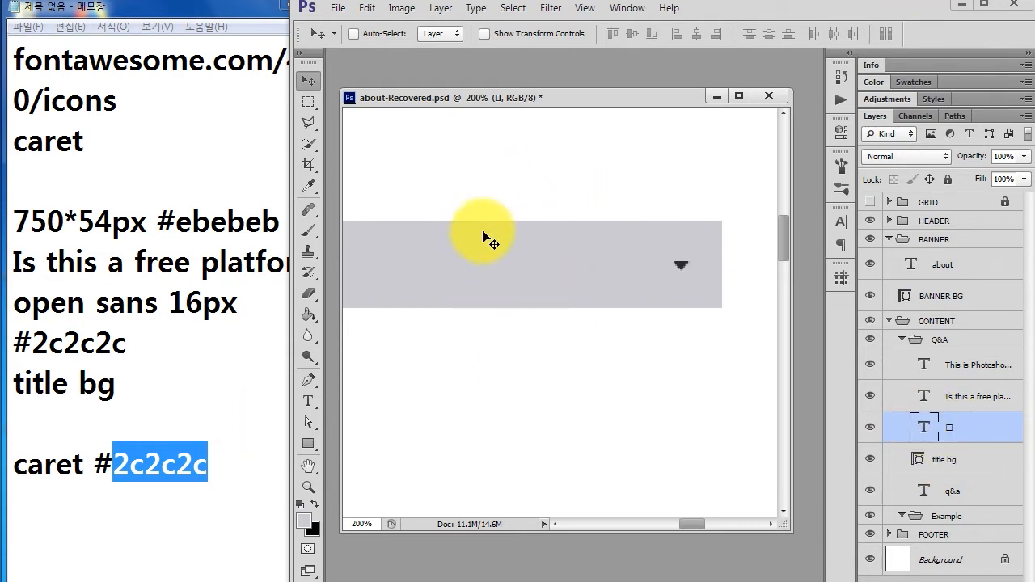
# Reopen the caret icon's text colour and pick the lighter grey #868484
pyautogui.doubleClick(924, 427)
pyautogui.click(801, 34)
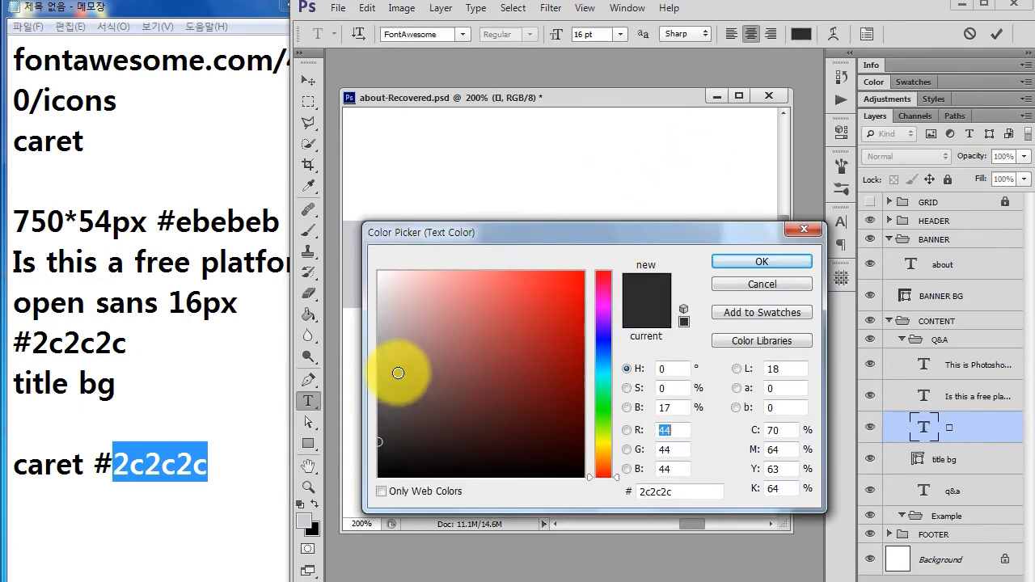
pyautogui.moveTo(655, 227); pyautogui.dragTo(670, 308)
pyautogui.click(377, 363)
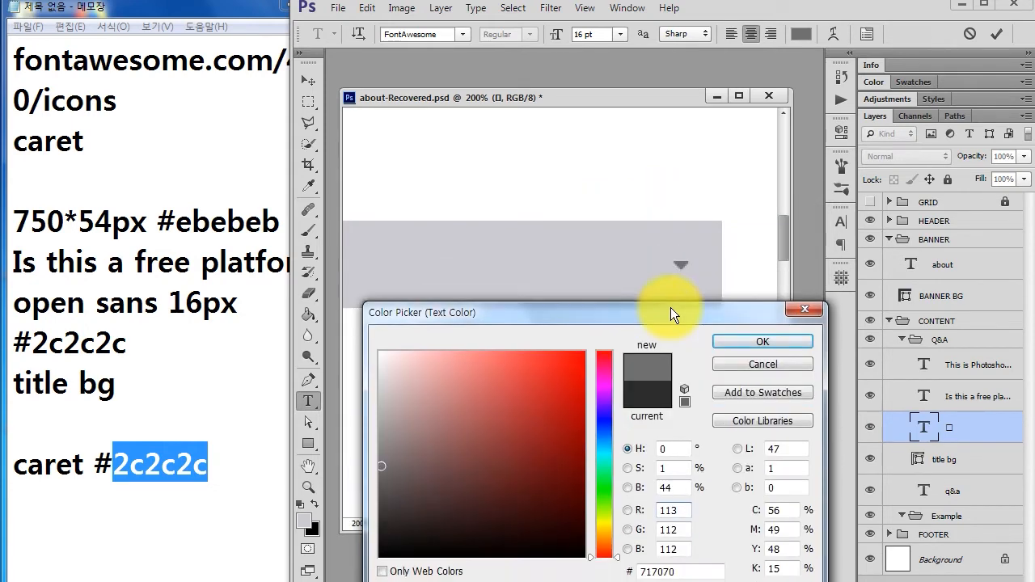
pyautogui.click(383, 449)
pyautogui.moveTo(719, 317)
pyautogui.mouseDown()
pyautogui.moveTo(723, 560)
pyautogui.moveTo(719, 318)
pyautogui.mouseUp()
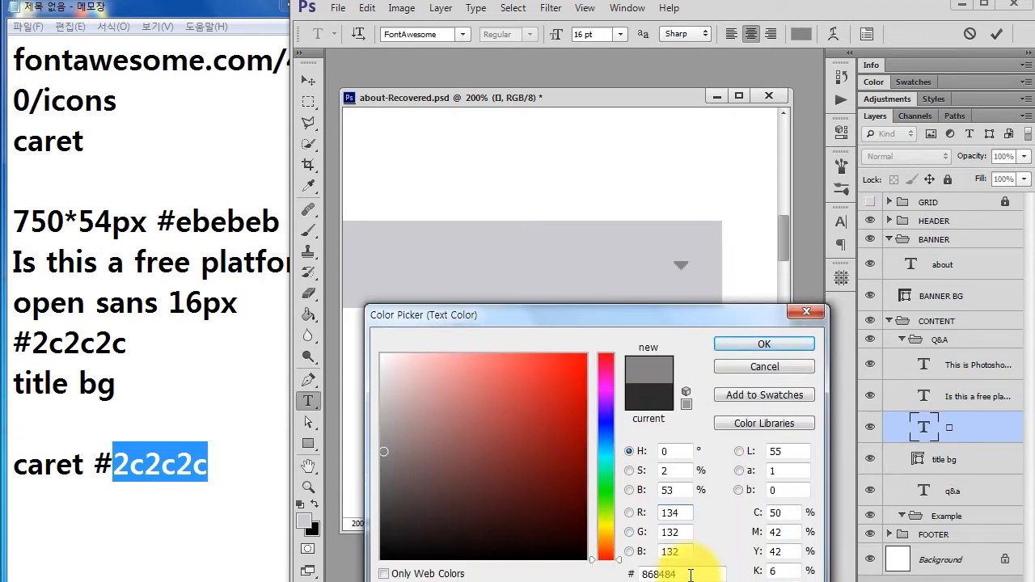
# Switch to Notepad, replace the caret's noted colour code with #868484 and return to Photoshop's colour picker
pyautogui.click(156, 467)
pyautogui.doubleClick(156, 467)
pyautogui.hotkey('ctrl', 'v')
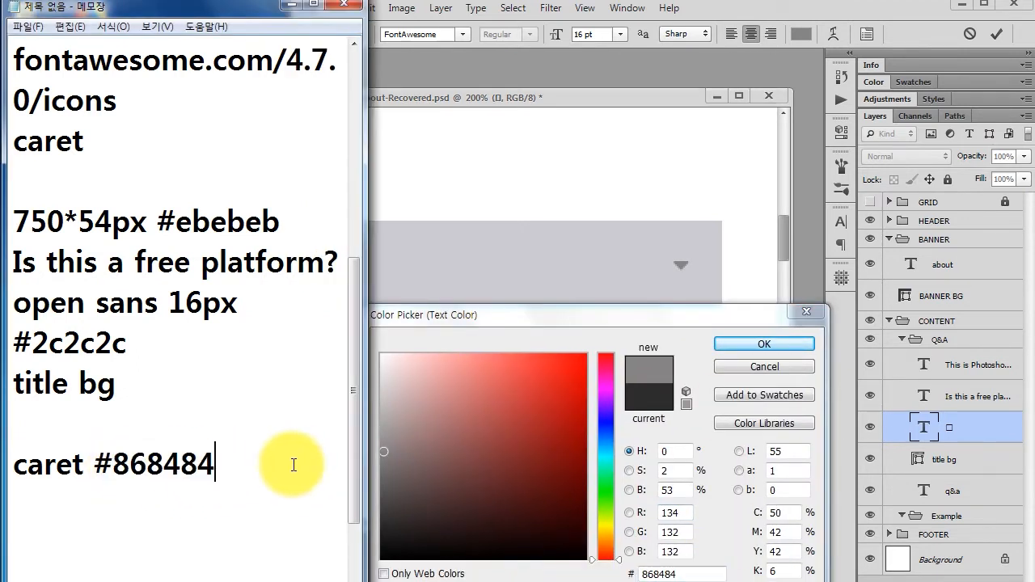
pyautogui.click(768, 367)
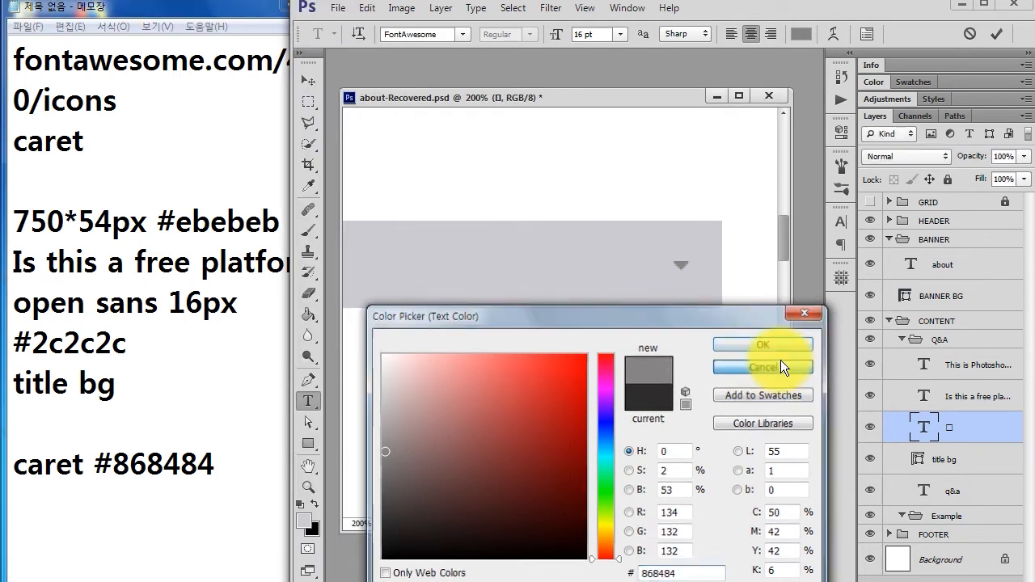
# Dismiss the open colour picker, copy 868484 from the Notepad notes, and apply it as the caret icon's text colour in Photoshop
pyautogui.click(780, 362)
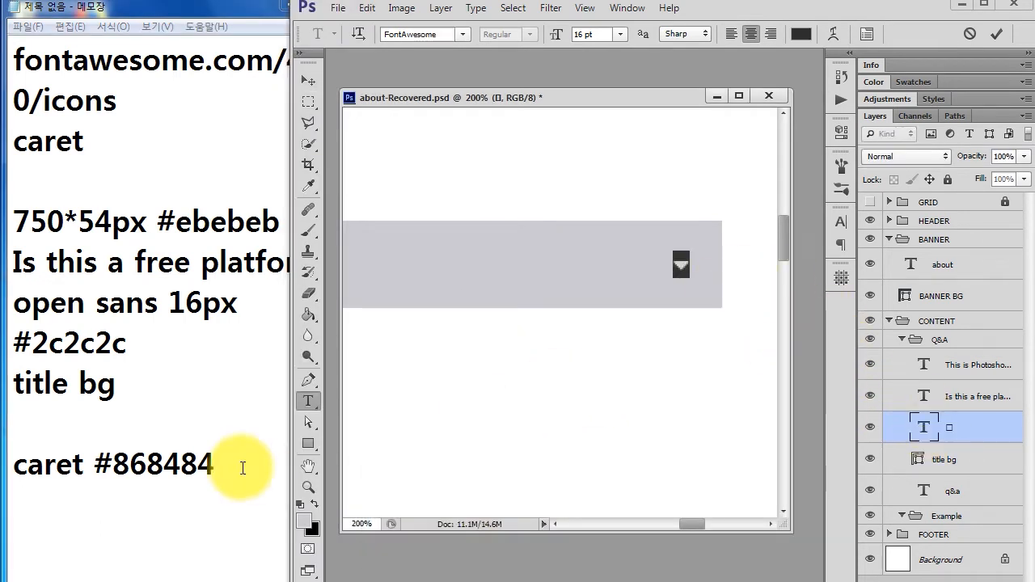
pyautogui.moveTo(237, 467); pyautogui.dragTo(114, 467)
pyautogui.hotkey('ctrl', 'c')
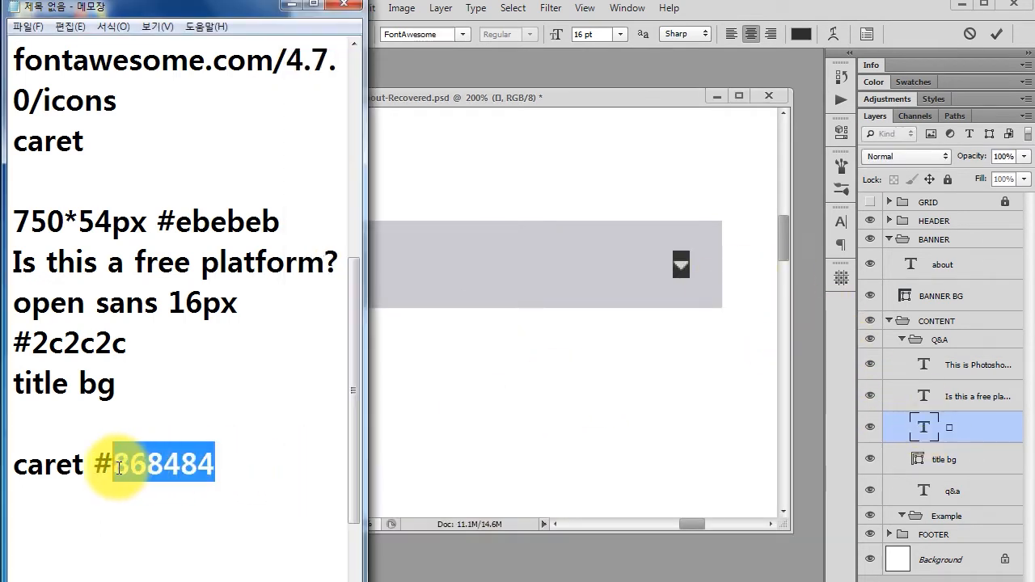
pyautogui.click(802, 35)
pyautogui.doubleClick(679, 573)
pyautogui.hotkey('ctrl', 'v')
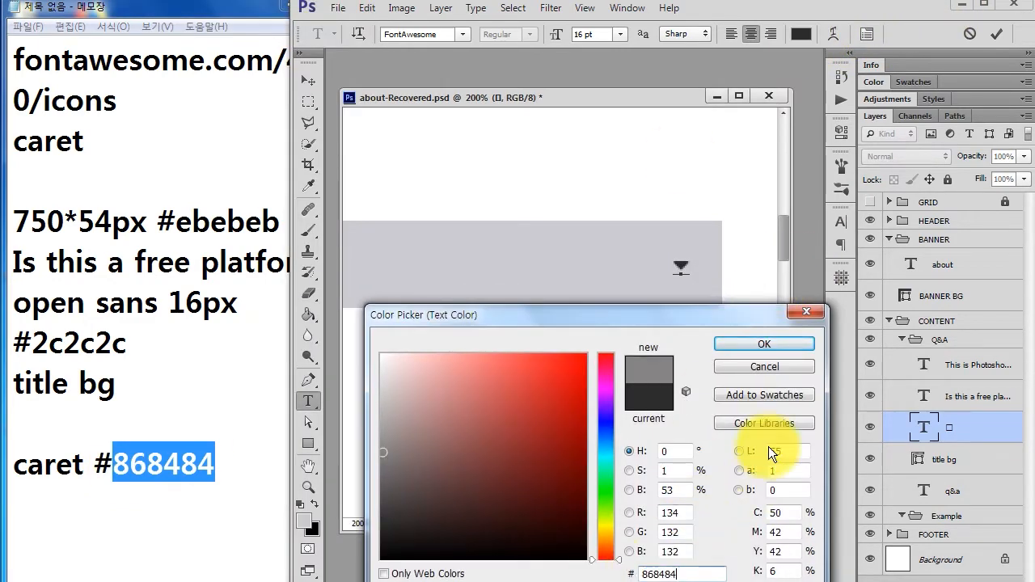
pyautogui.moveTo(719, 306); pyautogui.dragTo(715, 247)
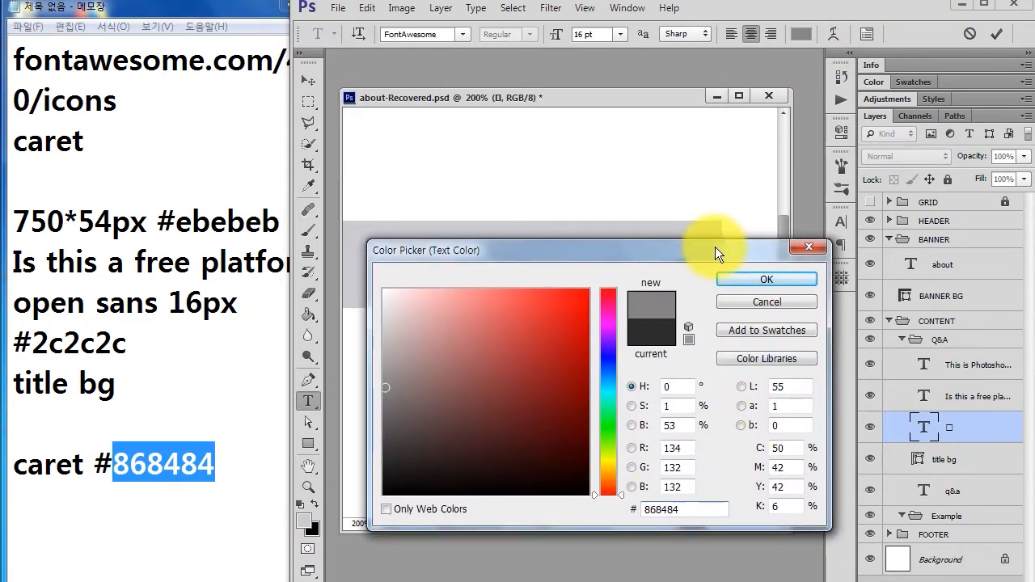
pyautogui.click(766, 279)
pyautogui.press('v')
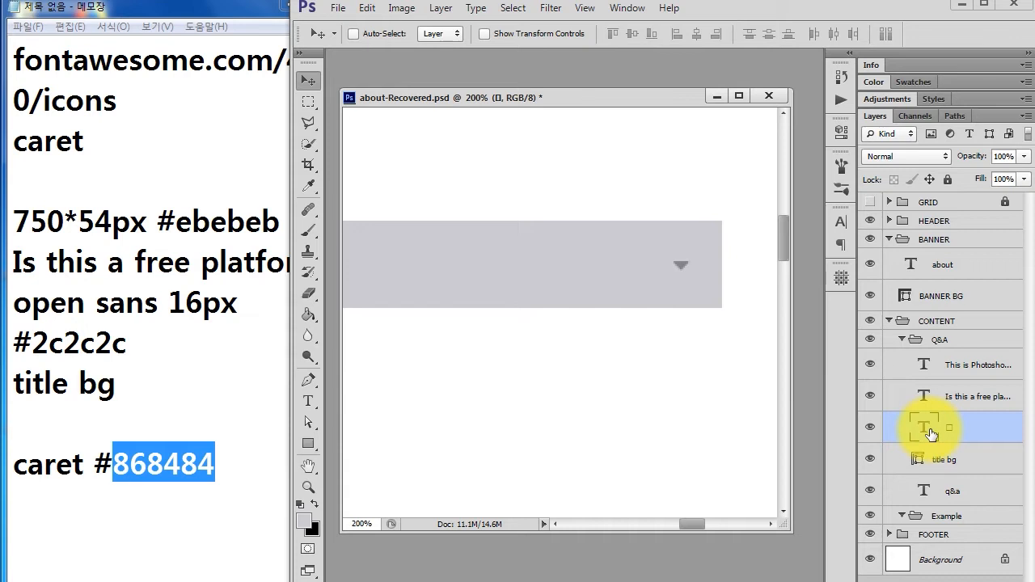
# Group the caret, title bg and q&a layers, add "list" to the Notepad notes and name the new group "list" in Photoshop
pyautogui.keyDown('shift'); pyautogui.click(969, 492); pyautogui.keyUp('shift')
pyautogui.hotkey('ctrl', 'g')
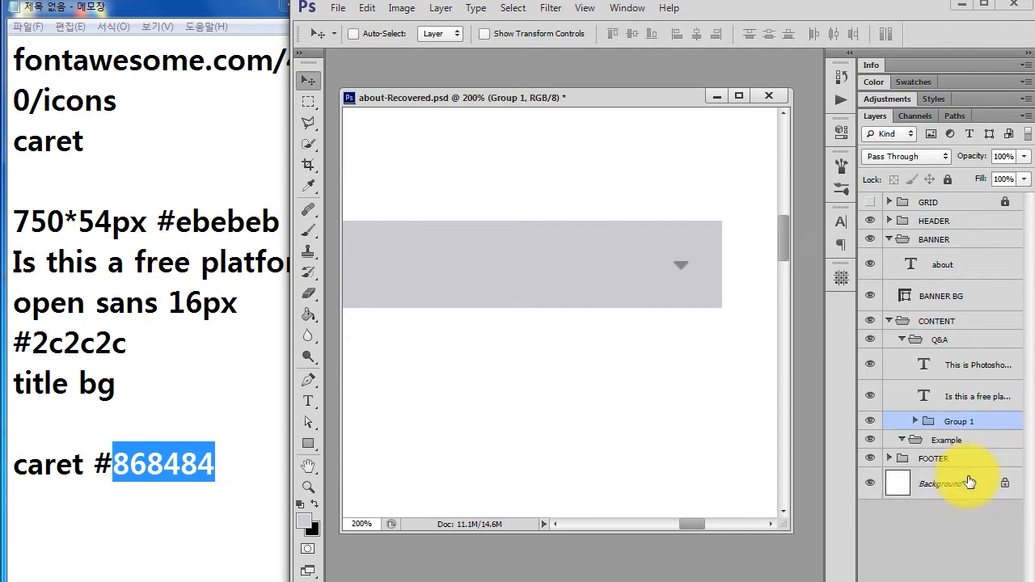
pyautogui.click(273, 465)
pyautogui.press('Return')
pyautogui.write('list')
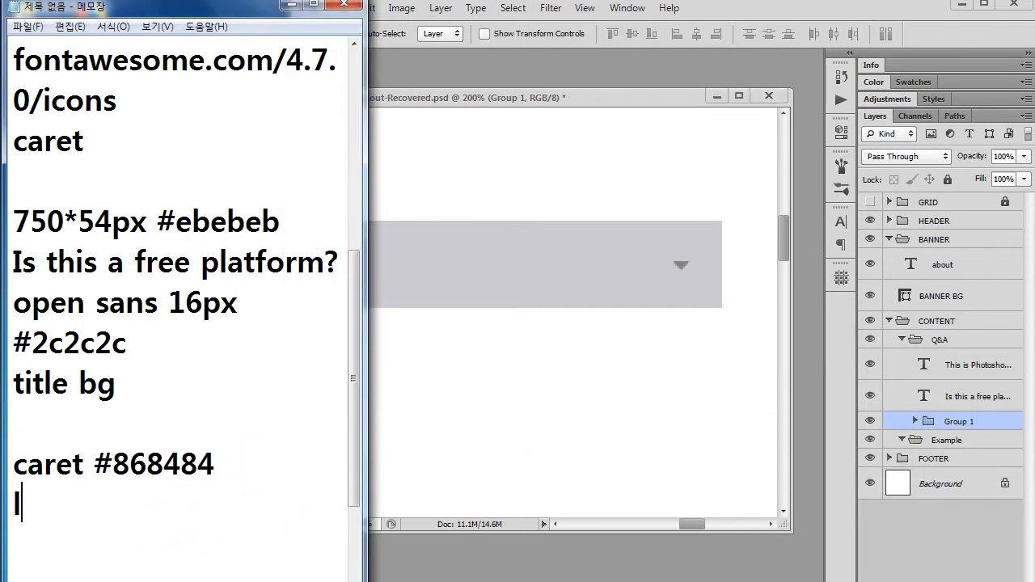
pyautogui.hotkey('shift', 'Home')
pyautogui.hotkey('ctrl', 'c')
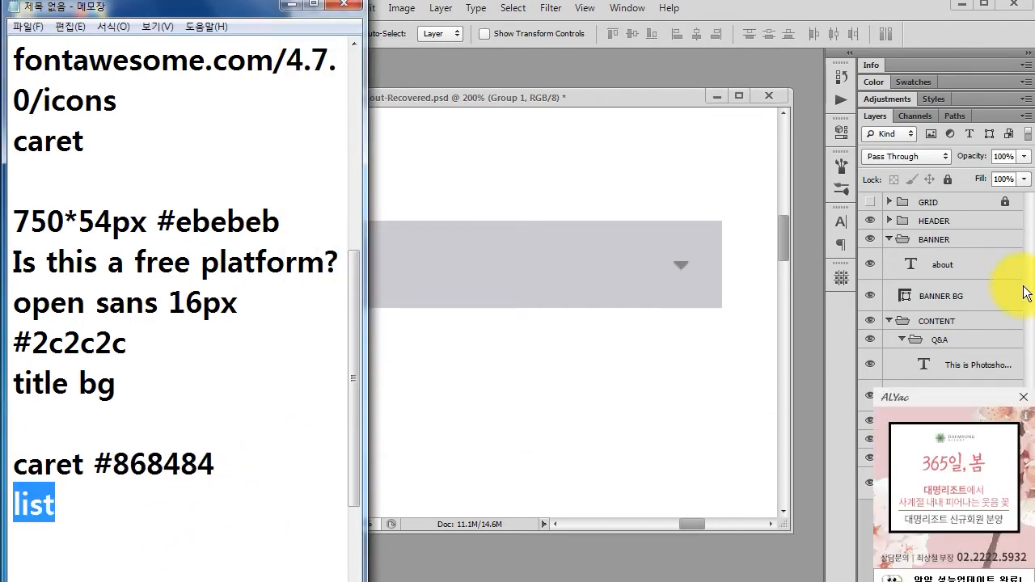
pyautogui.click(954, 422)
pyautogui.doubleClick(954, 421)
pyautogui.hotkey('ctrl', 'v')
pyautogui.press('Return')
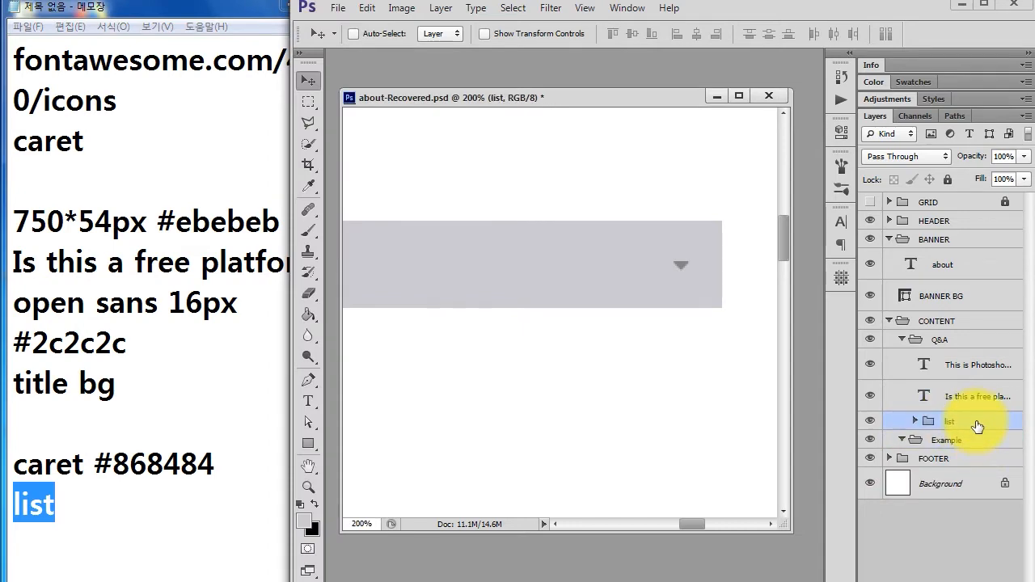
# Move the q&a text layer out of the list group to the top of the Q&A group
pyautogui.click(915, 421)
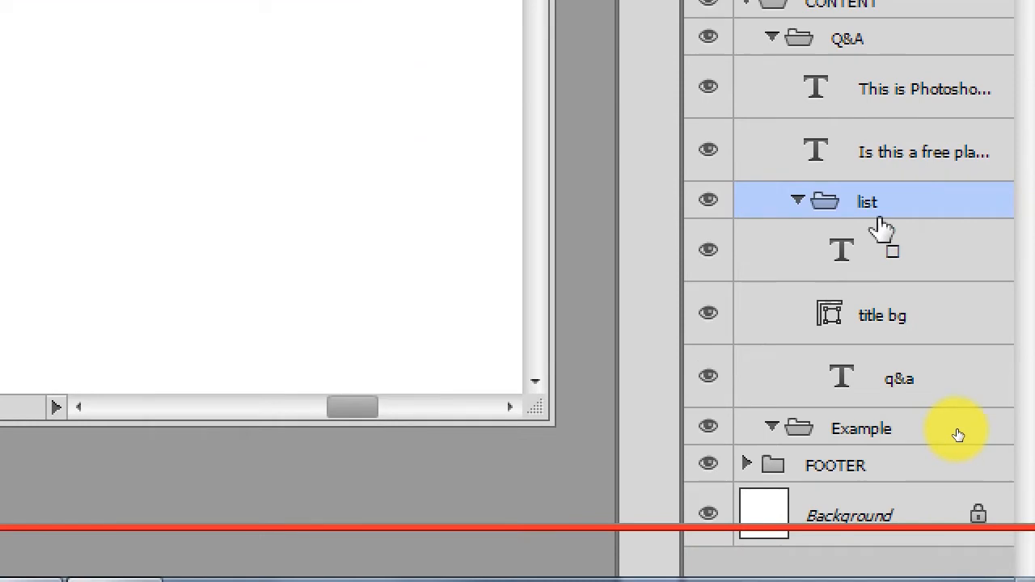
pyautogui.click(906, 259)
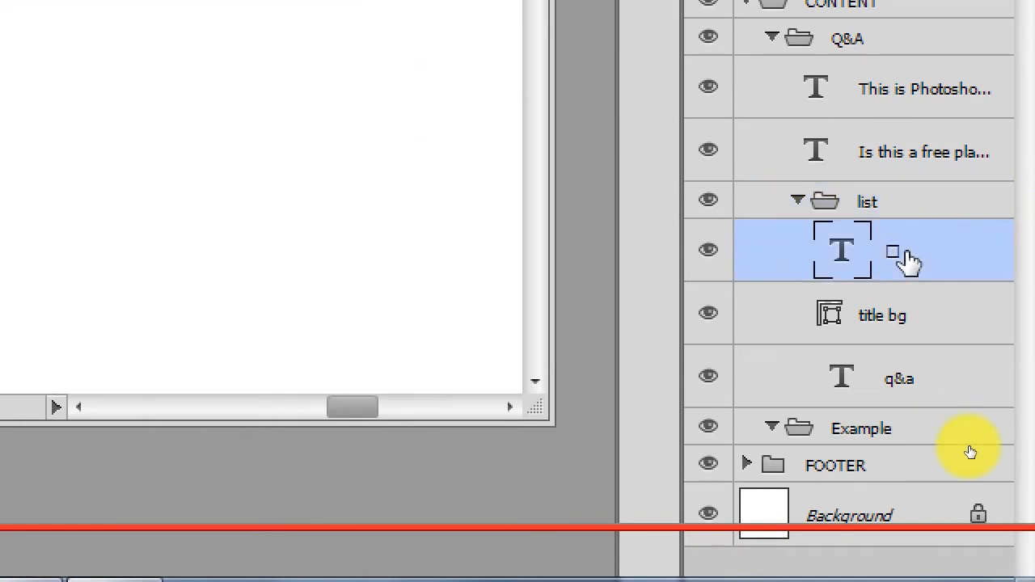
pyautogui.click(896, 324)
pyautogui.click(902, 382)
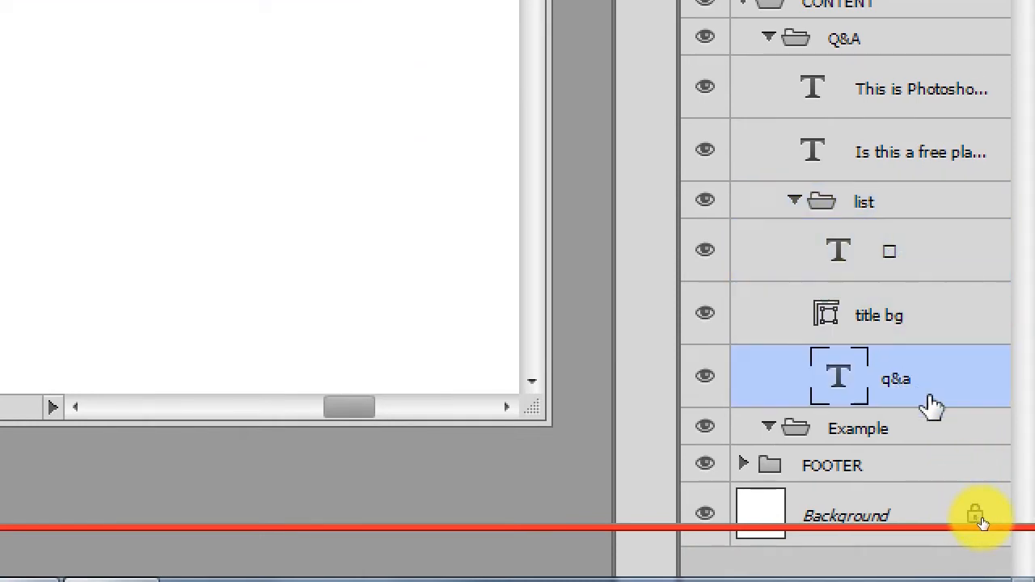
pyautogui.moveTo(914, 391); pyautogui.dragTo(886, 77)
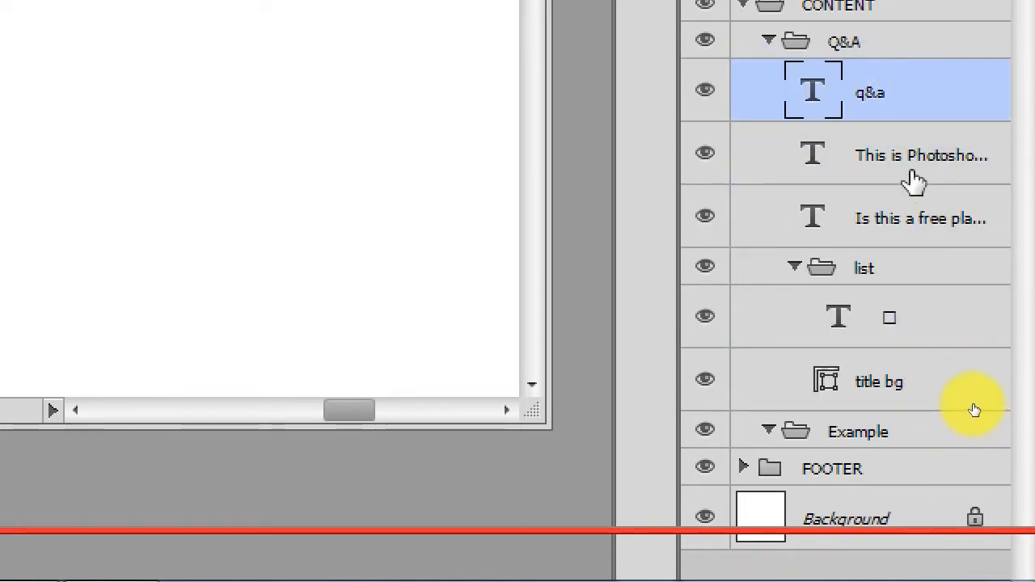
# Move the "Is this a free platform?" text layer into the list group, directly above the caret layer
pyautogui.click(913, 182)
pyautogui.moveTo(909, 227); pyautogui.dragTo(887, 393)
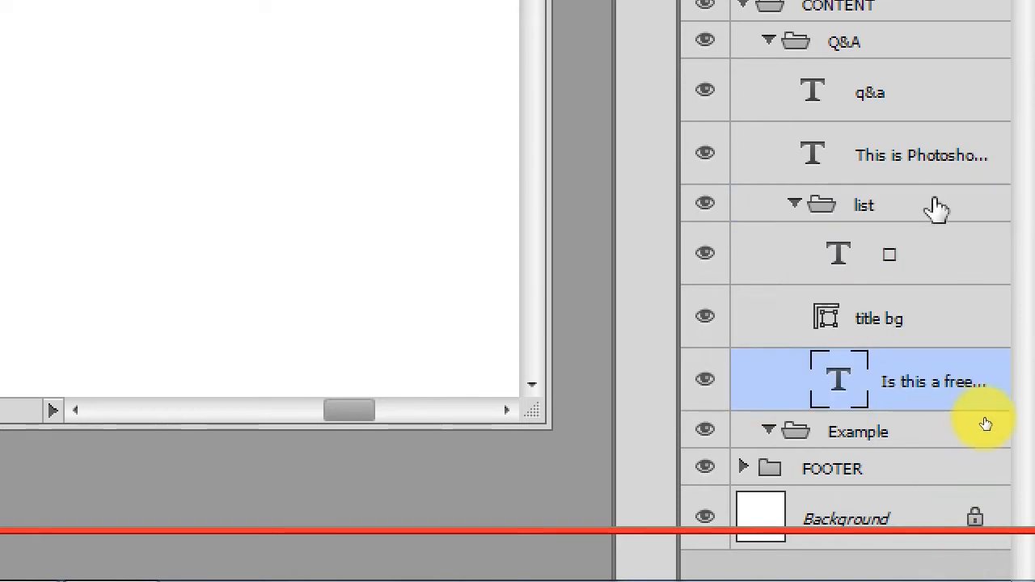
pyautogui.moveTo(905, 383); pyautogui.dragTo(908, 240)
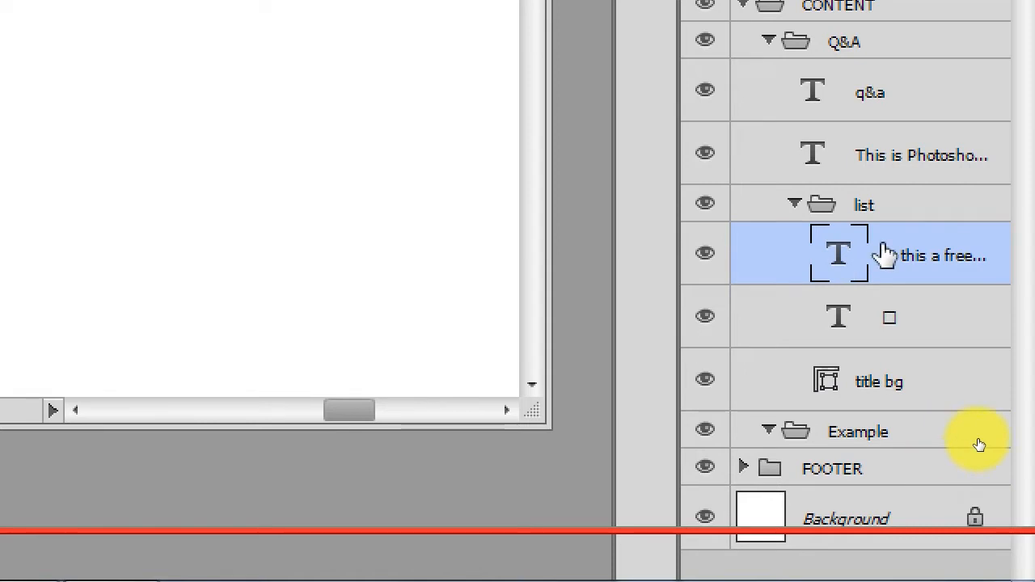
pyautogui.click(890, 325)
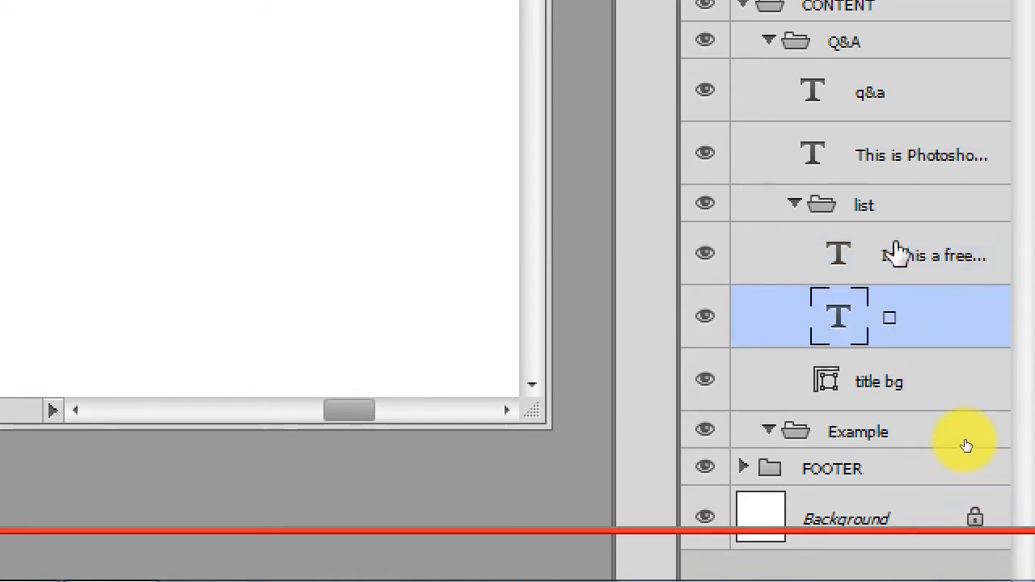
pyautogui.click(882, 207)
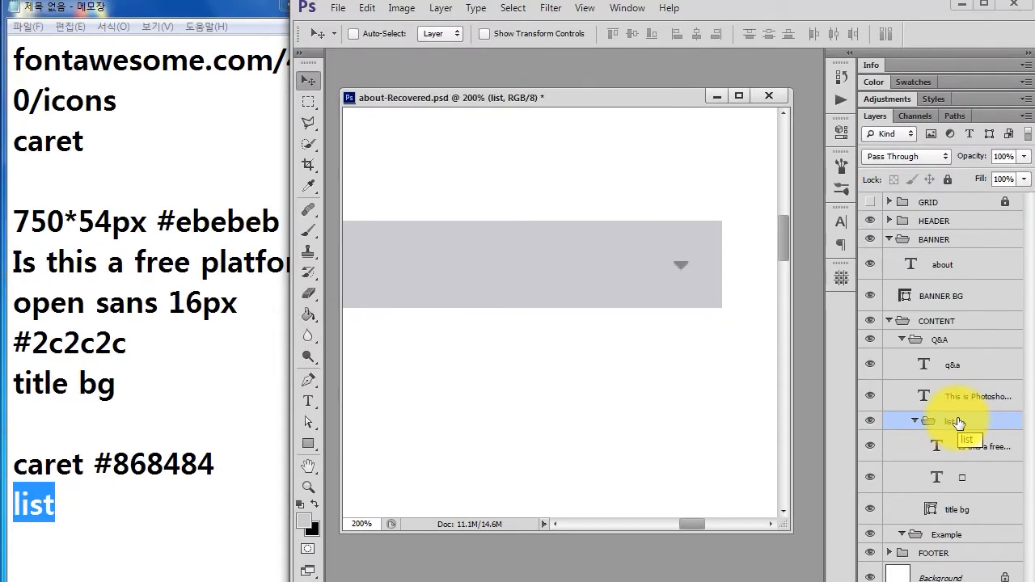
# Examine the whole Q&A section with its heading, description and question bar, along with the list group's contents
pyautogui.hotkey('ctrl', '-')
pyautogui.hotkey('ctrl', '-')
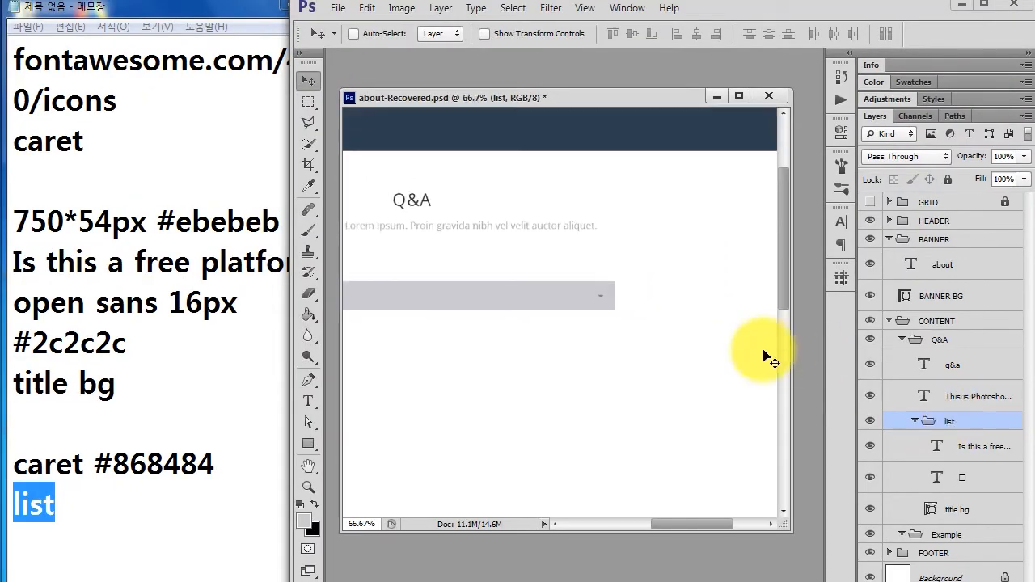
pyautogui.moveTo(620, 351); pyautogui.dragTo(652, 335)
pyautogui.moveTo(793, 294); pyautogui.dragTo(821, 292)
pyautogui.moveTo(665, 342); pyautogui.dragTo(652, 331)
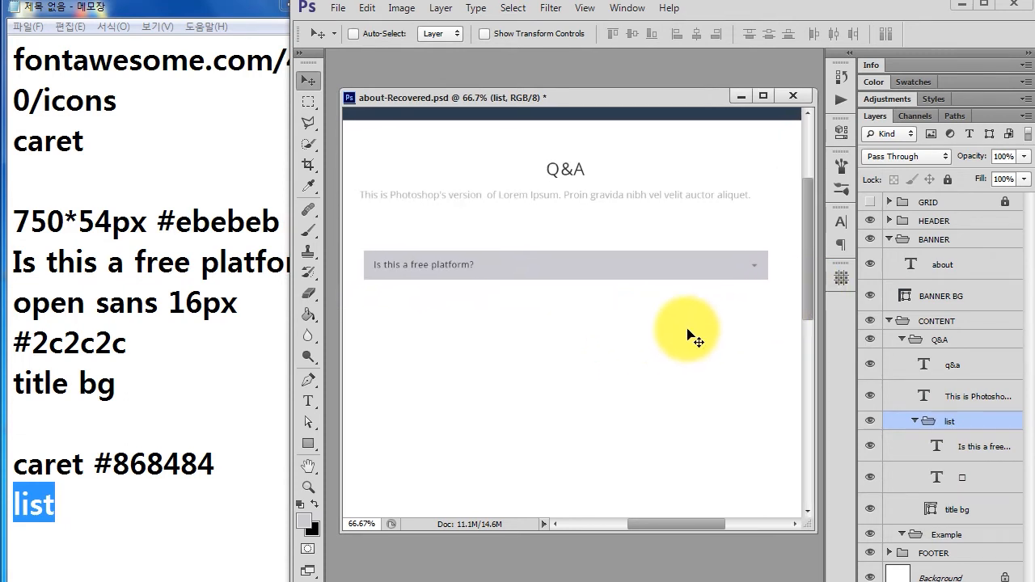
pyautogui.click(916, 422)
pyautogui.click(916, 421)
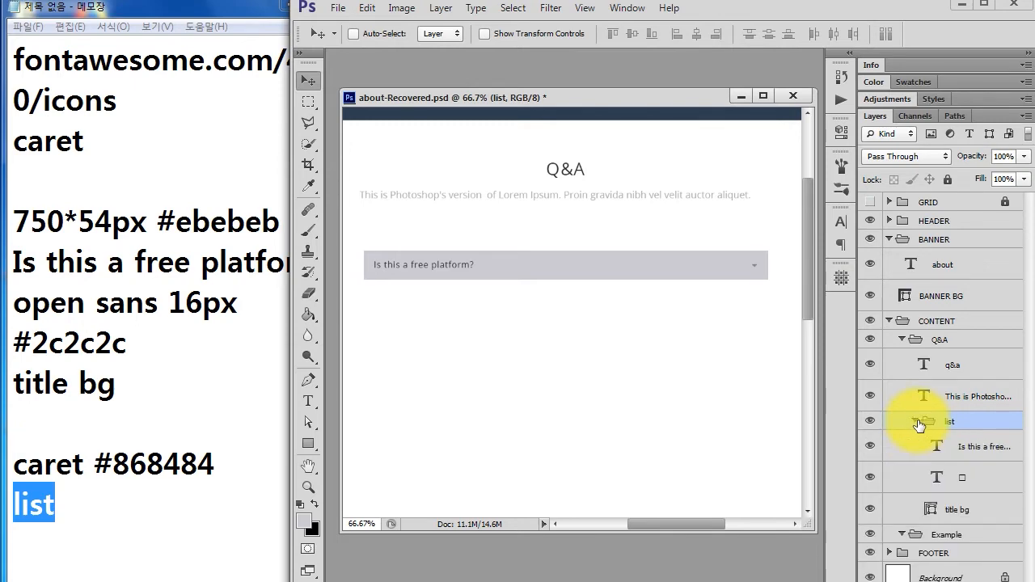
pyautogui.click(679, 581)
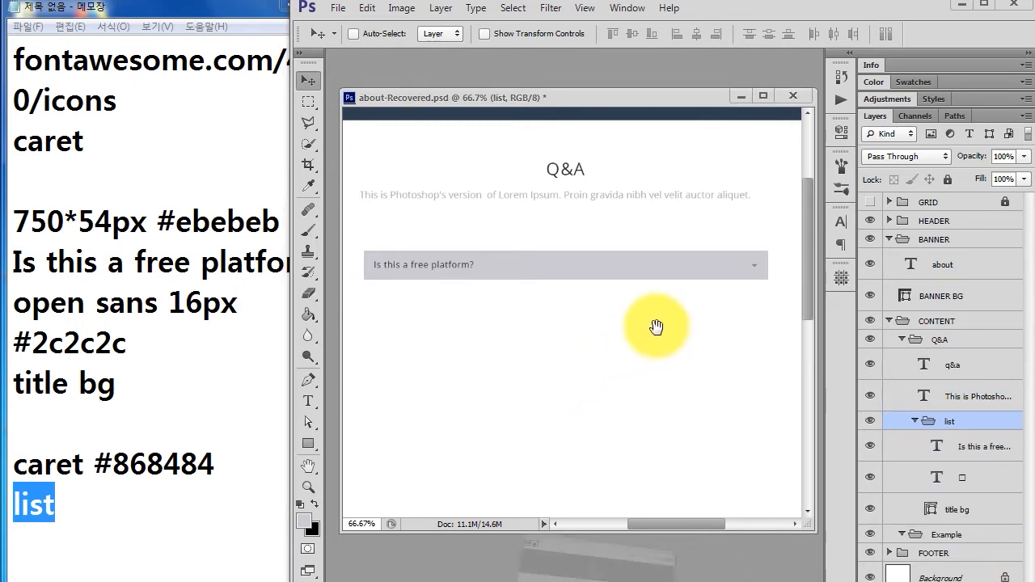
# Check the reference image's question rows, then collapse the list group and stack three copies of it directly below the original
pyautogui.scroll(-5, 645, 420)
pyautogui.scroll(-2, 566, 340)
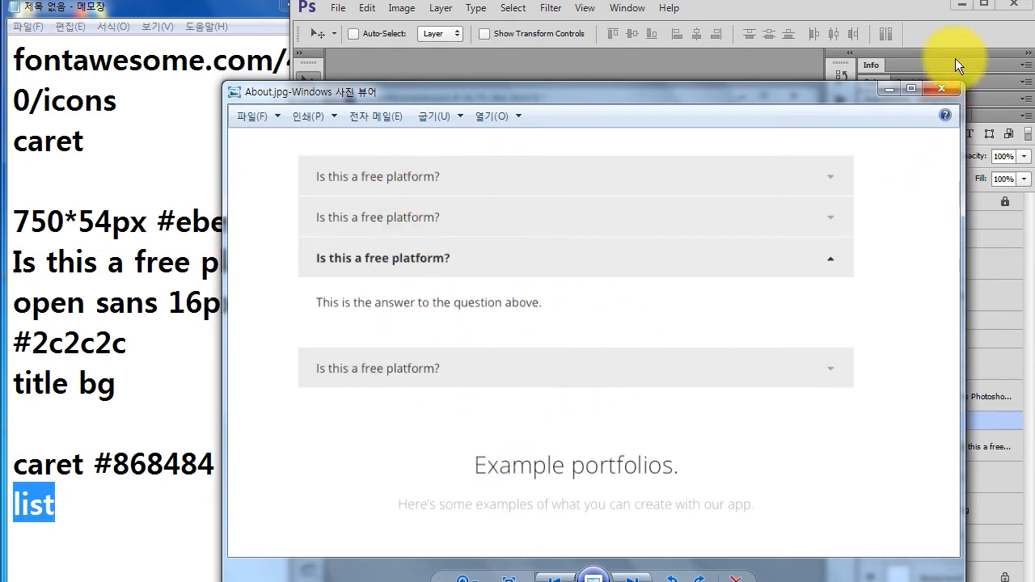
pyautogui.click(942, 88)
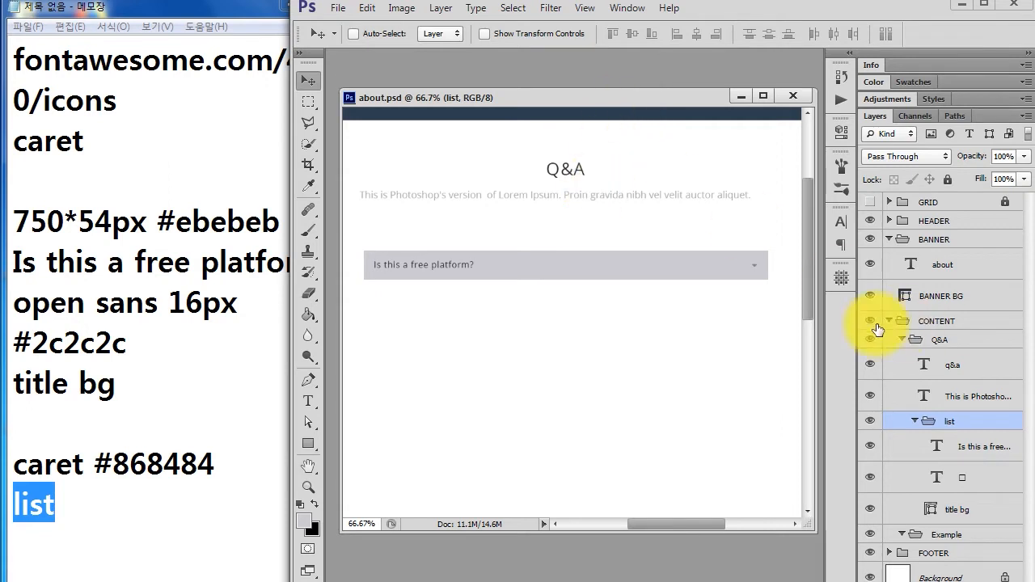
pyautogui.click(915, 421)
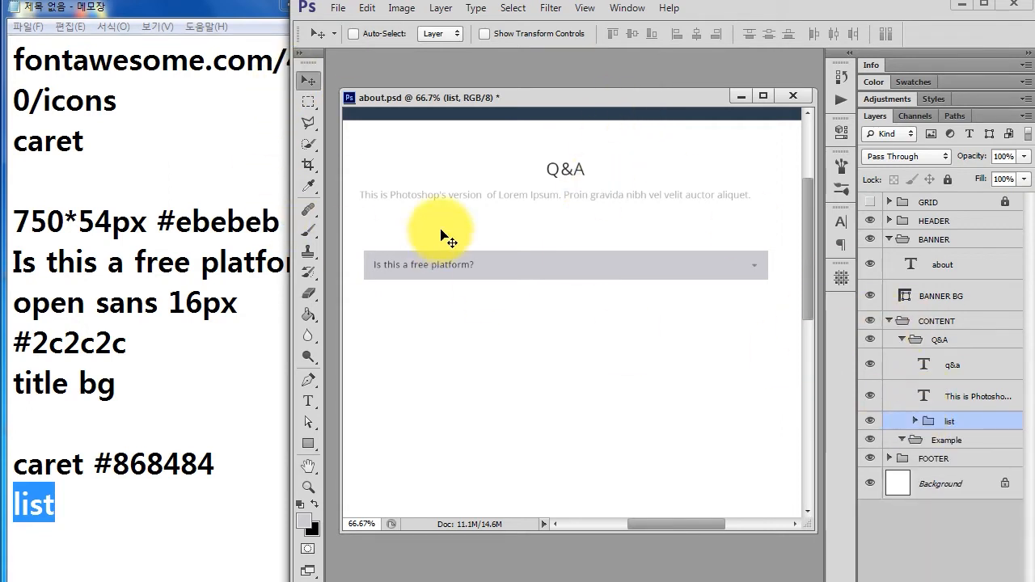
pyautogui.moveTo(476, 267); pyautogui.dragTo(474, 331)
pyautogui.moveTo(474, 332); pyautogui.dragTo(472, 358)
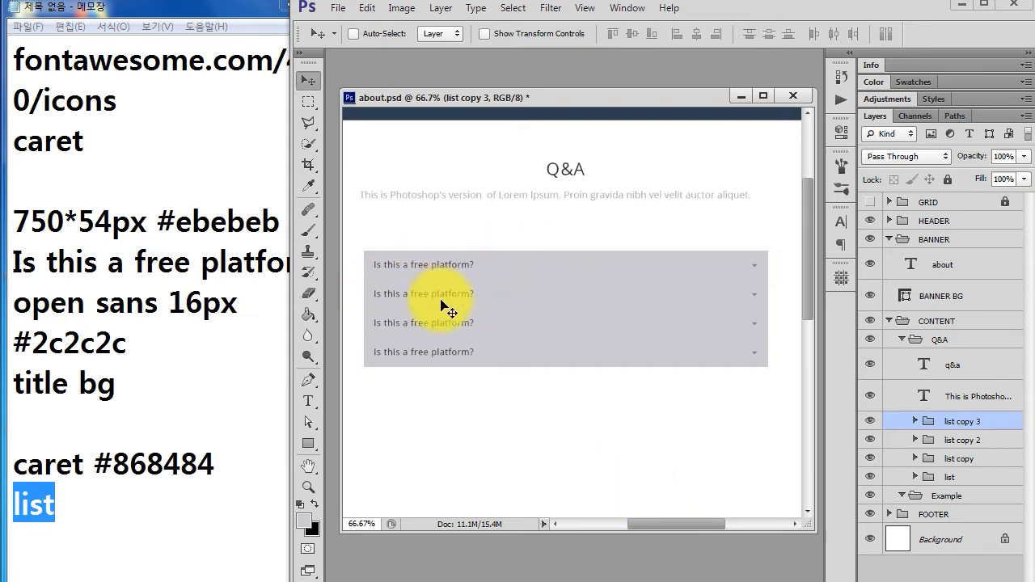
pyautogui.moveTo(351, 285); pyautogui.dragTo(783, 394)
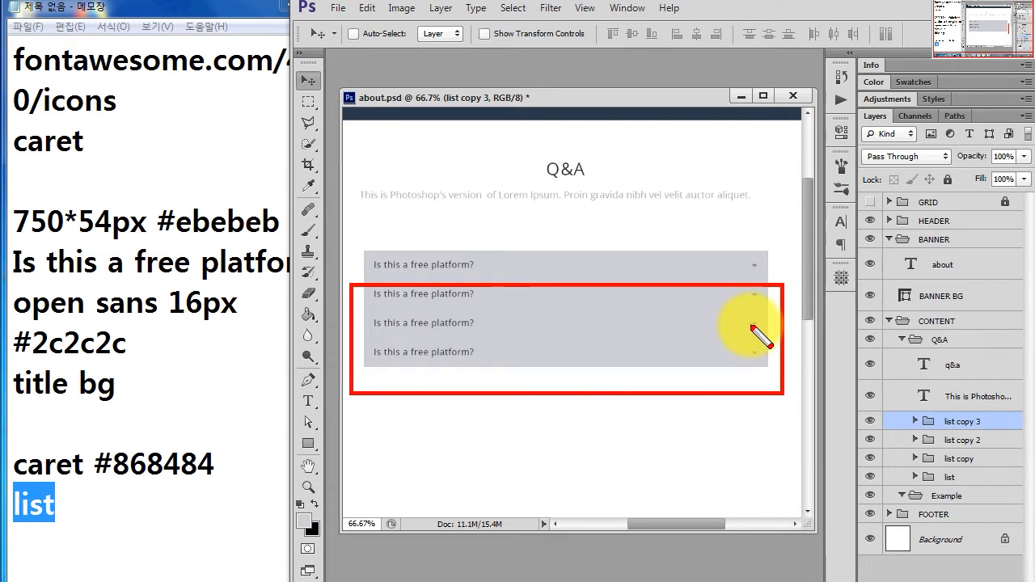
pyautogui.press('Escape')
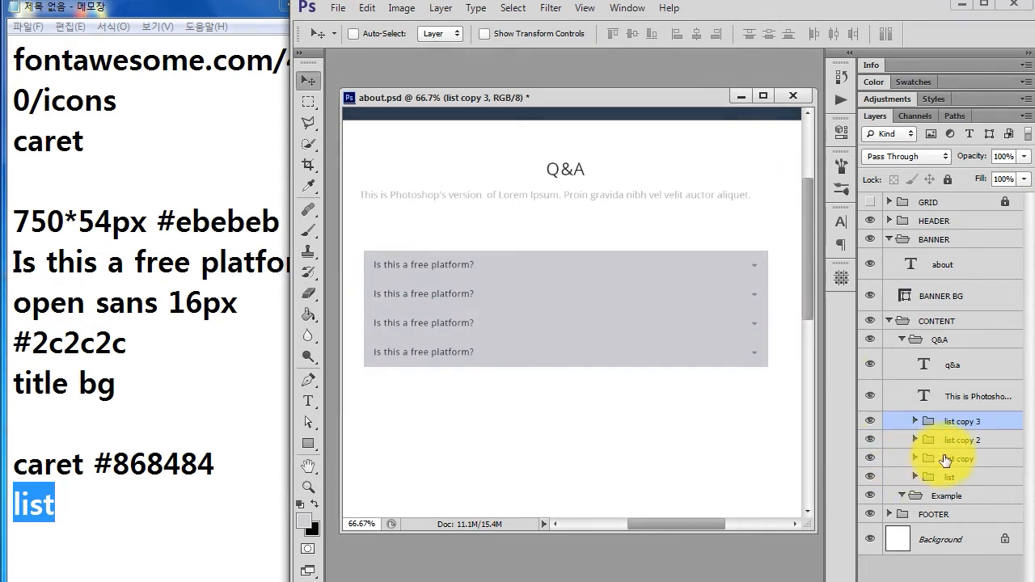
# Nudge the three copied list groups down together, and the lower two once more, leaving a thin gap above each
pyautogui.keyDown('shift'); pyautogui.click(958, 458); pyautogui.keyUp('shift')
pyautogui.press('Down')
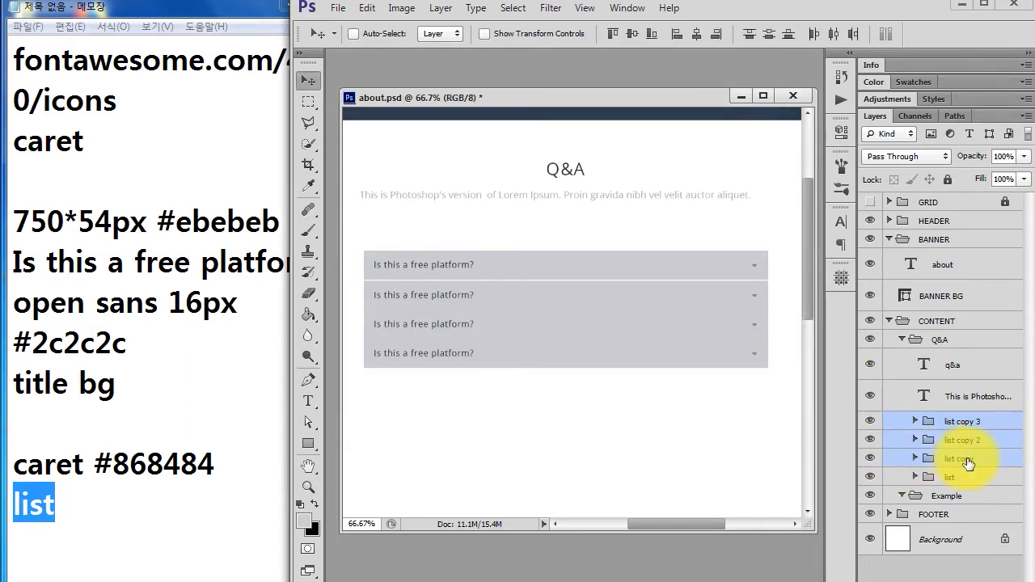
pyautogui.keyDown('ctrl'); pyautogui.click(973, 459); pyautogui.keyUp('ctrl')
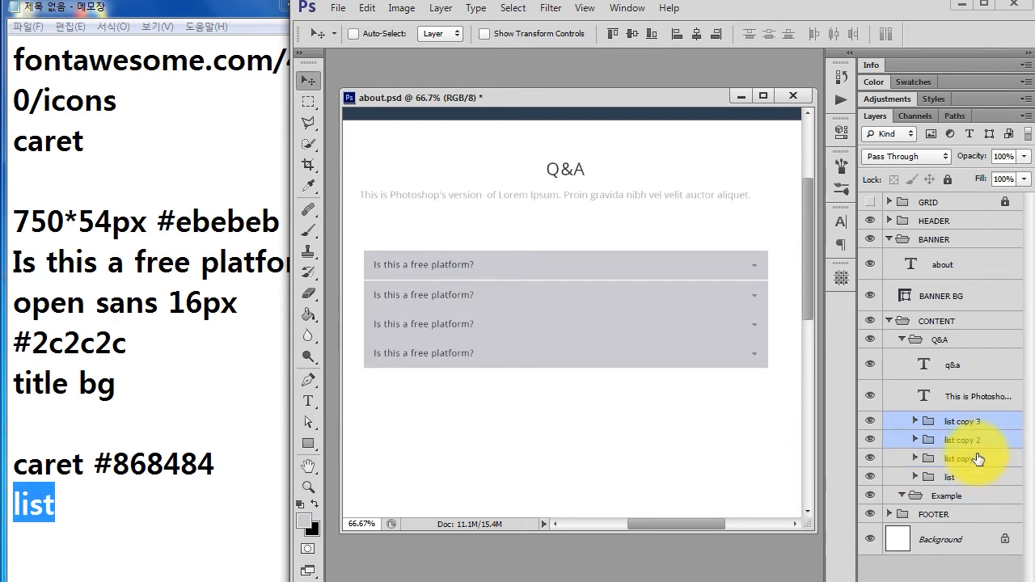
pyautogui.press('Down')
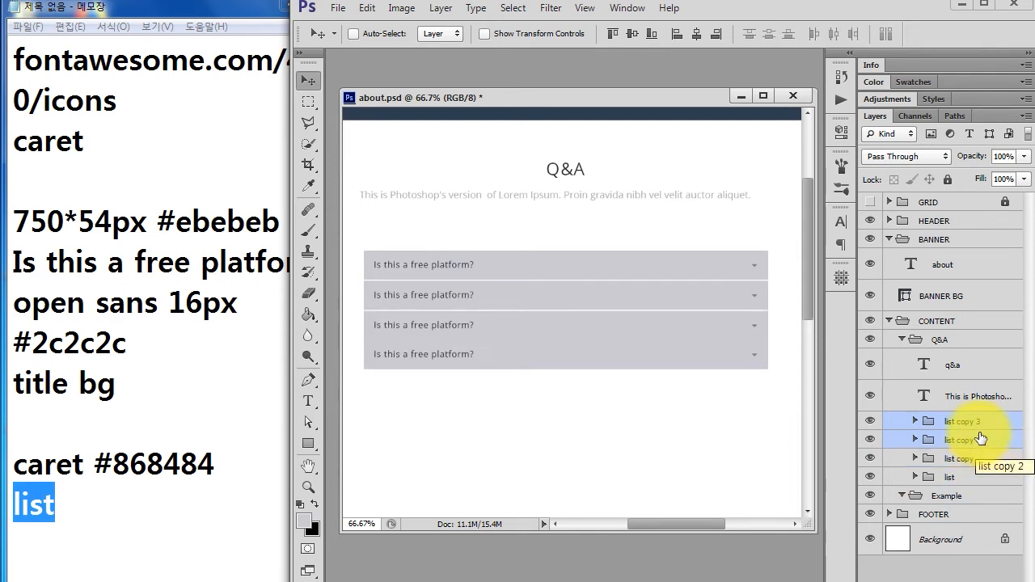
# Move only the list copy 3 group down about 100 px, leaving room for an answer below the third row
pyautogui.keyDown('ctrl'); pyautogui.click(969, 440); pyautogui.keyUp('ctrl')
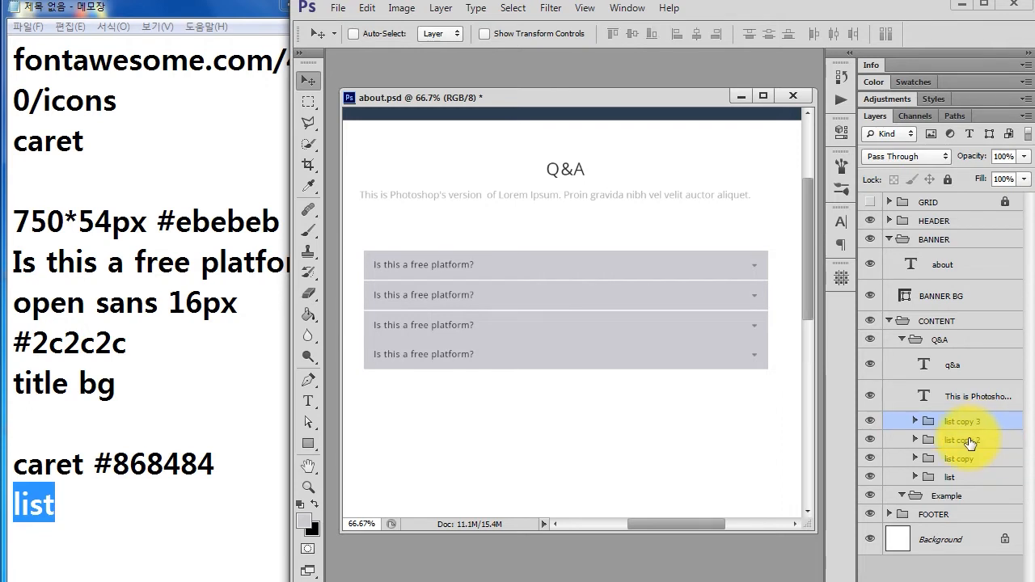
pyautogui.hotkey('shift', 'Down')
pyautogui.hotkey('shift', 'Down')
pyautogui.hotkey('shift', 'Down')
pyautogui.hotkey('shift', 'Down')
pyautogui.hotkey('shift', 'Down')
pyautogui.hotkey('shift', 'Down')
pyautogui.hotkey('shift', 'Down')
pyautogui.hotkey('shift', 'Down')
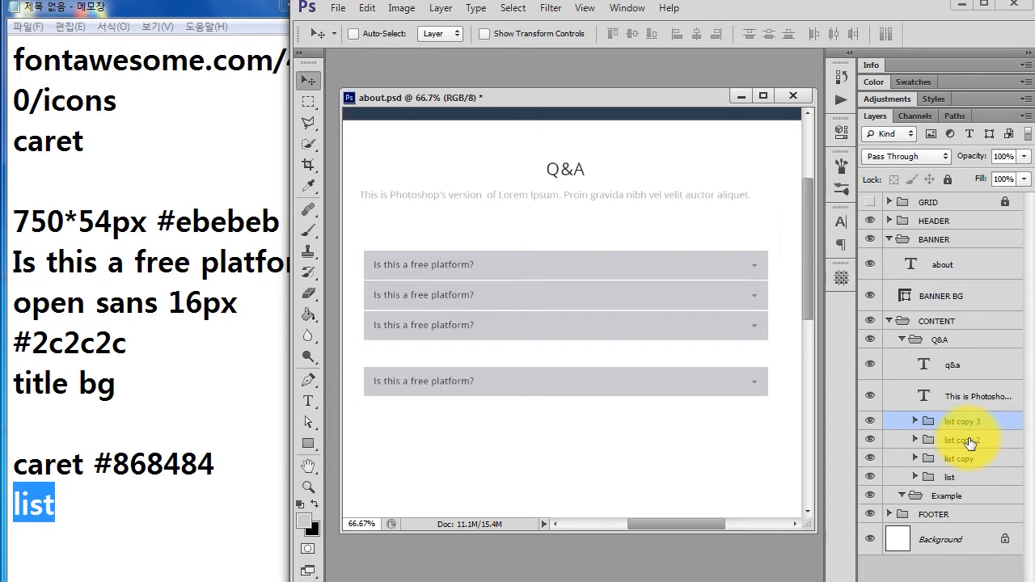
pyautogui.hotkey('shift', 'Down')
pyautogui.hotkey('shift', 'Down')
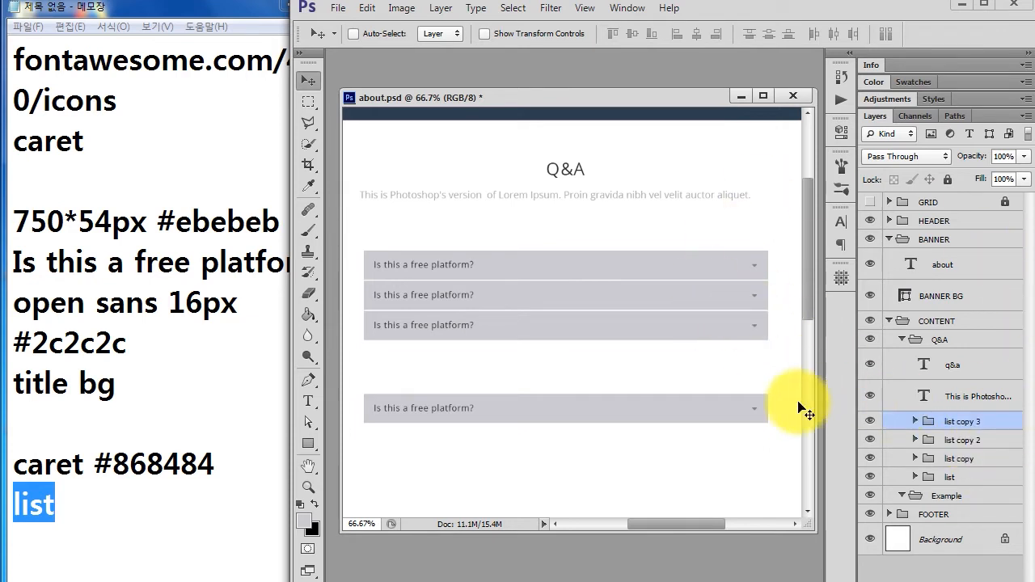
# Set the third row's question text to the Bold style of Open Sans
pyautogui.keyDown('ctrl'); pyautogui.click(414, 330); pyautogui.keyUp('ctrl')
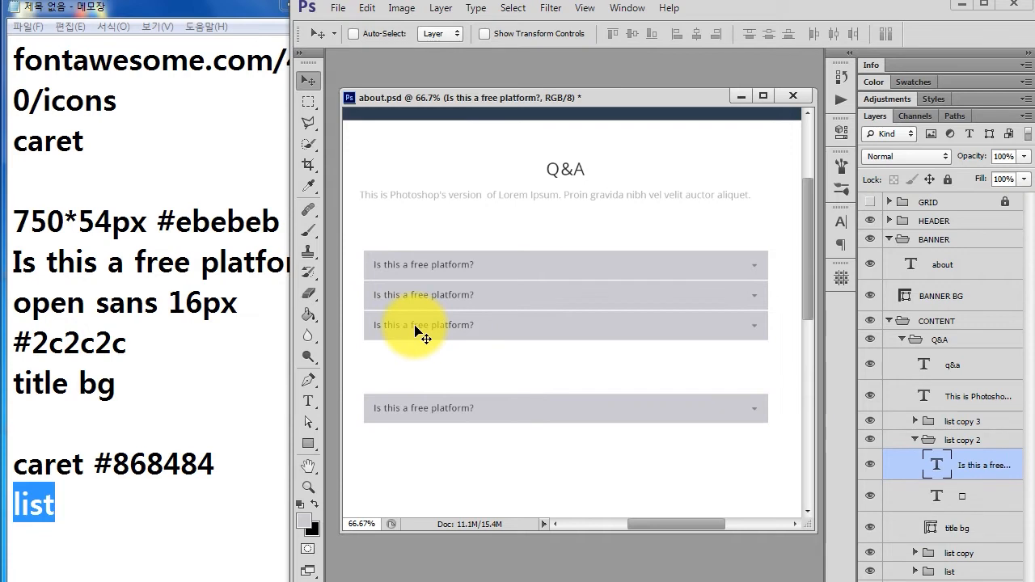
pyautogui.doubleClick(936, 464)
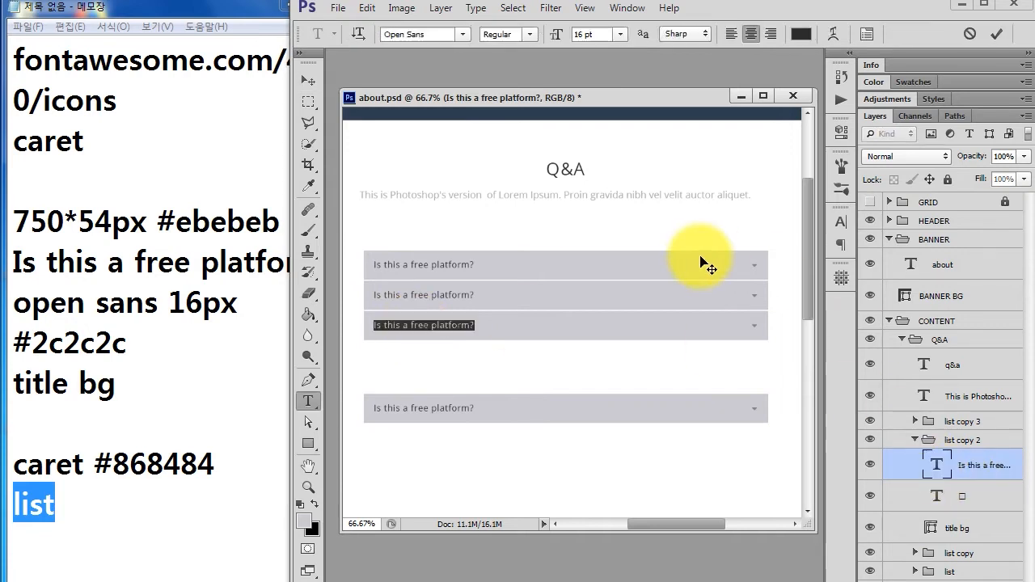
pyautogui.click(532, 33)
pyautogui.click(522, 78)
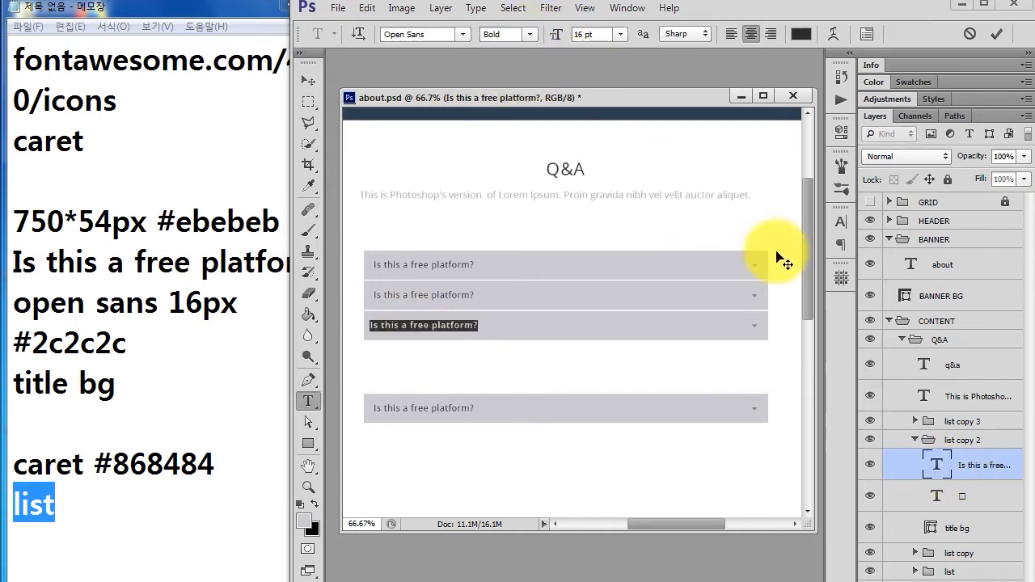
pyautogui.click(941, 469)
pyautogui.press('v')
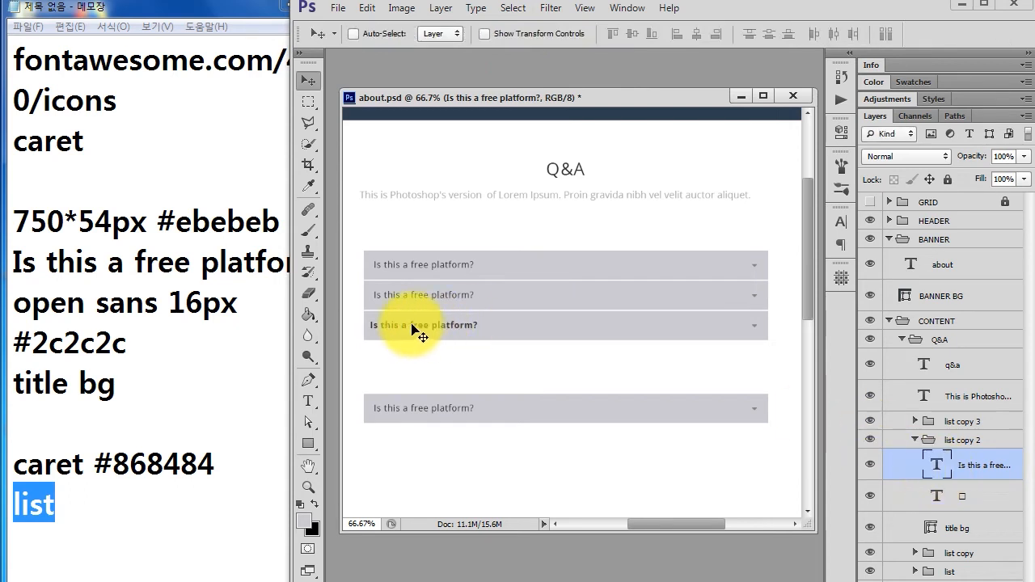
# Shift the third row's bold question horizontally until its first letter lines up with the other questions
pyautogui.keyDown('ctrl'); pyautogui.click(393, 325); pyautogui.keyUp('ctrl')
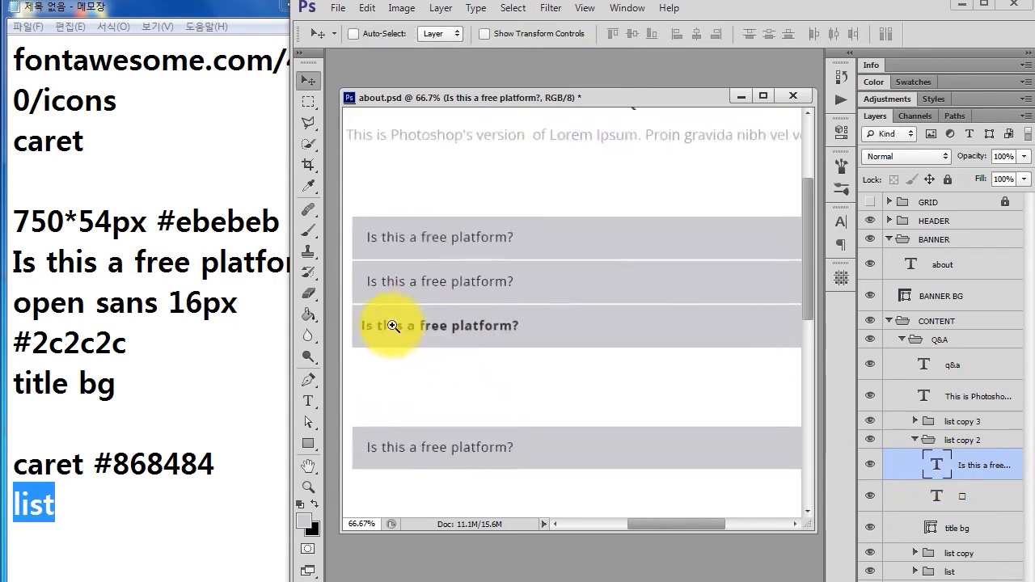
pyautogui.press('Right')
pyautogui.press('Right')
pyautogui.press('Right')
pyautogui.press('Right')
pyautogui.press('Right')
pyautogui.press('Right')
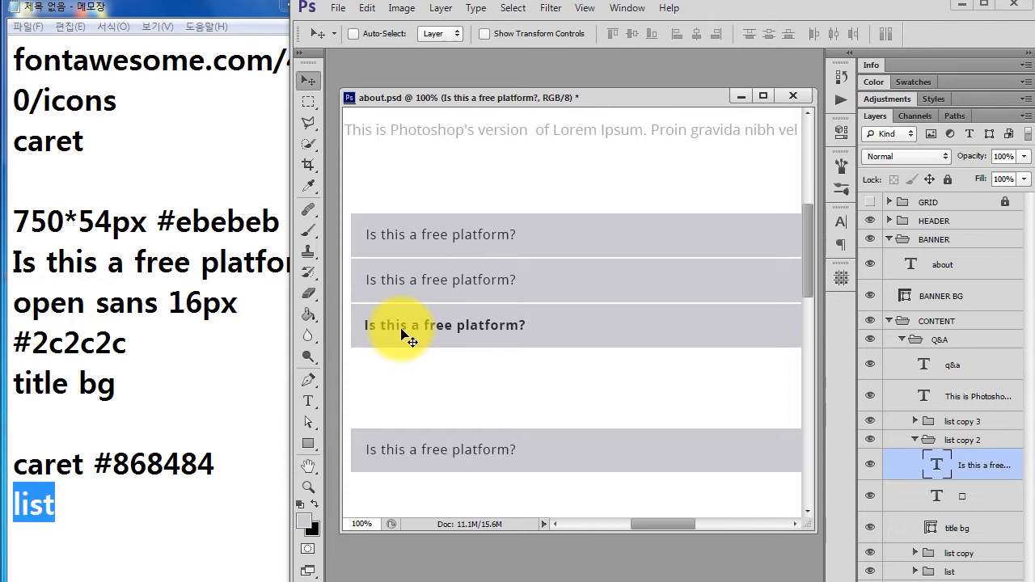
pyautogui.press('Left')
pyautogui.press('Left')
pyautogui.press('Left')
pyautogui.press('Left')
pyautogui.press('Left')
pyautogui.press('Left')
pyautogui.press('Left')
pyautogui.press('Left')
pyautogui.press('Left')
pyautogui.press('Left')
pyautogui.press('Left')
pyautogui.press('Left')
pyautogui.press('Left')
pyautogui.press('Left')
pyautogui.press('Left')
pyautogui.press('Left')
pyautogui.press('Left')
pyautogui.press('Left')
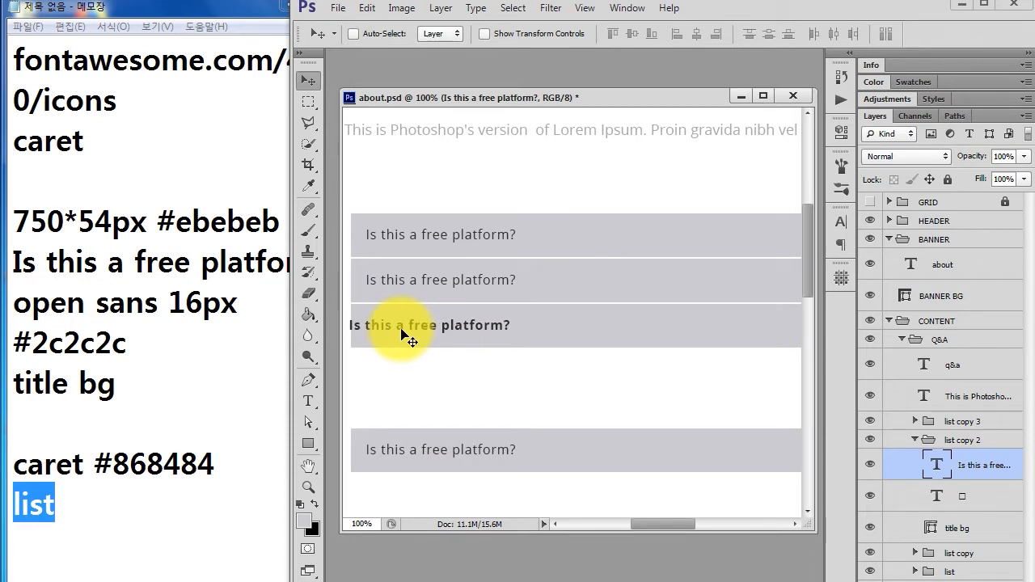
pyautogui.hotkey('shift', 'Right')
pyautogui.hotkey('shift', 'Right')
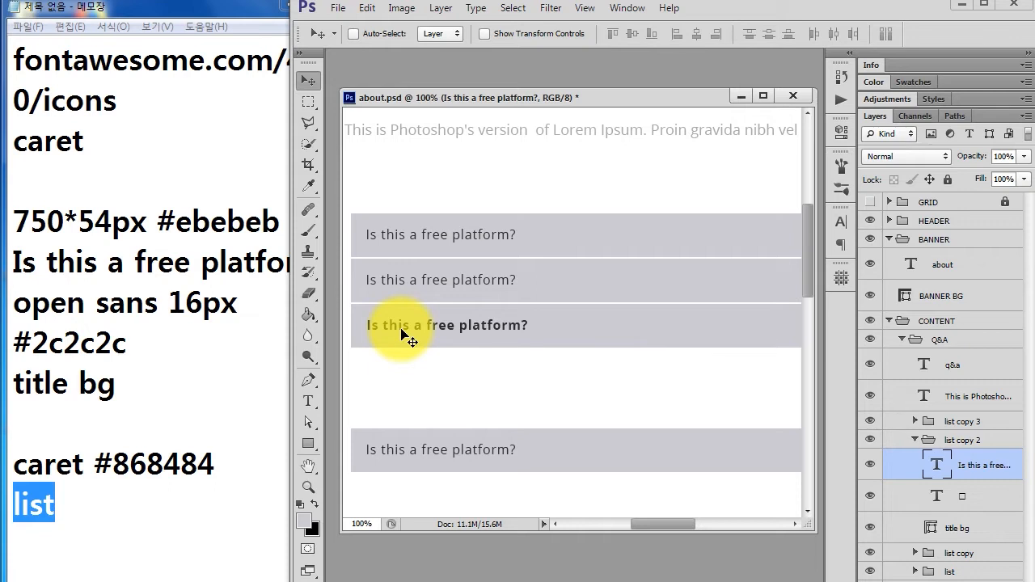
pyautogui.press('Left')
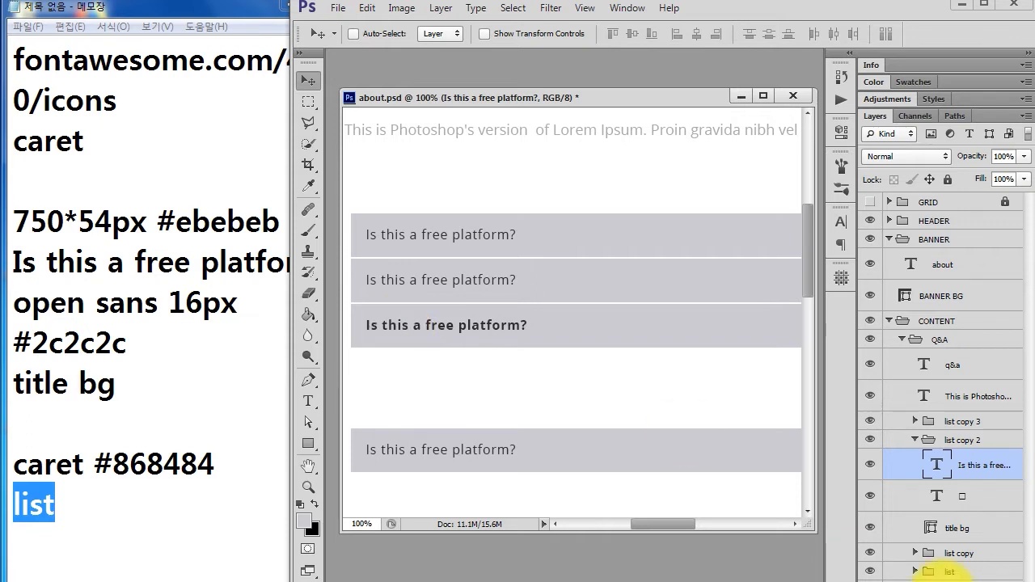
# Set the colour of the third row's caret icon to #2c2c2c
pyautogui.click(930, 495)
pyautogui.moveTo(649, 344); pyautogui.dragTo(365, 340)
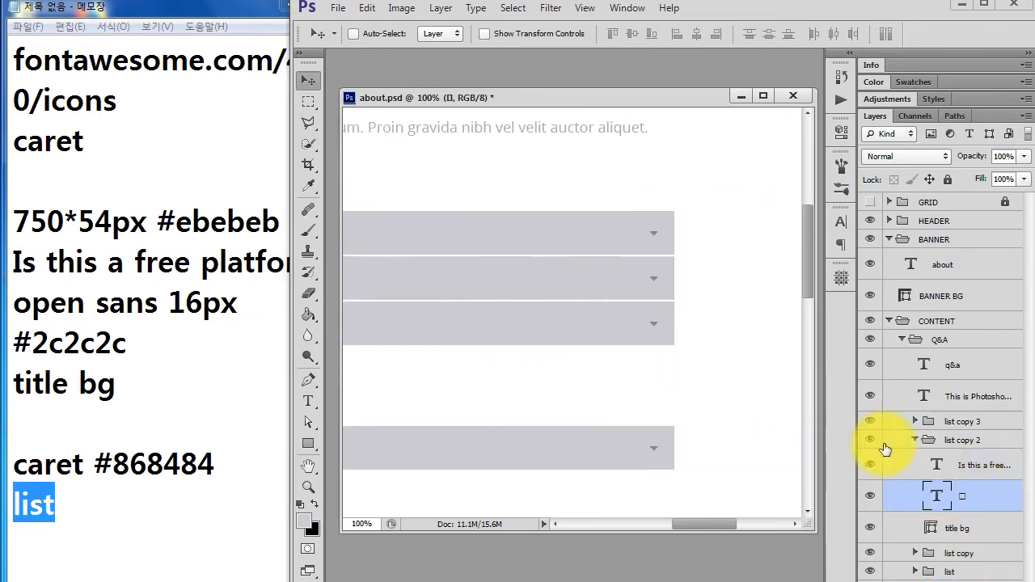
pyautogui.doubleClick(937, 495)
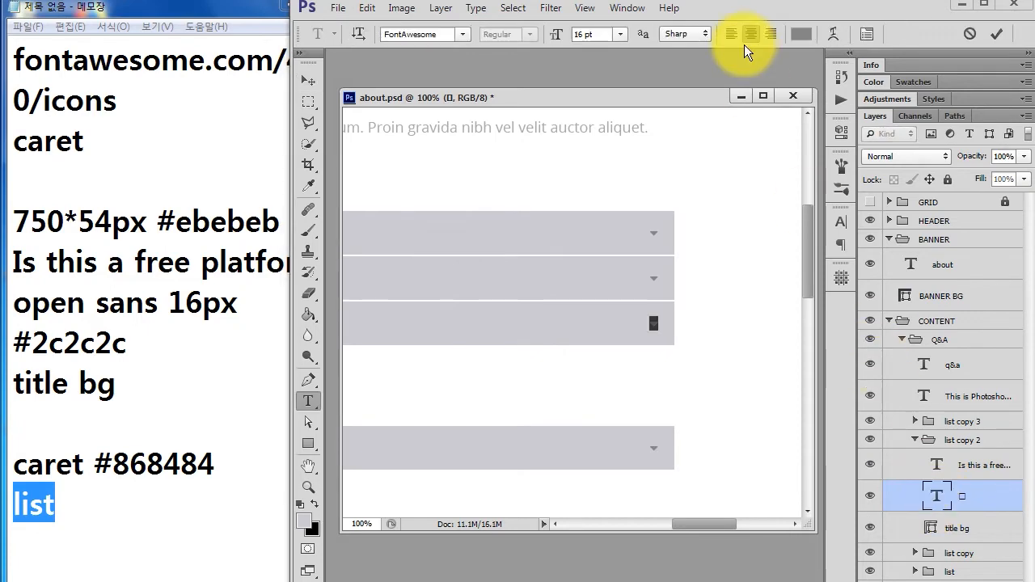
pyautogui.click(801, 34)
pyautogui.doubleClick(688, 509)
pyautogui.write('2c2c2c')
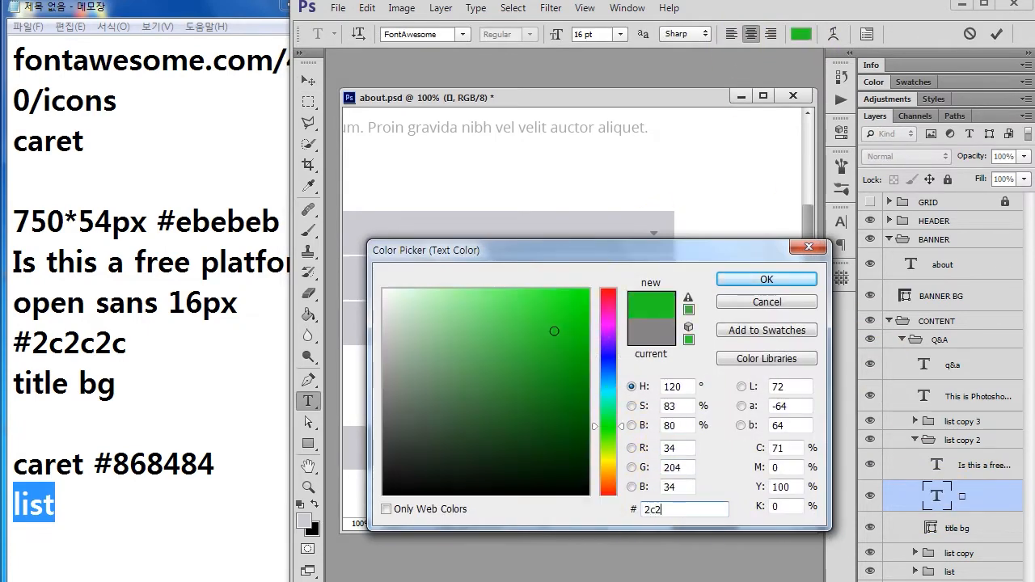
pyautogui.click(768, 280)
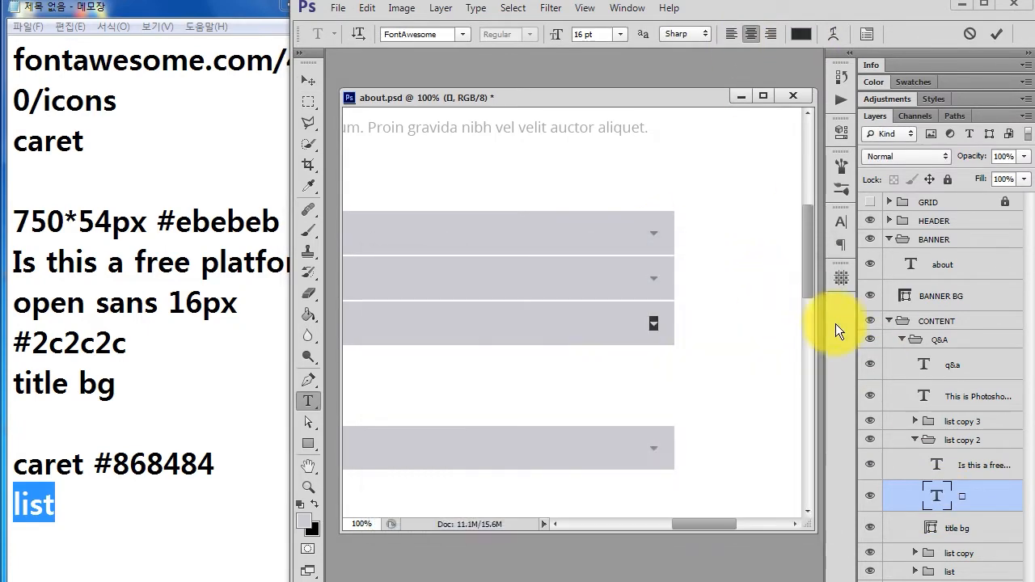
pyautogui.press('v')
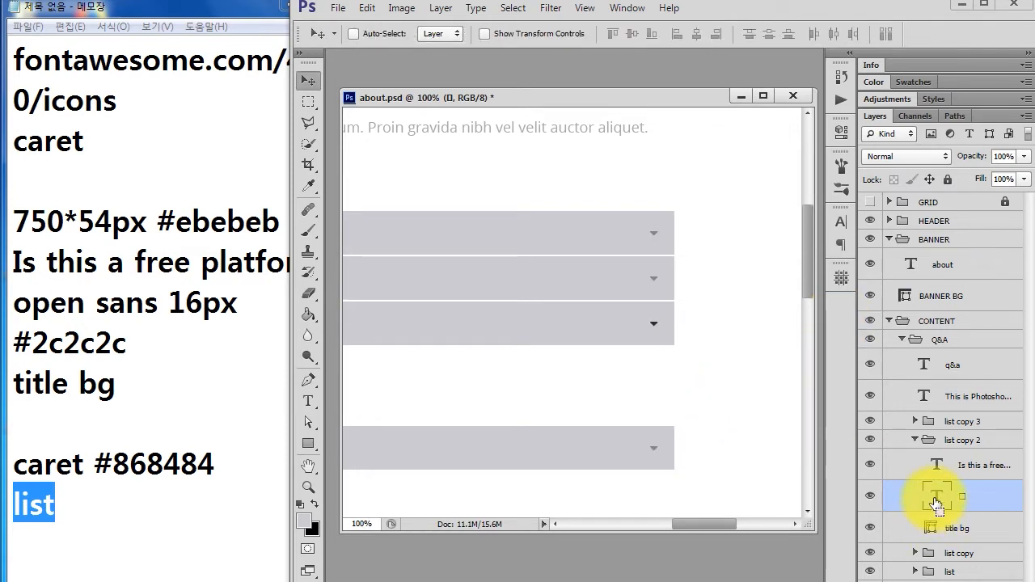
# Use Free Transform to turn the third row's caret so that it points upward
pyautogui.hotkey('ctrl', 't')
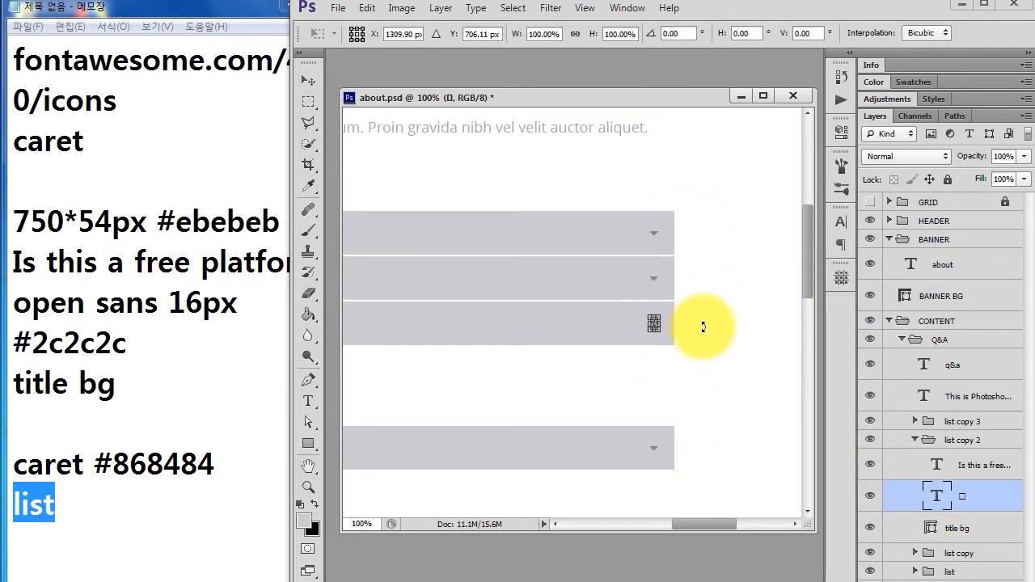
pyautogui.scroll(4, 670, 328)
pyautogui.moveTo(626, 349); pyautogui.dragTo(588, 340)
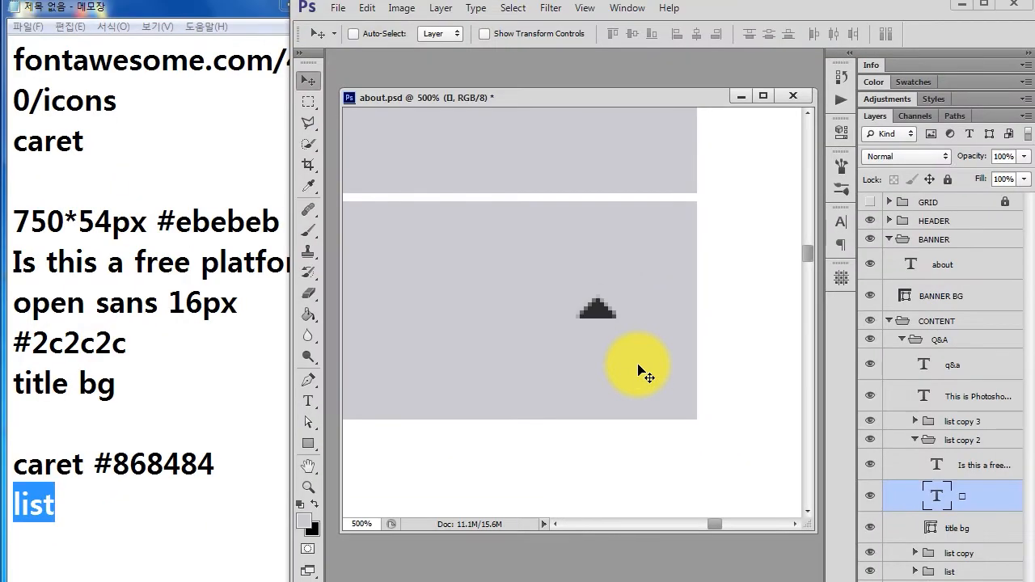
pyautogui.hotkey('ctrl', '-')
pyautogui.hotkey('ctrl', '-')
pyautogui.hotkey('ctrl', '-')
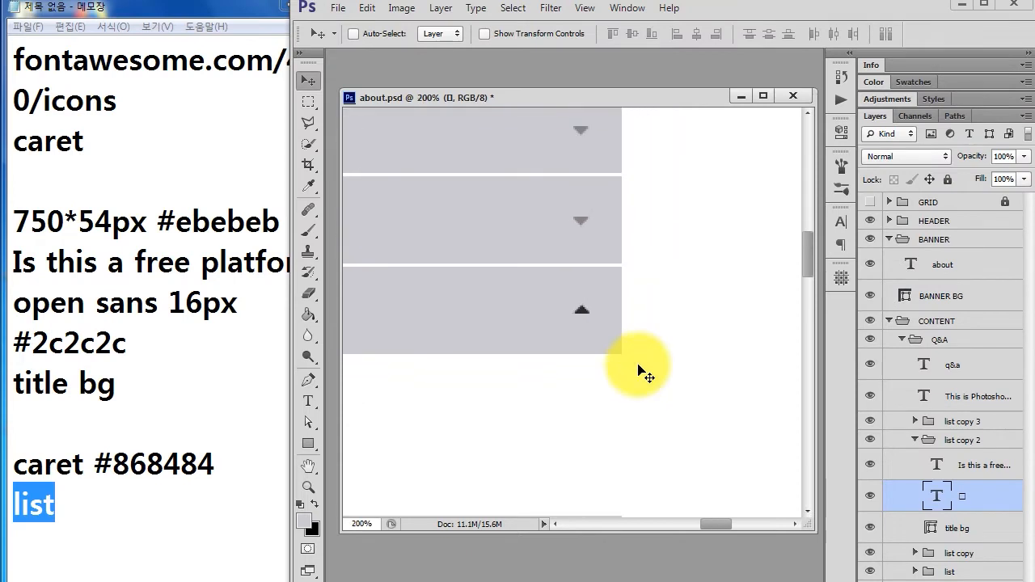
pyautogui.hotkey('ctrl', '-')
pyautogui.hotkey('ctrl', '-')
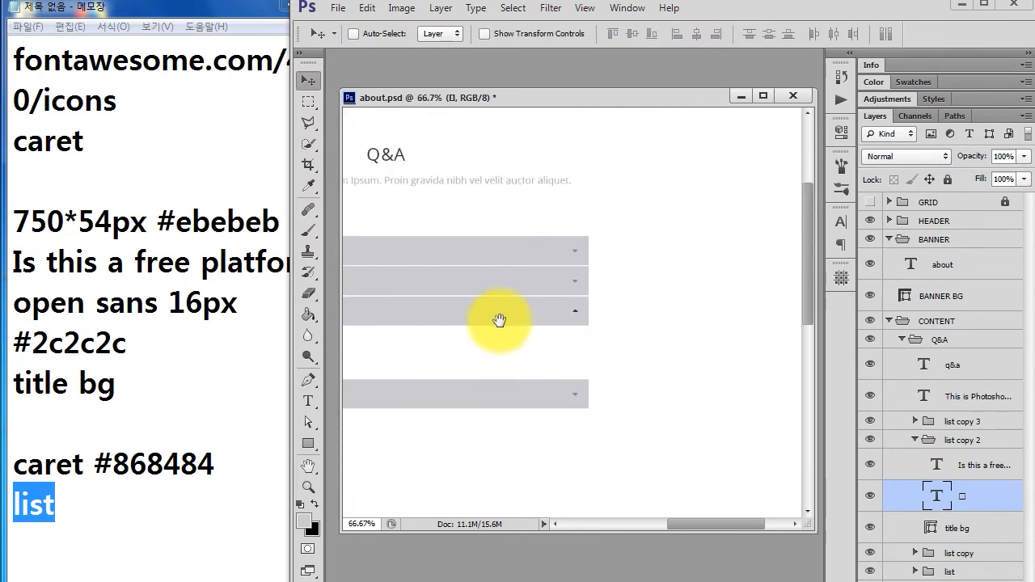
pyautogui.moveTo(499, 318); pyautogui.dragTo(637, 305)
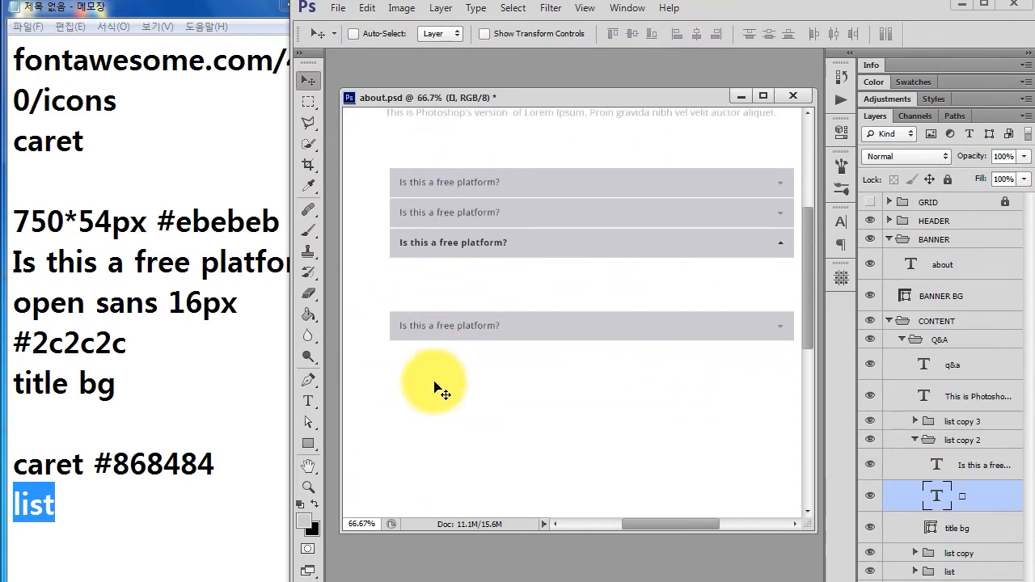
# Switch to the Notepad notes and add several blank lines below "list"
pyautogui.click(111, 502)
pyautogui.press('Return')
pyautogui.press('Return')
pyautogui.press('Return')
pyautogui.press('Return')
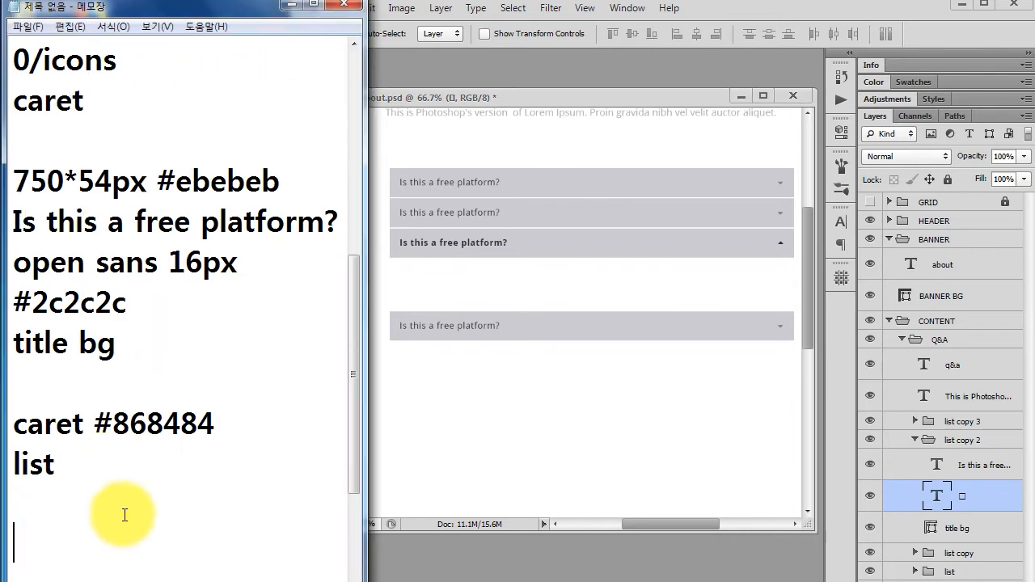
pyautogui.press('Return')
pyautogui.press('Return')
pyautogui.press('Return')
pyautogui.click(90, 331)
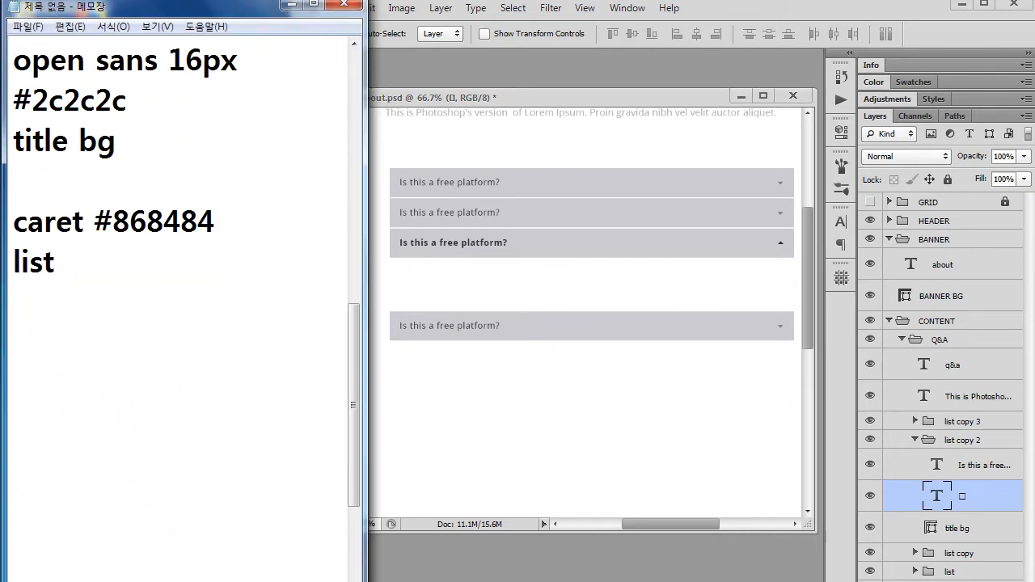
# Add the sentence "This is the answer to the question above." to the notes below "list" and copy it, consulting the About.jpg reference
pyautogui.click(595, 581)
pyautogui.click(94, 311)
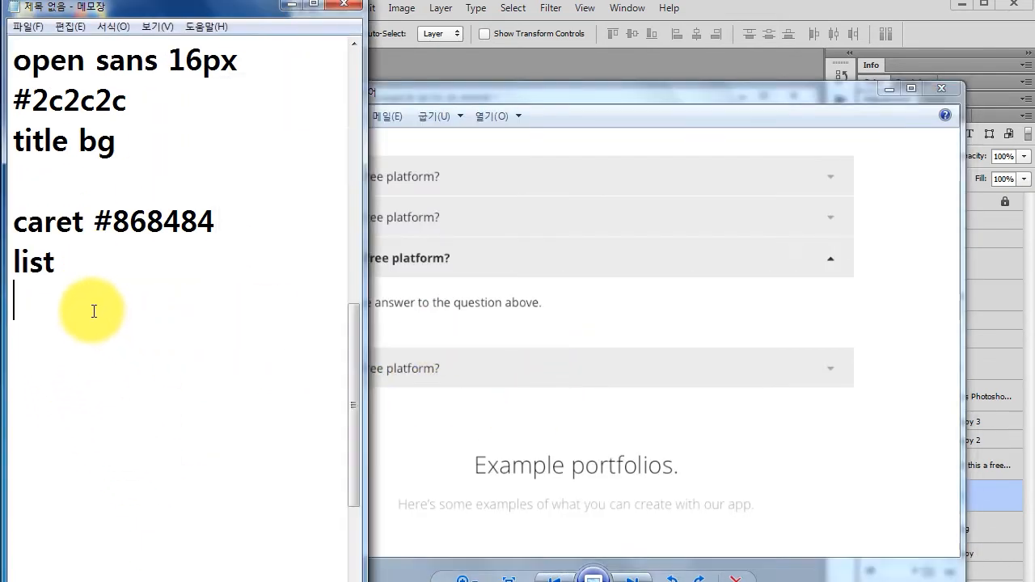
pyautogui.press('Return')
pyautogui.write('This the')
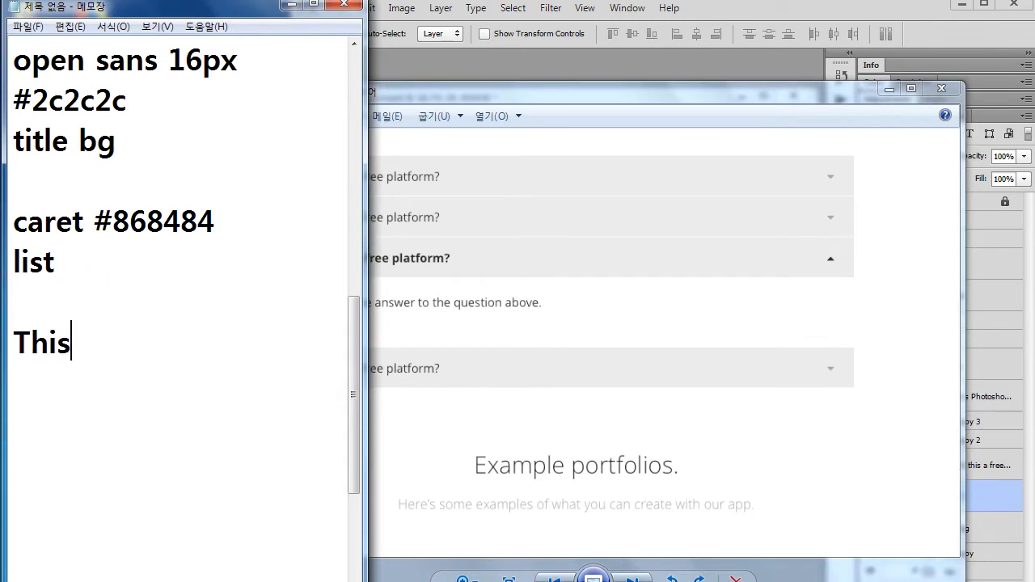
pyautogui.press('BackSpace')
pyautogui.press('BackSpace')
pyautogui.press('BackSpace')
pyautogui.press('BackSpace')
pyautogui.write('is the ')
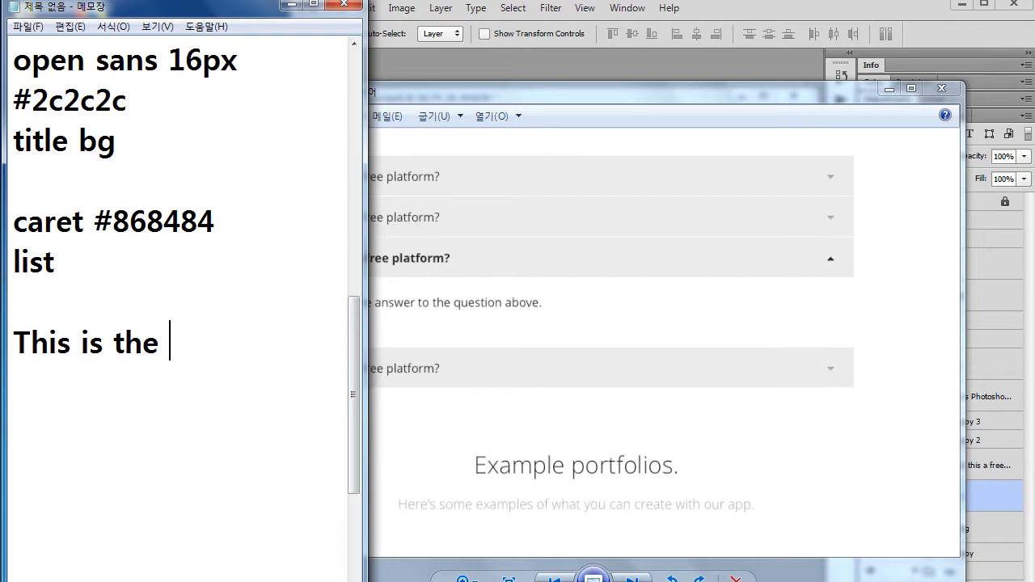
pyautogui.write('answer to the question above.')
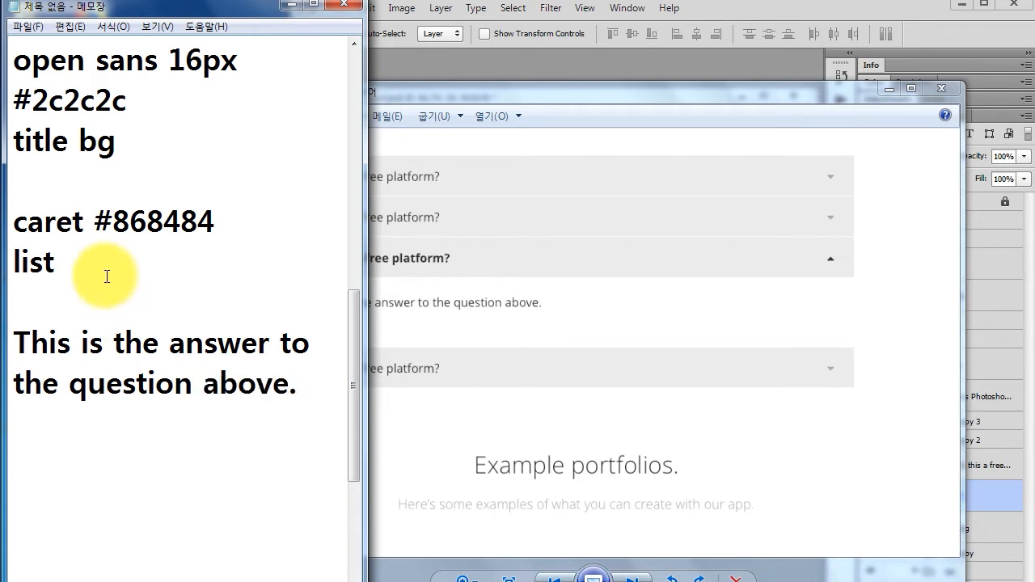
pyautogui.moveTo(299, 384); pyautogui.dragTo(11, 335)
pyautogui.hotkey('ctrl', 'c')
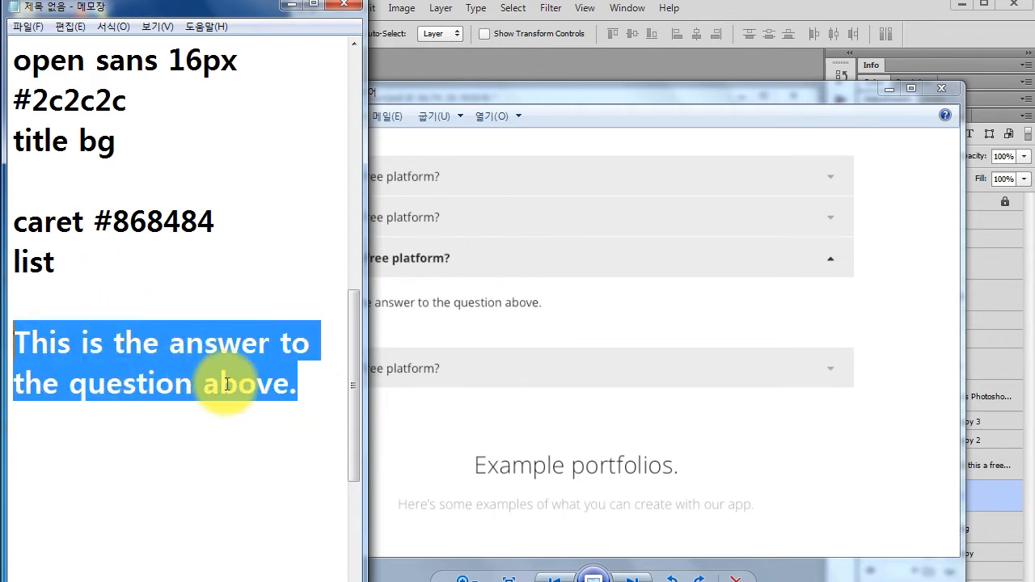
# Switch back to Photoshop and paste the copied answer as a new text layer in the gap below the third question row
pyautogui.click(887, 90)
pyautogui.click(641, 93)
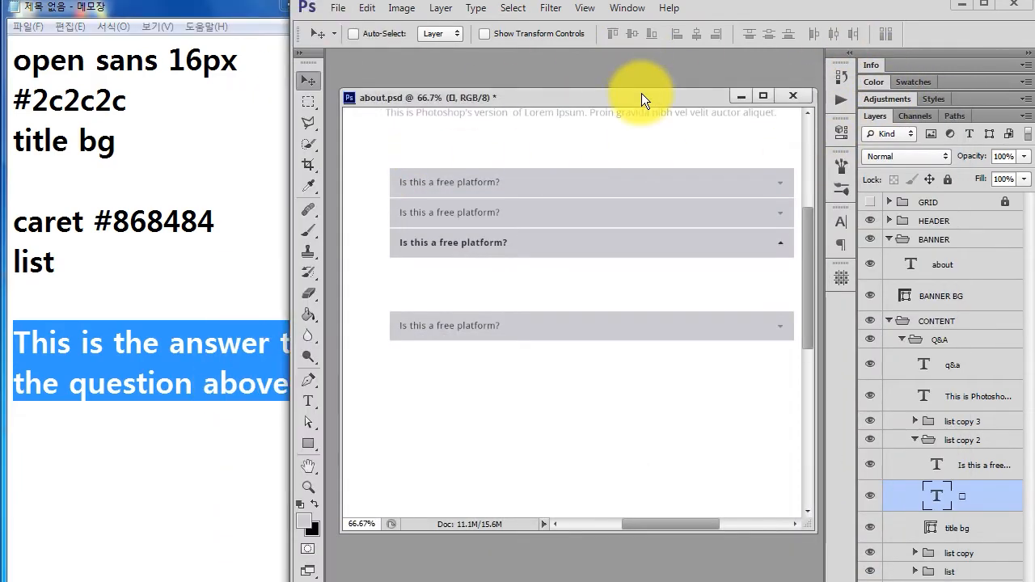
pyautogui.click(308, 400)
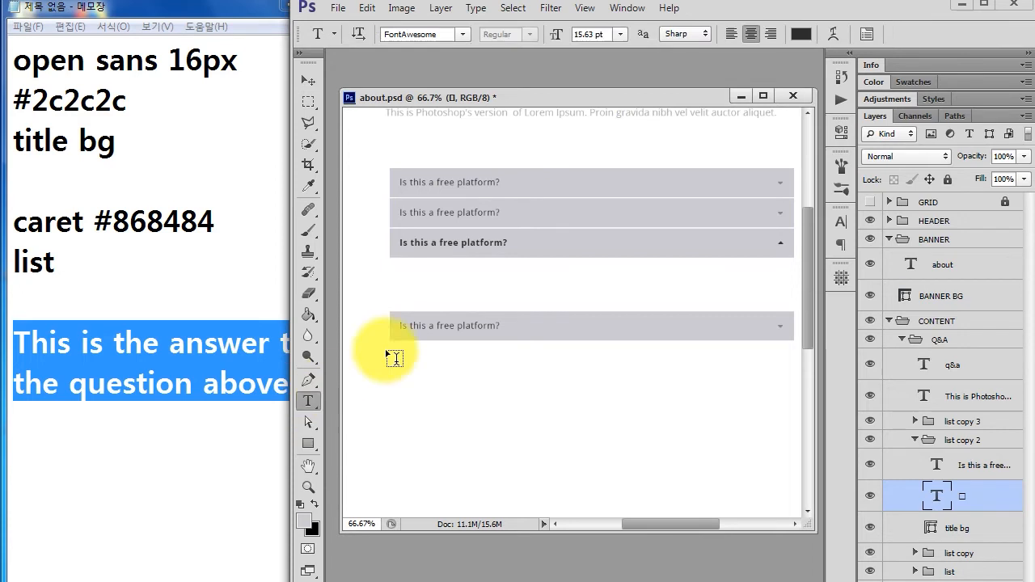
pyautogui.click(398, 284)
pyautogui.hotkey('ctrl', 'v')
pyautogui.hotkey('ctrl', 'a')
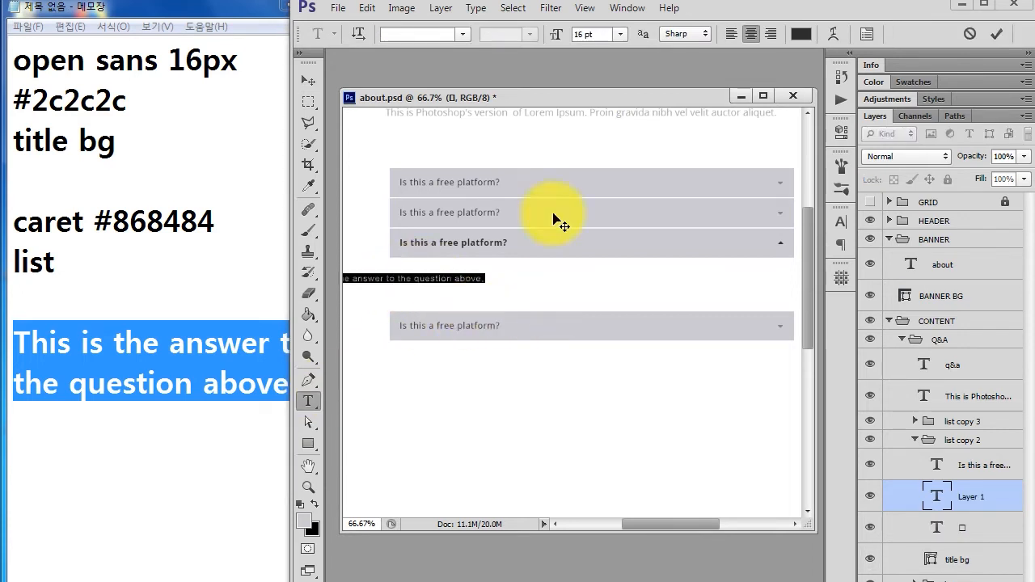
# Left-align the answer text, set its font to Open Sans and keep its colour at #2c2c2c
pyautogui.click(730, 34)
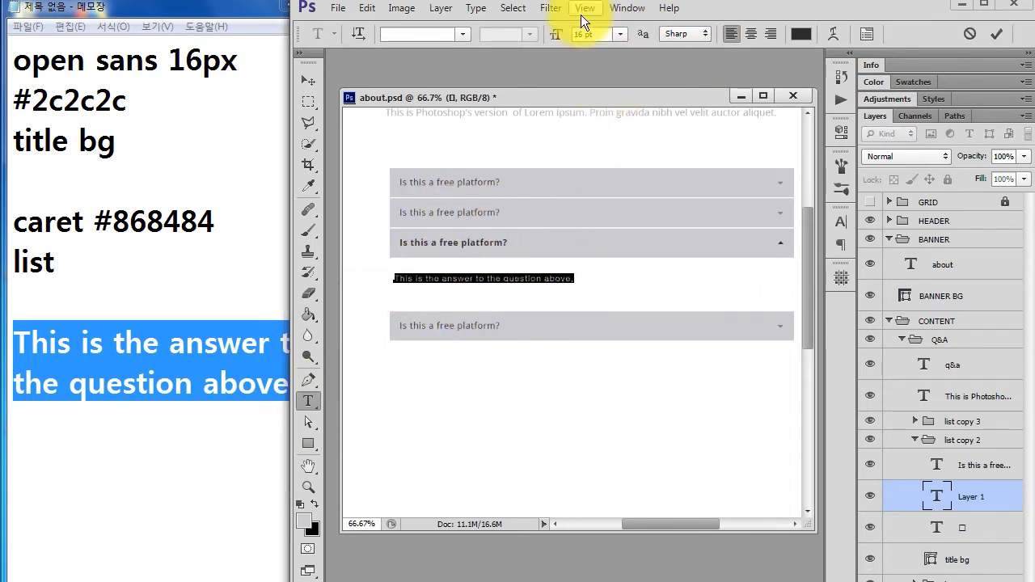
pyautogui.click(427, 34)
pyautogui.write('open sans')
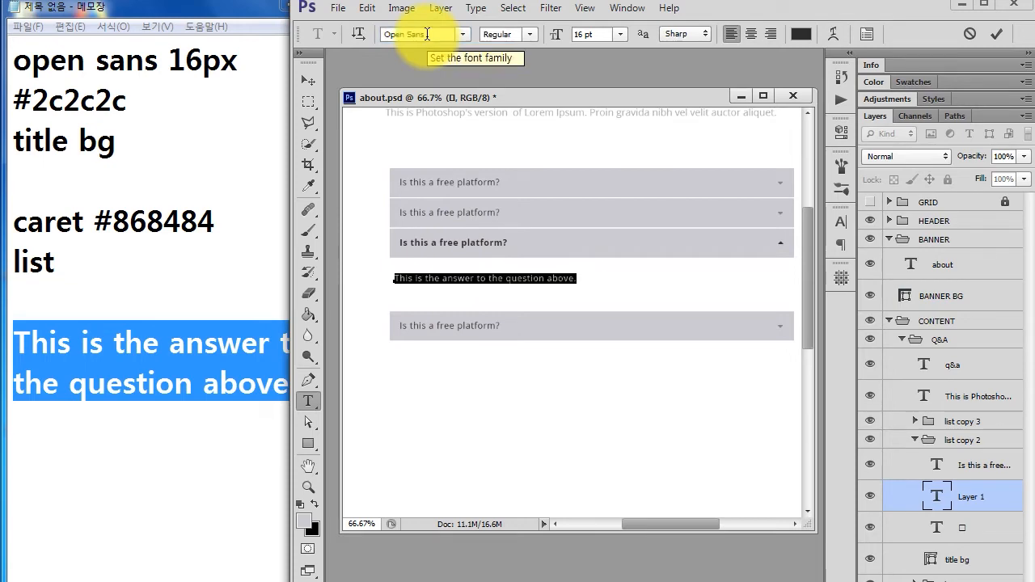
pyautogui.click(800, 34)
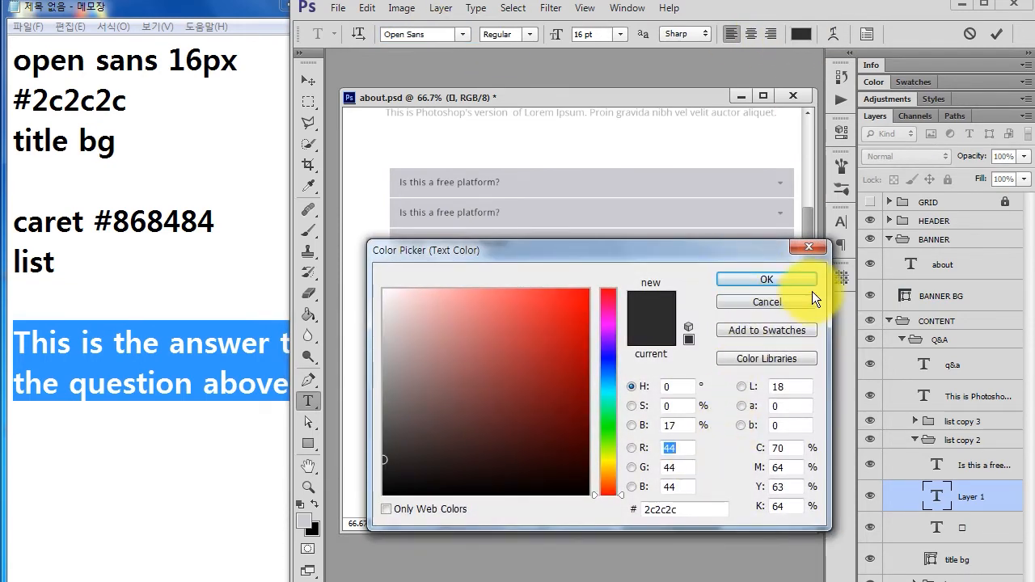
pyautogui.click(810, 283)
pyautogui.click(935, 495)
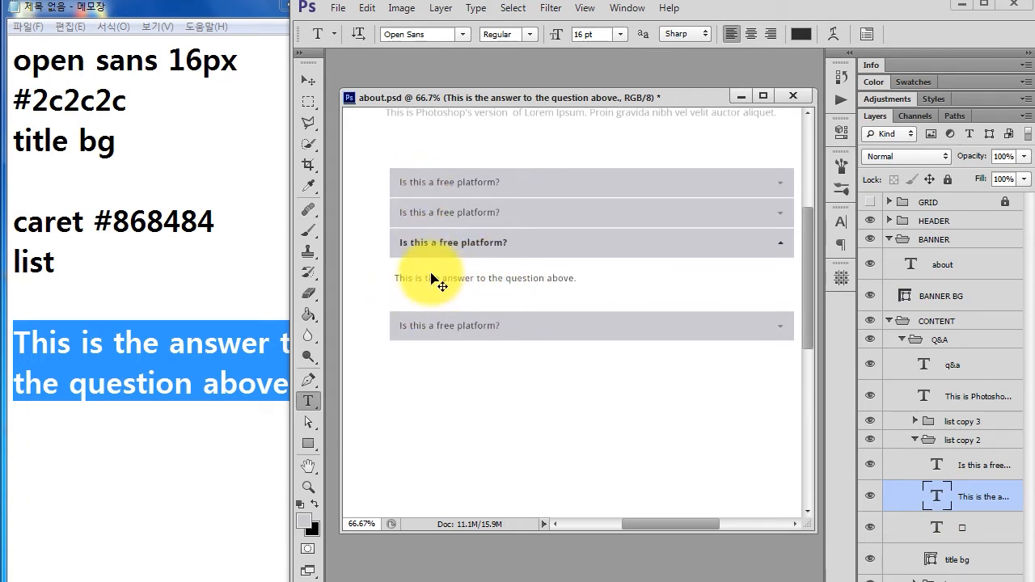
# Nudge the answer text flush with the left edge of the row background, then indent it 20 px to sit under the question
pyautogui.keyDown('ctrl'); pyautogui.click(422, 265); pyautogui.keyUp('ctrl')
pyautogui.keyDown('ctrl'); pyautogui.click(422, 265); pyautogui.keyUp('ctrl')
pyautogui.moveTo(409, 273); pyautogui.dragTo(526, 273)
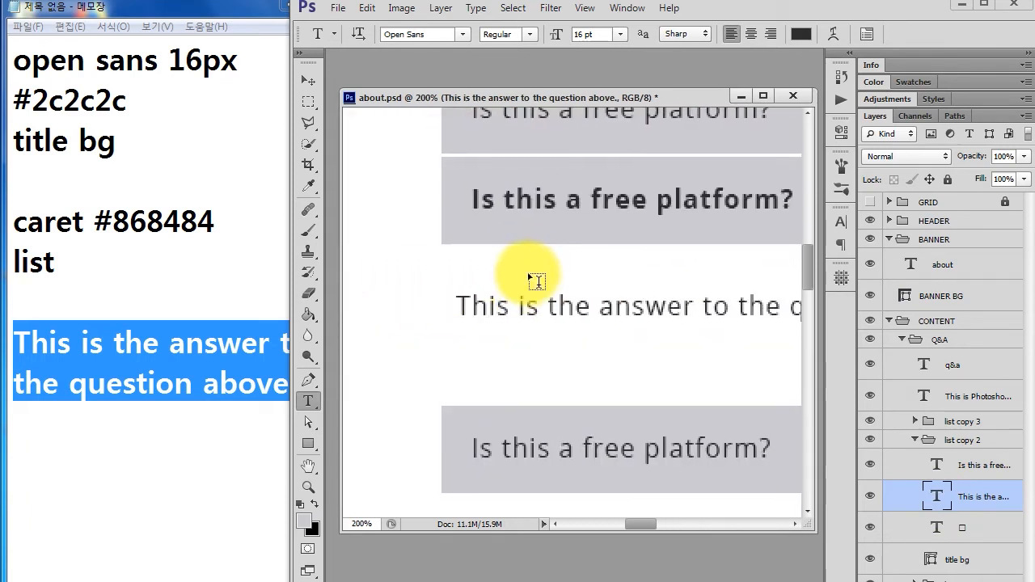
pyautogui.press('Left')
pyautogui.press('Left')
pyautogui.press('Left')
pyautogui.press('Left')
pyautogui.press('Left')
pyautogui.press('Left')
pyautogui.press('Left')
pyautogui.press('Left')
pyautogui.press('Left')
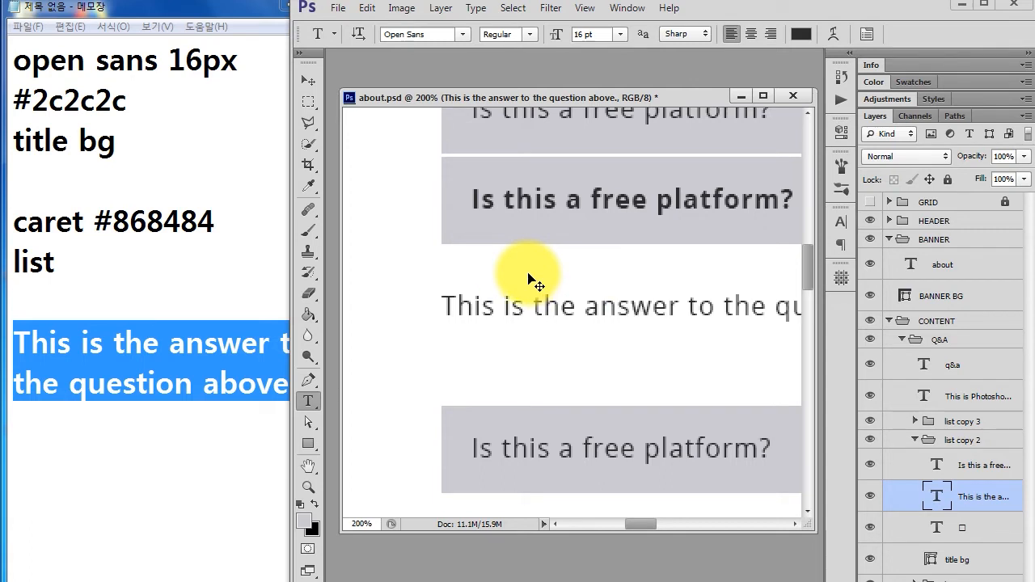
pyautogui.hotkey('shift', 'Right')
pyautogui.hotkey('shift', 'Right')
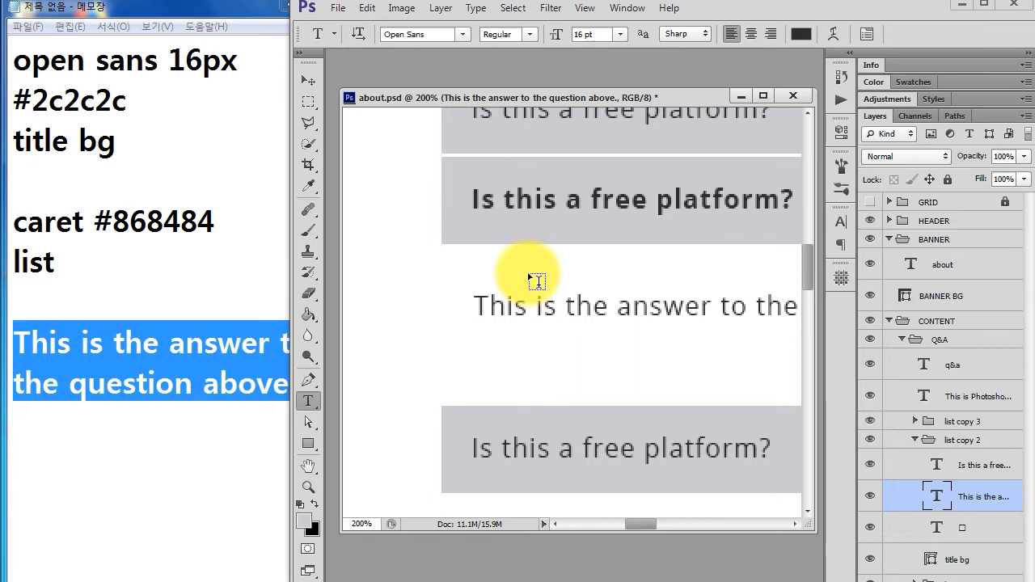
# Check the answer text's placement against the GRID overlay and look over the whole accordion
pyautogui.click(870, 203)
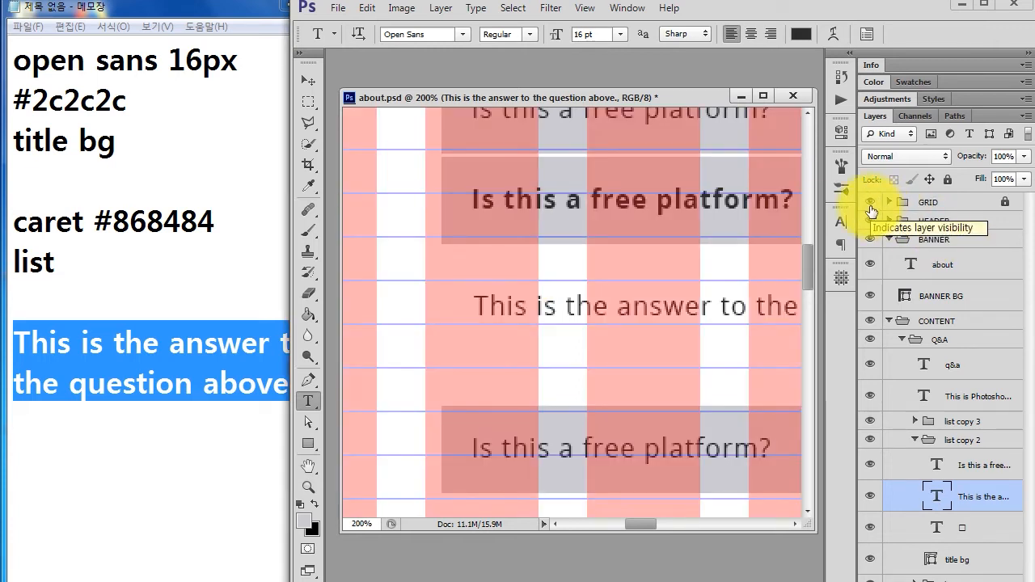
pyautogui.click(871, 203)
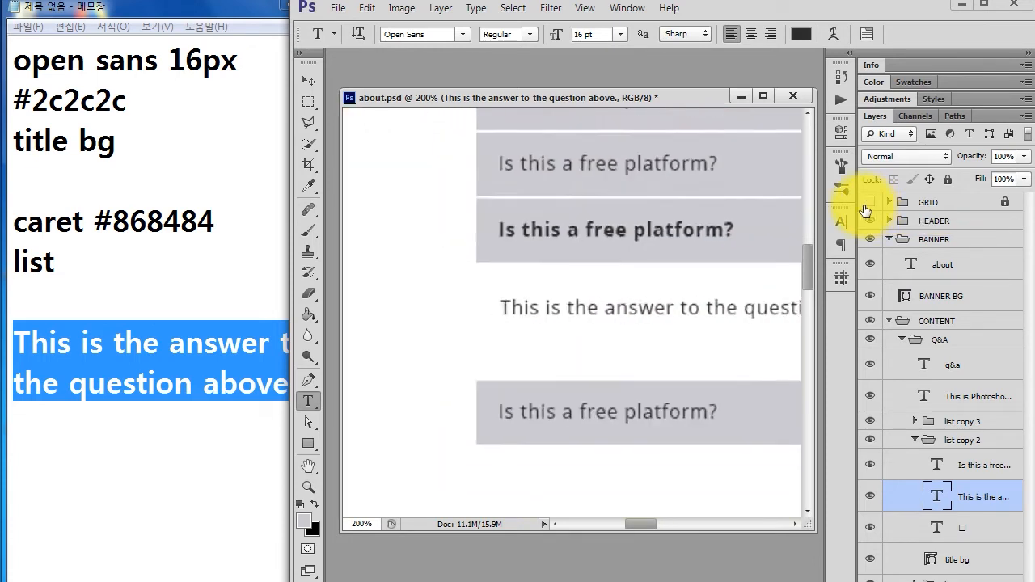
pyautogui.hotkey('ctrl', '-')
pyautogui.hotkey('ctrl', '-')
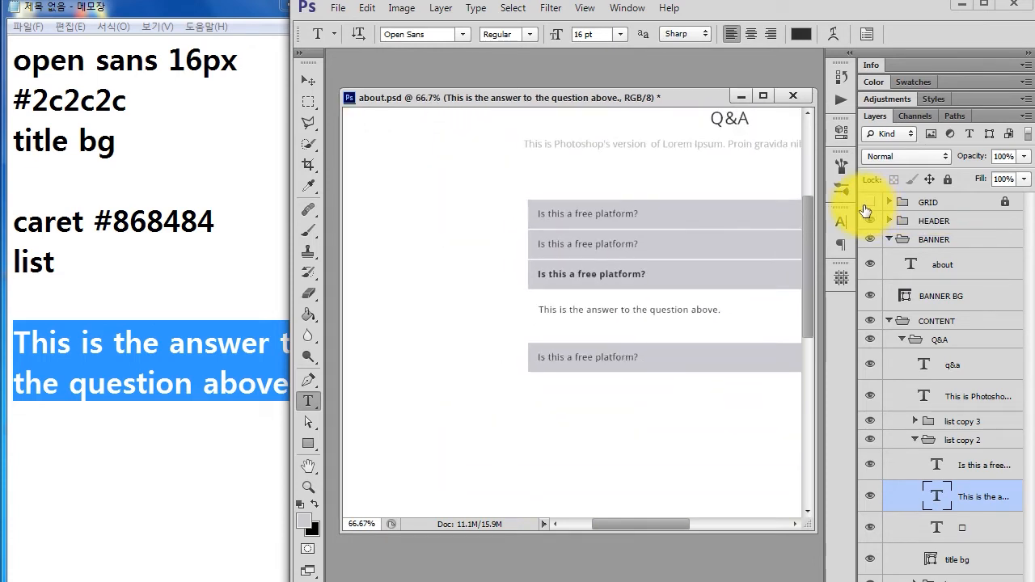
pyautogui.moveTo(764, 283); pyautogui.dragTo(611, 248)
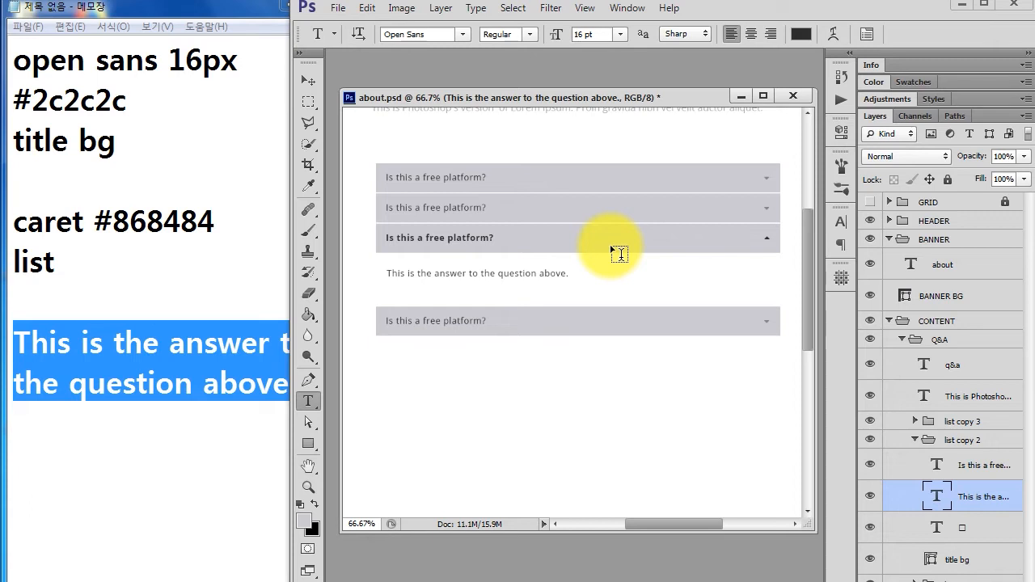
# Select the first row's question together with its title bg layer, then the same pair of layers in the third row
pyautogui.click(308, 80)
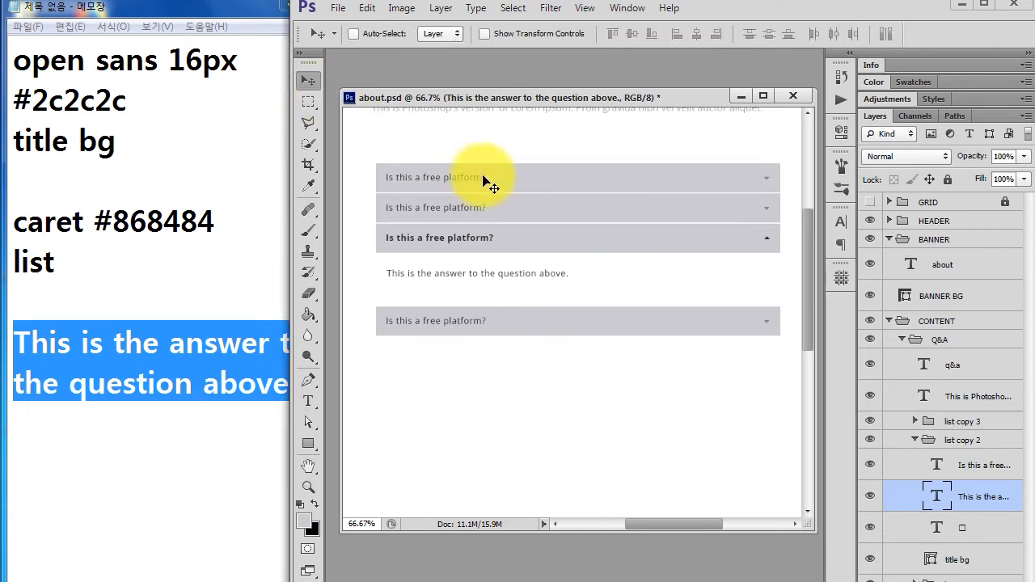
pyautogui.keyDown('ctrl'); pyautogui.click(454, 183); pyautogui.keyUp('ctrl')
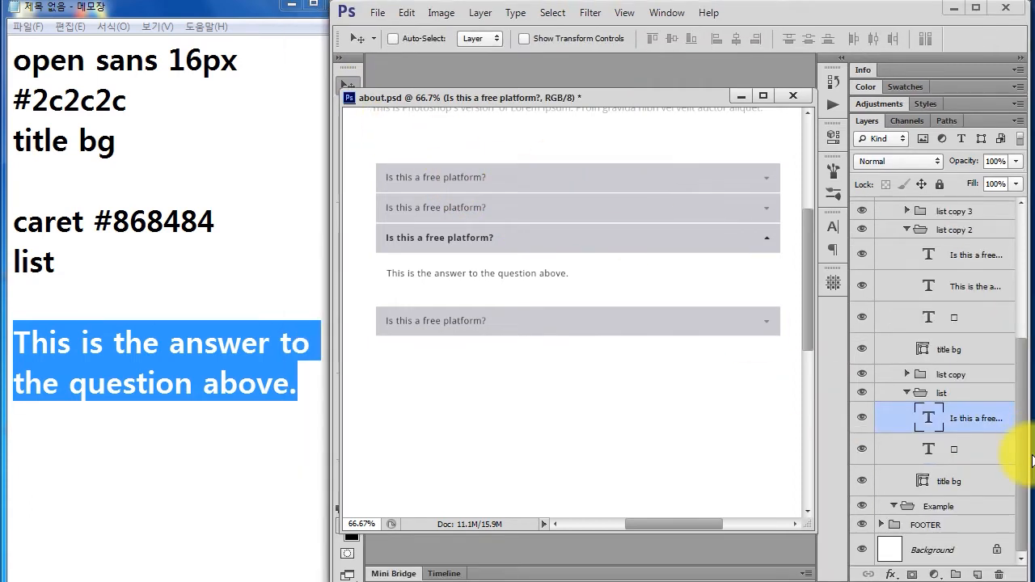
pyautogui.keyDown('ctrl'); pyautogui.click(970, 484); pyautogui.keyUp('ctrl')
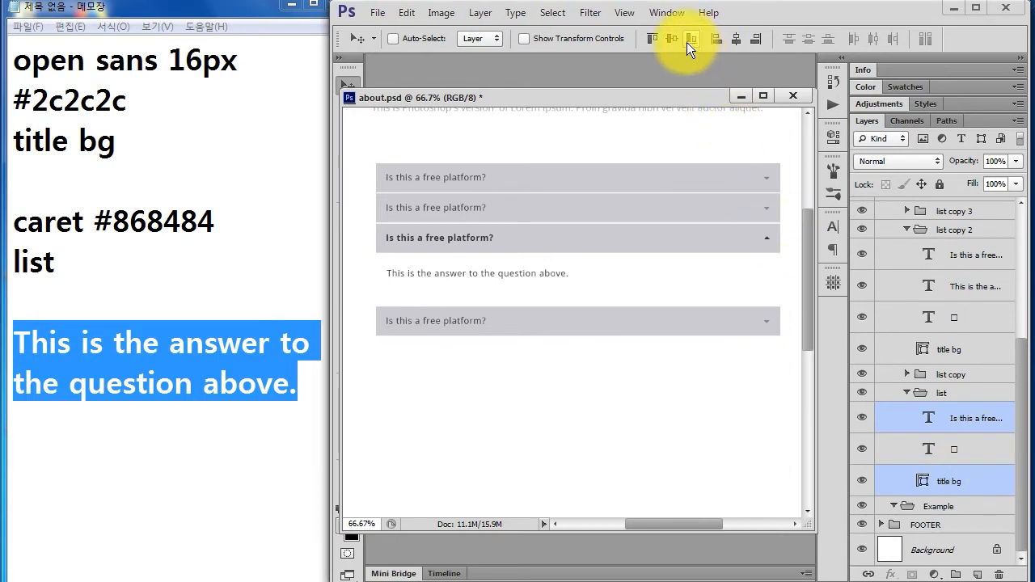
pyautogui.click(967, 349)
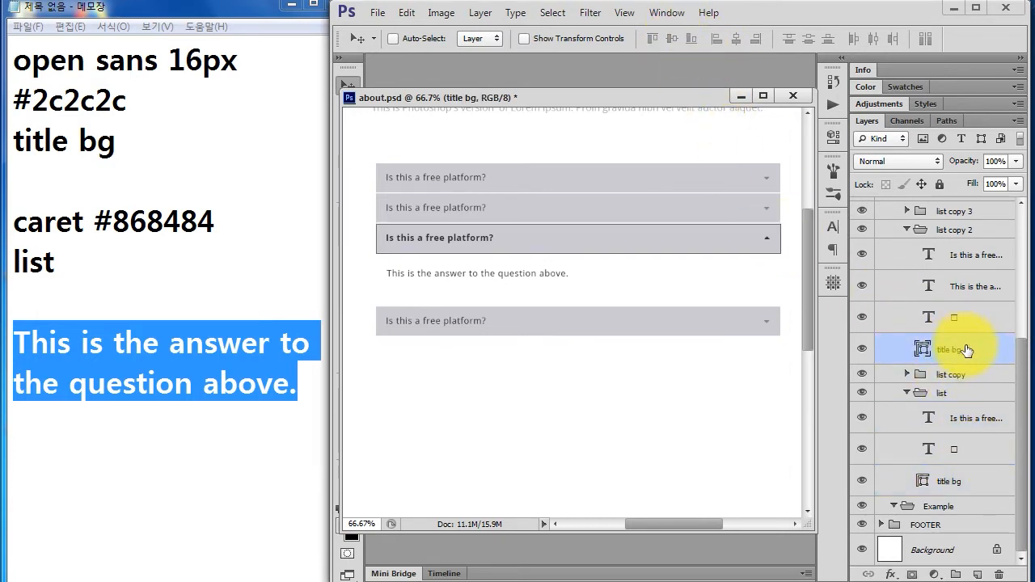
pyautogui.keyDown('ctrl'); pyautogui.click(971, 255); pyautogui.keyUp('ctrl')
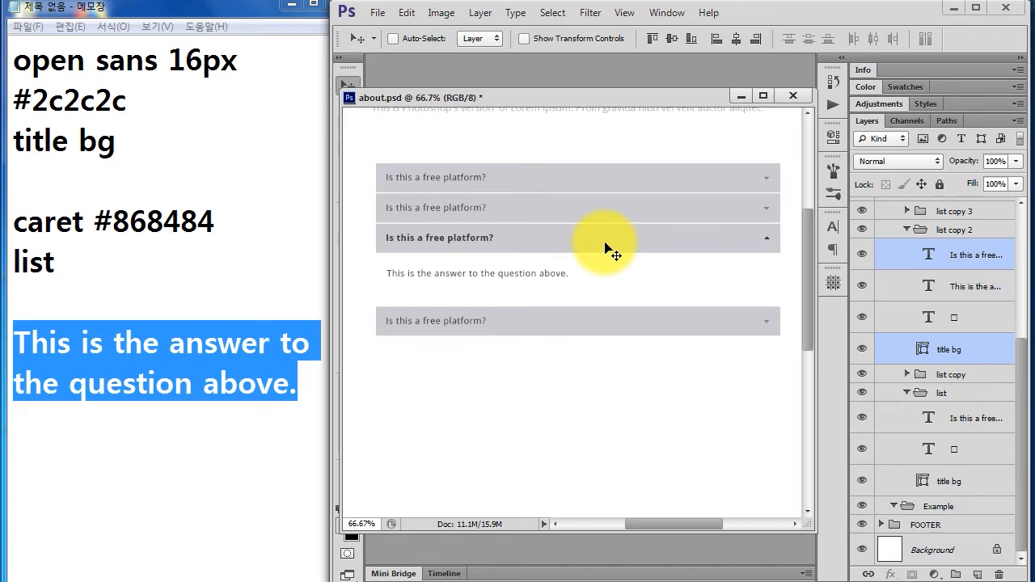
# Examine the Example portfolios section in the About.jpg reference image
pyautogui.click(542, 581)
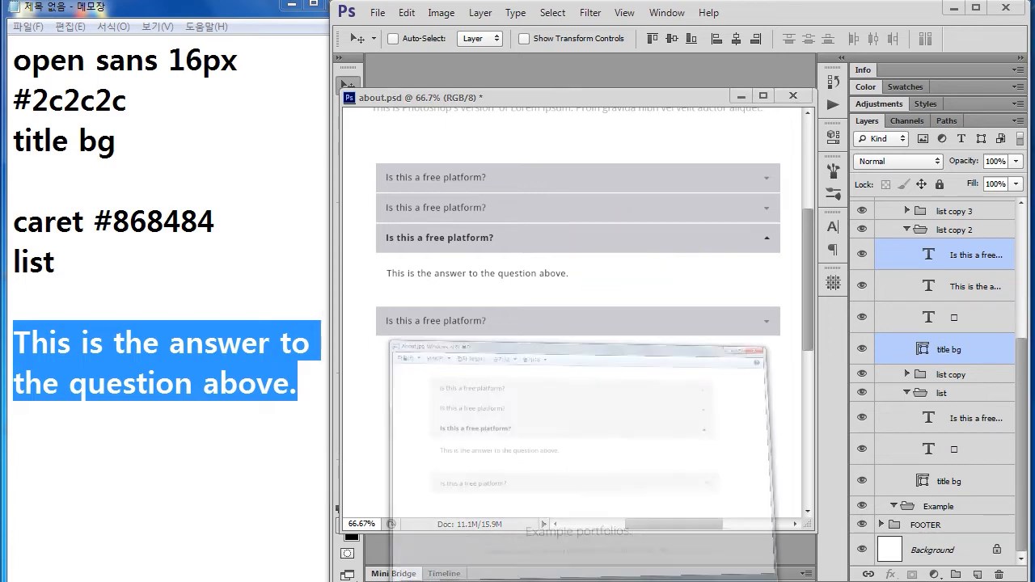
pyautogui.moveTo(661, 491); pyautogui.dragTo(643, 279)
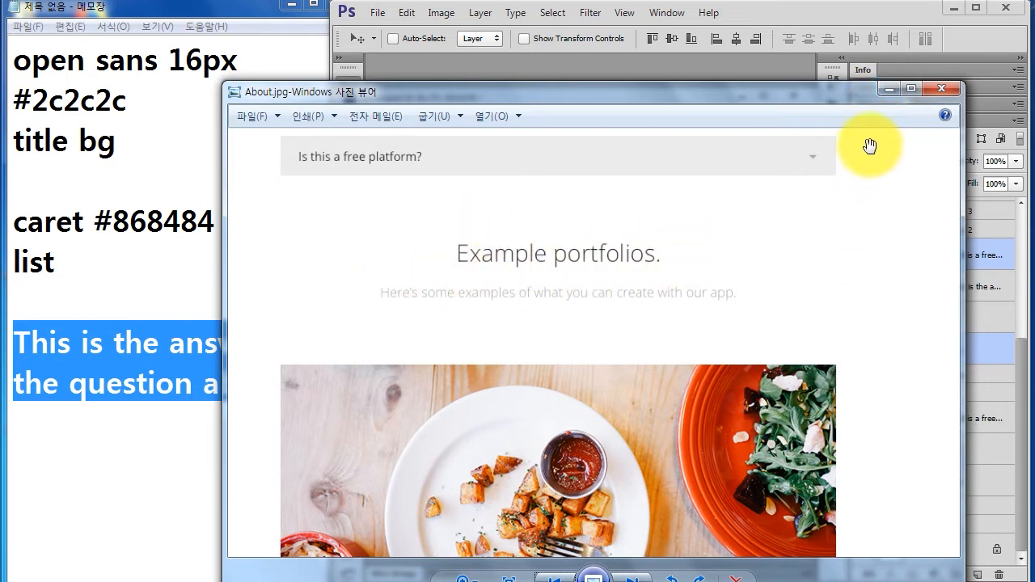
pyautogui.click(886, 89)
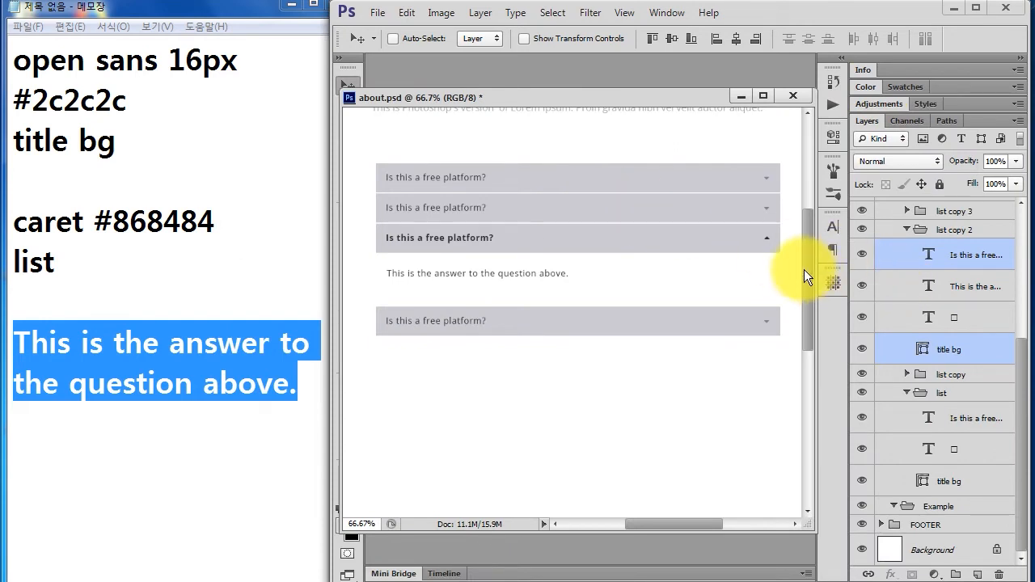
# Duplicate the Q&A heading and its grey subtitle together and place the copies below the last accordion row
pyautogui.scroll(3, 640, 189)
pyautogui.keyDown('ctrl'); pyautogui.click(558, 276); pyautogui.keyUp('ctrl')
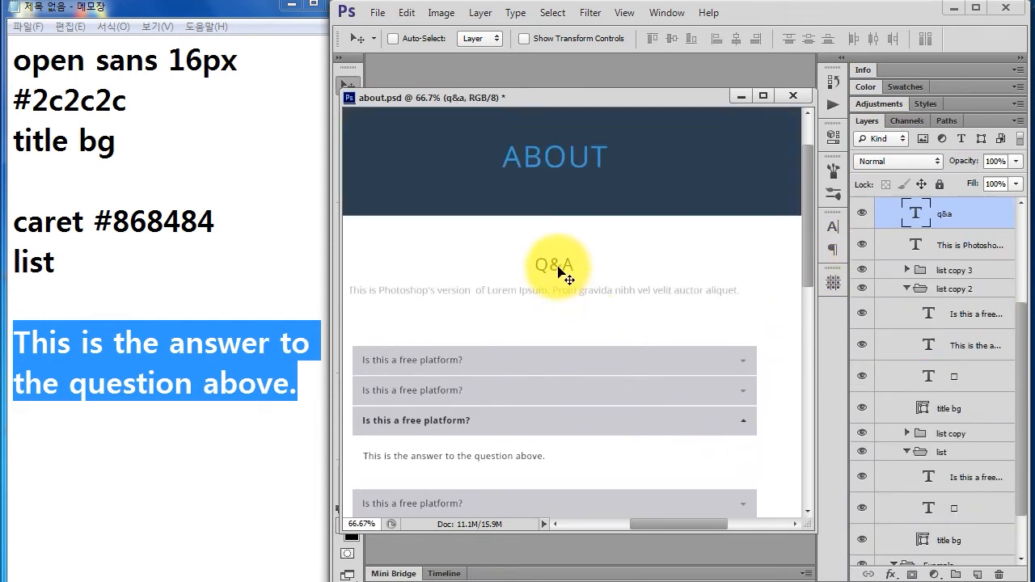
pyautogui.keyDown('shift'); pyautogui.click(970, 253); pyautogui.keyUp('shift')
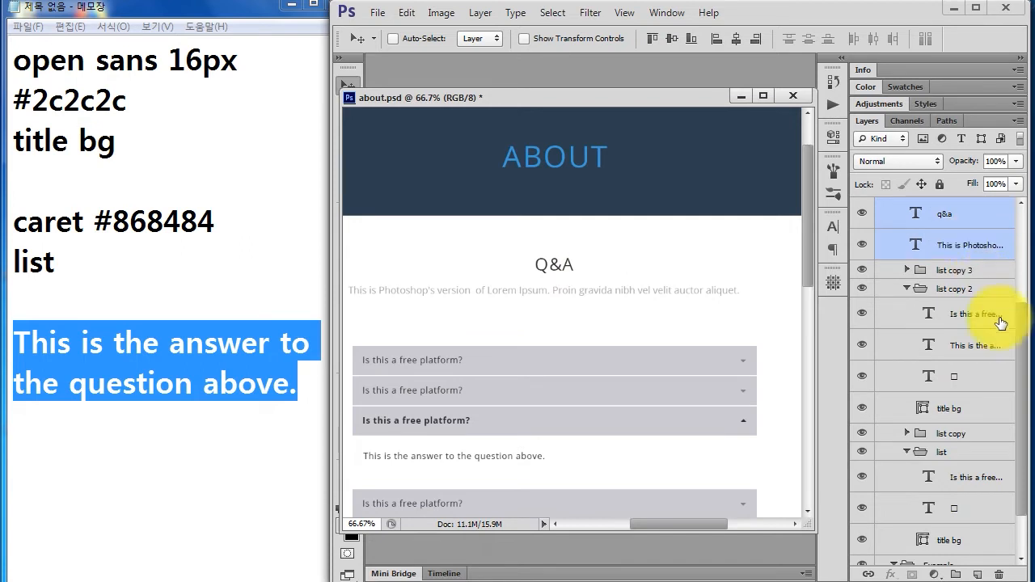
pyautogui.scroll(1, 1017, 342)
pyautogui.moveTo(897, 245); pyautogui.dragTo(1000, 291)
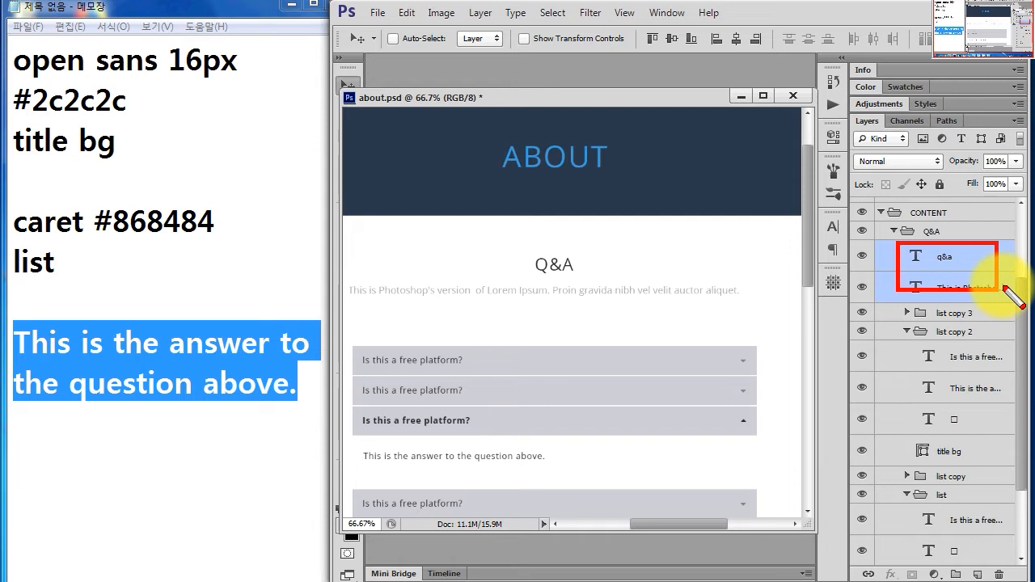
pyautogui.press('Escape')
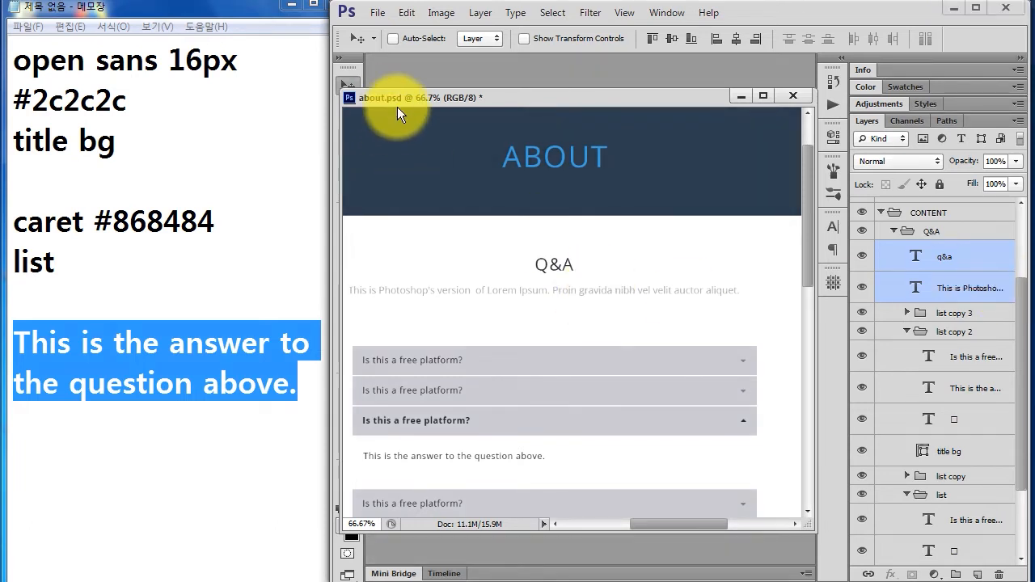
pyautogui.moveTo(340, 150); pyautogui.dragTo(379, 146)
pyautogui.scroll(-3, 598, 139)
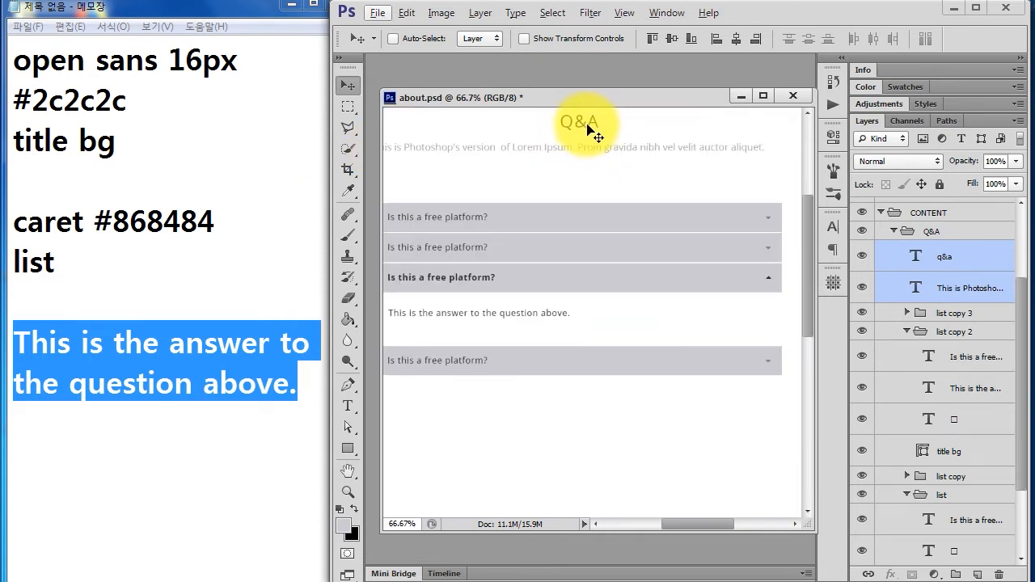
pyautogui.moveTo(584, 123); pyautogui.dragTo(588, 423)
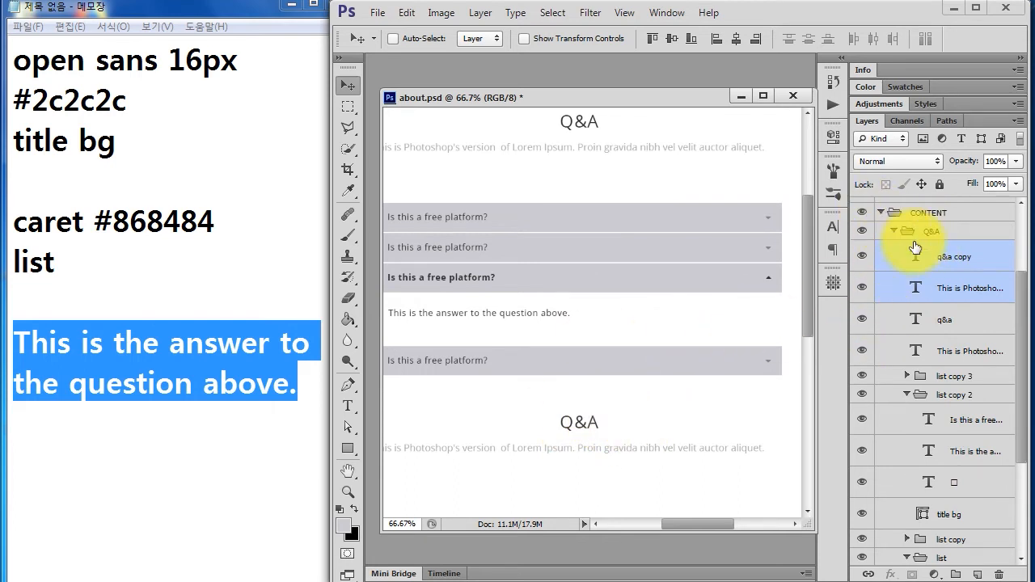
# Show the GRID overlay and nudge the copied Q&A heading and its grey subtitle down together by about 9 px
pyautogui.press('F2')
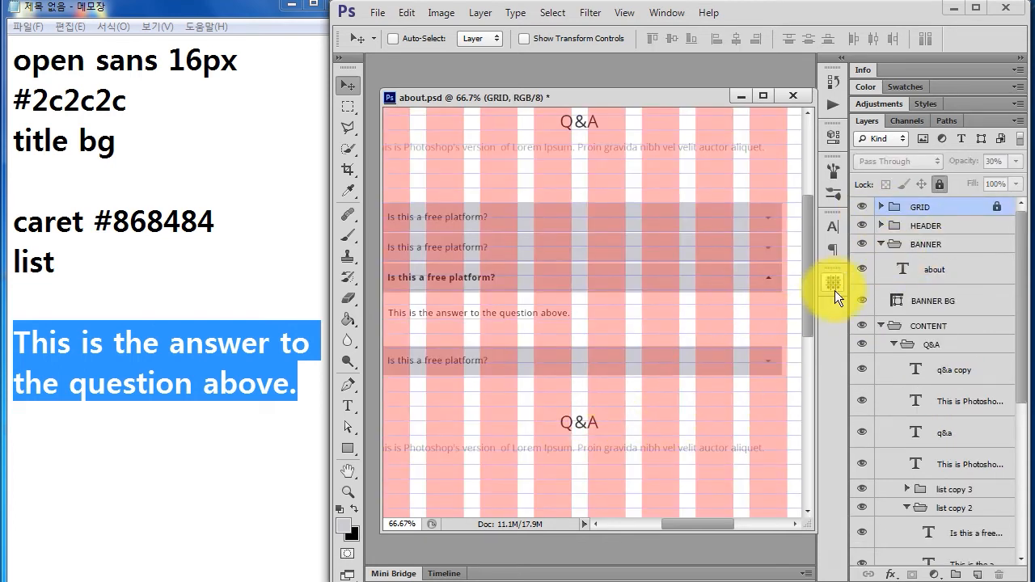
pyautogui.click(962, 372)
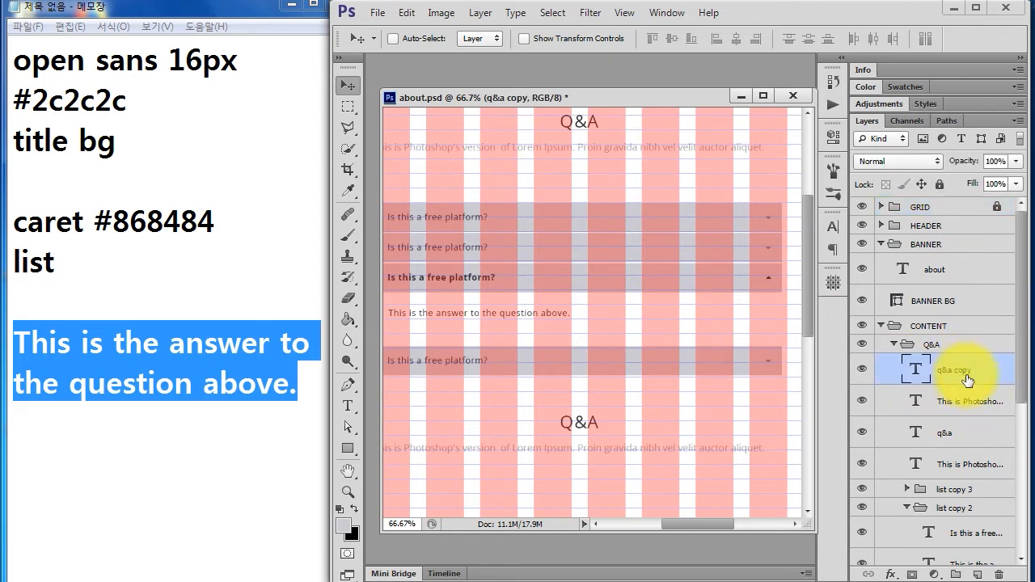
pyautogui.keyDown('shift'); pyautogui.click(967, 410); pyautogui.keyUp('shift')
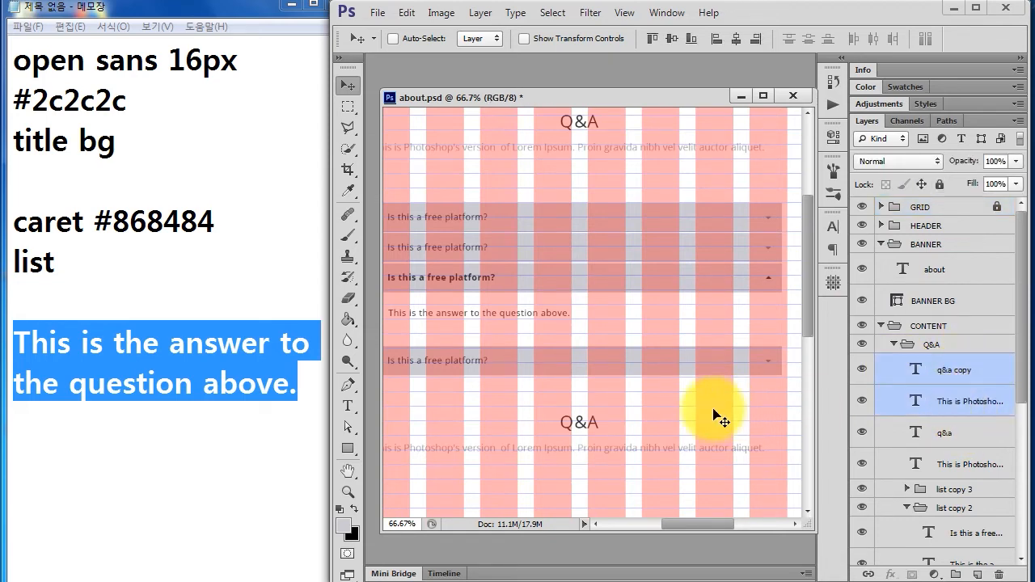
pyautogui.press('Down')
pyautogui.press('Down')
pyautogui.press('Down')
pyautogui.press('Down')
pyautogui.press('Down')
pyautogui.press('Down')
pyautogui.press('Down')
pyautogui.press('Down')
pyautogui.press('Down')
pyautogui.press('Down')
pyautogui.press('Down')
pyautogui.press('Down')
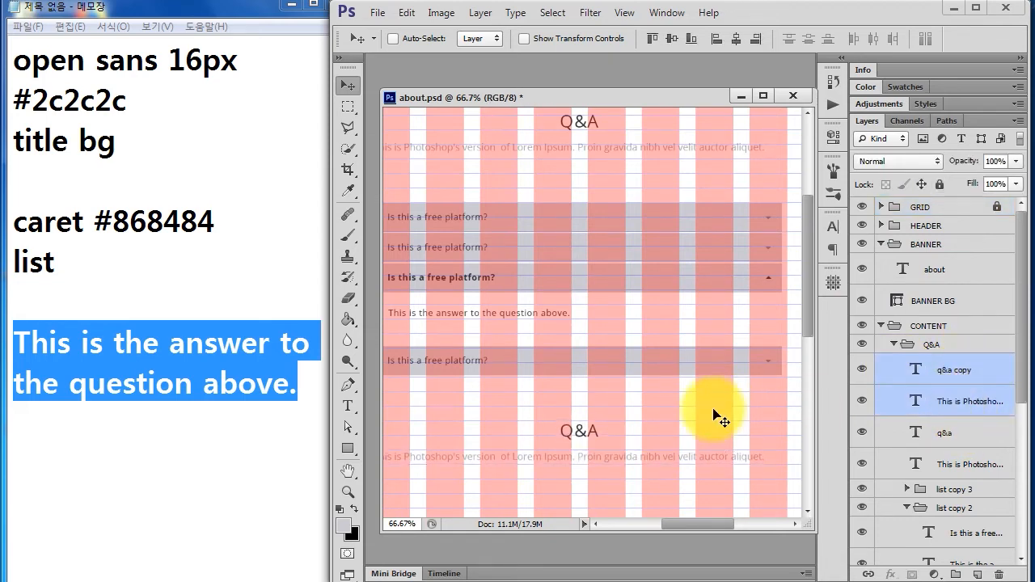
pyautogui.press('Up')
pyautogui.press('Up')
pyautogui.press('Up')
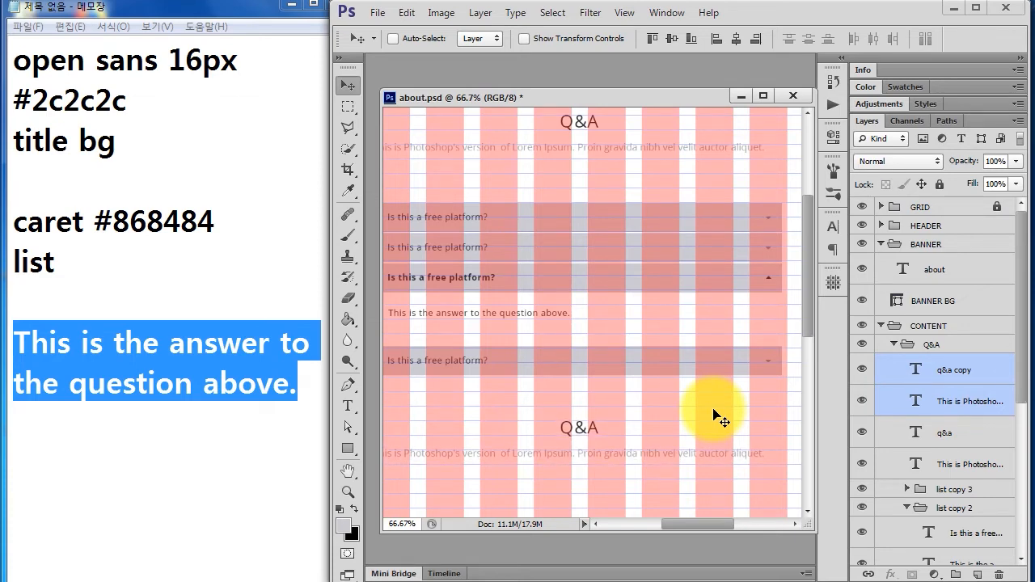
# Nudge only the copied grey subtitle down about 6 px to sit on the baseline grid
pyautogui.scroll(2, 612, 421)
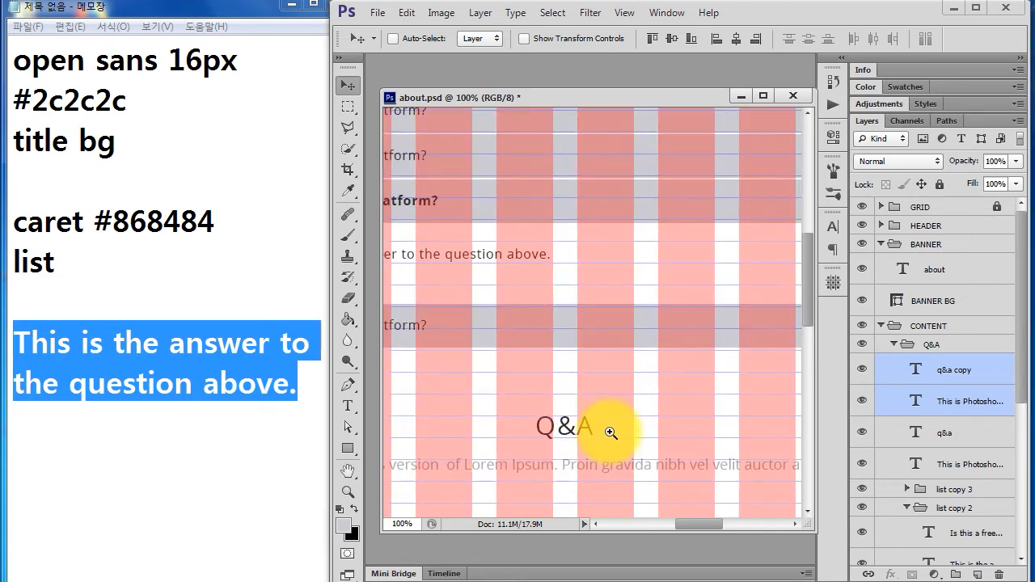
pyautogui.moveTo(502, 411); pyautogui.dragTo(646, 267)
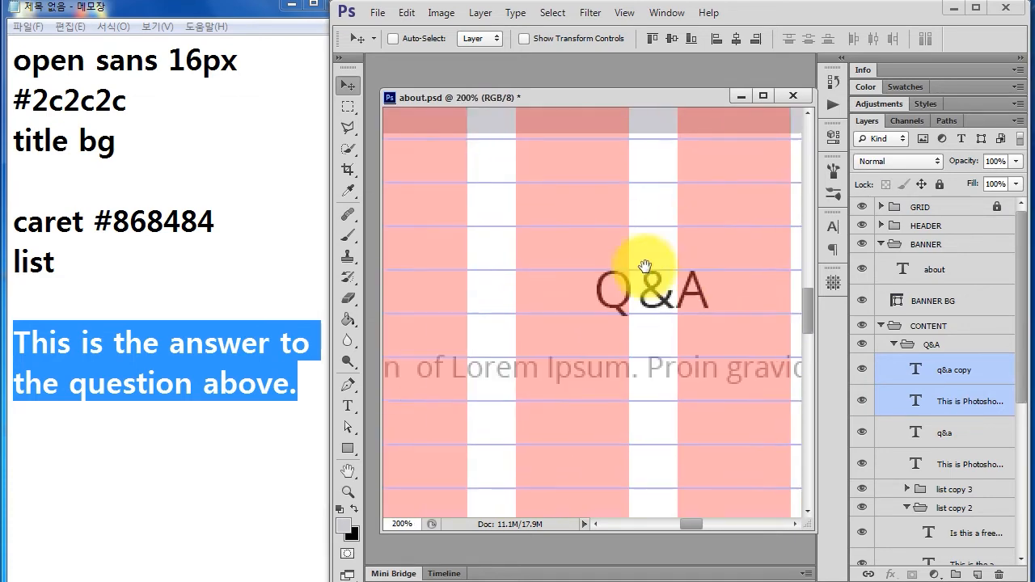
pyautogui.click(949, 405)
pyautogui.press('Down')
pyautogui.press('Down')
pyautogui.press('Down')
pyautogui.press('Down')
pyautogui.press('Down')
pyautogui.press('Down')
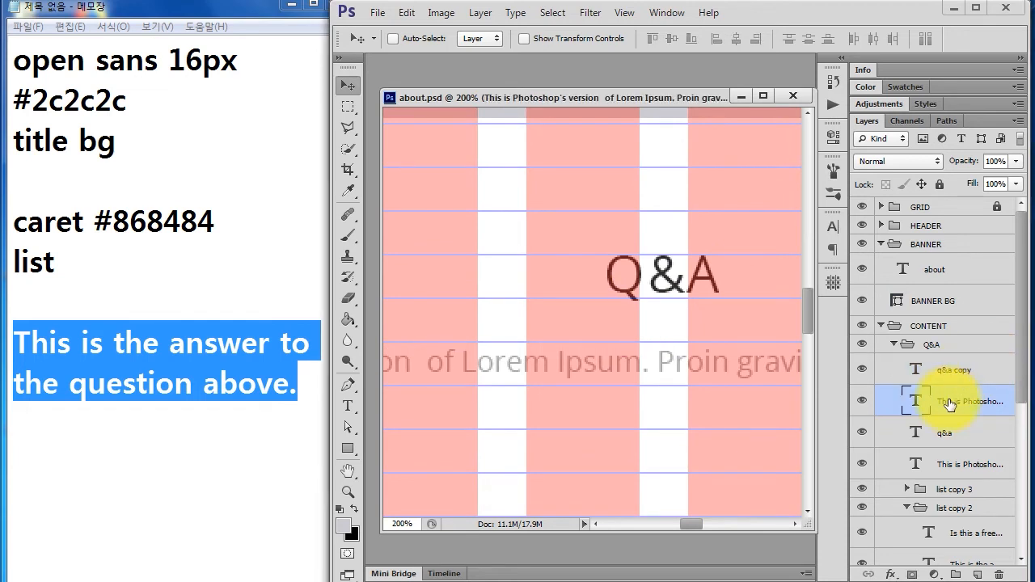
# Replace the copied Q&A heading's text with EXAMPLE
pyautogui.moveTo(751, 293); pyautogui.dragTo(605, 308)
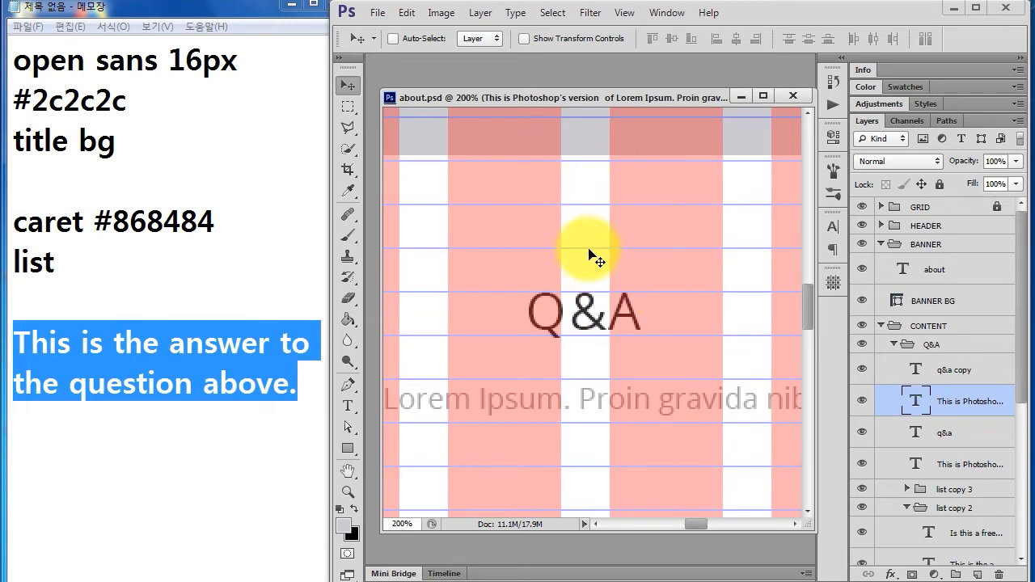
pyautogui.doubleClick(916, 370)
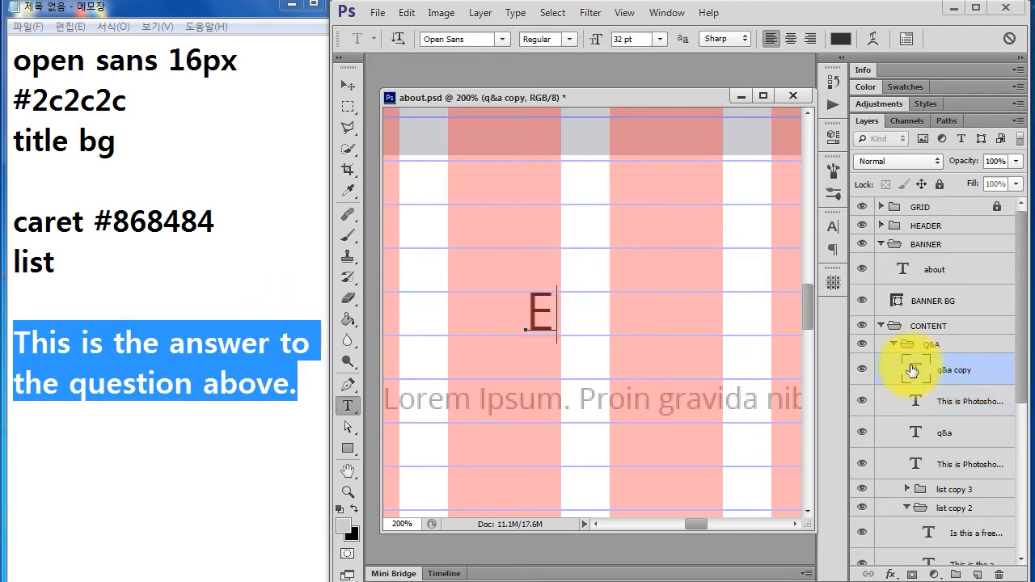
pyautogui.write('EXAMPLE')
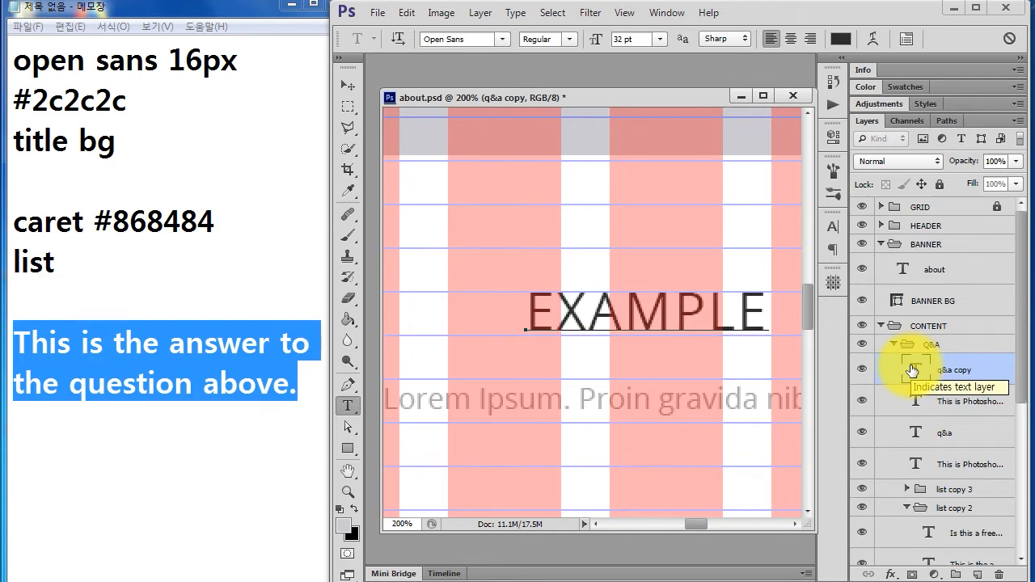
pyautogui.hotkey('ctrl', 'Return')
pyautogui.press('v')
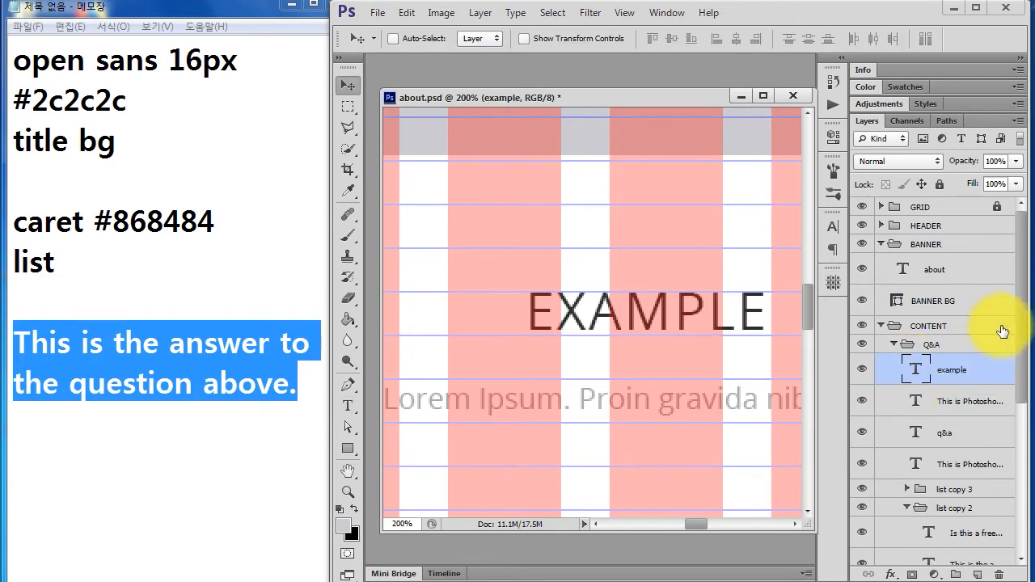
# Center the EXAMPLE heading horizontally on the Background layer
pyautogui.moveTo(1023, 317); pyautogui.dragTo(1016, 469)
pyautogui.click(943, 542)
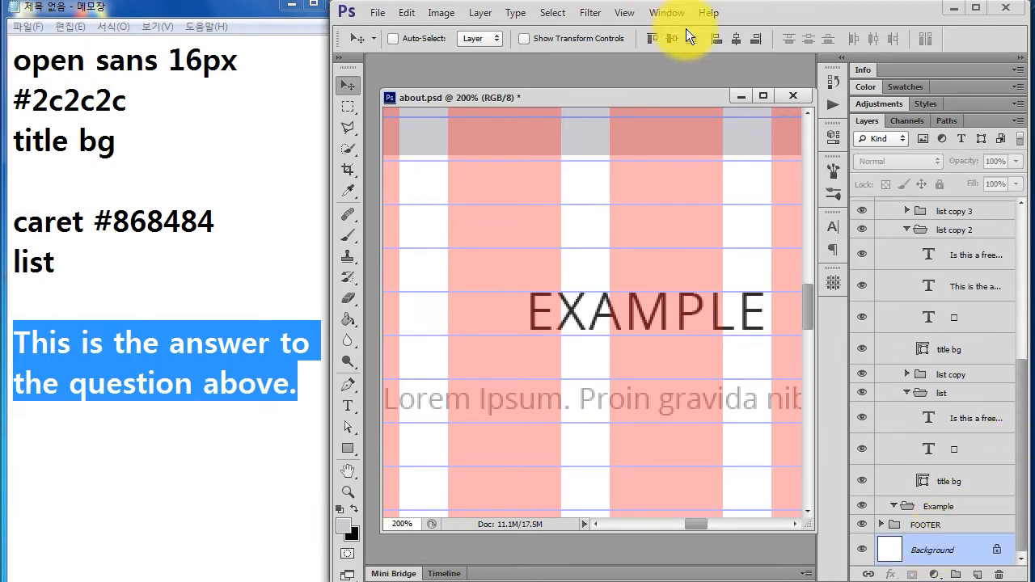
pyautogui.click(730, 39)
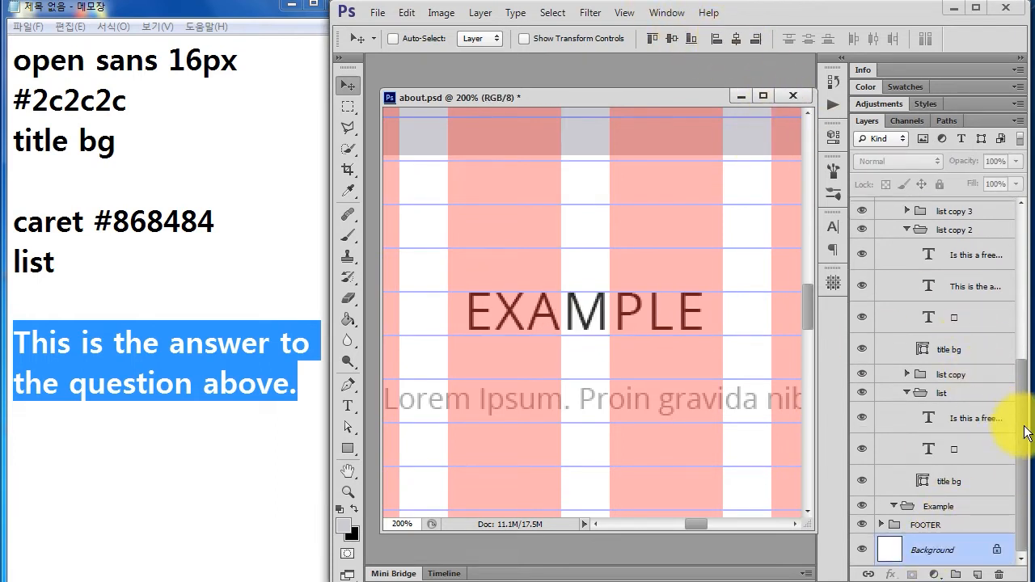
# Try to move the EXAMPLE heading and its subtitle layers into the Example group
pyautogui.moveTo(1020, 428); pyautogui.dragTo(1031, 311)
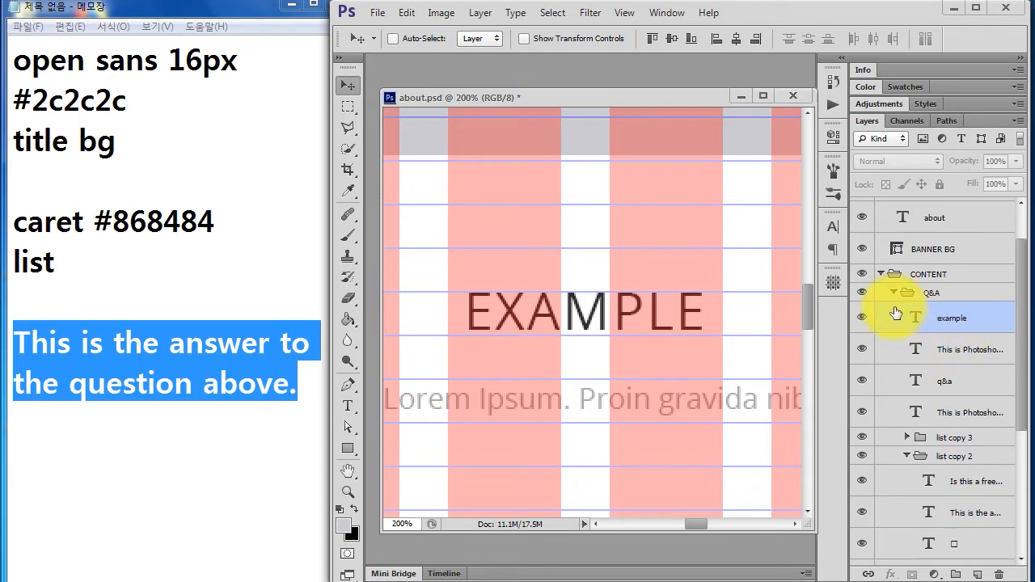
pyautogui.hotkey('ctrl', '2')
pyautogui.moveTo(969, 361); pyautogui.dragTo(993, 361)
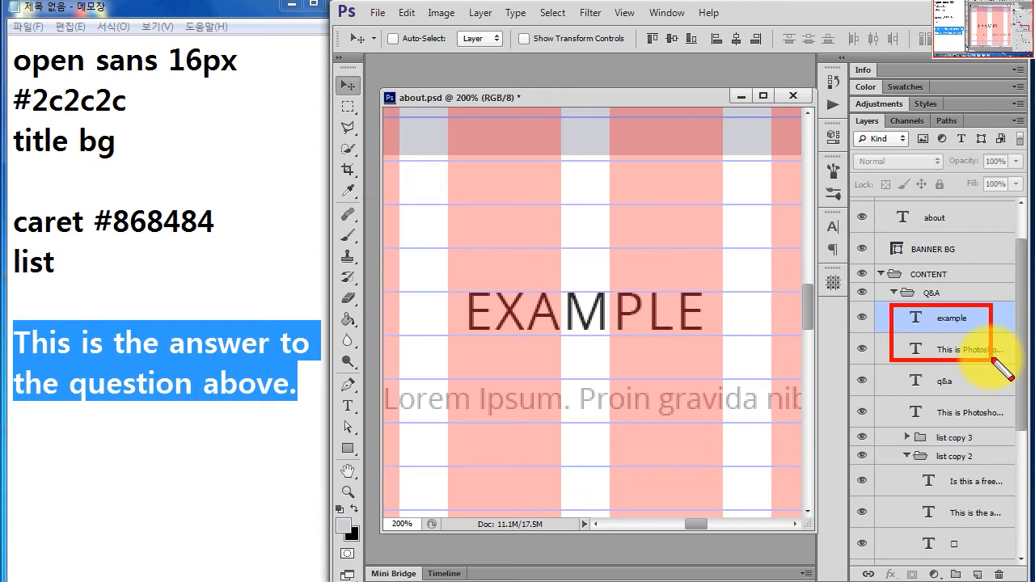
pyautogui.moveTo(1002, 368); pyautogui.dragTo(966, 581)
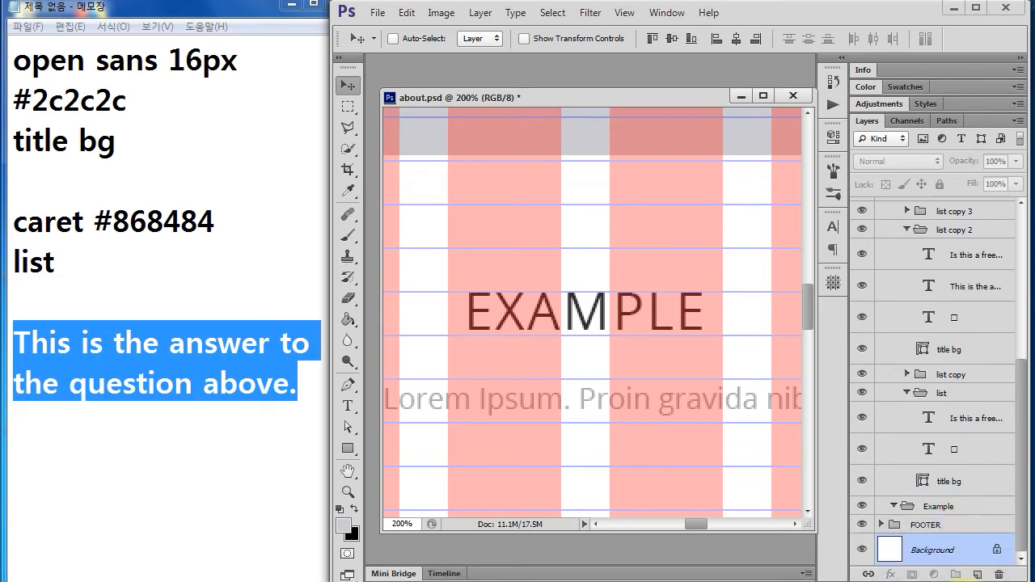
pyautogui.moveTo(938, 507); pyautogui.dragTo(938, 510)
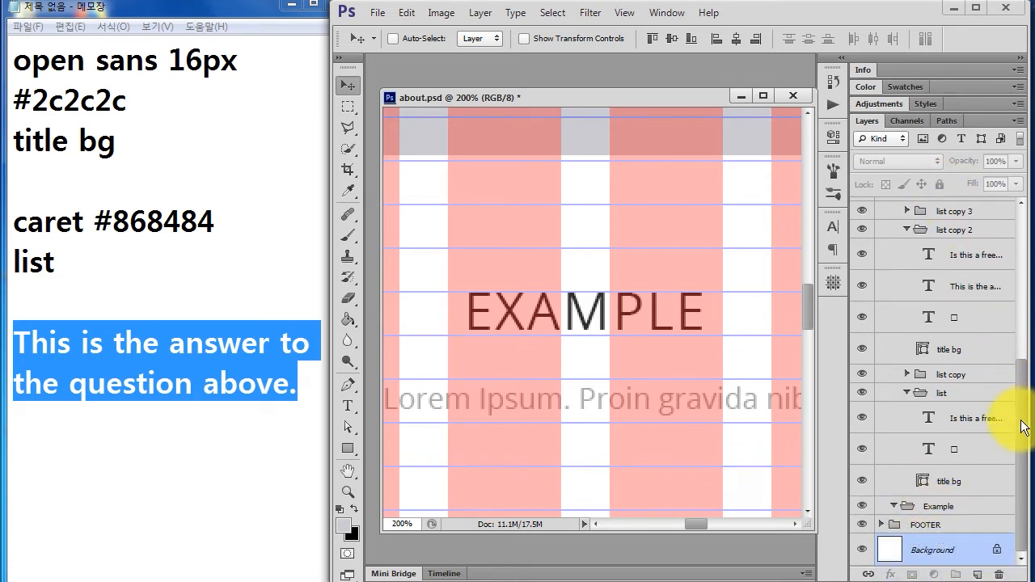
pyautogui.moveTo(1023, 427); pyautogui.dragTo(1019, 287)
pyautogui.moveTo(982, 393); pyautogui.dragTo(958, 388)
pyautogui.moveTo(1018, 454); pyautogui.dragTo(1015, 262)
pyautogui.moveTo(939, 373); pyautogui.dragTo(922, 342)
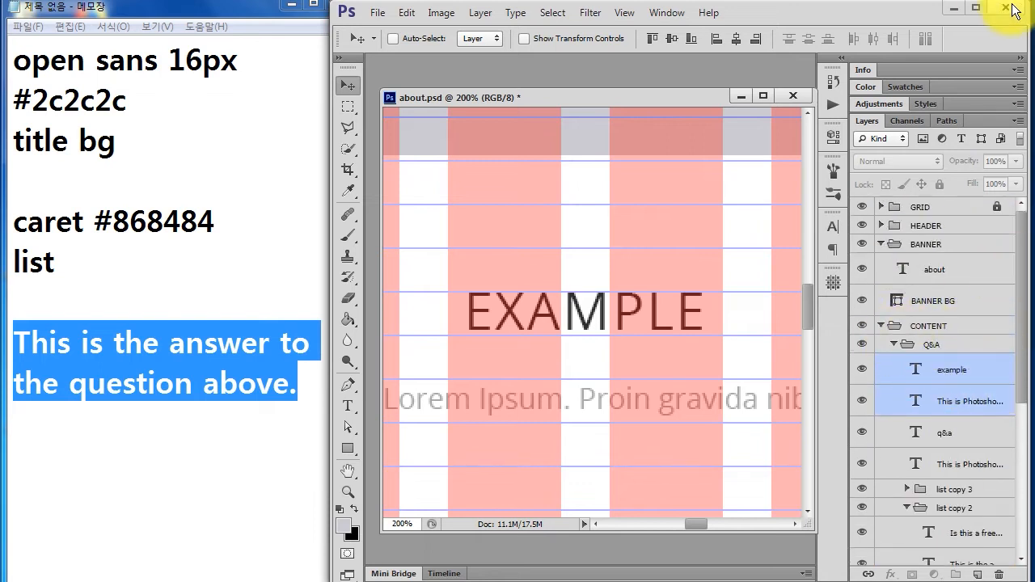
# Maximize the program window, reposition the about.psd window and widen the layer list so longer layer names fit
pyautogui.click(976, 9)
pyautogui.moveTo(693, 97); pyautogui.dragTo(514, 82)
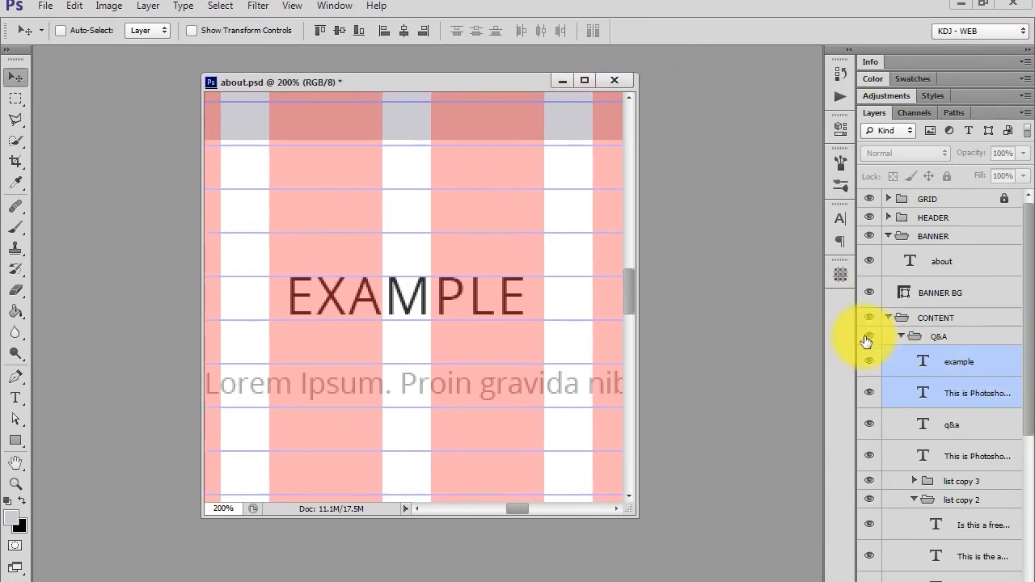
pyautogui.moveTo(856, 336); pyautogui.dragTo(764, 324)
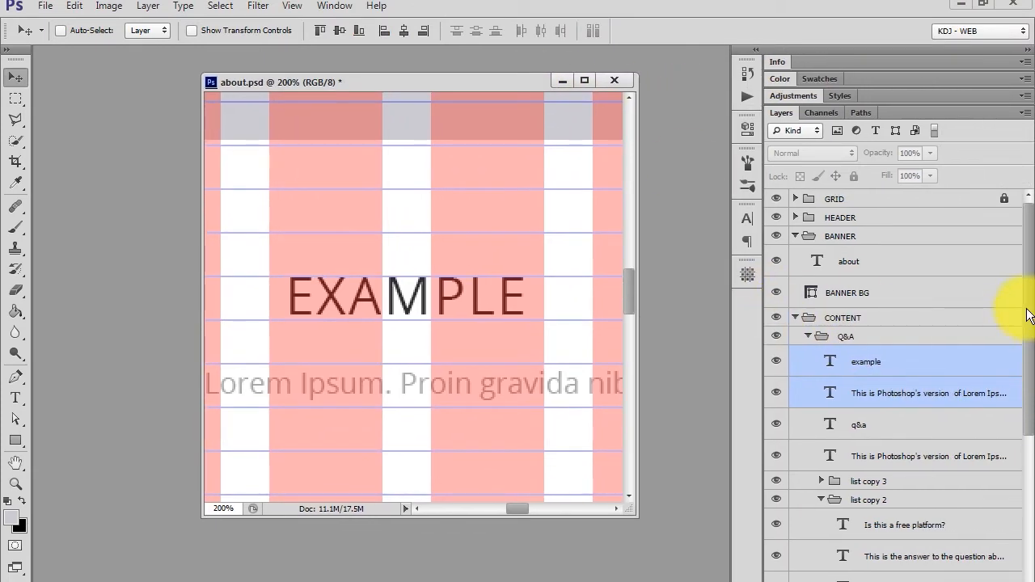
# Move the example heading layer and its subtitle layer from the Q&A group into the Example group
pyautogui.scroll(-3, 1029, 316)
pyautogui.moveTo(924, 296); pyautogui.dragTo(861, 277)
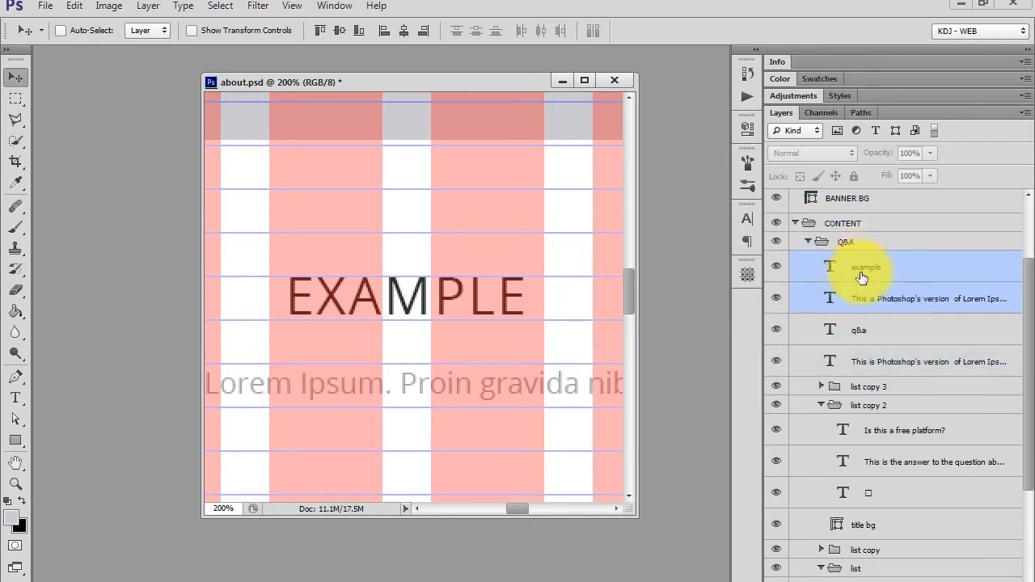
pyautogui.click(858, 223)
pyautogui.click(845, 241)
pyautogui.click(849, 224)
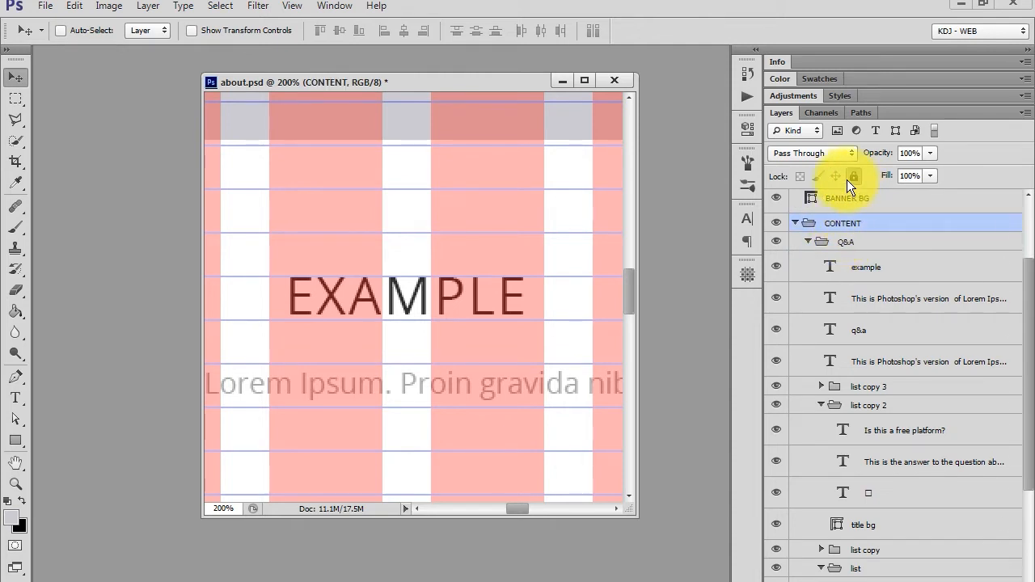
pyautogui.click(872, 269)
pyautogui.keyDown('shift'); pyautogui.click(885, 327); pyautogui.keyUp('shift')
pyautogui.click(862, 267)
pyautogui.keyDown('shift'); pyautogui.click(878, 299); pyautogui.keyUp('shift')
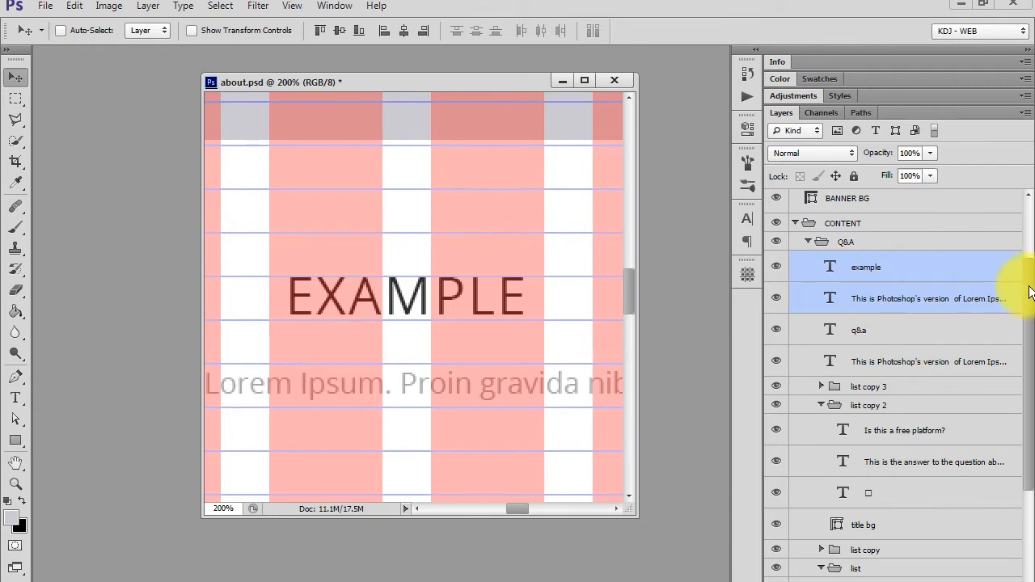
pyautogui.scroll(-2, 1031, 293)
pyautogui.moveTo(848, 218); pyautogui.dragTo(854, 529)
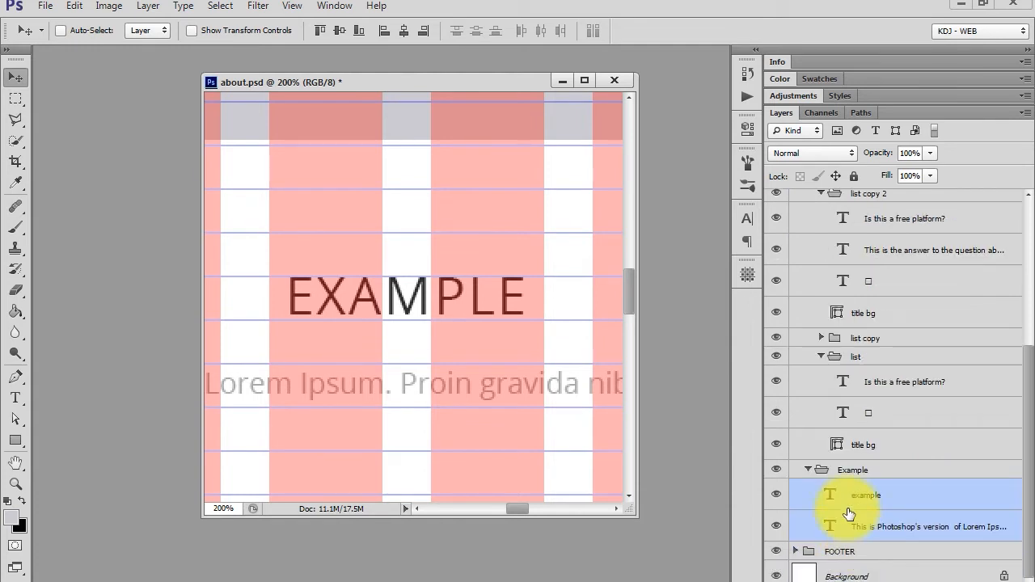
# Collapse the Q&A layer group and make the Example group active
pyautogui.click(820, 469)
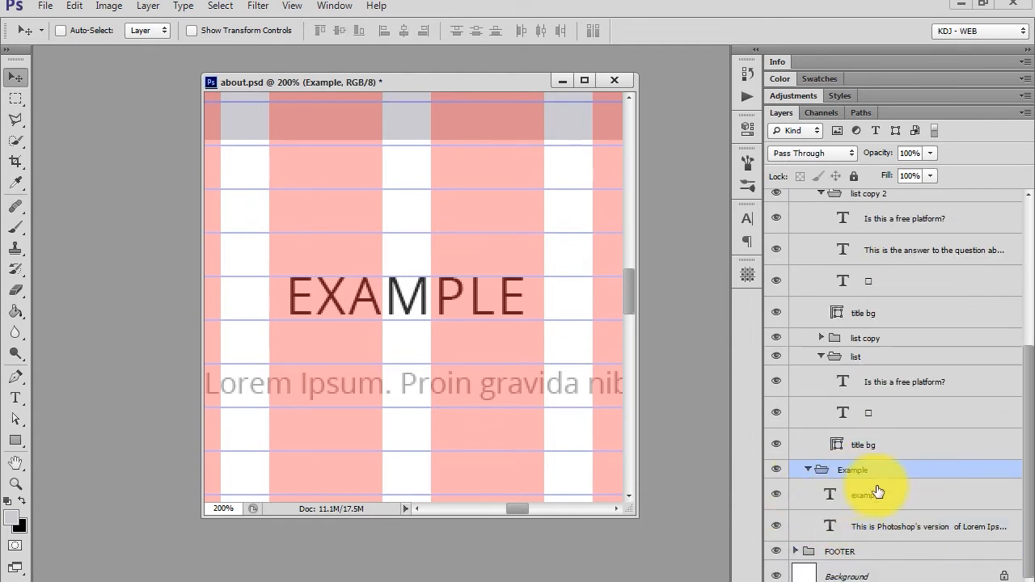
pyautogui.moveTo(1034, 405); pyautogui.dragTo(1028, 279)
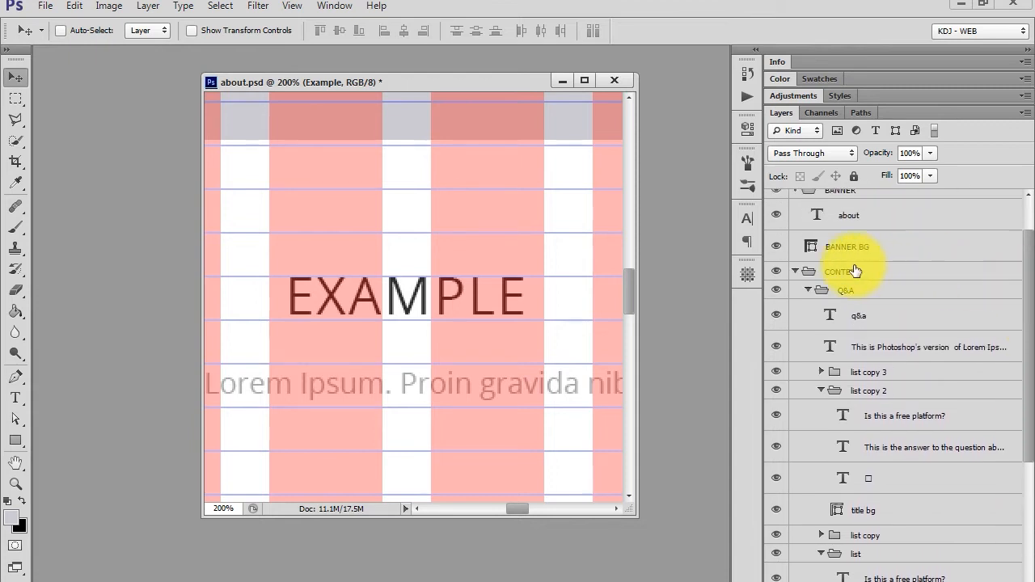
pyautogui.click(807, 290)
pyautogui.click(881, 340)
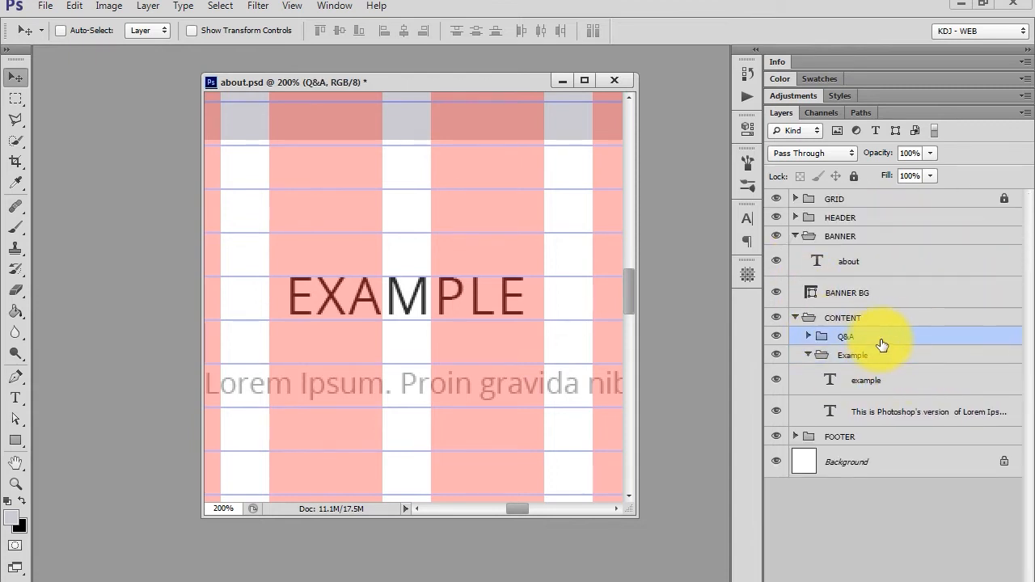
pyautogui.click(884, 356)
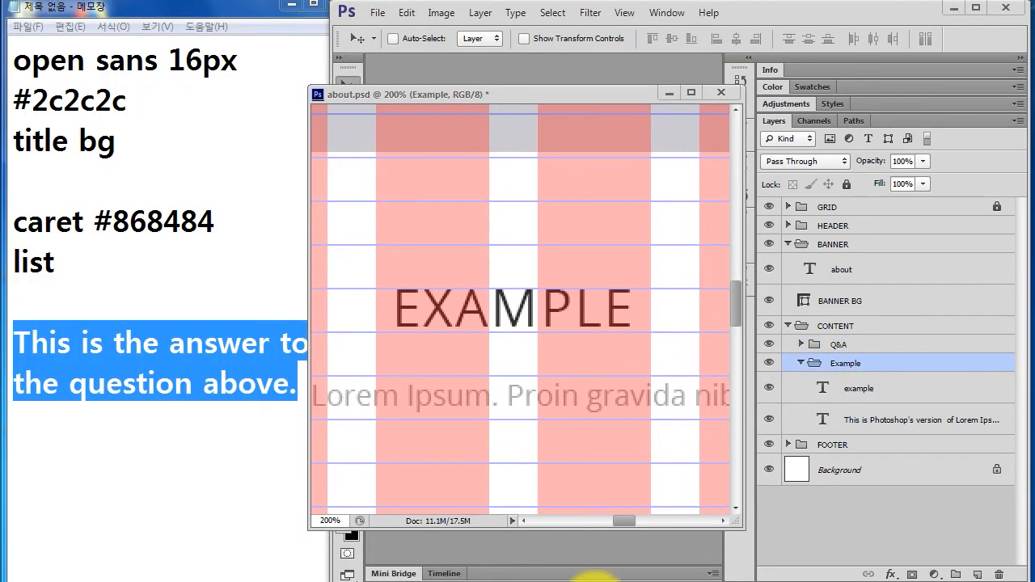
# Examine the portfolio image, its caption and link, and the side arrows in the About.jpg reference image
pyautogui.click(593, 576)
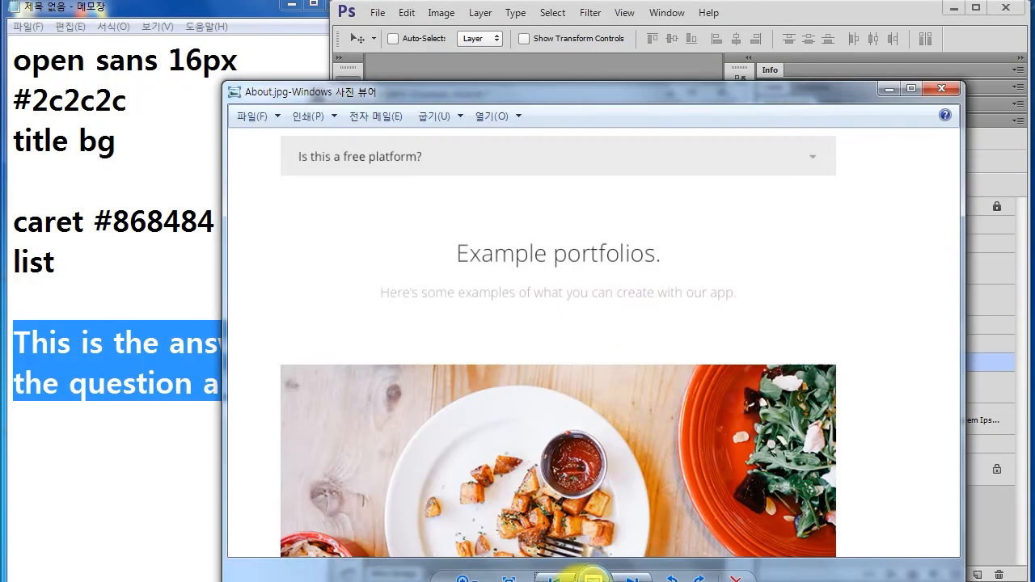
pyautogui.scroll(-3, 722, 291)
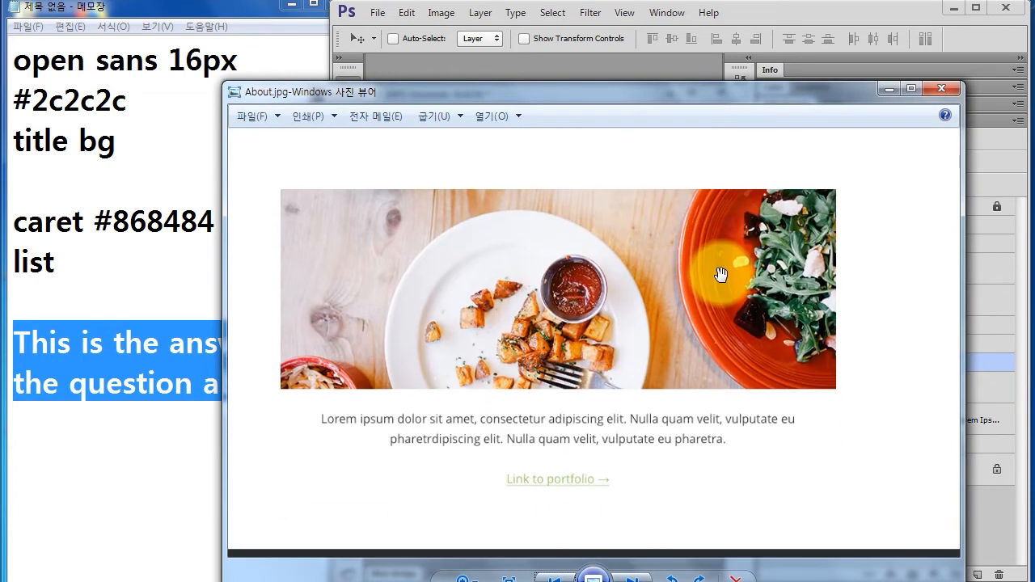
pyautogui.scroll(-2, 721, 275)
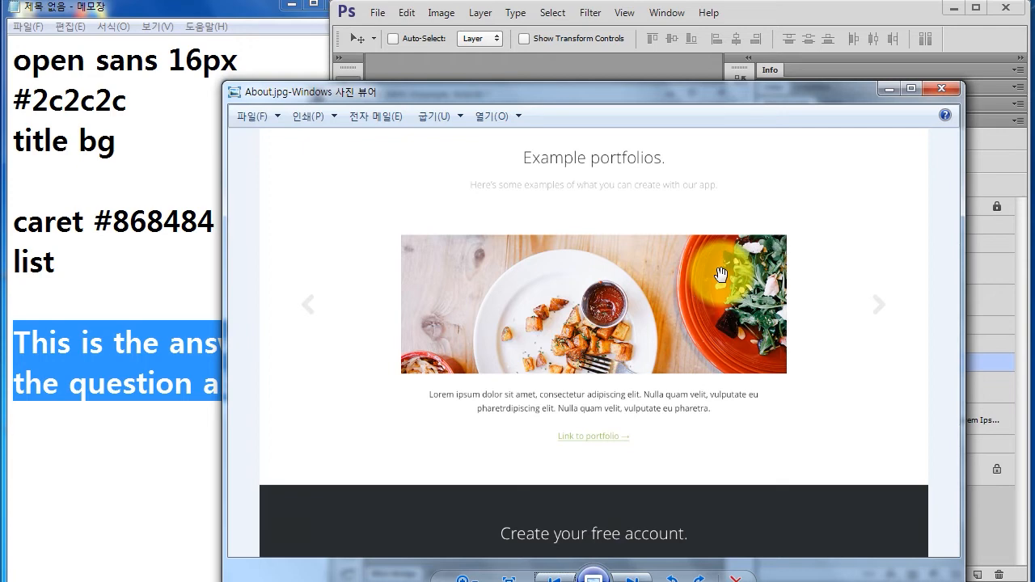
pyautogui.click(941, 88)
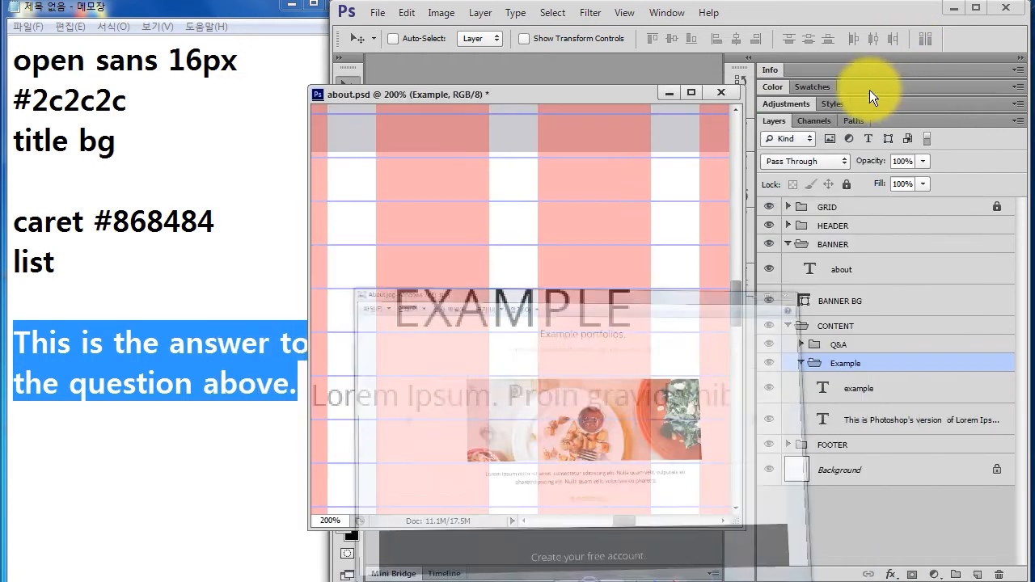
# Save about.psd, maximize the program window and move the document window aside
pyautogui.hotkey('ctrl', 's')
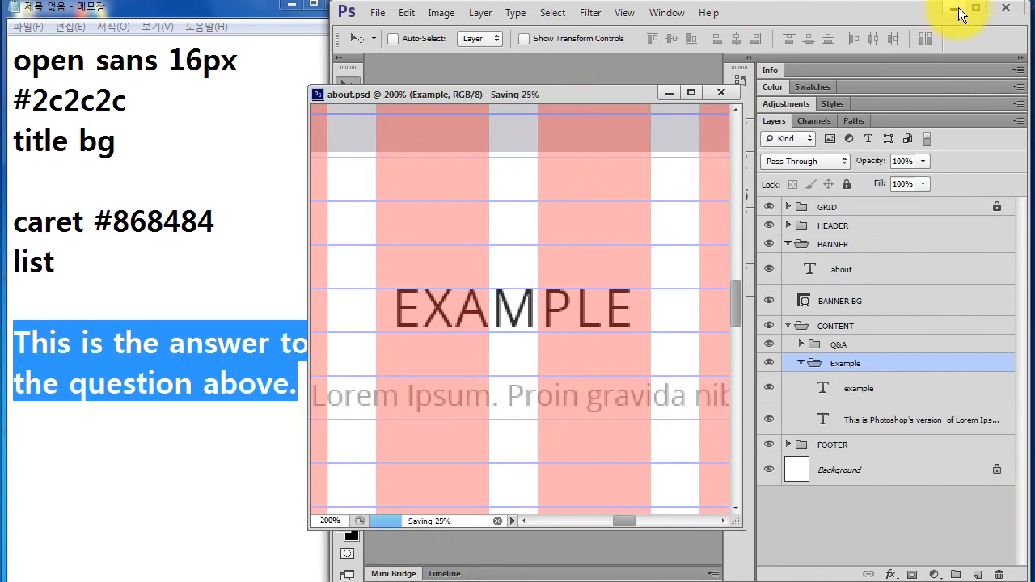
pyautogui.click(976, 7)
pyautogui.moveTo(406, 96); pyautogui.dragTo(188, 95)
pyautogui.hotkey('ctrl', '-')
pyautogui.hotkey('ctrl', '-')
pyautogui.hotkey('ctrl', '-')
pyautogui.hotkey('ctrl', '-')
pyautogui.hotkey('ctrl', '-')
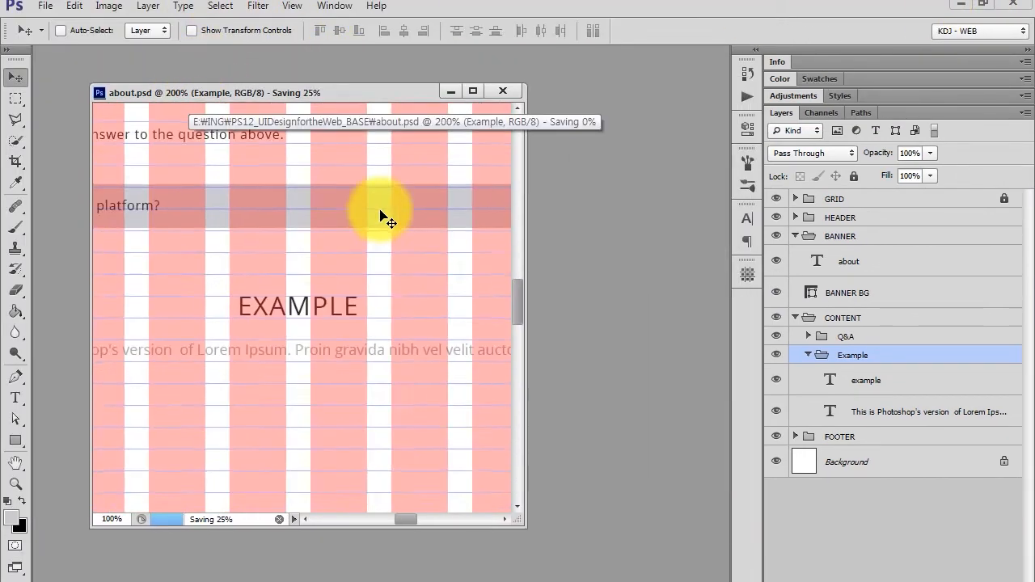
pyautogui.hotkey('ctrl', '2')
pyautogui.moveTo(191, 331); pyautogui.dragTo(210, 352)
pyautogui.moveTo(403, 334); pyautogui.dragTo(415, 352)
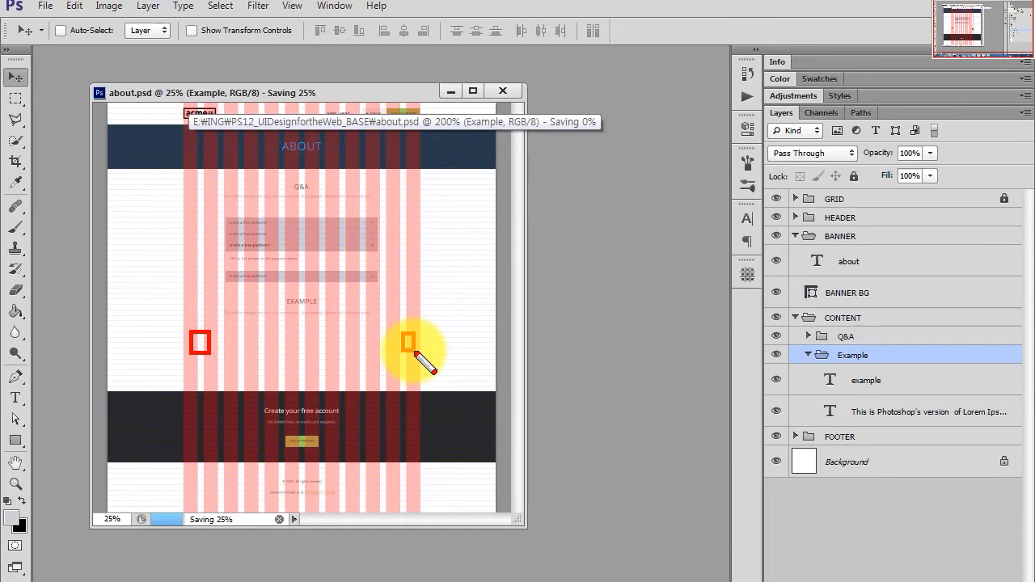
pyautogui.press('Escape')
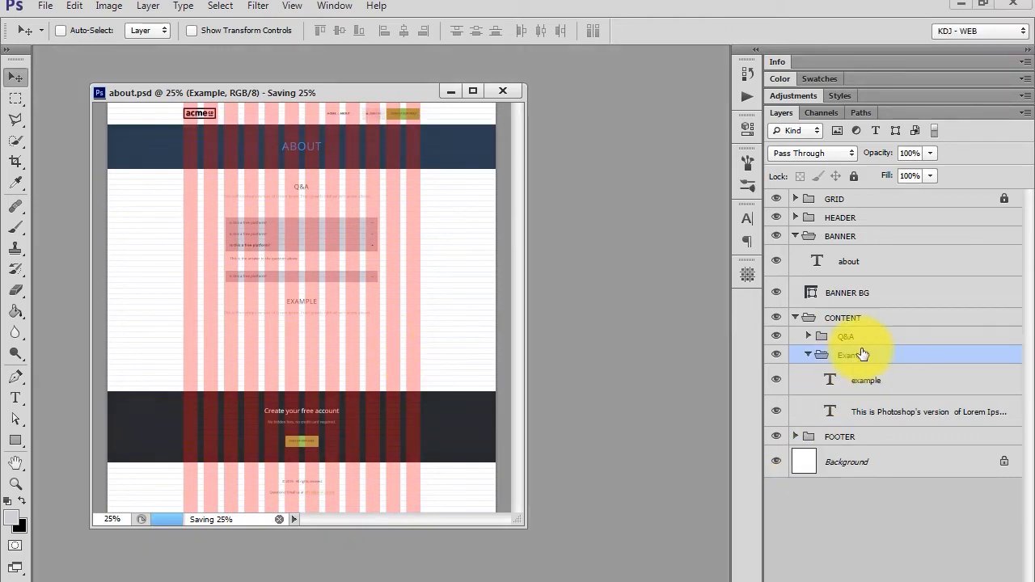
# Open homepage.psd, arrange its window alongside about.psd and hide its GRID layer group
pyautogui.hotkey('ctrl', 'o')
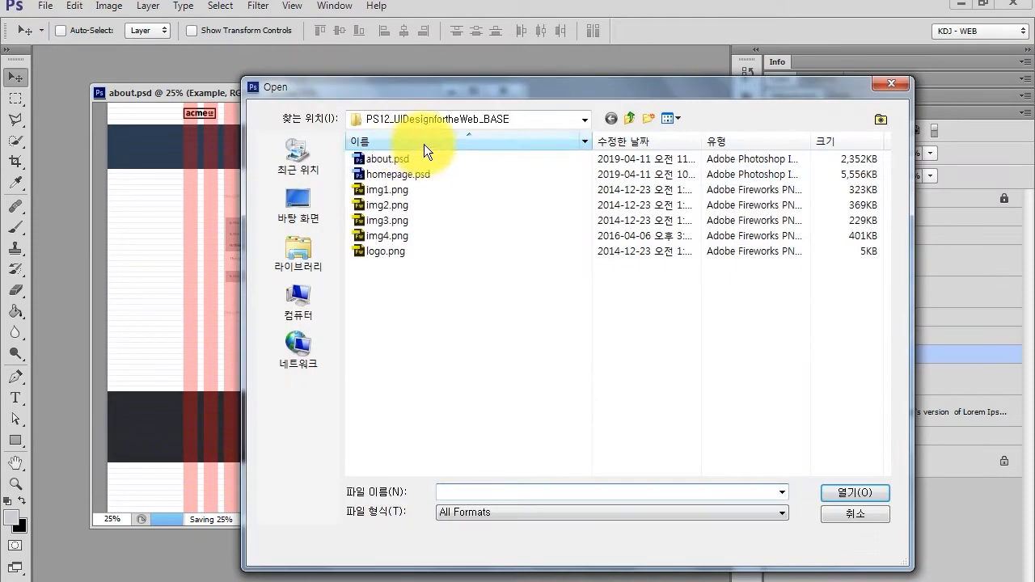
pyautogui.click(404, 173)
pyautogui.click(830, 493)
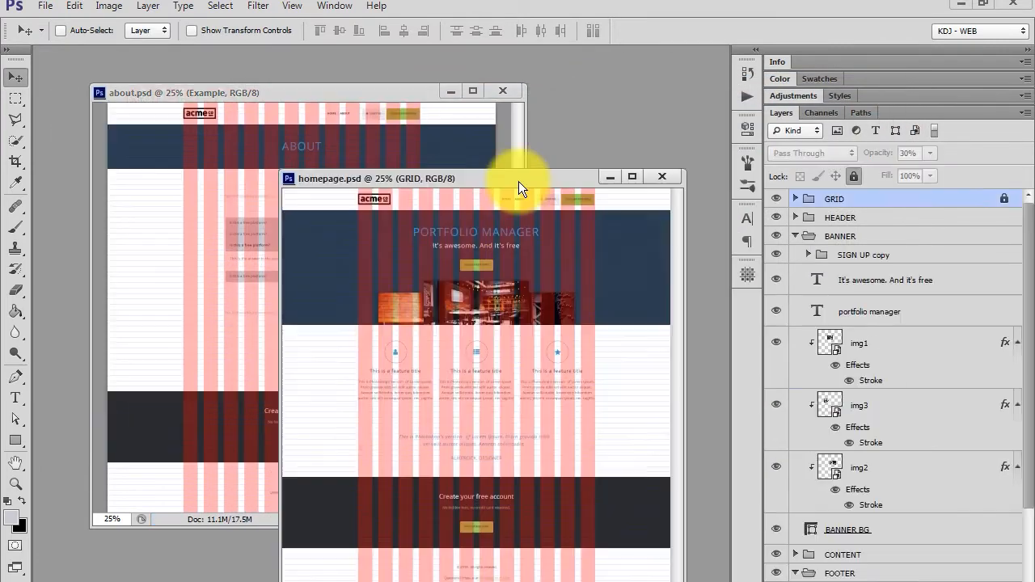
pyautogui.click(402, 94)
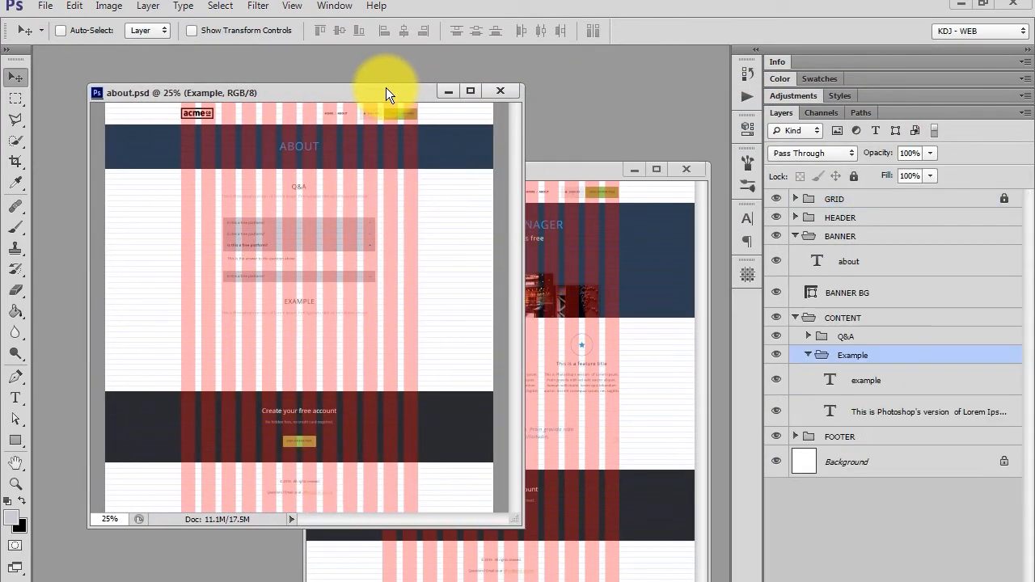
pyautogui.moveTo(347, 87); pyautogui.dragTo(308, 61)
pyautogui.click(550, 172)
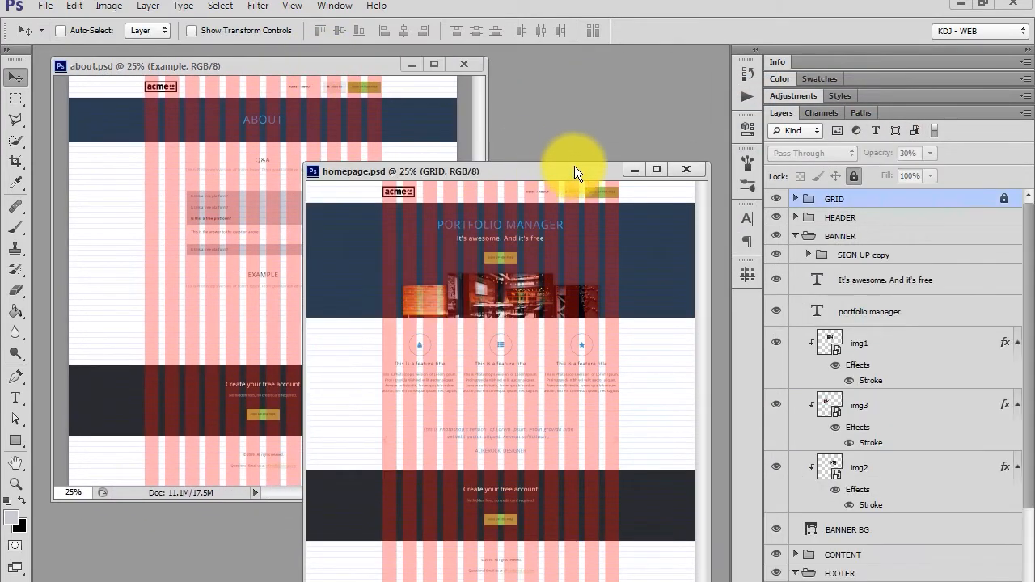
pyautogui.click(776, 199)
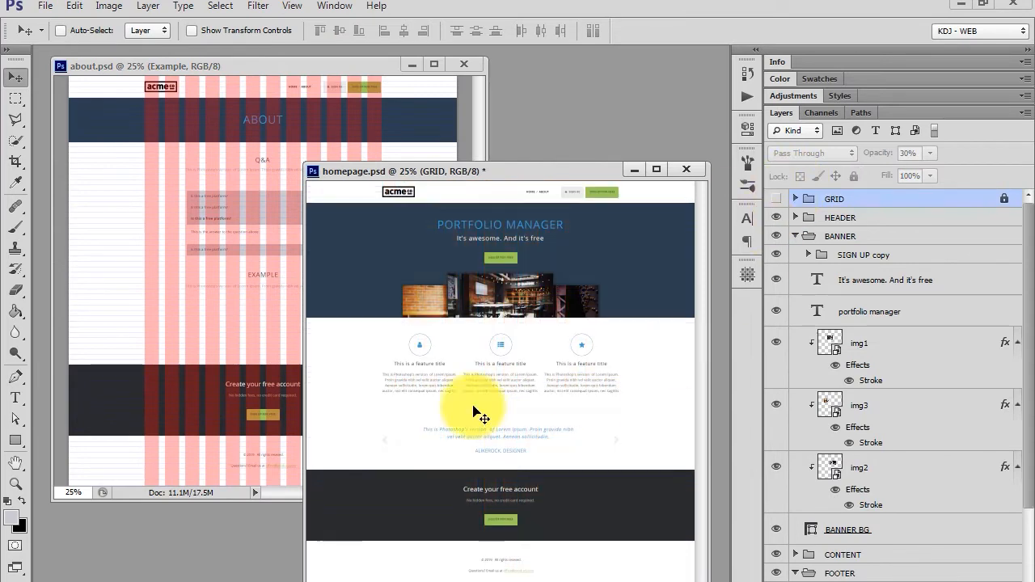
# Try copying the fa-chevron-left and fa-chevron-right layers straight from the homepage's testimonial group into about.psd
pyautogui.keyDown('ctrl'); pyautogui.click(393, 447); pyautogui.keyUp('ctrl')
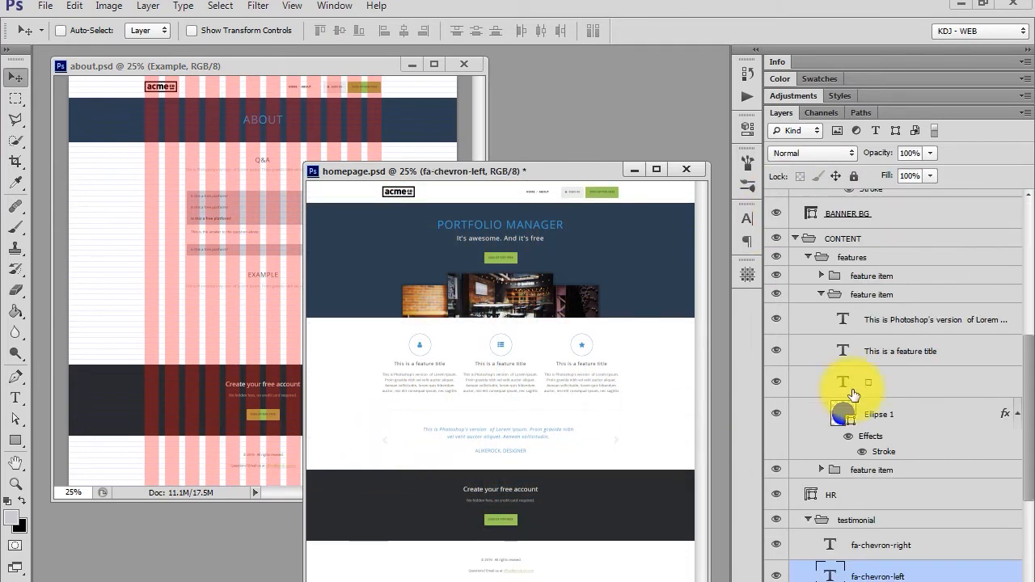
pyautogui.moveTo(1030, 387); pyautogui.dragTo(1028, 460)
pyautogui.keyDown('ctrl'); pyautogui.click(906, 375); pyautogui.keyUp('ctrl')
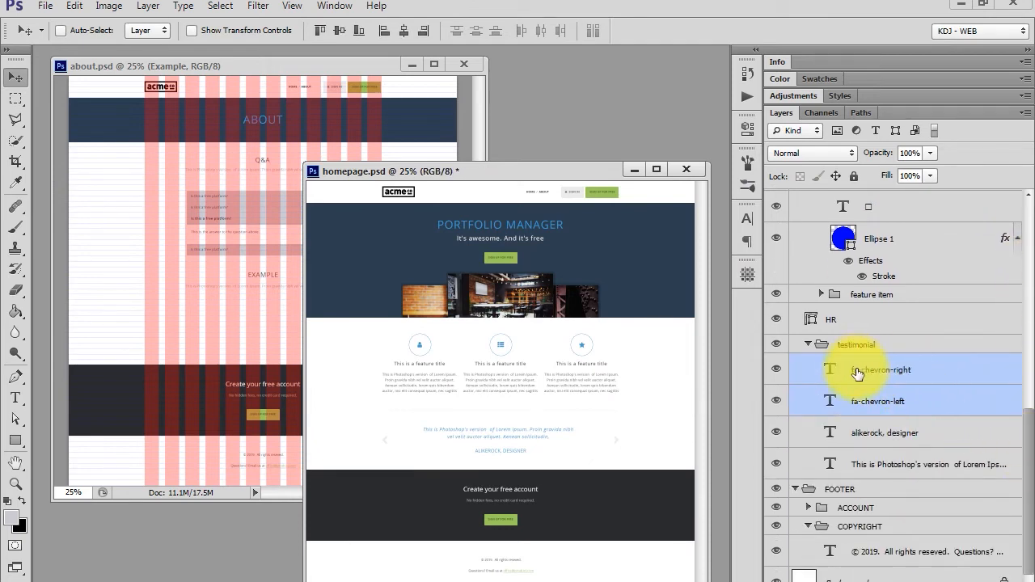
pyautogui.moveTo(824, 372); pyautogui.dragTo(104, 231)
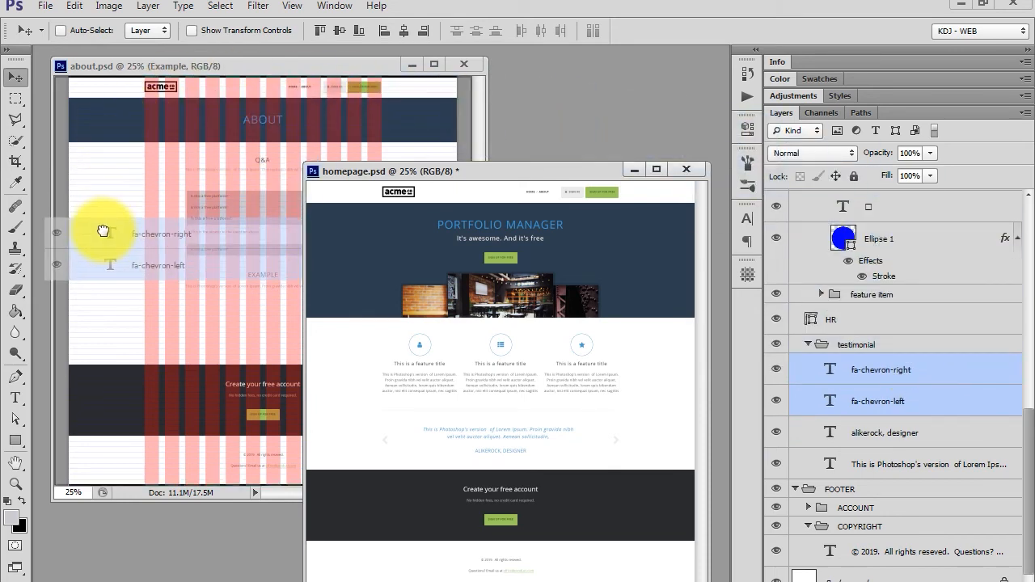
pyautogui.moveTo(104, 231); pyautogui.dragTo(108, 238)
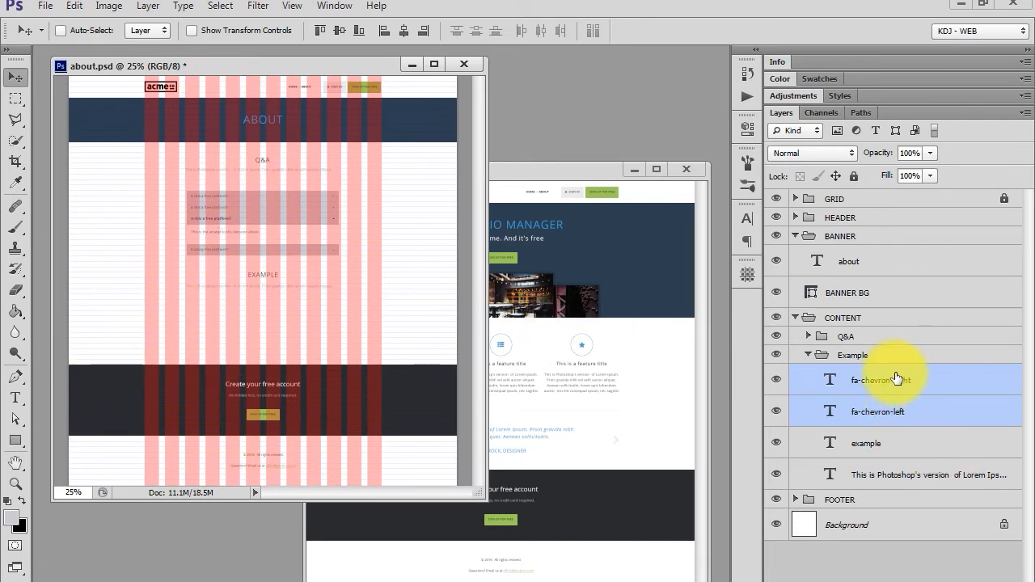
pyautogui.moveTo(896, 378); pyautogui.dragTo(1002, 562)
# Bring homepage.psd to the front, reposition its window and select the fa-chevron-left and fa-chevron-right layers in the testimonial group
pyautogui.click(582, 168)
pyautogui.moveTo(371, 420); pyautogui.dragTo(402, 467)
pyautogui.moveTo(608, 428); pyautogui.dragTo(630, 460)
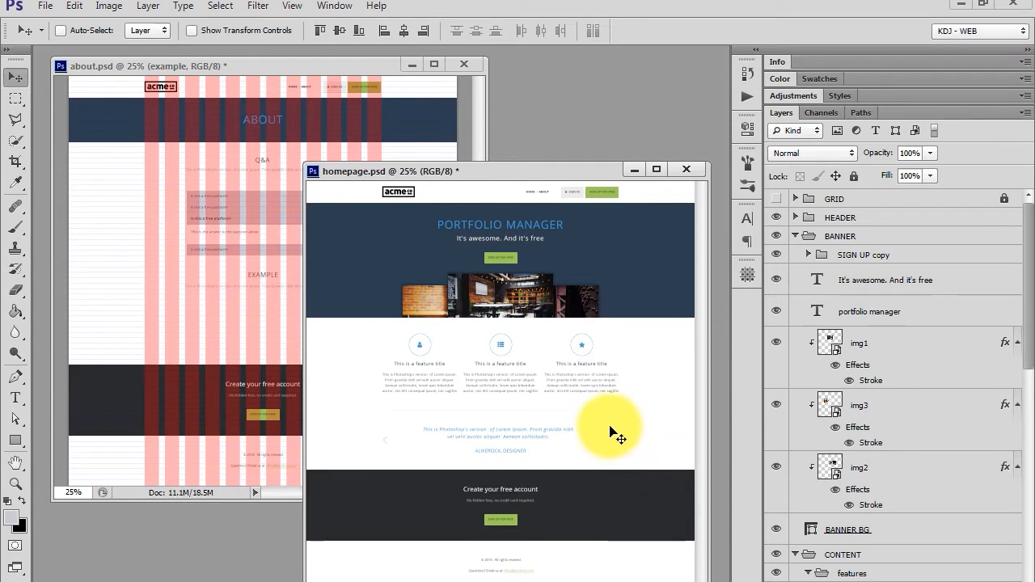
pyautogui.moveTo(501, 170); pyautogui.dragTo(488, 108)
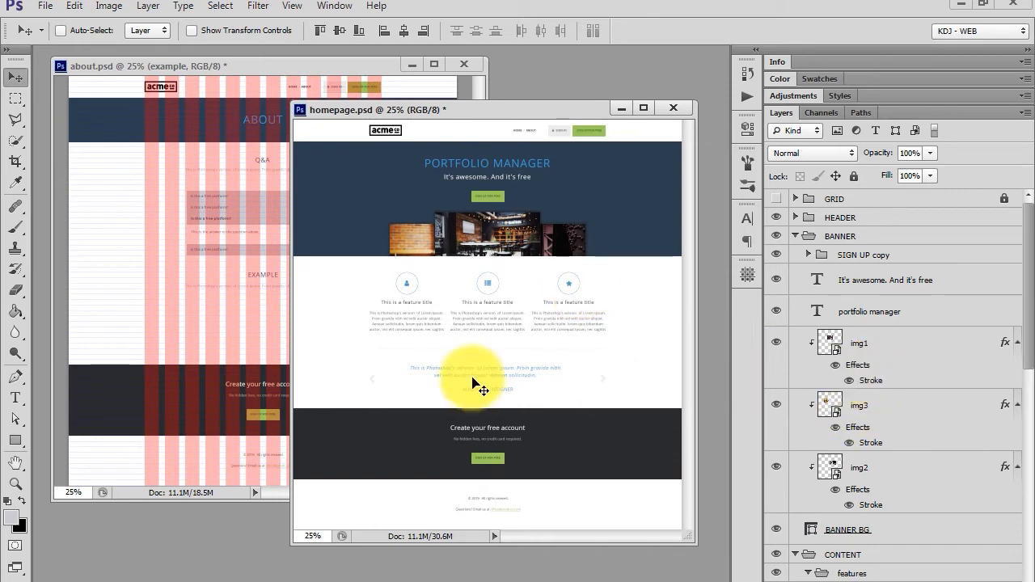
pyautogui.keyDown('ctrl'); pyautogui.keyDown('shift'); pyautogui.click(374, 380); pyautogui.keyUp('shift'); pyautogui.keyUp('ctrl')
pyautogui.moveTo(1027, 373); pyautogui.dragTo(1028, 503)
pyautogui.moveTo(825, 353); pyautogui.dragTo(984, 404)
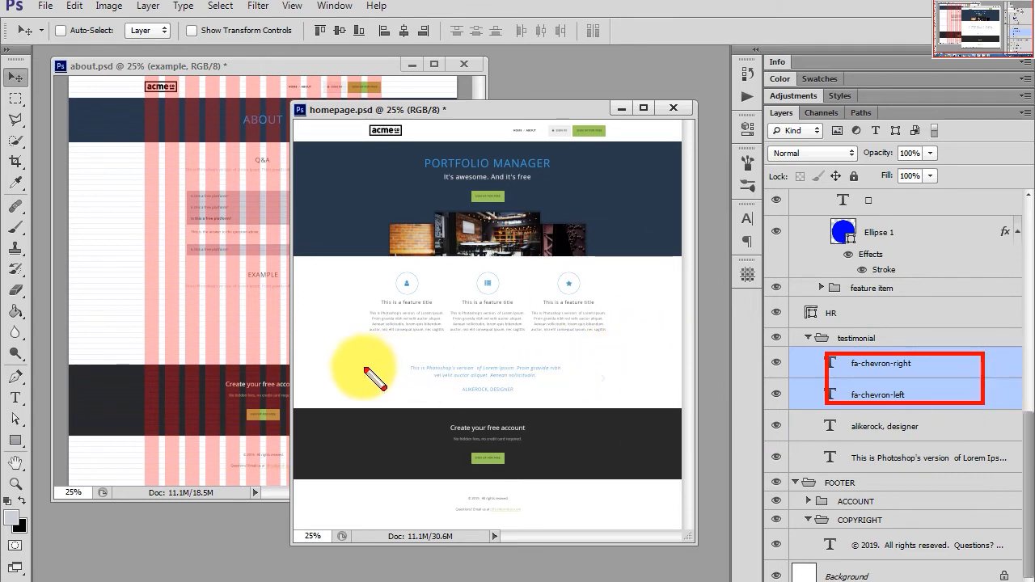
pyautogui.moveTo(359, 368); pyautogui.dragTo(392, 388)
pyautogui.moveTo(591, 372); pyautogui.dragTo(620, 395)
pyautogui.moveTo(841, 394); pyautogui.dragTo(1005, 408)
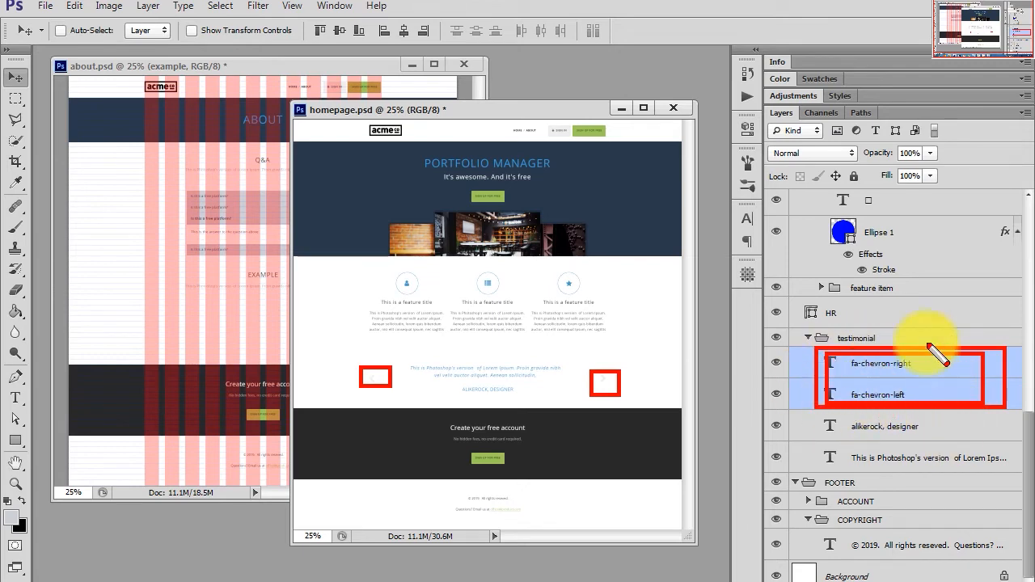
pyautogui.press('Escape')
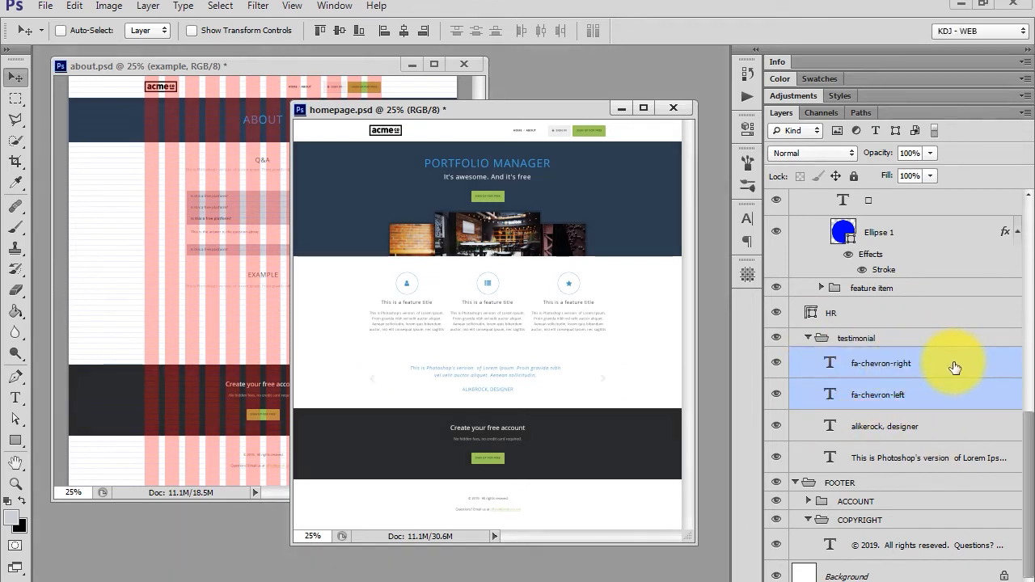
# Duplicate the two selected chevron layers with about.psd as the destination document
pyautogui.rightClick(955, 368)
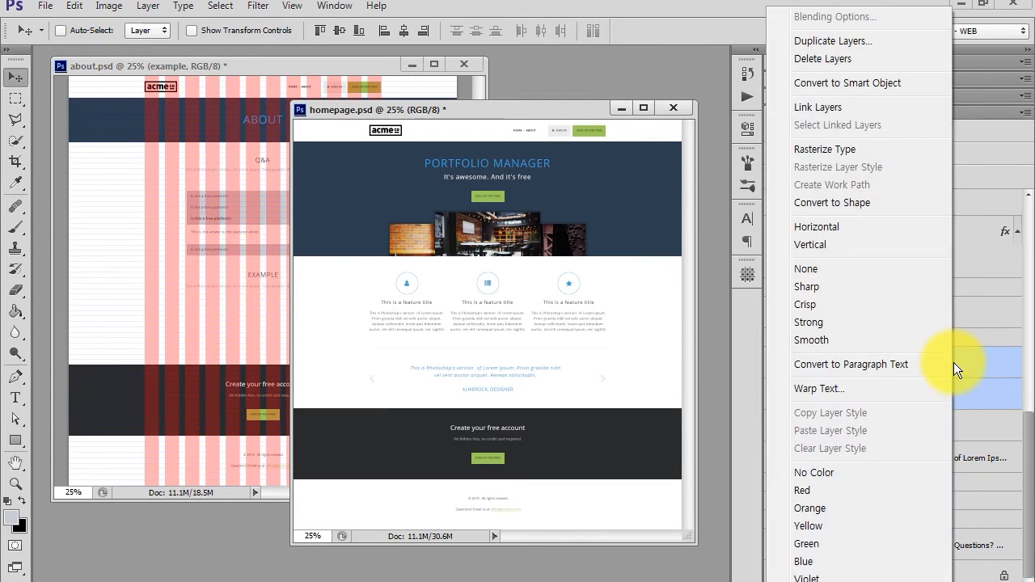
pyautogui.click(843, 41)
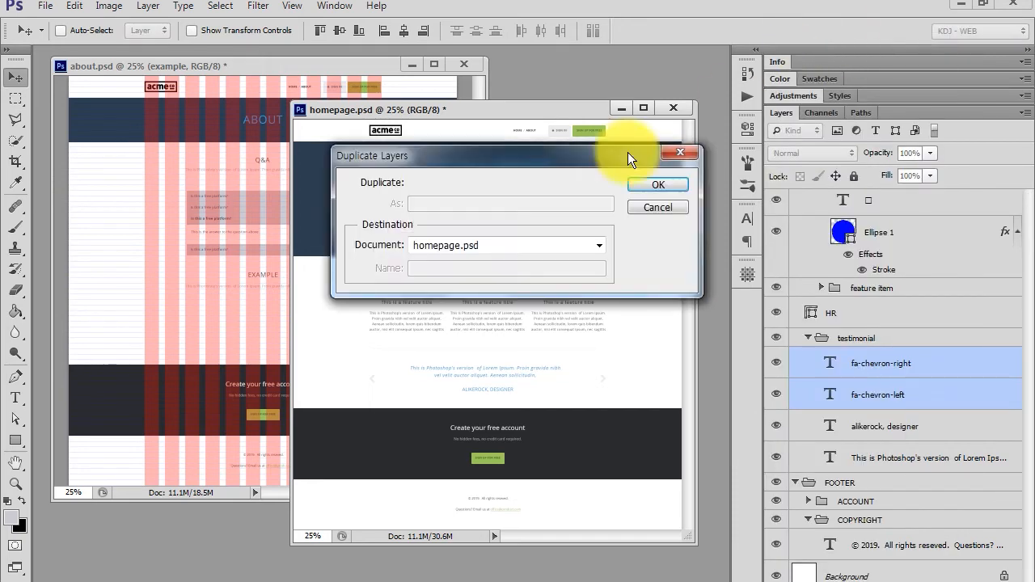
pyautogui.hotkey('ctrl', '2')
pyautogui.moveTo(337, 212); pyautogui.dragTo(505, 267)
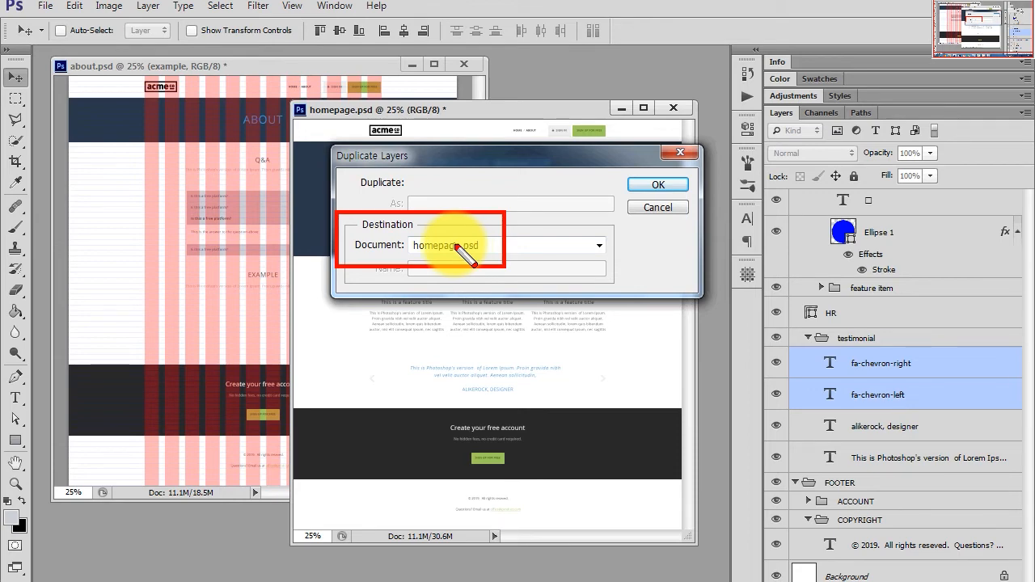
pyautogui.click(599, 246)
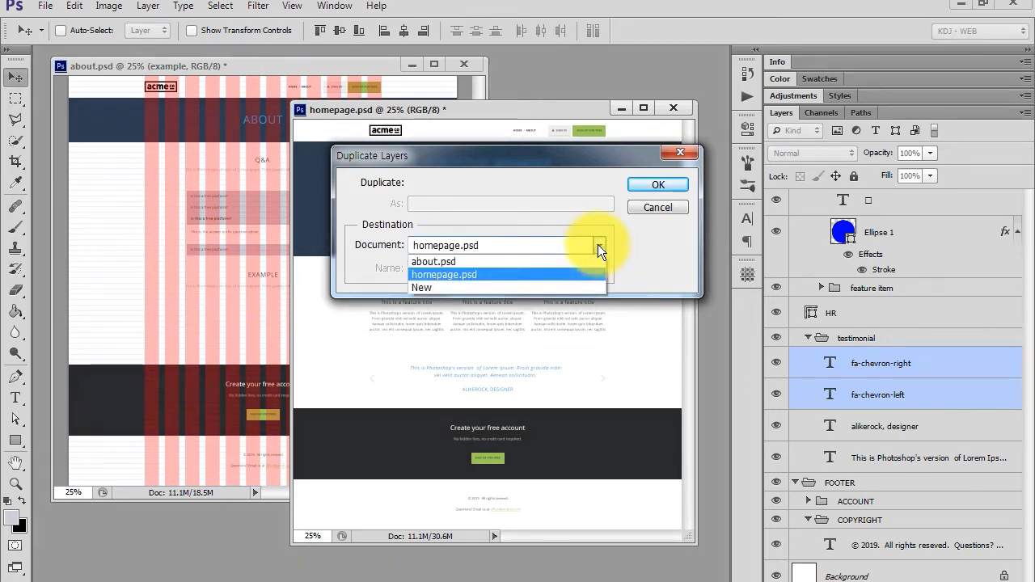
pyautogui.click(436, 262)
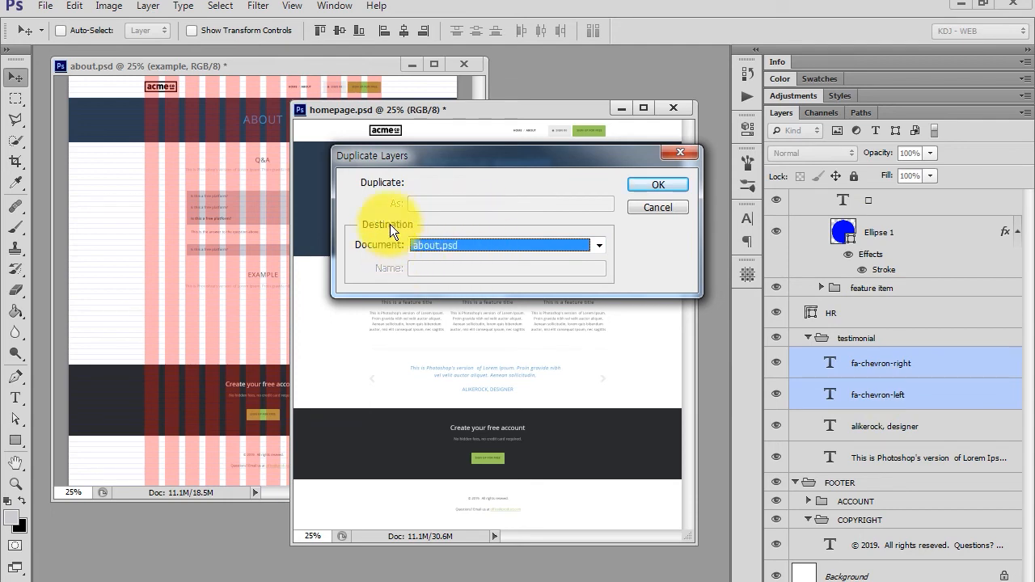
pyautogui.click(650, 185)
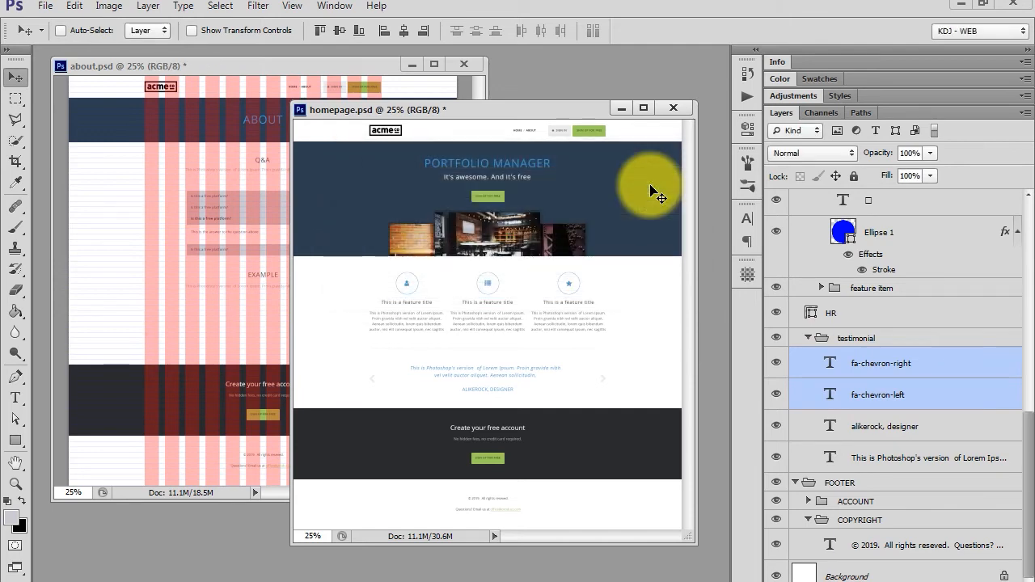
# Check the duplicated chevrons in about.psd's Example group and close homepage.psd
pyautogui.click(264, 65)
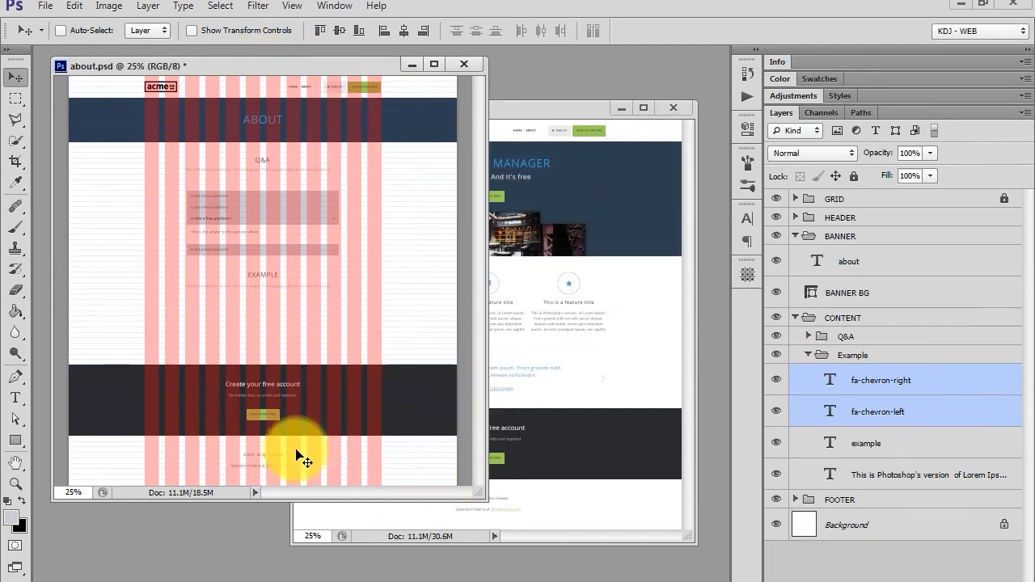
pyautogui.moveTo(121, 313); pyautogui.dragTo(402, 356)
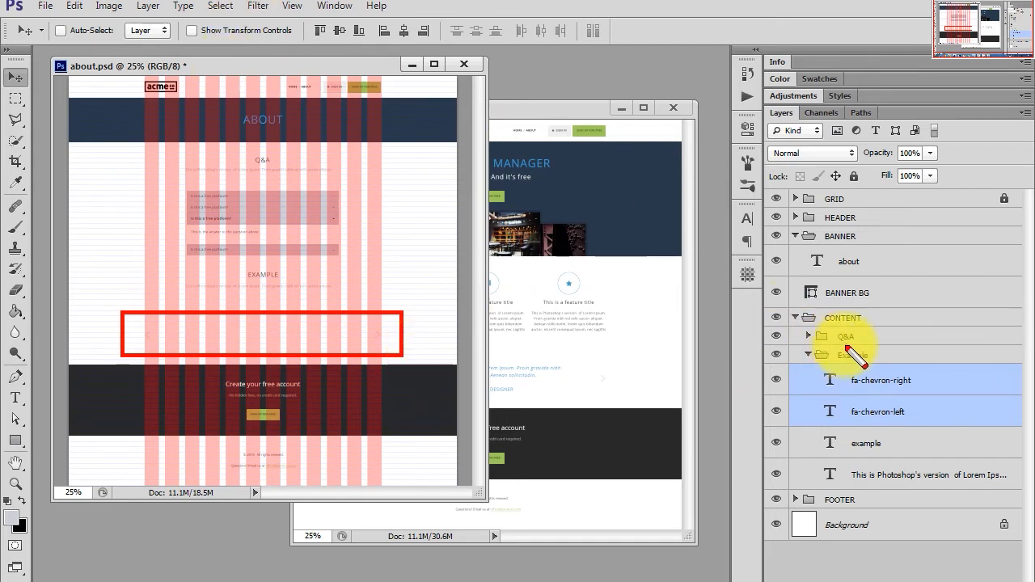
pyautogui.moveTo(805, 348); pyautogui.dragTo(887, 363)
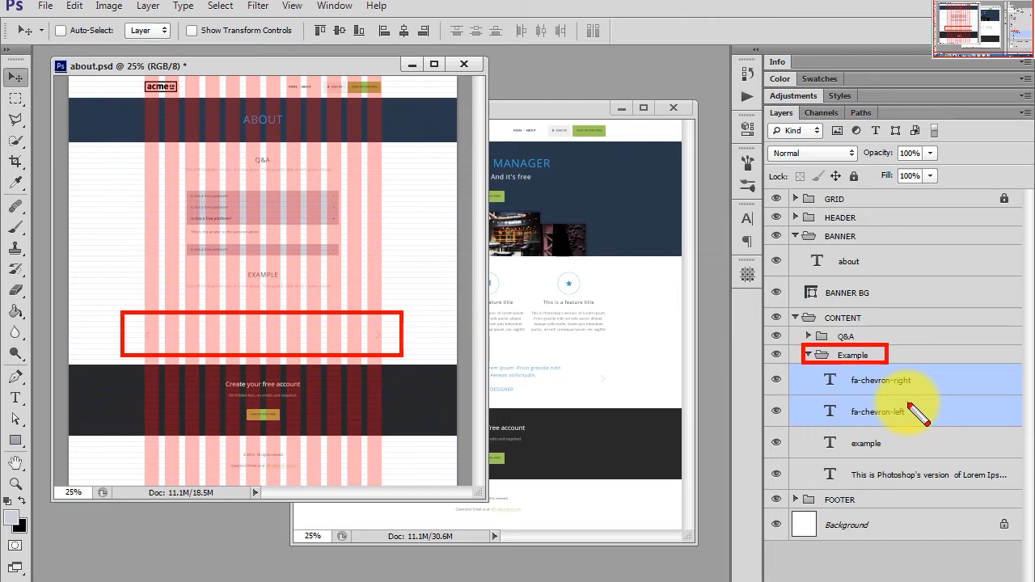
pyautogui.click(553, 112)
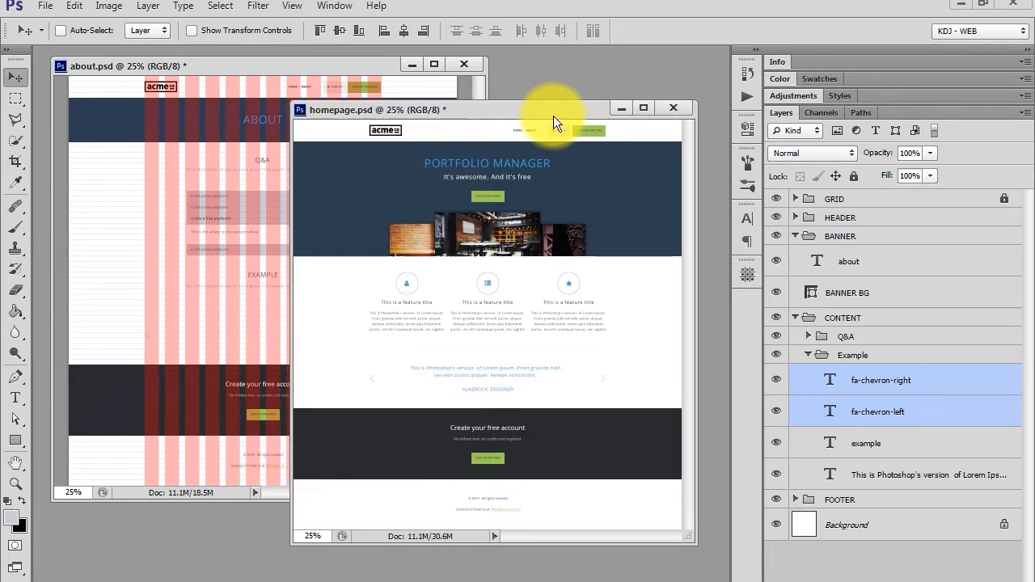
pyautogui.click(675, 108)
pyautogui.click(607, 283)
# Reposition and enlarge the about.psd window and hide its GRID layer group
pyautogui.moveTo(331, 66); pyautogui.dragTo(421, 73)
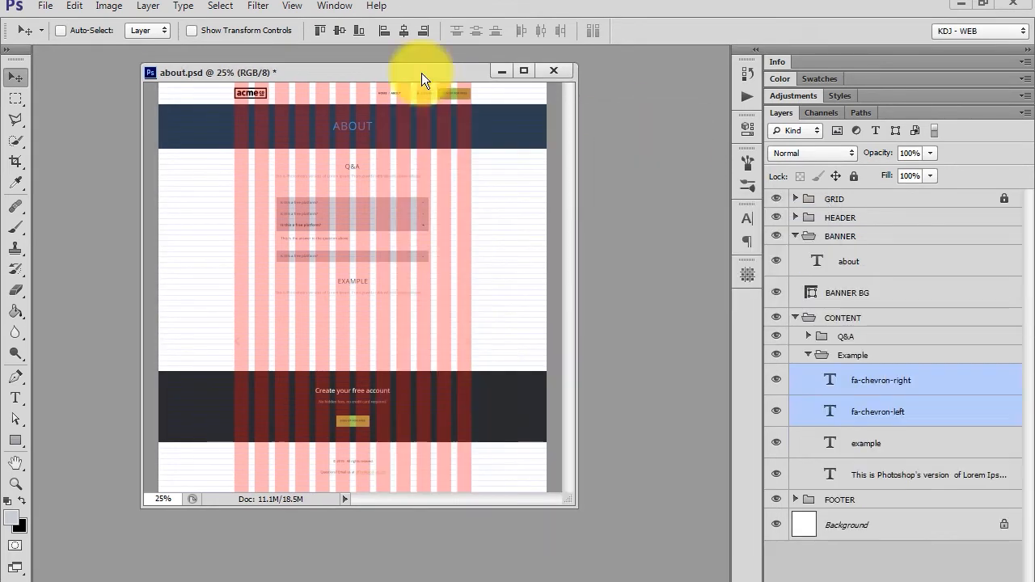
pyautogui.hotkey('ctrl', '+')
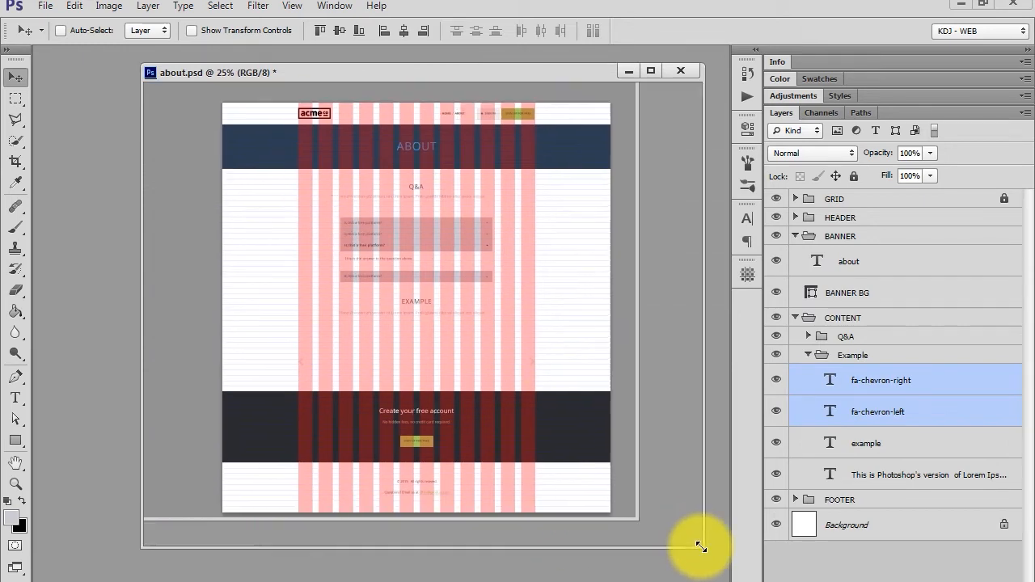
pyautogui.hotkey('alt', '.')
pyautogui.hotkey('ctrl', ',')
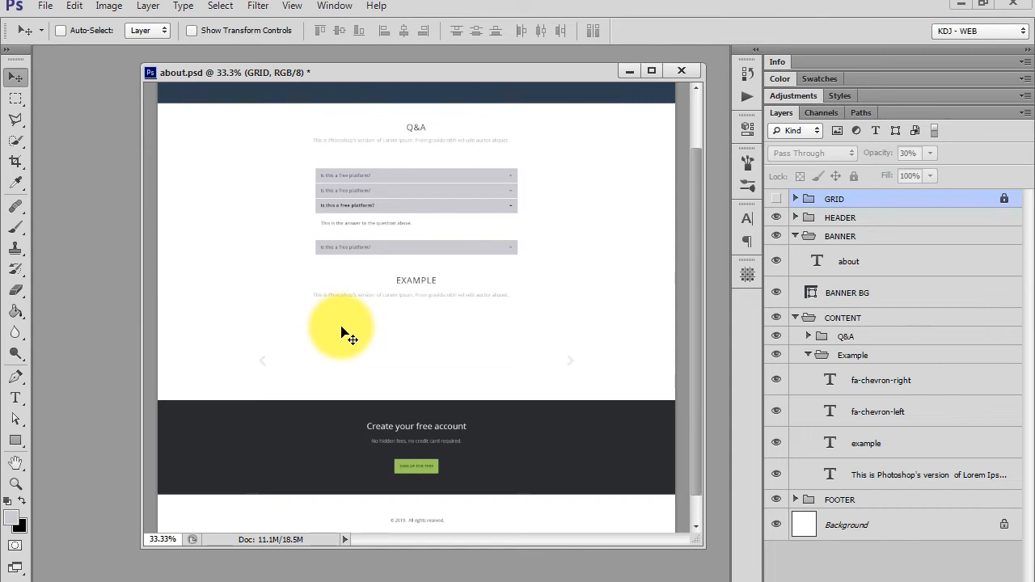
# Switch to the PS12_UIDesignfortheWeb_BASE folder in Windows Explorer, select img4.png and move the folder window clear of the mockup
pyautogui.click(490, 580)
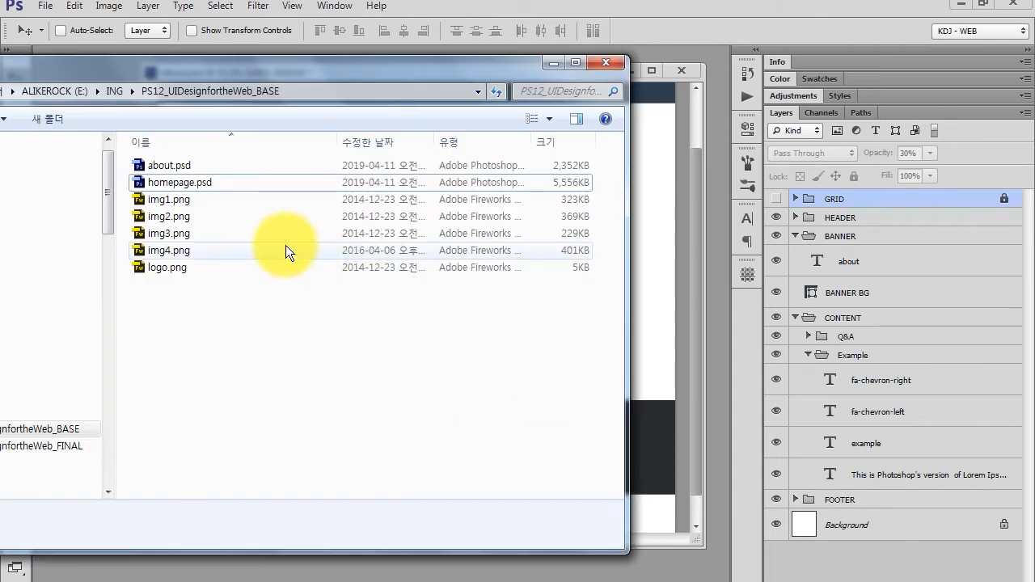
pyautogui.click(170, 252)
pyautogui.moveTo(172, 78); pyautogui.dragTo(341, 74)
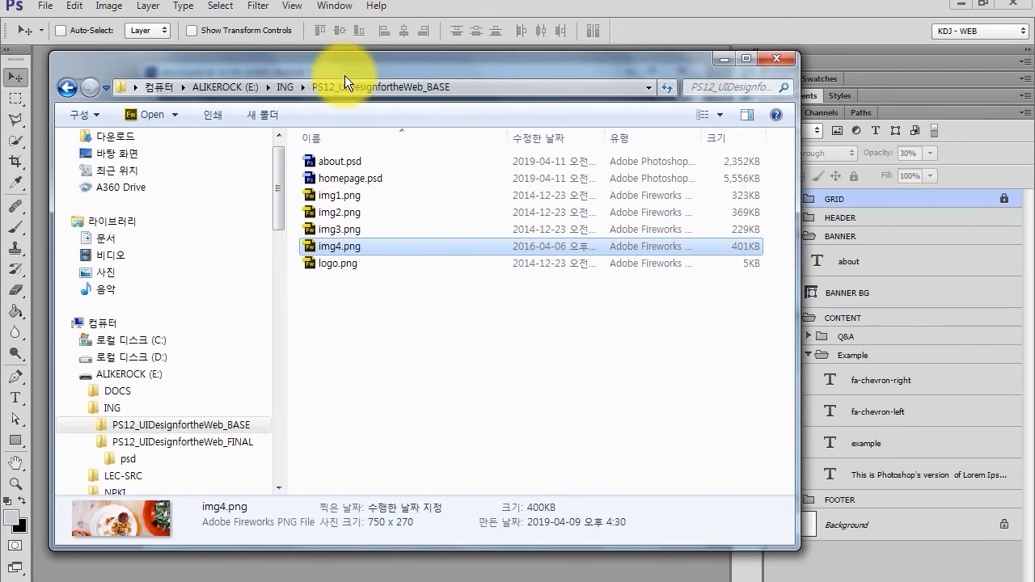
pyautogui.moveTo(377, 495); pyautogui.dragTo(377, 423)
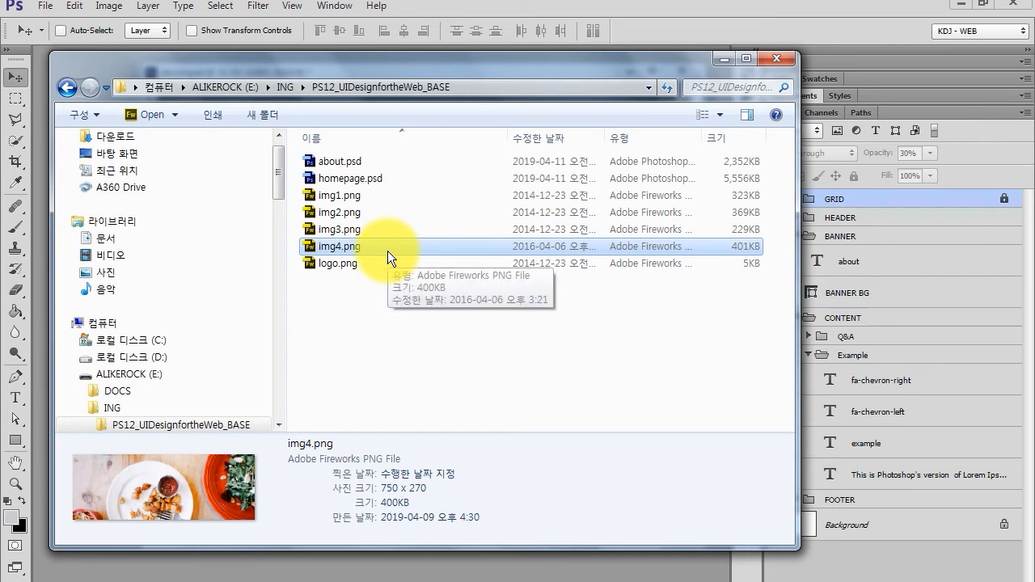
pyautogui.moveTo(212, 66); pyautogui.dragTo(546, 72)
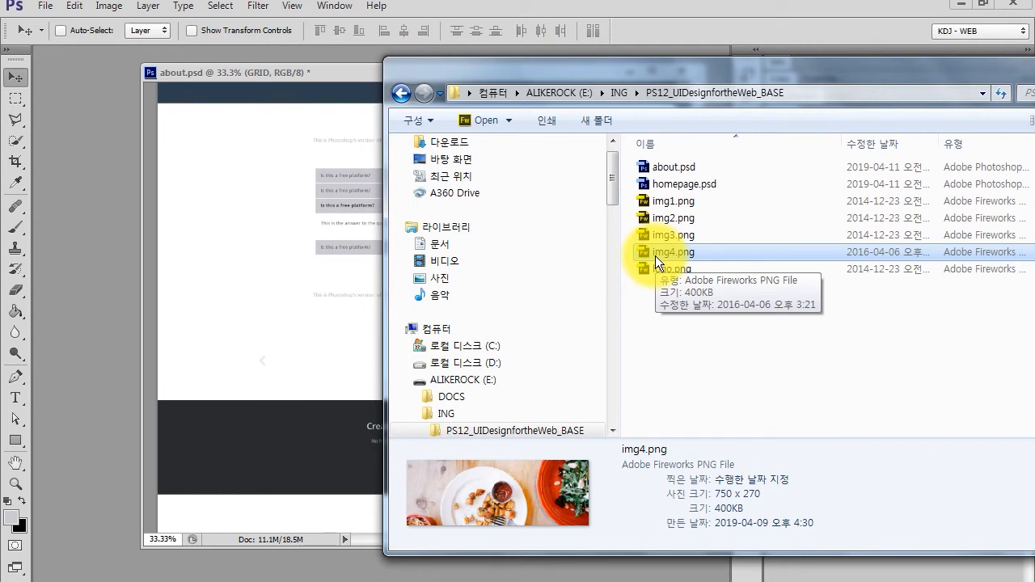
# Place img4.png between the chevrons below the example subtitle and move its layer to the top of the Example group
pyautogui.moveTo(659, 254); pyautogui.dragTo(430, 344)
pyautogui.press('Return')
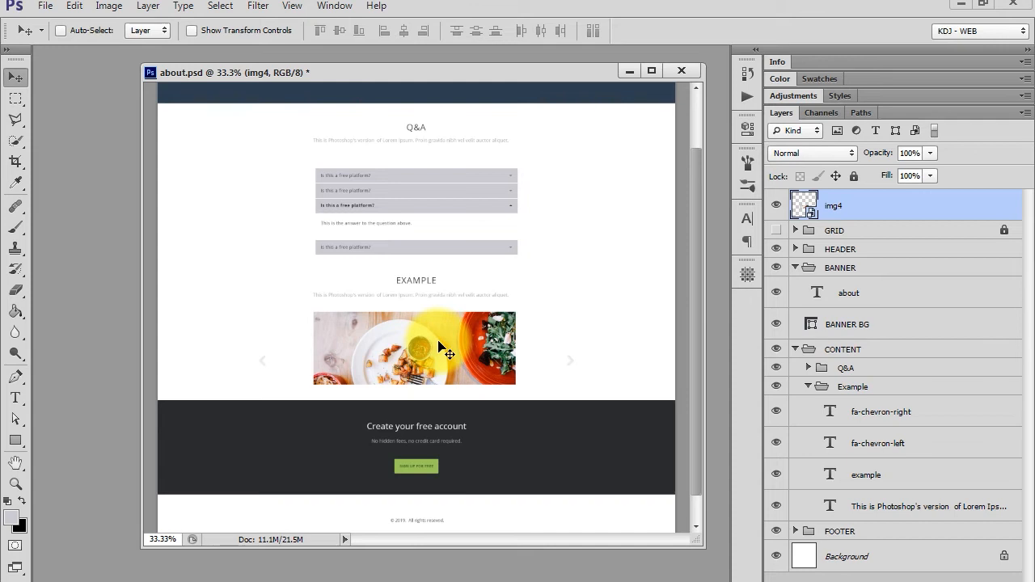
pyautogui.moveTo(789, 207); pyautogui.dragTo(855, 398)
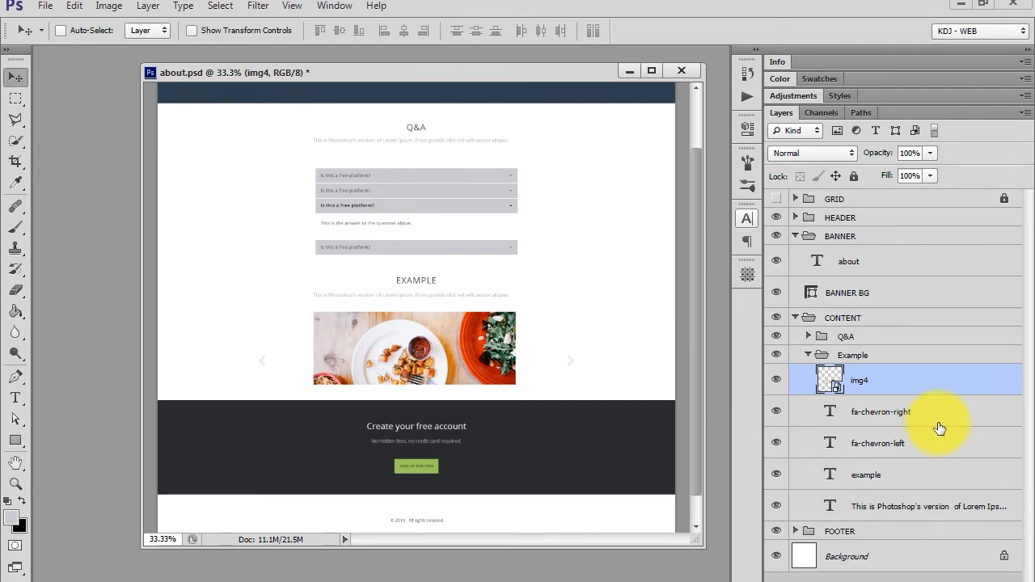
# Show the GRID group and lower the img4 image so its top edge sits on a baseline grid line below the Example subtitle
pyautogui.click(777, 198)
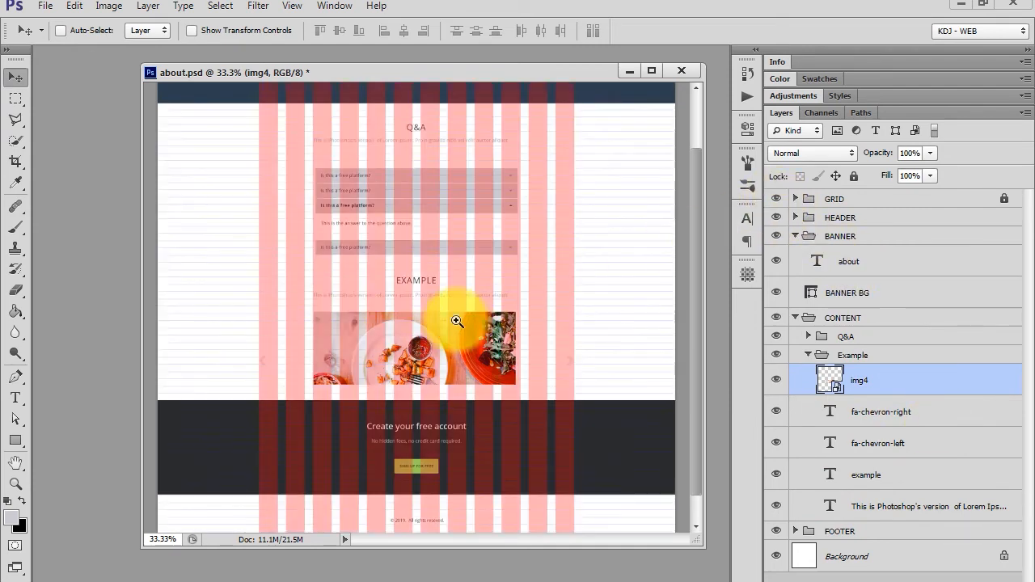
pyautogui.keyDown('ctrl'); pyautogui.click(457, 321); pyautogui.keyUp('ctrl')
pyautogui.keyDown('ctrl'); pyautogui.click(456, 321); pyautogui.keyUp('ctrl')
pyautogui.moveTo(308, 307); pyautogui.dragTo(377, 224)
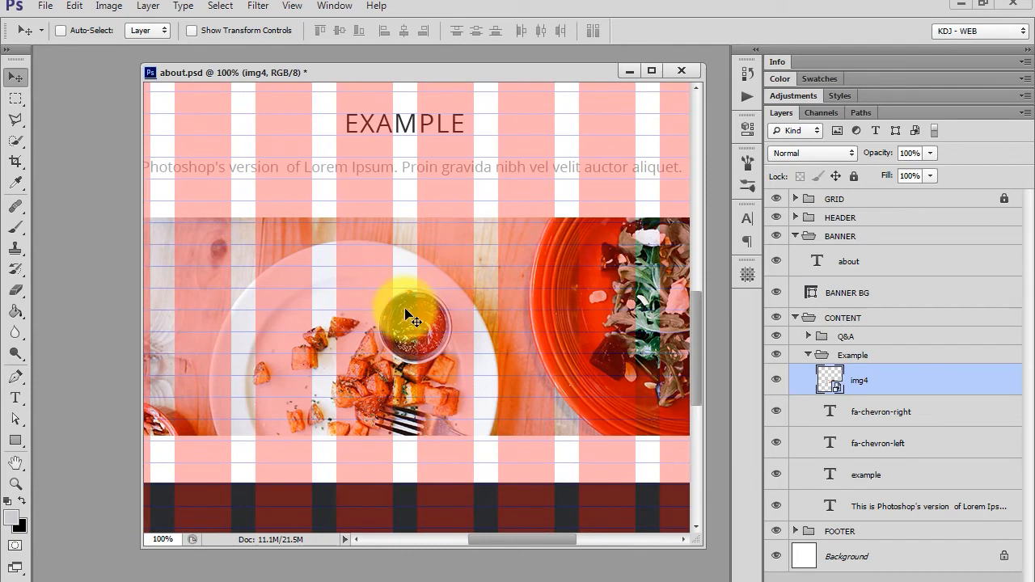
pyautogui.moveTo(411, 318); pyautogui.dragTo(418, 279)
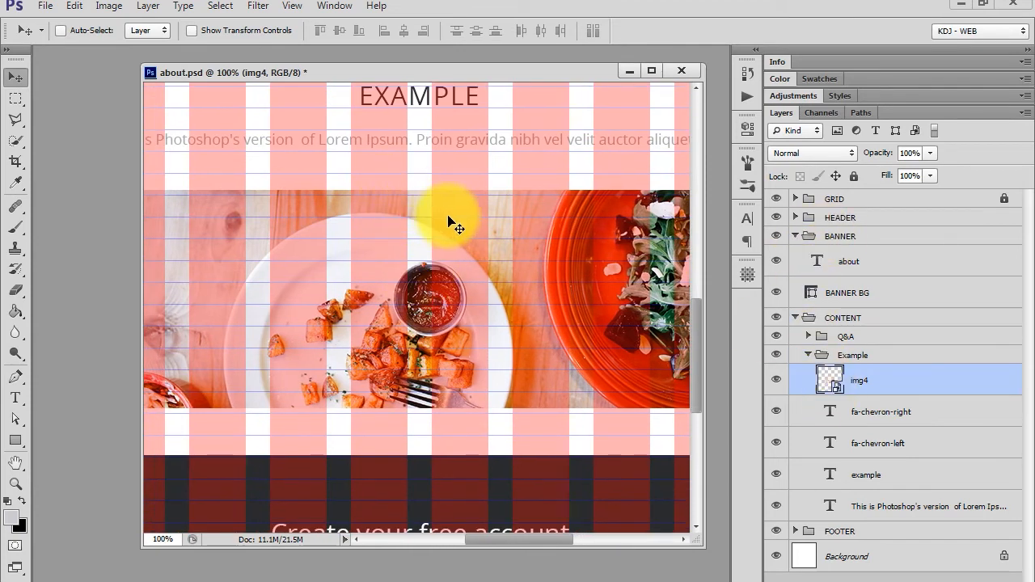
pyautogui.moveTo(444, 210); pyautogui.dragTo(446, 233)
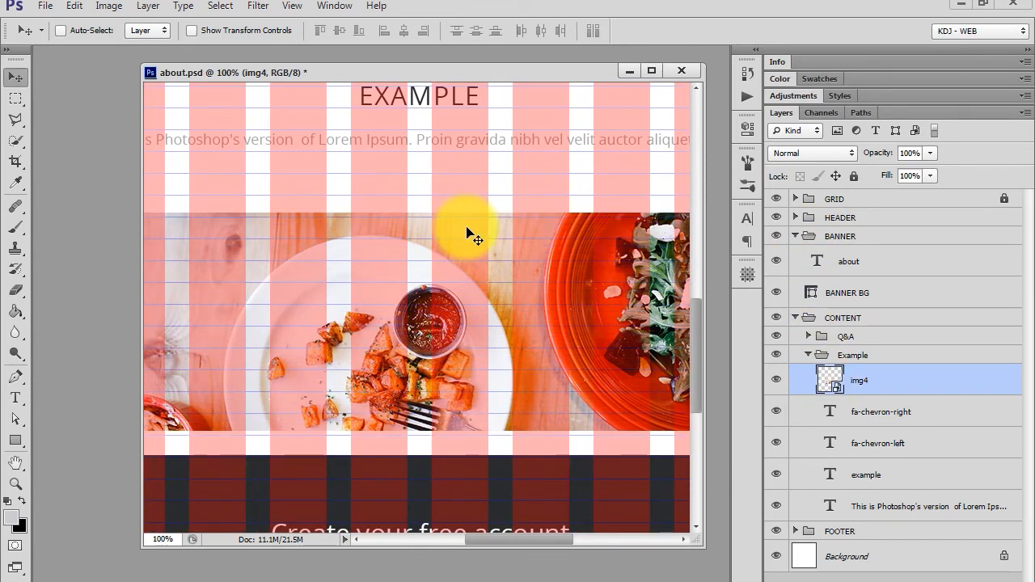
pyautogui.press('Down')
pyautogui.press('Down')
pyautogui.press('Down')
pyautogui.press('Down')
pyautogui.press('Down')
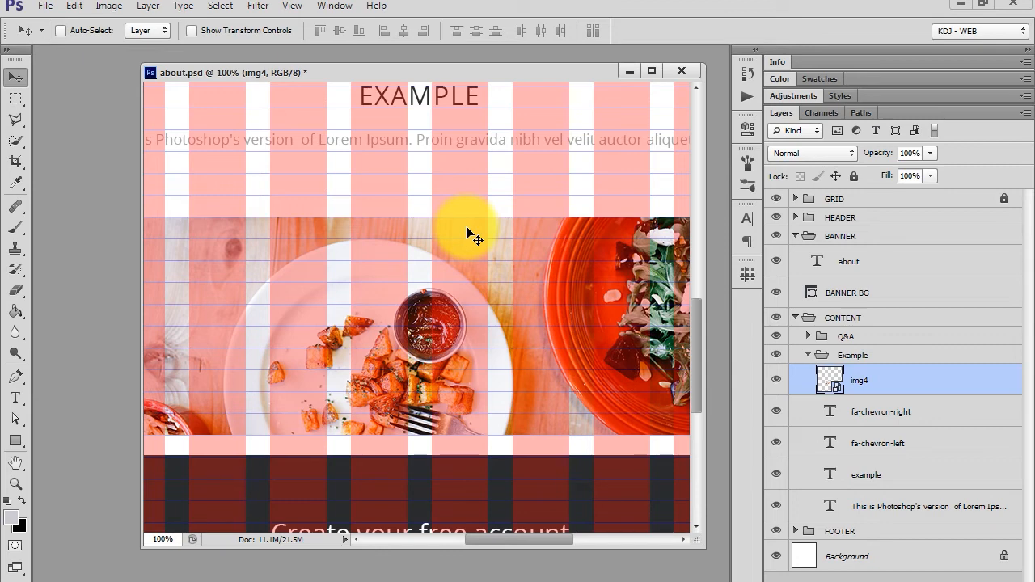
# Extend the canvas height to 2500 pixels, anchored at the top centre
pyautogui.hotkey('ctrl', '-')
pyautogui.hotkey('ctrl', '-')
pyautogui.hotkey('ctrl', '-')
pyautogui.hotkey('ctrl', '-')
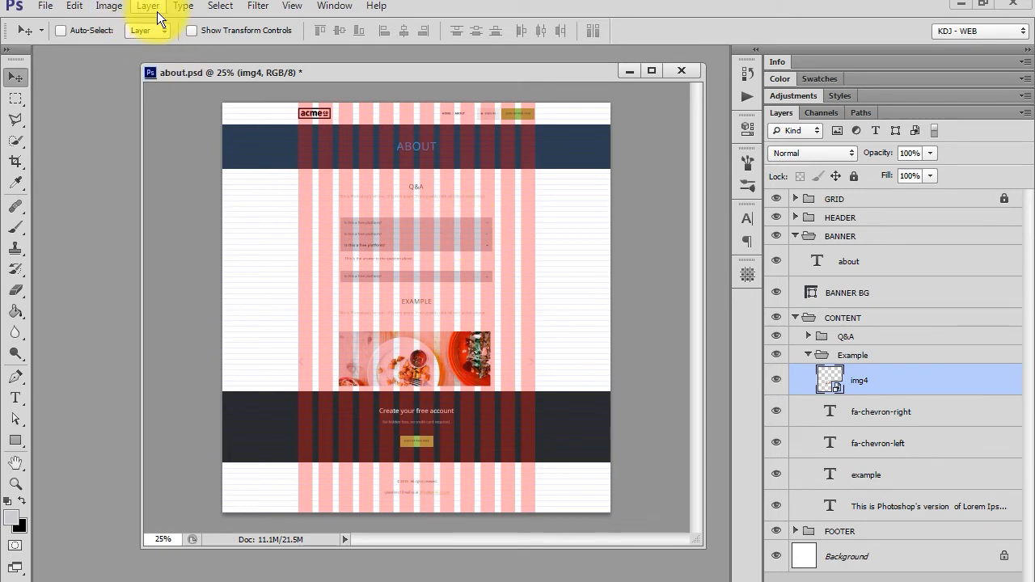
pyautogui.click(110, 6)
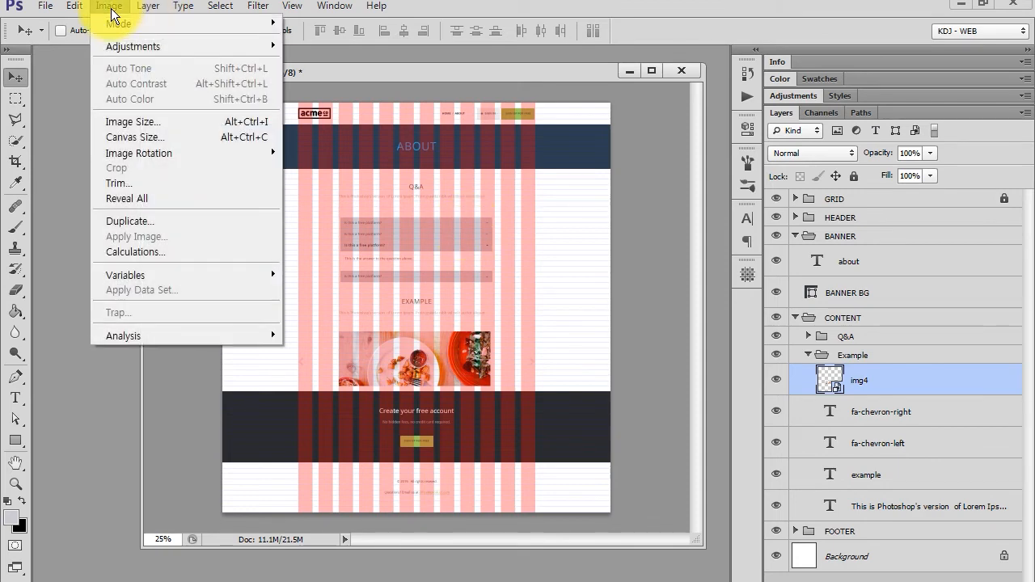
pyautogui.click(139, 137)
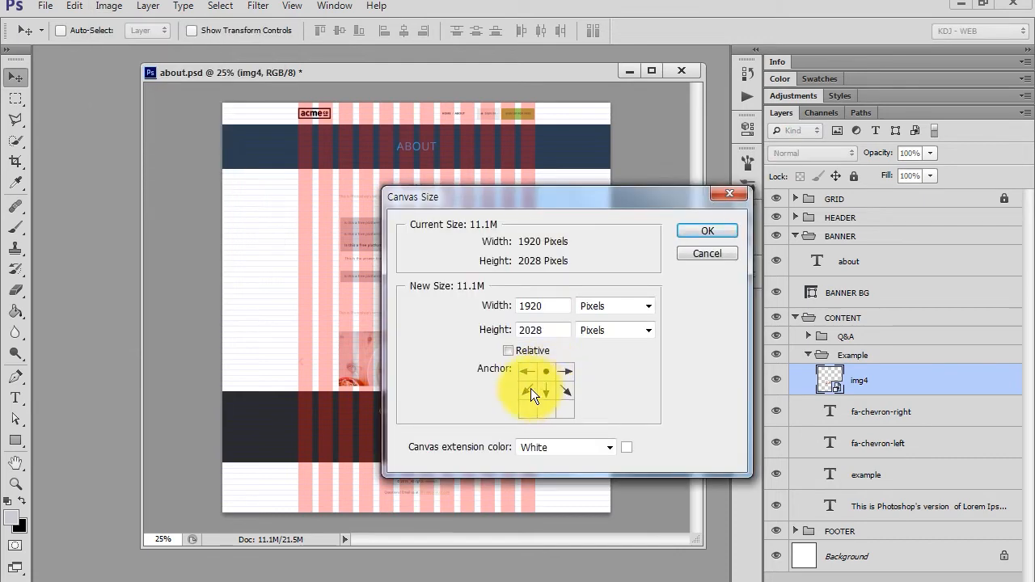
pyautogui.doubleClick(536, 331)
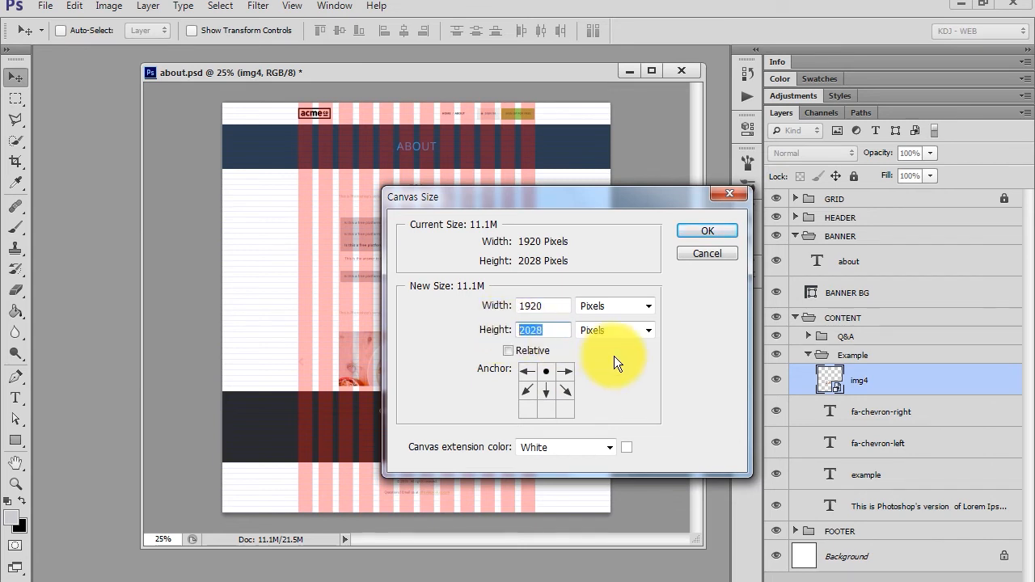
pyautogui.write('2500')
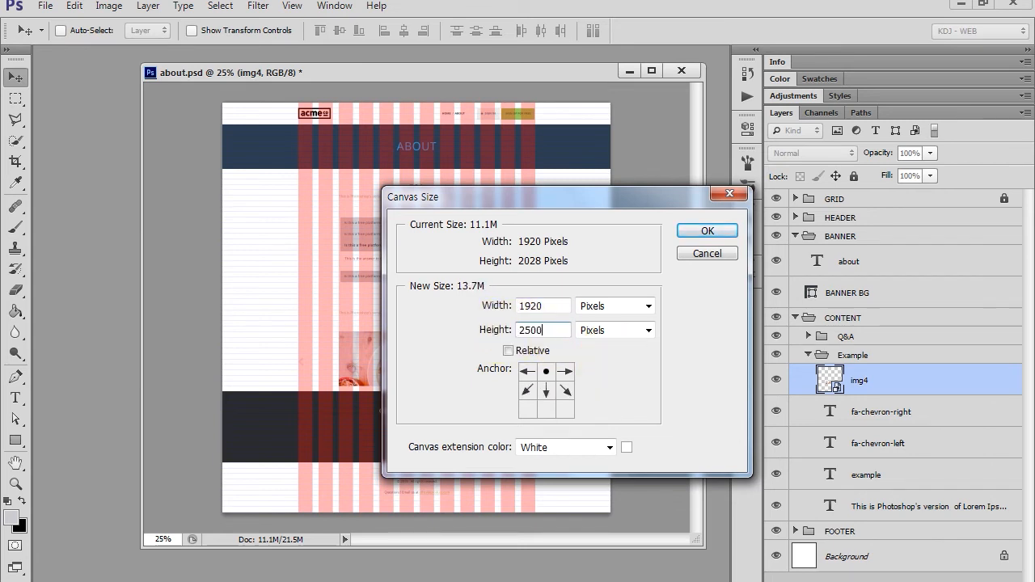
pyautogui.moveTo(551, 331); pyautogui.dragTo(498, 333)
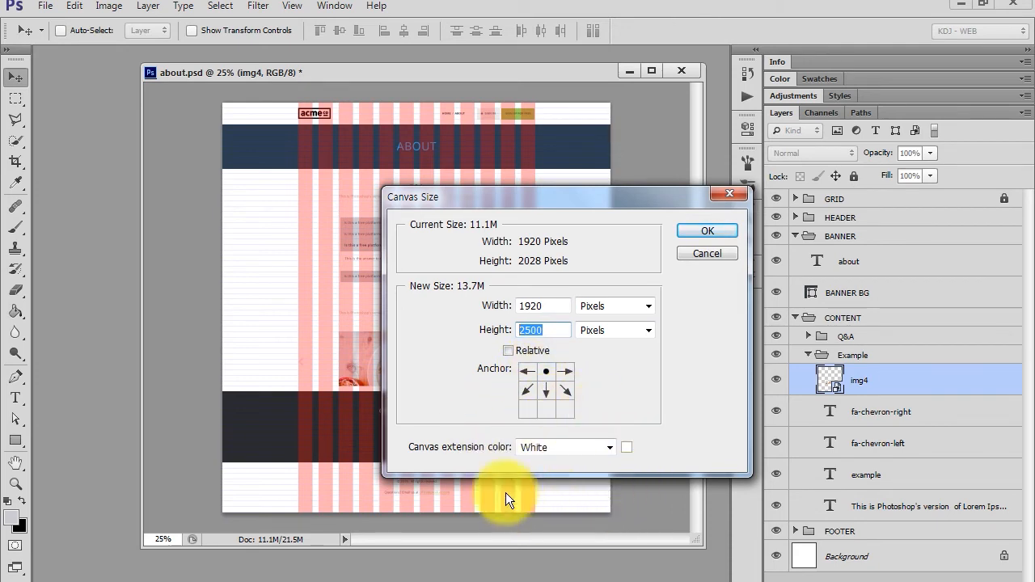
pyautogui.click(695, 231)
# Move the FOOTER group straight down to open space below the portfolio image
pyautogui.click(845, 532)
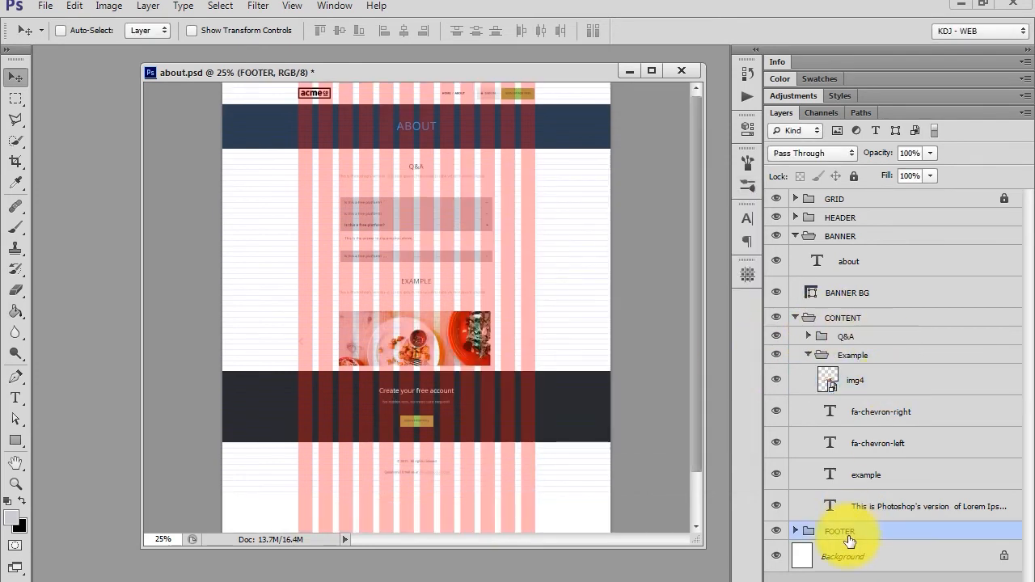
pyautogui.hotkey('ctrl', '2')
pyautogui.moveTo(807, 513); pyautogui.dragTo(903, 548)
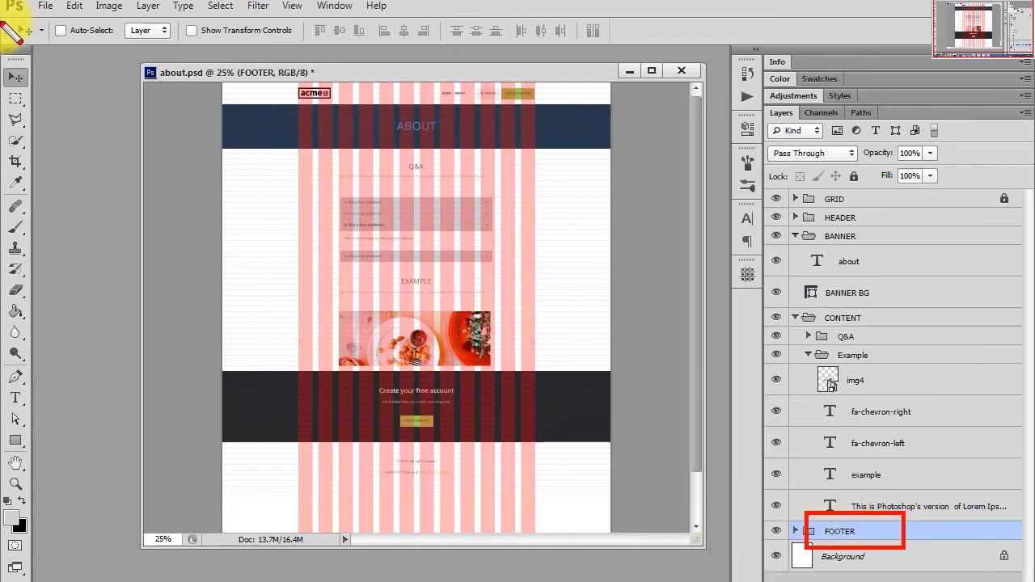
pyautogui.press('Escape')
pyautogui.moveTo(474, 381); pyautogui.dragTo(489, 439)
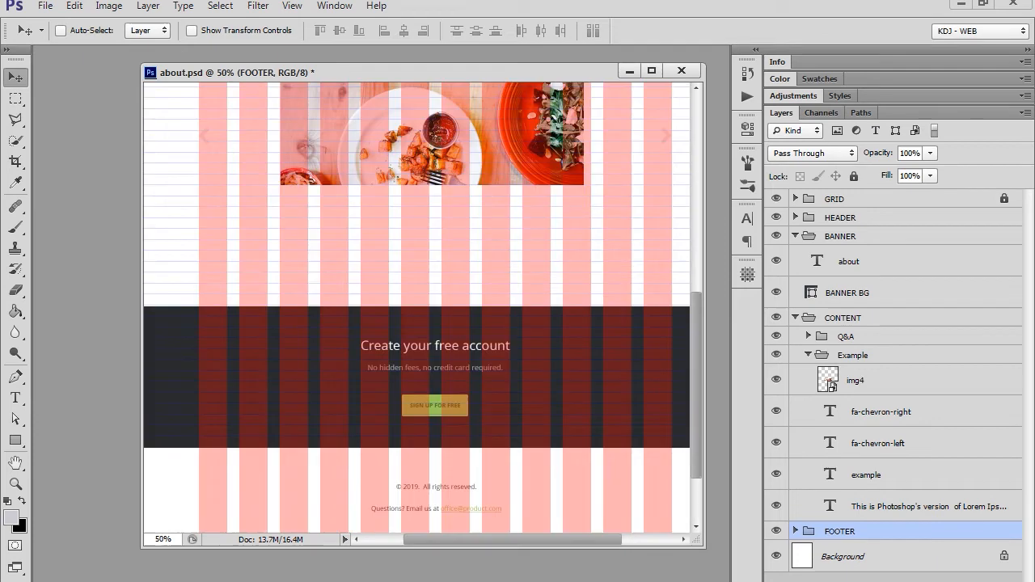
# Switch to About.jpg in Windows Photo Viewer, examine the caption and link spacing below the portfolio image, and minimise the viewer
pyautogui.hotkey('alt', 'Tab')
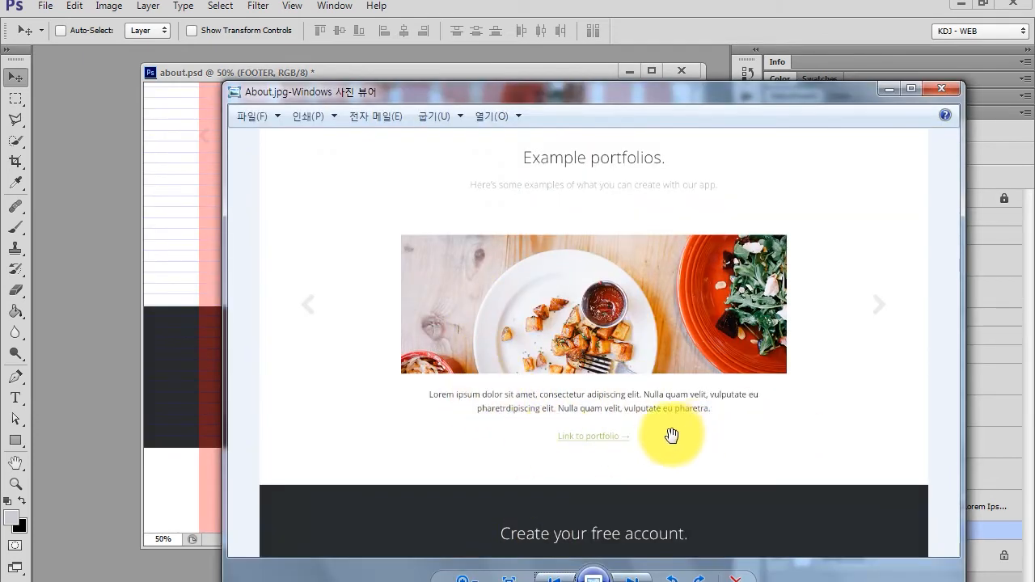
pyautogui.moveTo(398, 382); pyautogui.dragTo(431, 412)
pyautogui.moveTo(759, 379)
pyautogui.mouseDown()
pyautogui.moveTo(789, 416)
pyautogui.moveTo(759, 449)
pyautogui.mouseUp()
pyautogui.press('Escape')
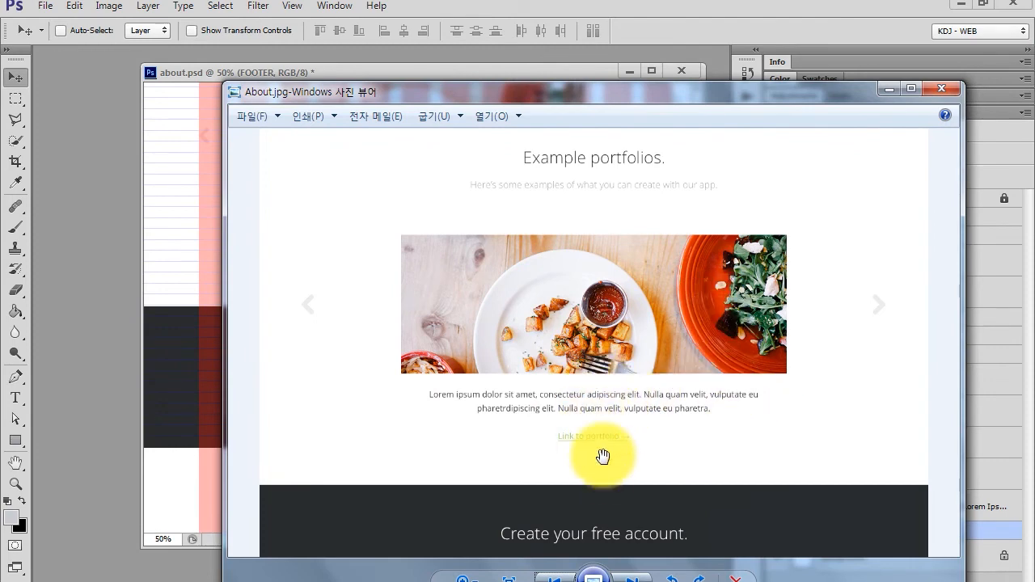
pyautogui.moveTo(579, 377)
pyautogui.mouseDown()
pyautogui.moveTo(608, 391)
pyautogui.moveTo(617, 429)
pyautogui.moveTo(657, 490)
pyautogui.mouseUp()
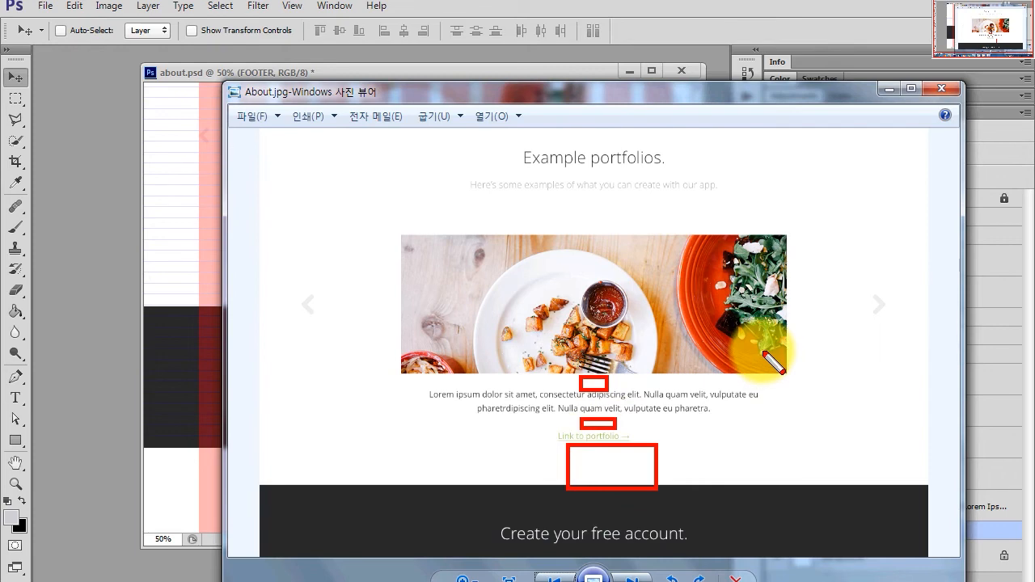
pyautogui.press('Escape')
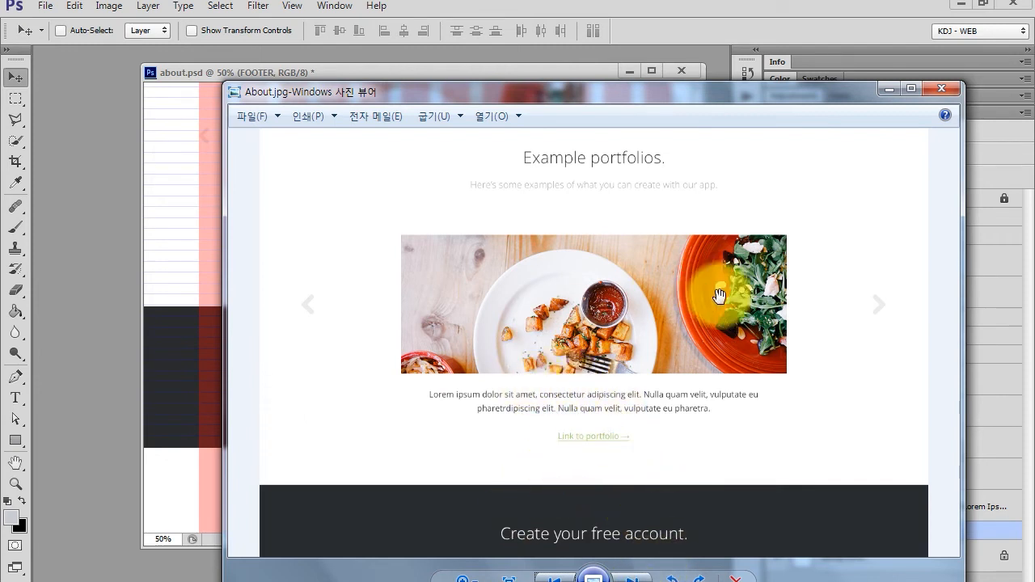
pyautogui.click(888, 87)
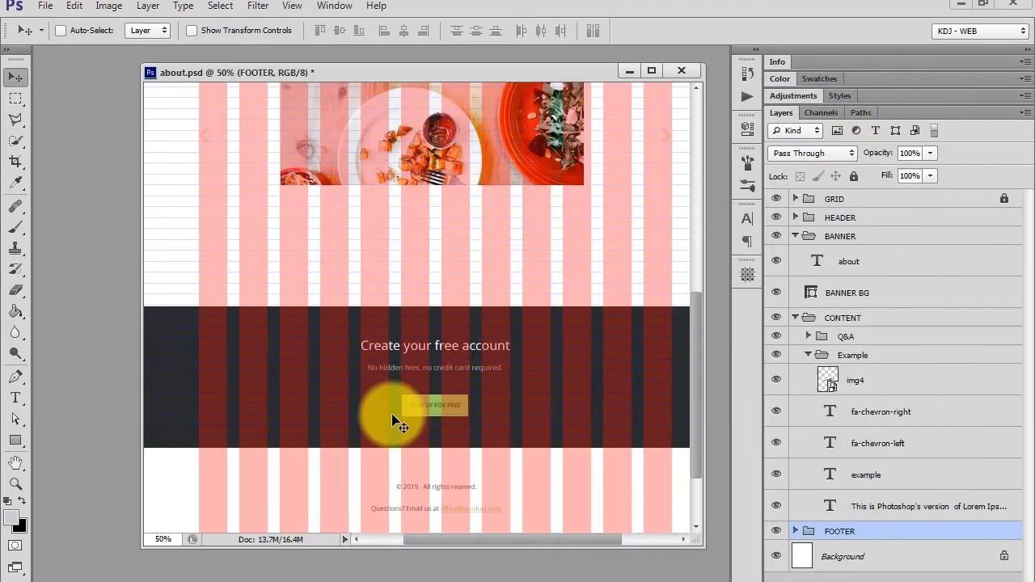
pyautogui.scroll(2, 383, 194)
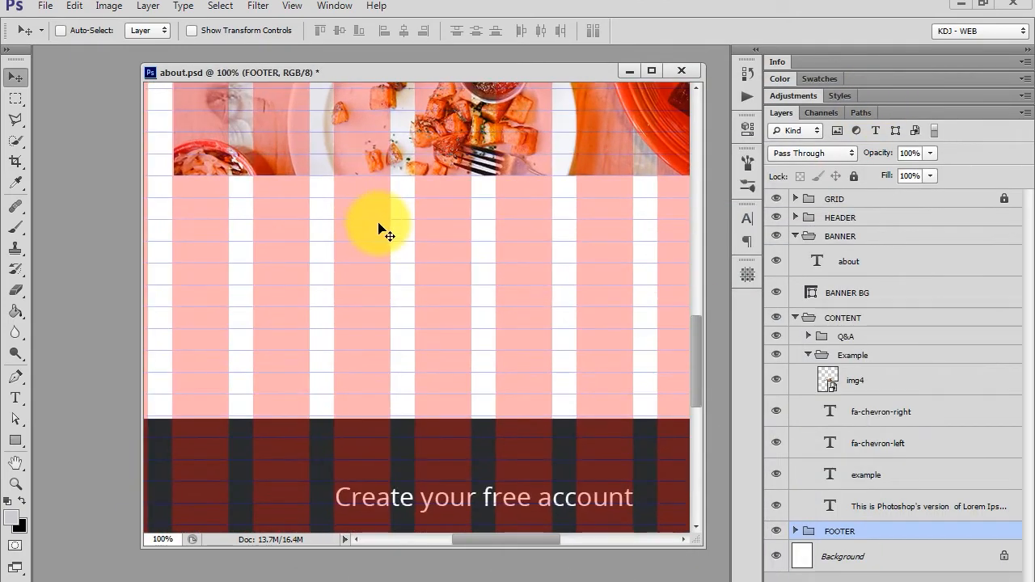
pyautogui.scroll(-2, 383, 231)
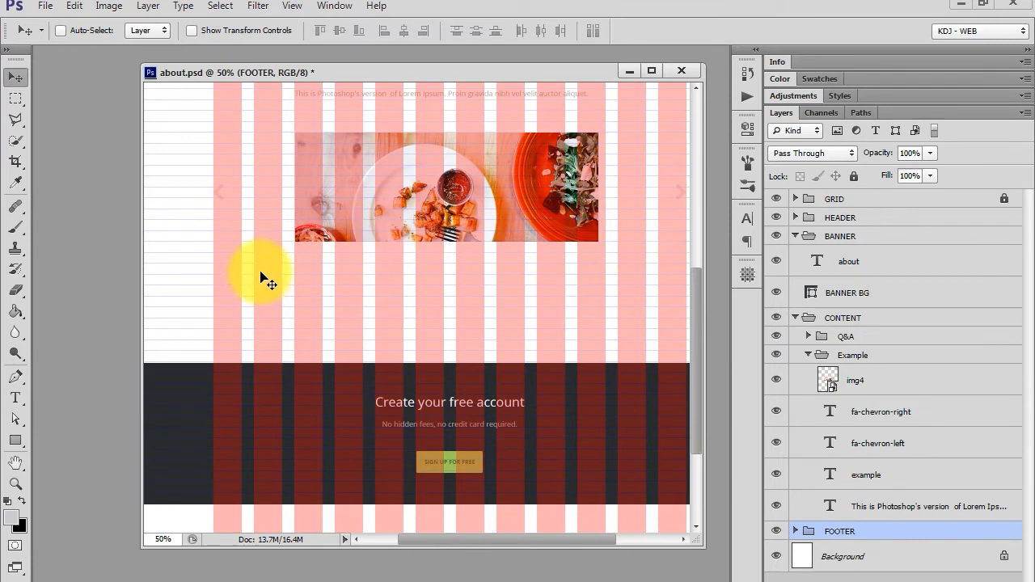
pyautogui.click(15, 98)
pyautogui.moveTo(323, 253); pyautogui.dragTo(579, 277)
pyautogui.click(368, 303)
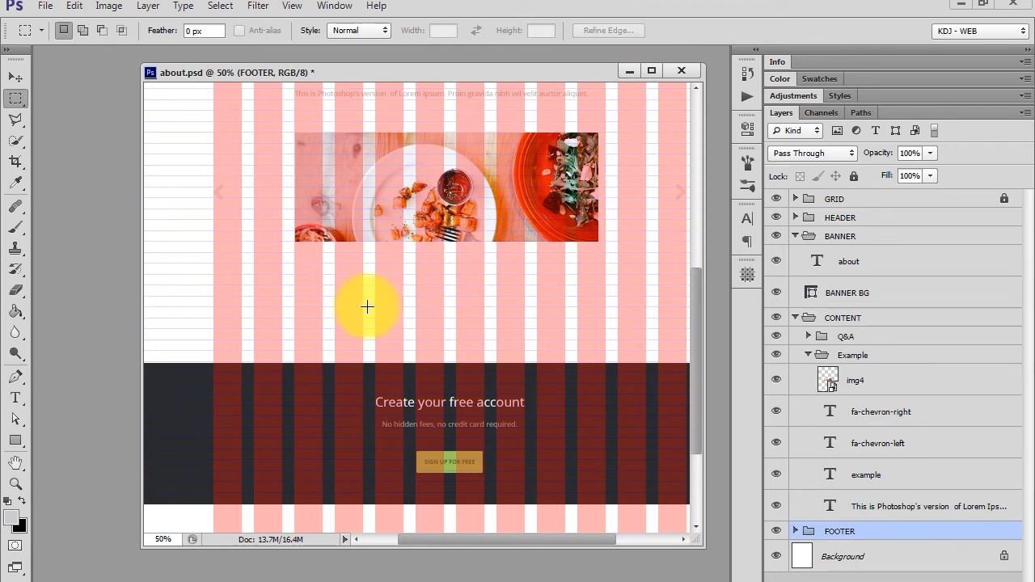
# Draw a paragraph text box centred just below the portfolio image and fill it with Lorem Ipsum placeholder text
pyautogui.click(15, 397)
pyautogui.moveTo(294, 252); pyautogui.dragTo(606, 278)
pyautogui.moveTo(291, 281); pyautogui.dragTo(320, 277)
pyautogui.moveTo(607, 280); pyautogui.dragTo(579, 277)
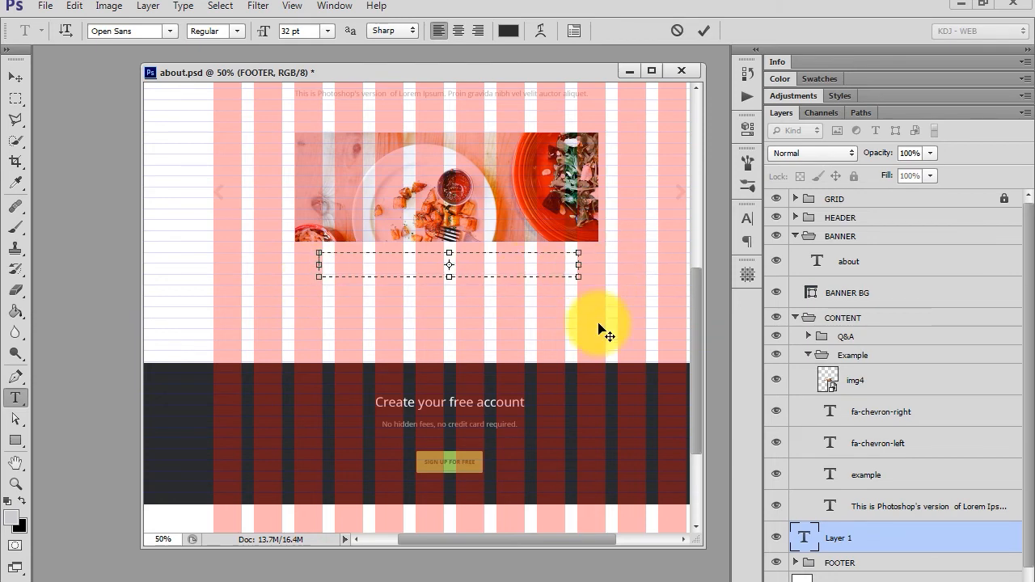
pyautogui.click(184, 11)
pyautogui.click(231, 271)
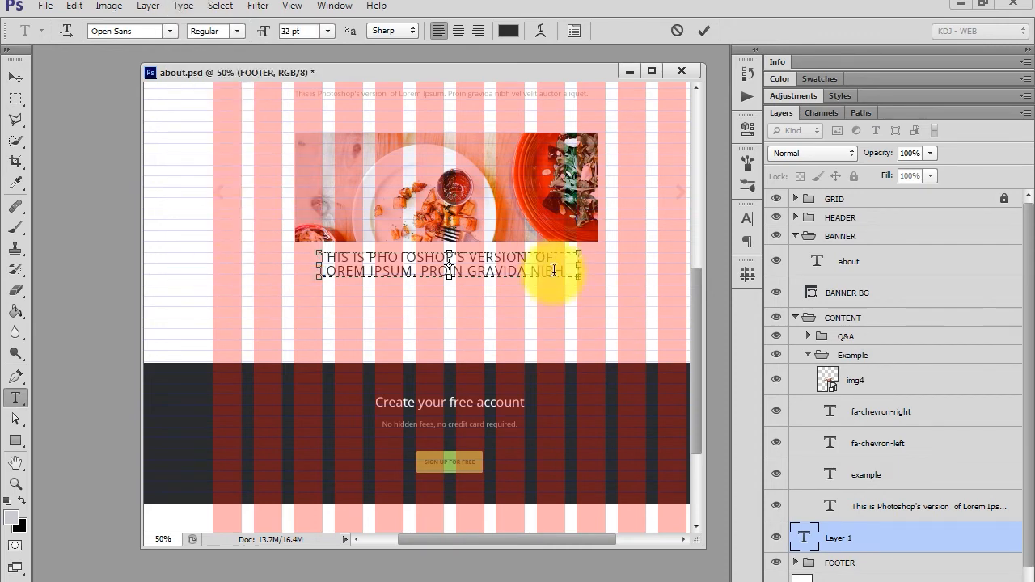
# Format all the caption text at 16 pt in colour #2c2c2c with centre alignment
pyautogui.hotkey('ctrl', 'a')
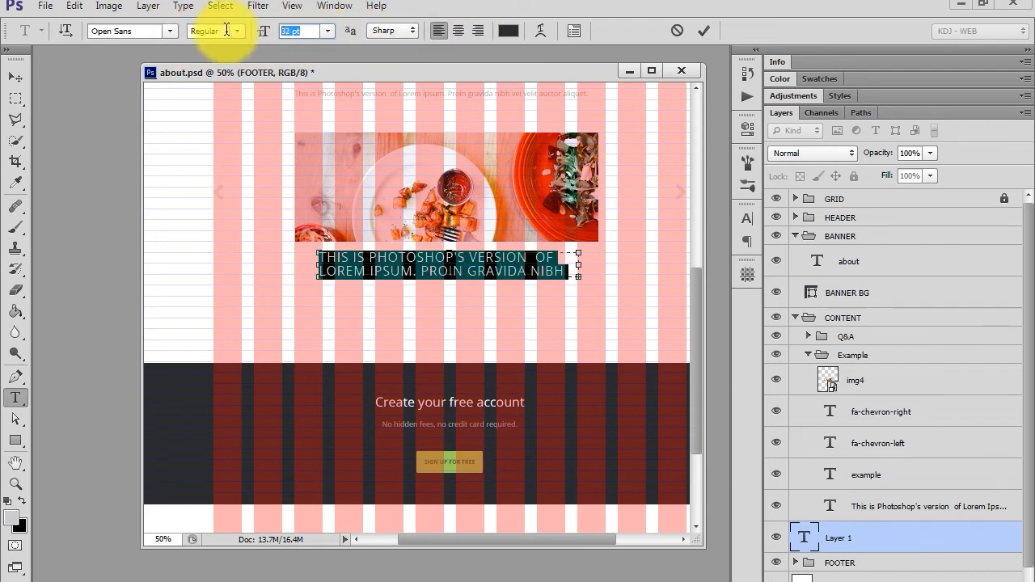
pyautogui.write('16')
pyautogui.press('Return')
pyautogui.click(508, 31)
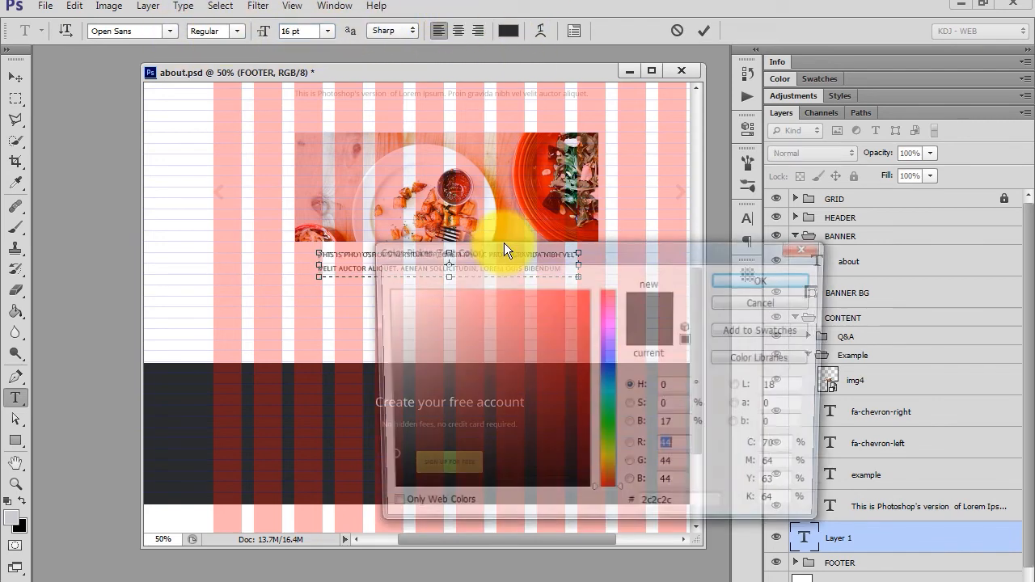
pyautogui.click(758, 280)
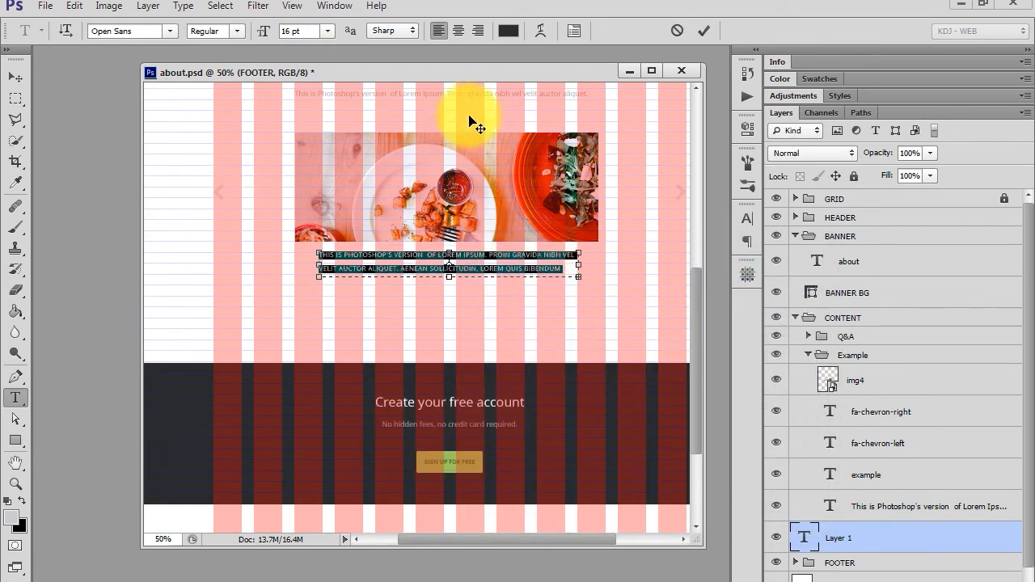
pyautogui.click(459, 29)
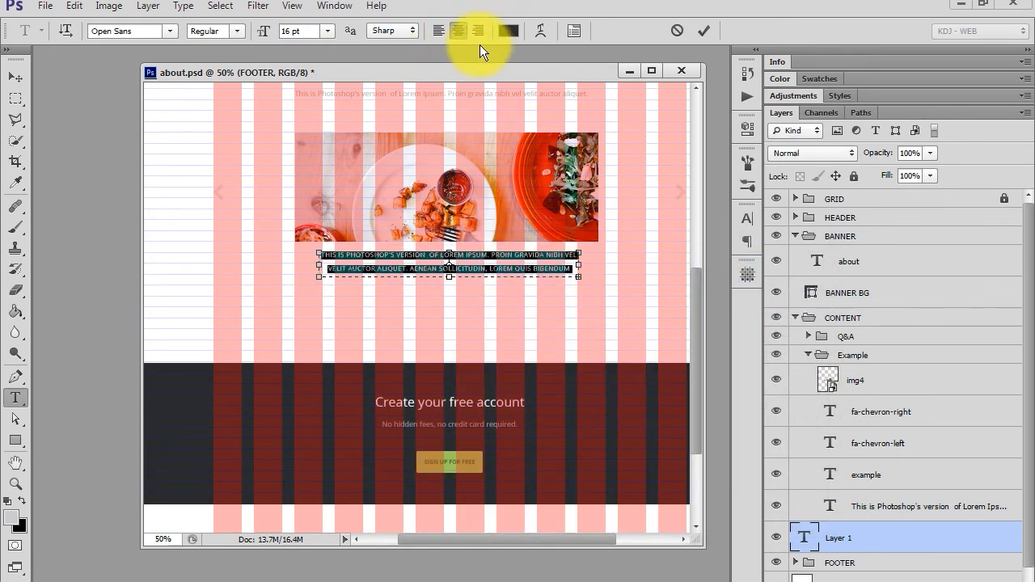
# Set the caption's leading to 27 pt without All Caps, and place its layer at the top of the Example group
pyautogui.hotkey('ctrl', 't')
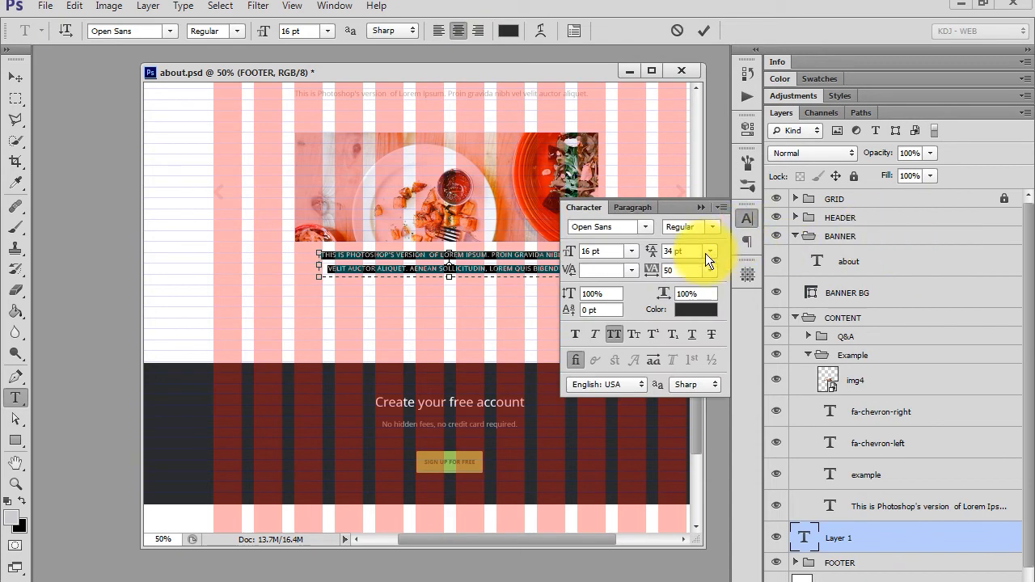
pyautogui.moveTo(692, 251); pyautogui.dragTo(609, 244)
pyautogui.write('27')
pyautogui.press('Return')
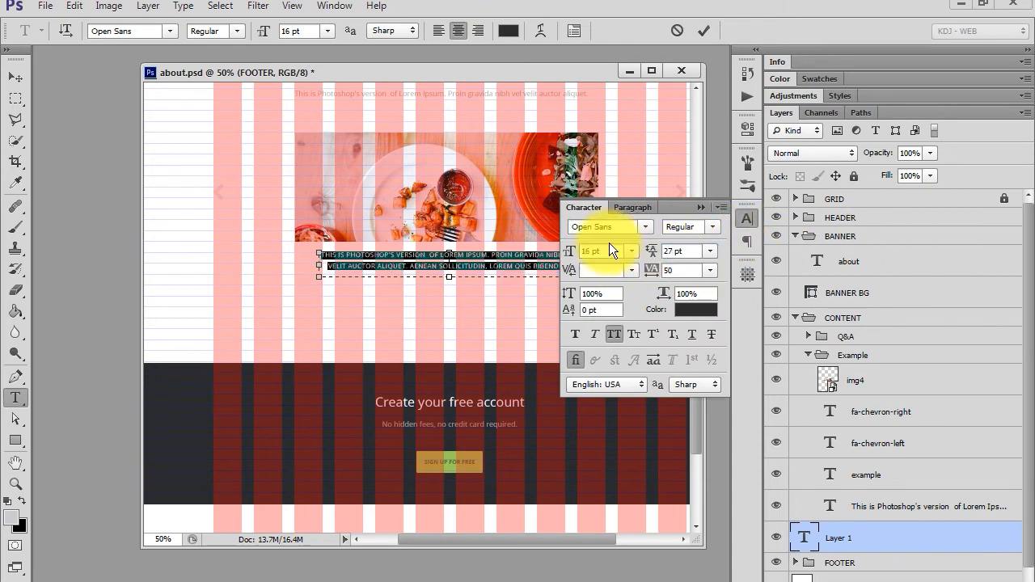
pyautogui.click(614, 334)
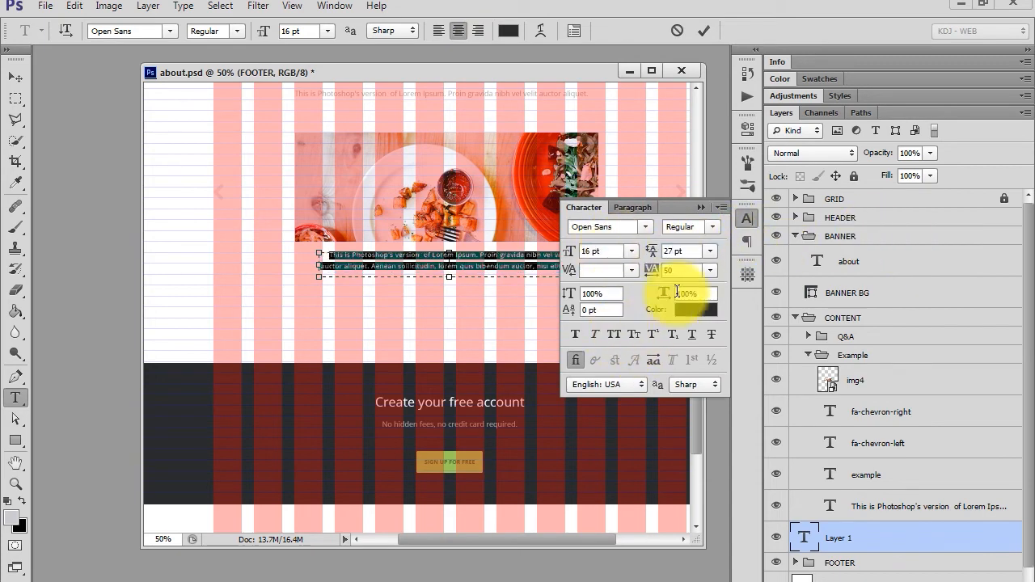
pyautogui.click(702, 208)
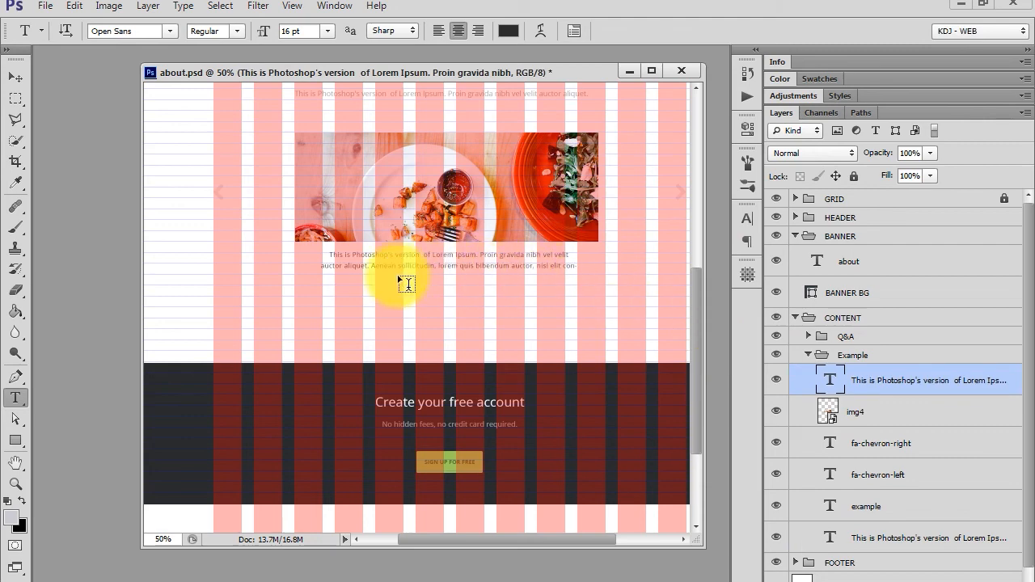
# Trim the caption's placeholder text to two lines ending in "Aenean sollicitudisequat ipst", extending the text box downward to remove the overflow text
pyautogui.moveTo(429, 266); pyautogui.dragTo(590, 277)
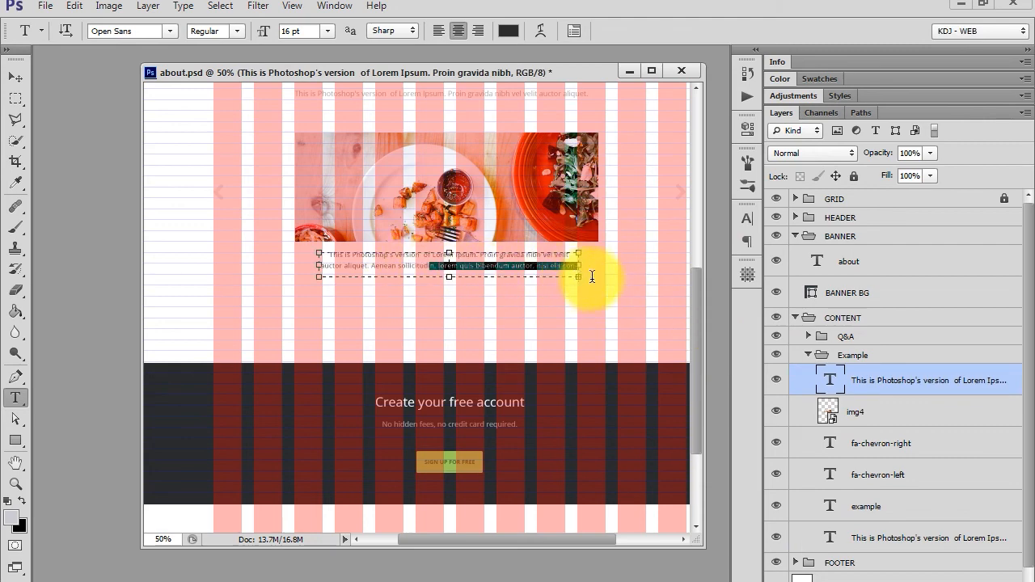
pyautogui.press('BackSpace')
pyautogui.moveTo(432, 266); pyautogui.dragTo(589, 283)
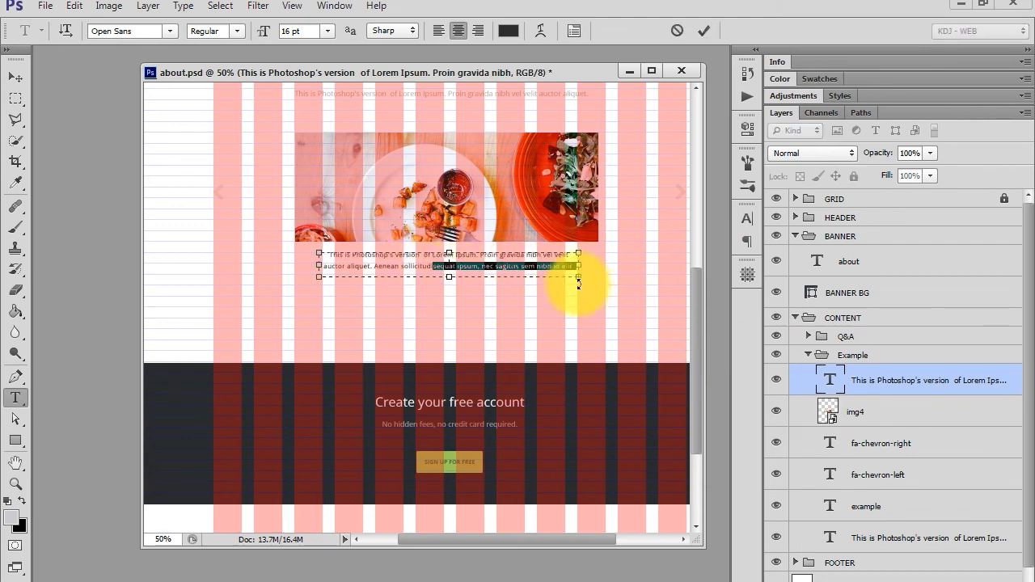
pyautogui.moveTo(466, 266); pyautogui.dragTo(616, 279)
pyautogui.press('BackSpace')
pyautogui.moveTo(471, 268); pyautogui.dragTo(615, 271)
pyautogui.press('BackSpace')
pyautogui.press('BackSpace')
pyautogui.moveTo(492, 266); pyautogui.dragTo(644, 273)
pyautogui.press('BackSpace')
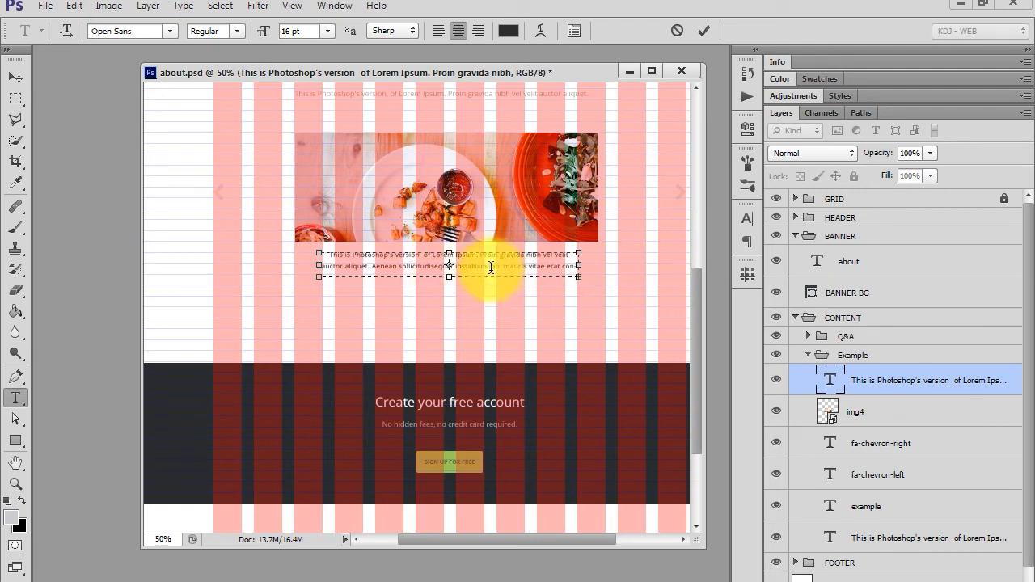
pyautogui.moveTo(449, 281); pyautogui.dragTo(450, 316)
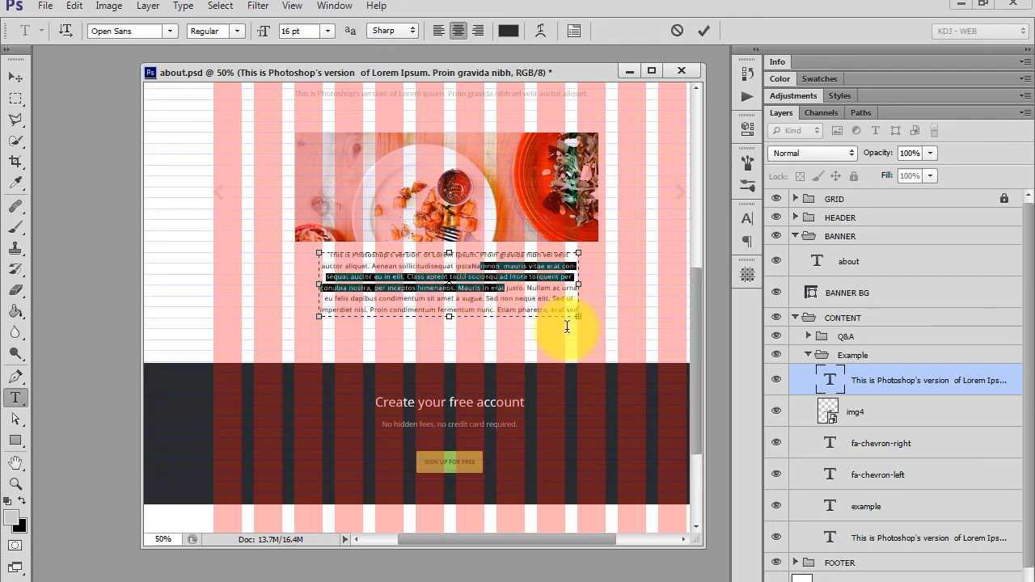
pyautogui.moveTo(502, 269); pyautogui.dragTo(642, 312)
pyautogui.press('BackSpace')
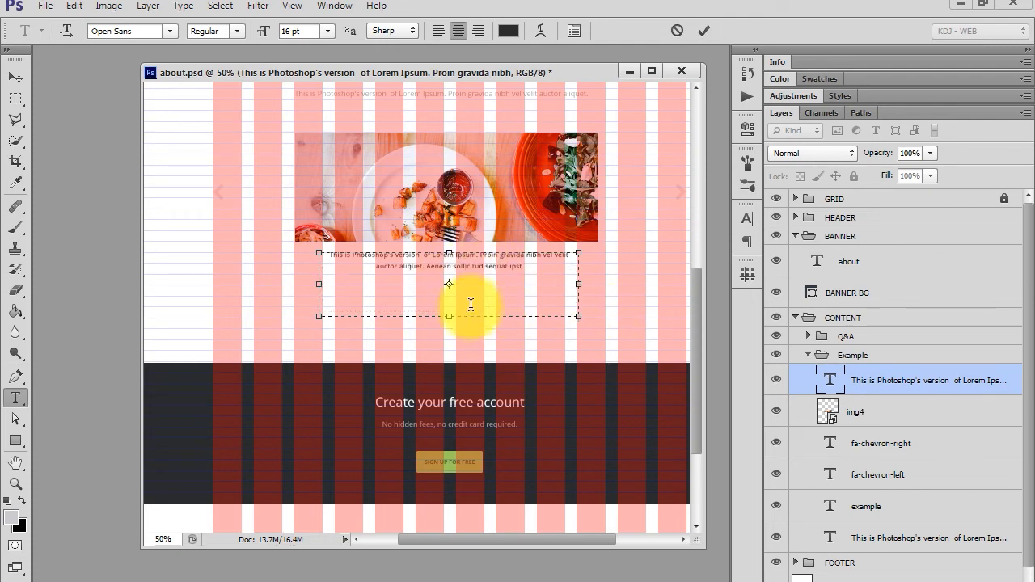
pyautogui.click(830, 380)
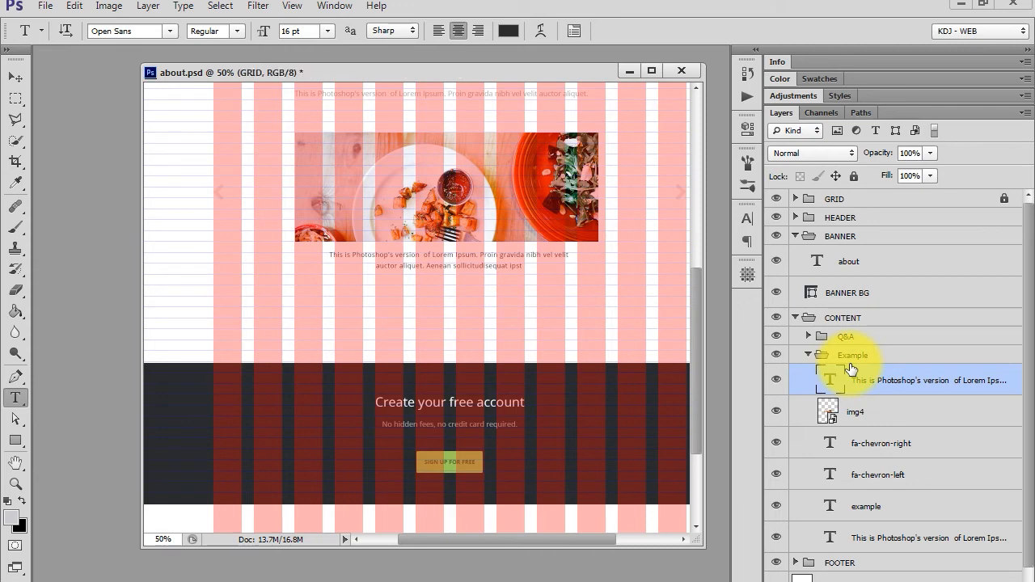
# Preview the caption without the grid, then show the grid again and nudge the caption down to the baseline lines
pyautogui.press('F2')
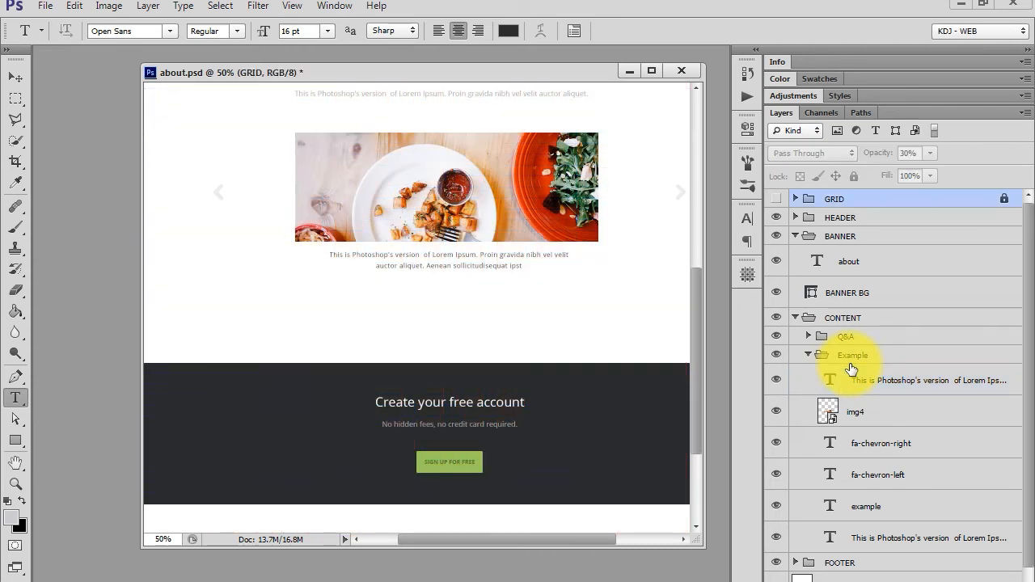
pyautogui.keyDown('ctrl'); pyautogui.click(437, 279); pyautogui.keyUp('ctrl')
pyautogui.keyDown('ctrl'); pyautogui.click(455, 259); pyautogui.keyUp('ctrl')
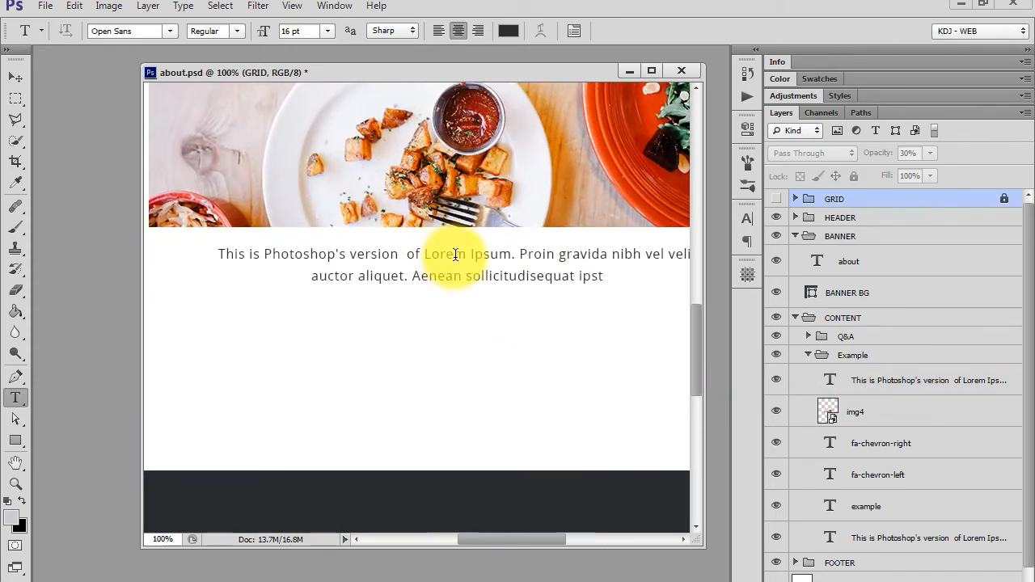
pyautogui.hotkey('ctrl', '-')
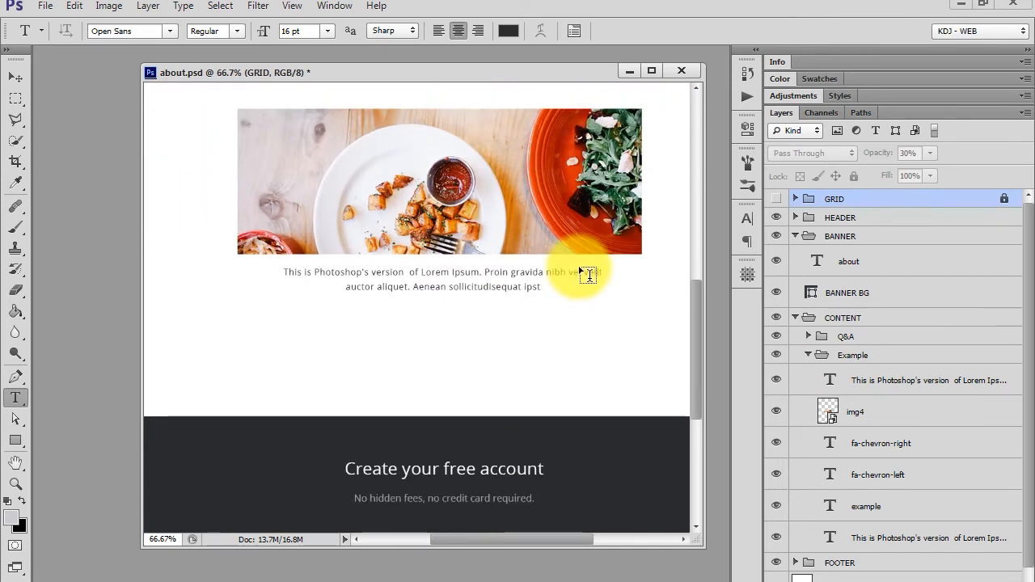
pyautogui.click(777, 199)
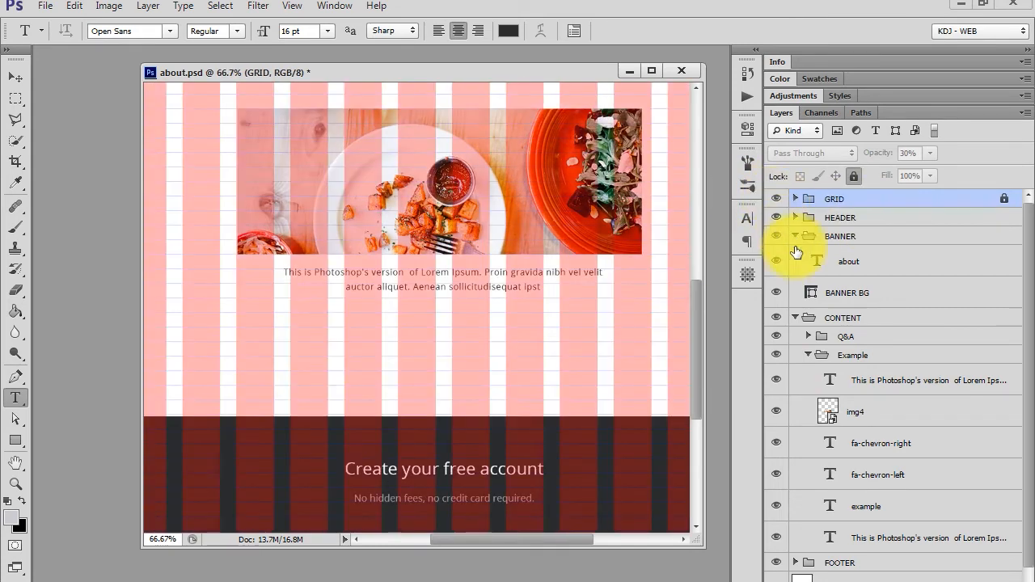
pyautogui.click(885, 386)
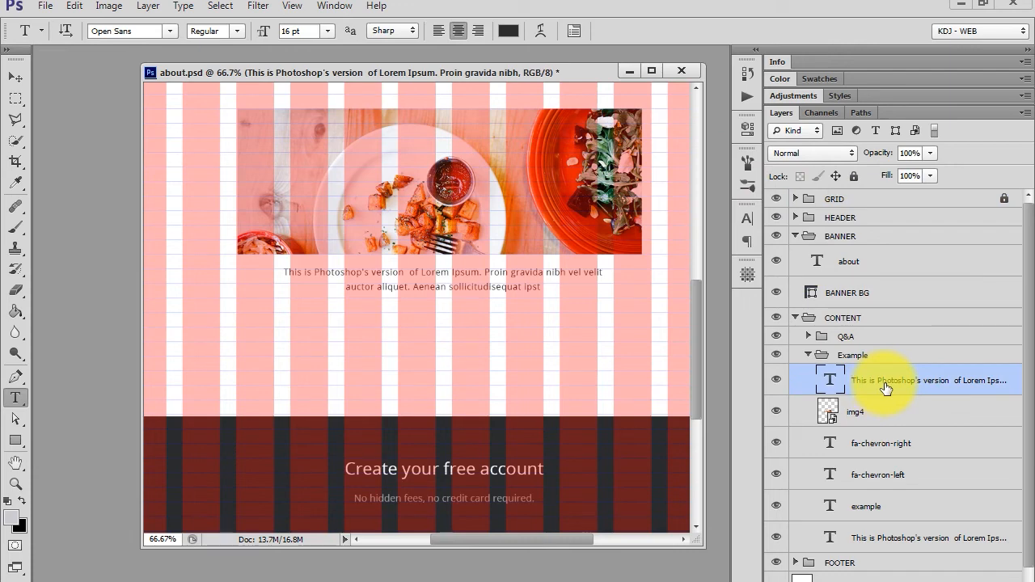
pyautogui.hotkey('ctrl', 'Down')
pyautogui.hotkey('ctrl', 'Down')
pyautogui.hotkey('ctrl', 'Down')
pyautogui.hotkey('ctrl', 'Down')
pyautogui.keyDown('ctrl'); pyautogui.click(401, 278); pyautogui.keyUp('ctrl')
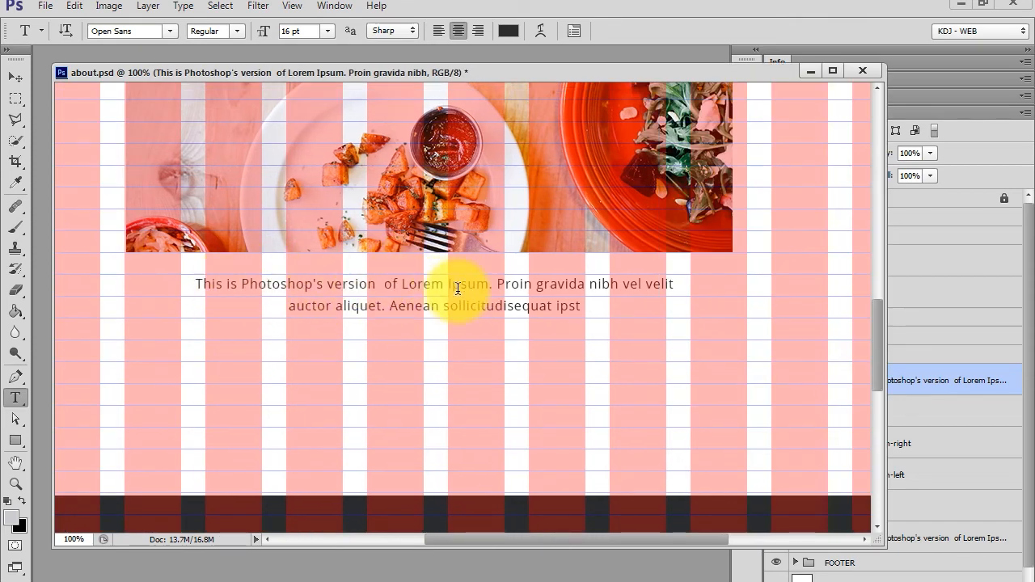
pyautogui.hotkey('ctrl', 'Down')
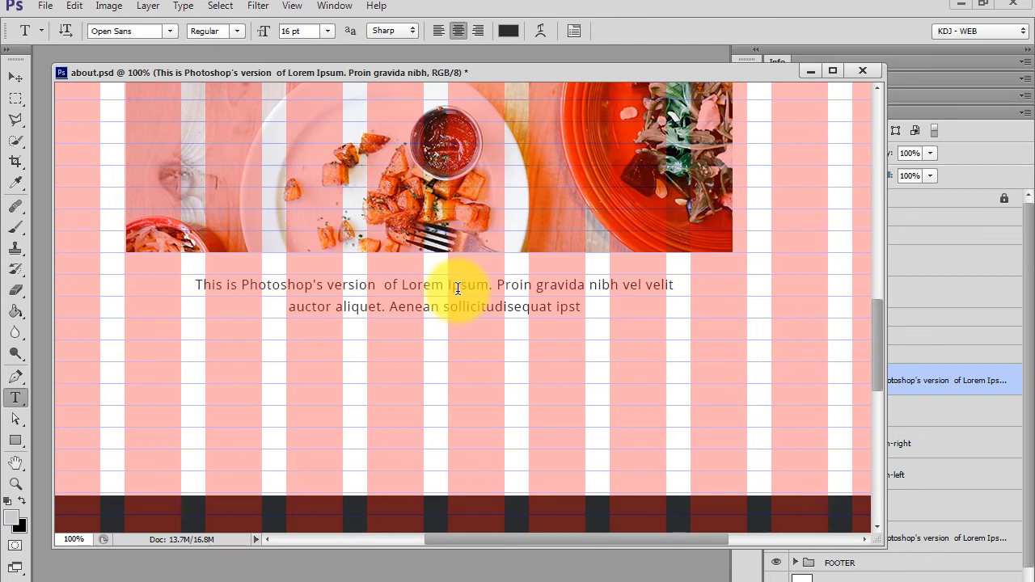
# Duplicate the caption below itself and replace the copy's text with "Link to portfolio" in a text box one line high
pyautogui.moveTo(884, 226); pyautogui.dragTo(759, 227)
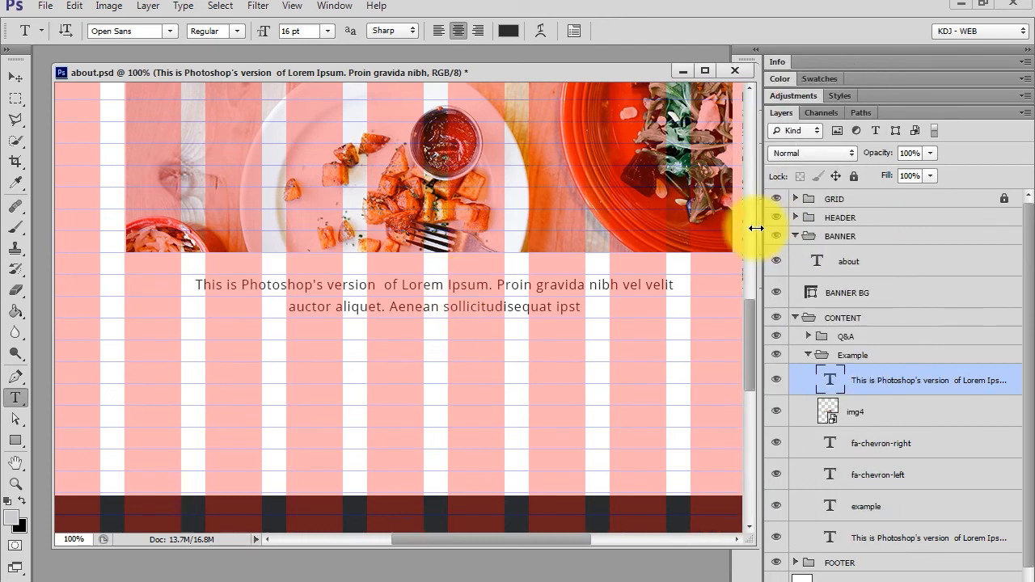
pyautogui.click(15, 77)
pyautogui.moveTo(420, 291); pyautogui.dragTo(418, 357)
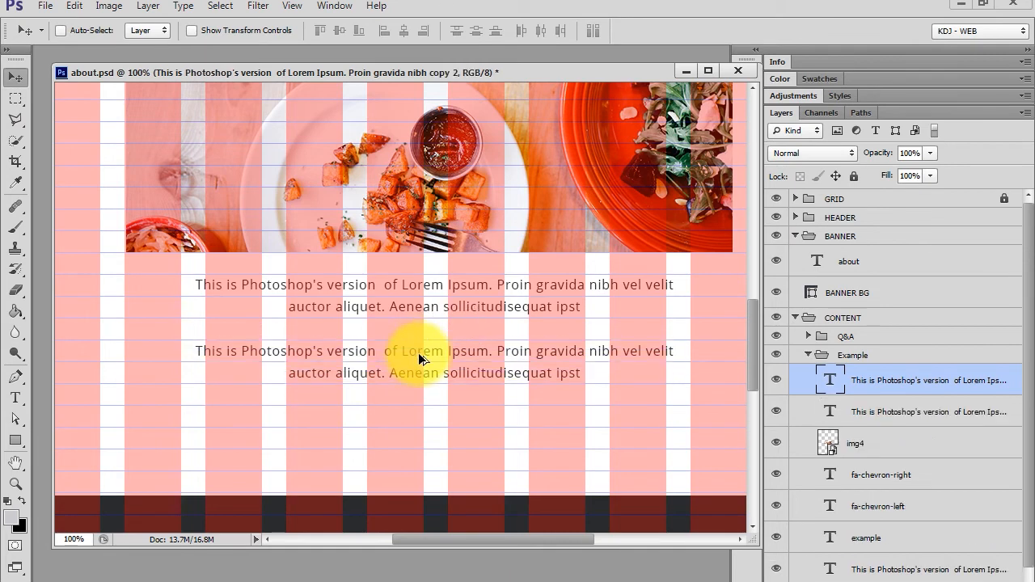
pyautogui.doubleClick(831, 380)
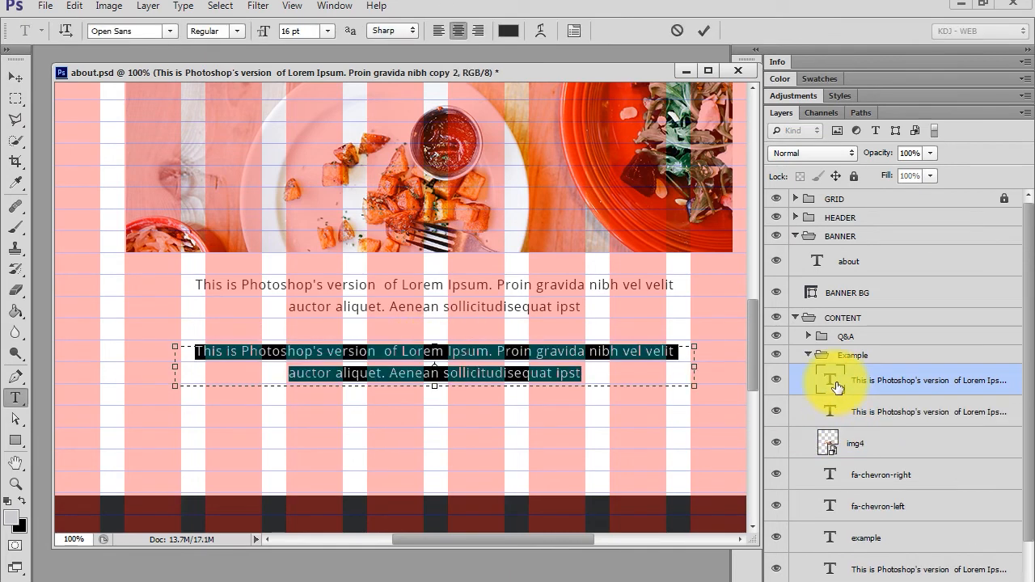
pyautogui.press('BackSpace')
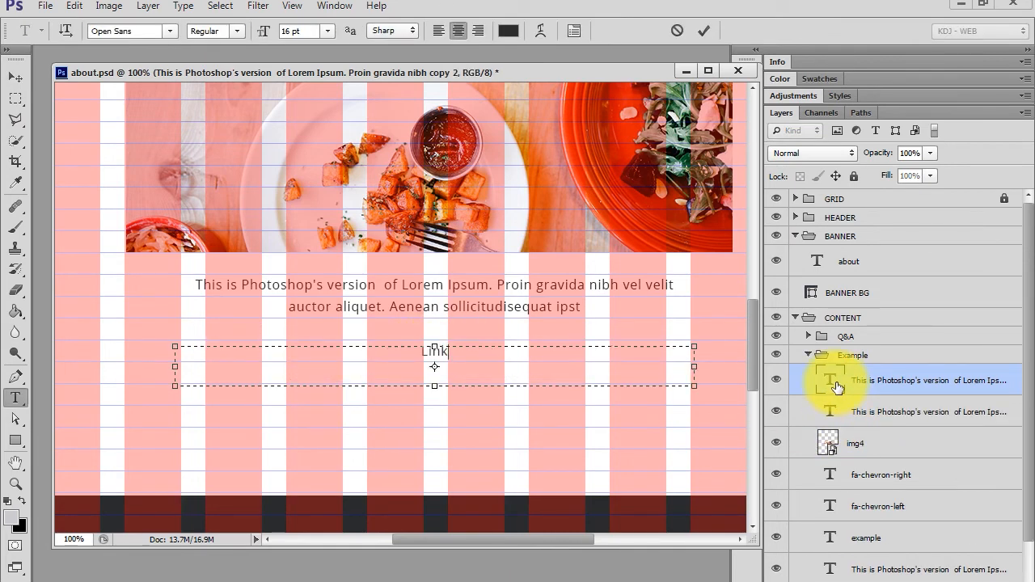
pyautogui.write('Link to portfolio')
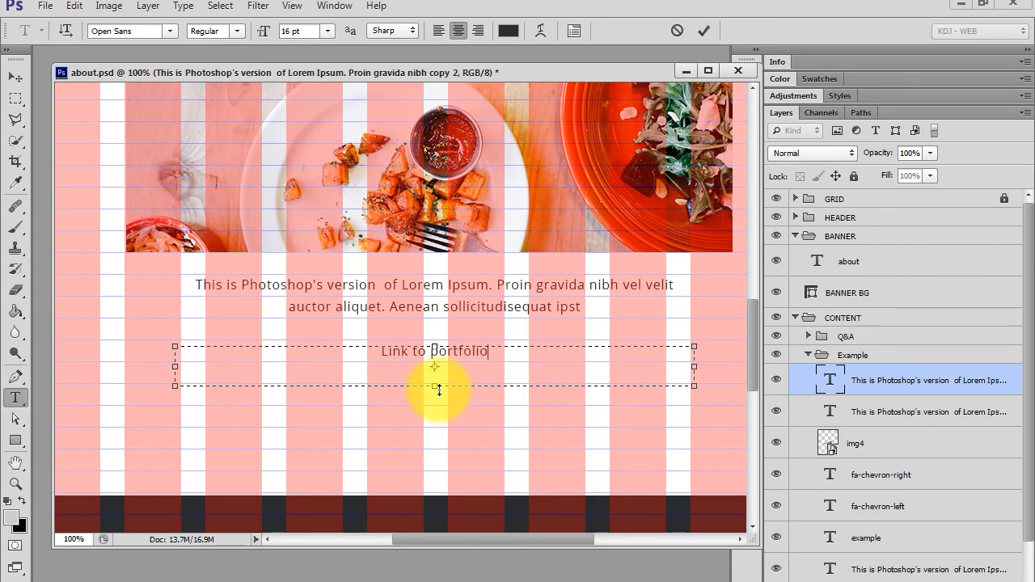
pyautogui.moveTo(435, 387); pyautogui.dragTo(435, 362)
# Switch to Notepad, add the colour #9ac75b under the answer line, and copy its hex digits
pyautogui.hotkey('alt', 'Tab')
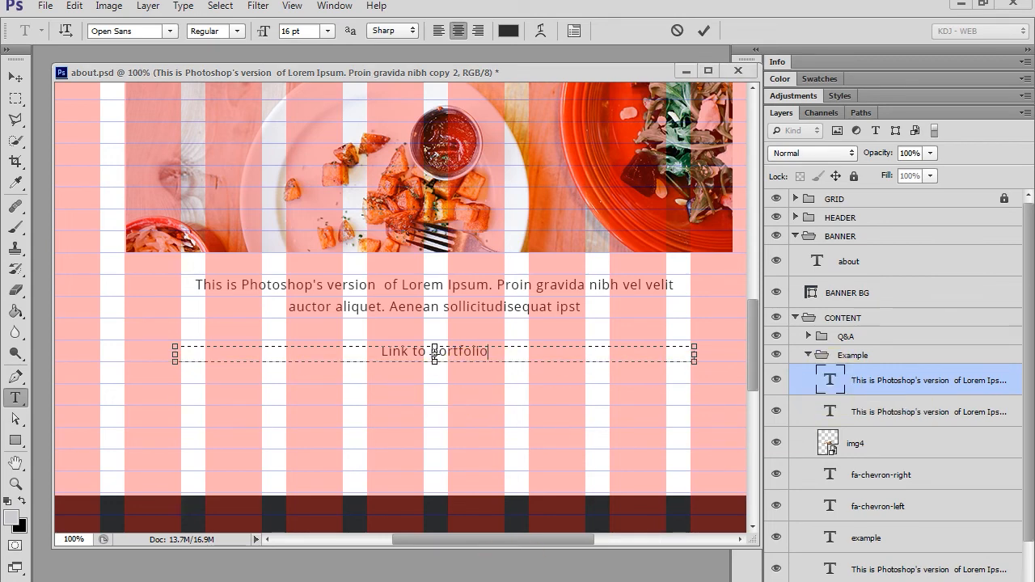
pyautogui.click(243, 292)
pyautogui.click(314, 413)
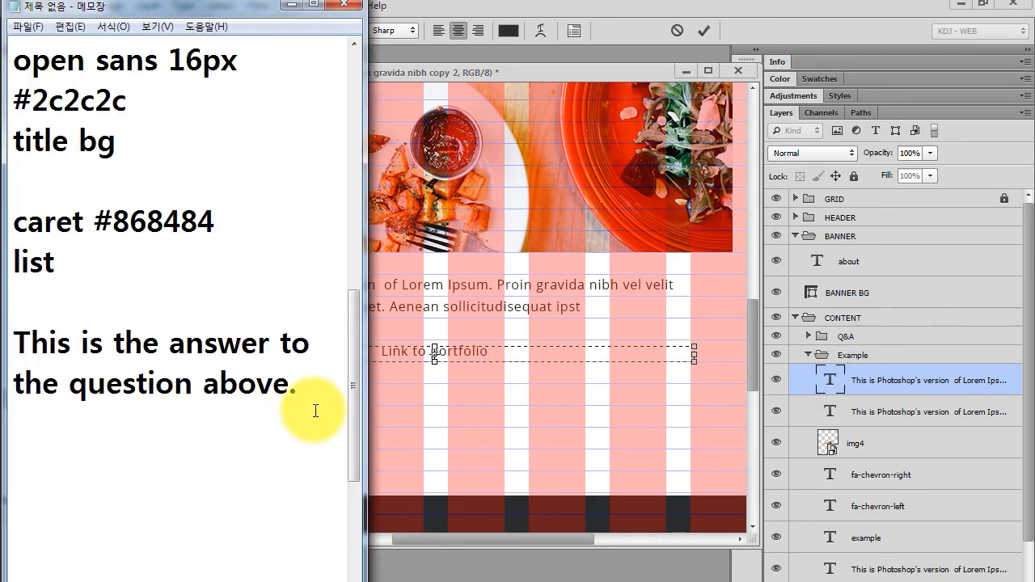
pyautogui.write('#9ac75b')
pyautogui.hotkey('shift', 'Left')
pyautogui.hotkey('shift', 'Left')
pyautogui.hotkey('shift', 'Left')
pyautogui.hotkey('shift', 'Left')
pyautogui.hotkey('shift', 'Left')
pyautogui.hotkey('shift', 'Left')
pyautogui.hotkey('ctrl', 'c')
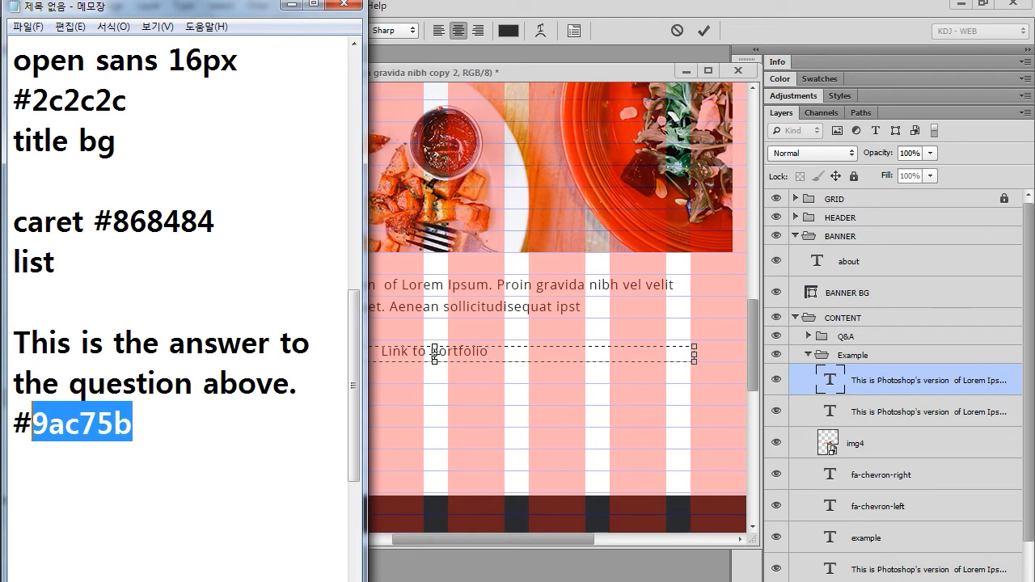
# Switch back to Photoshop and set the "Link to portfolio" text colour to 9ac75b
pyautogui.click(977, 4)
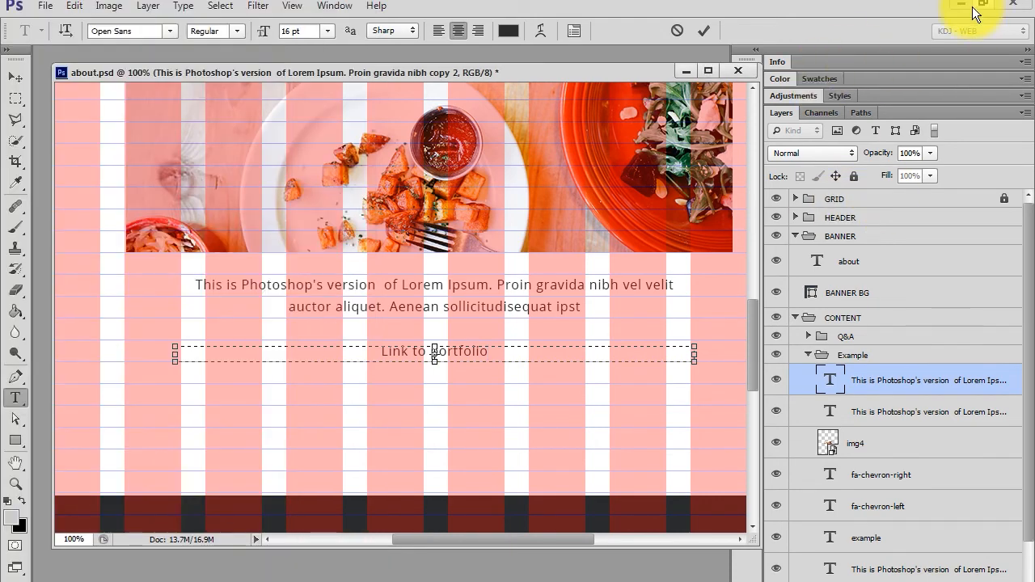
pyautogui.click(975, 7)
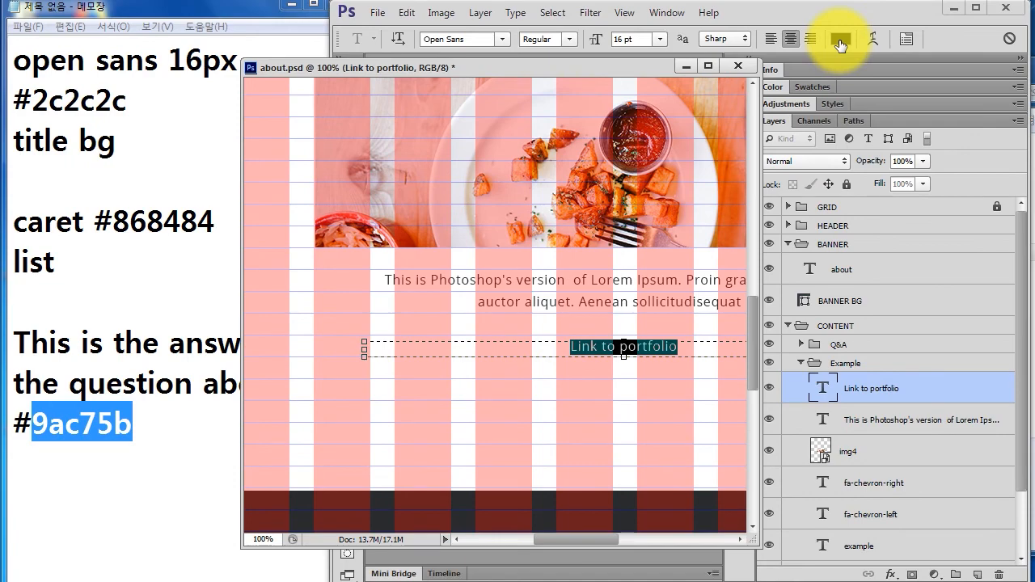
pyautogui.click(841, 39)
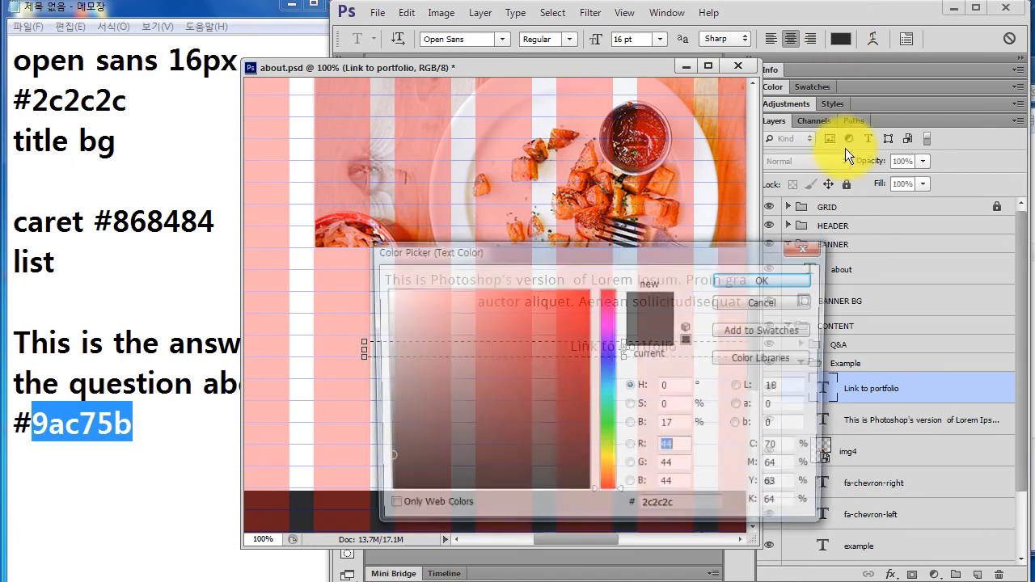
pyautogui.moveTo(695, 510); pyautogui.dragTo(579, 507)
pyautogui.hotkey('ctrl', 'v')
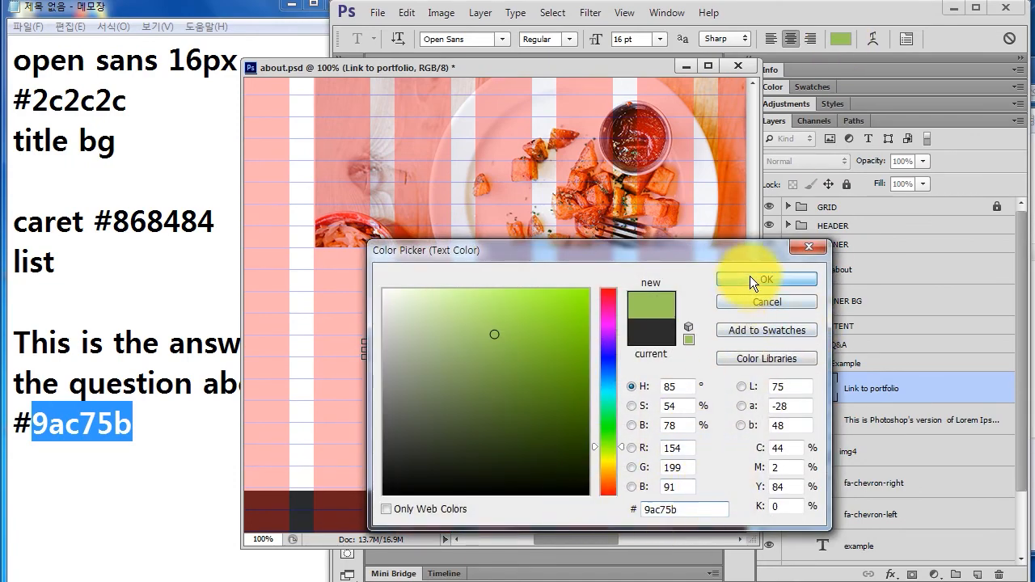
pyautogui.click(749, 278)
pyautogui.click(873, 404)
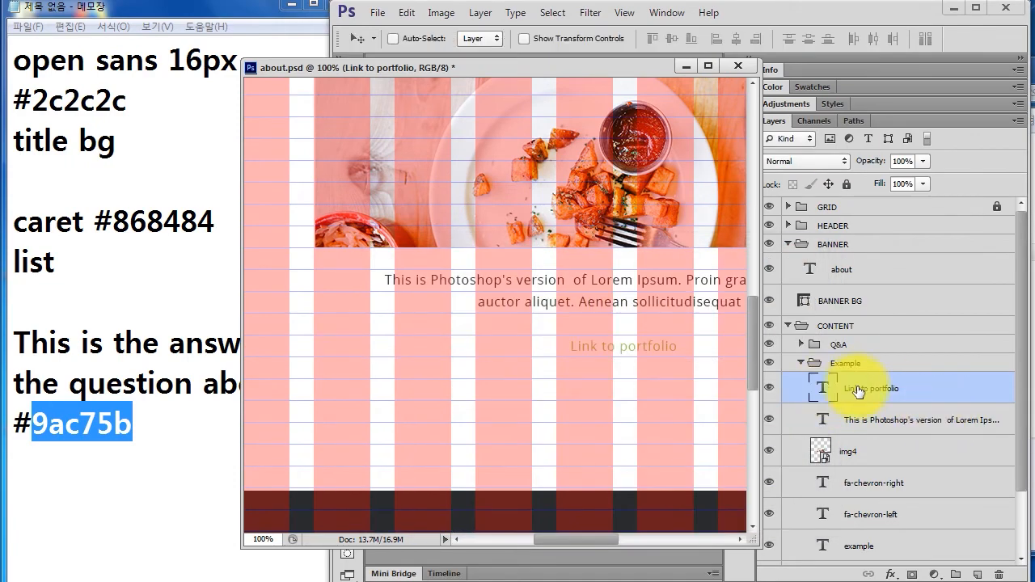
# Underline the "Link to portfolio" text and hide the GRID group to view the finished link
pyautogui.doubleClick(823, 392)
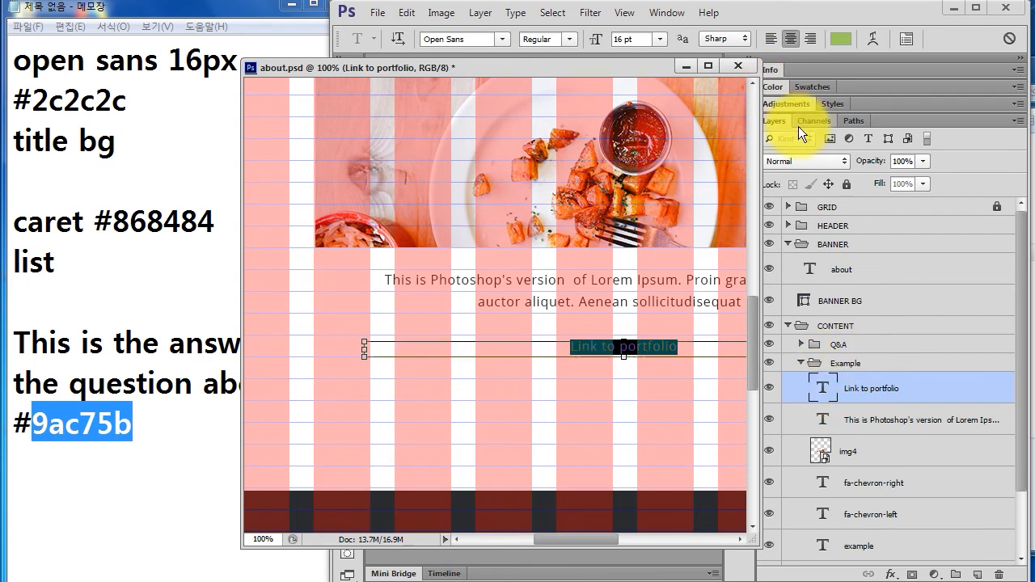
pyautogui.hotkey('ctrl', 't')
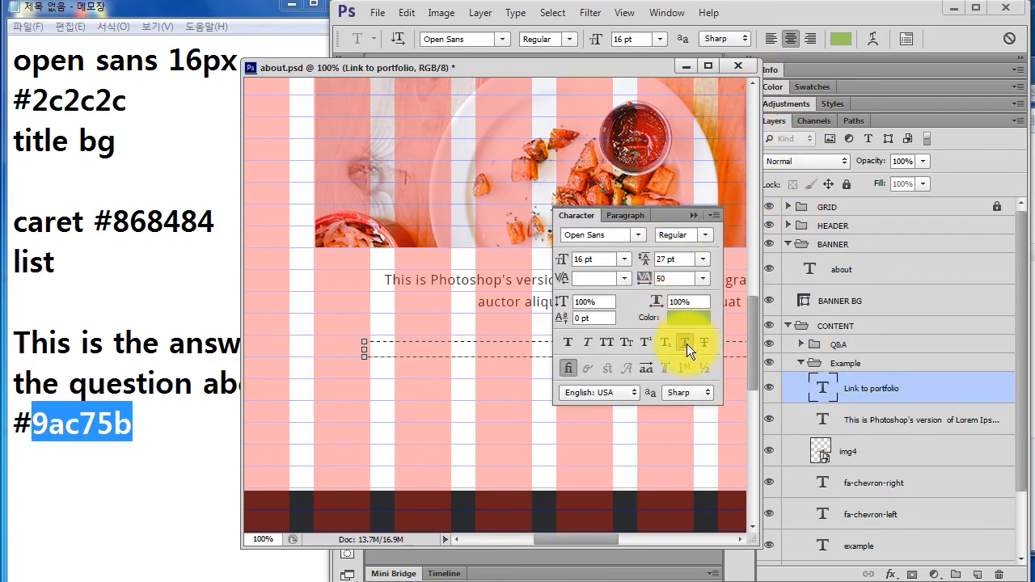
pyautogui.click(693, 215)
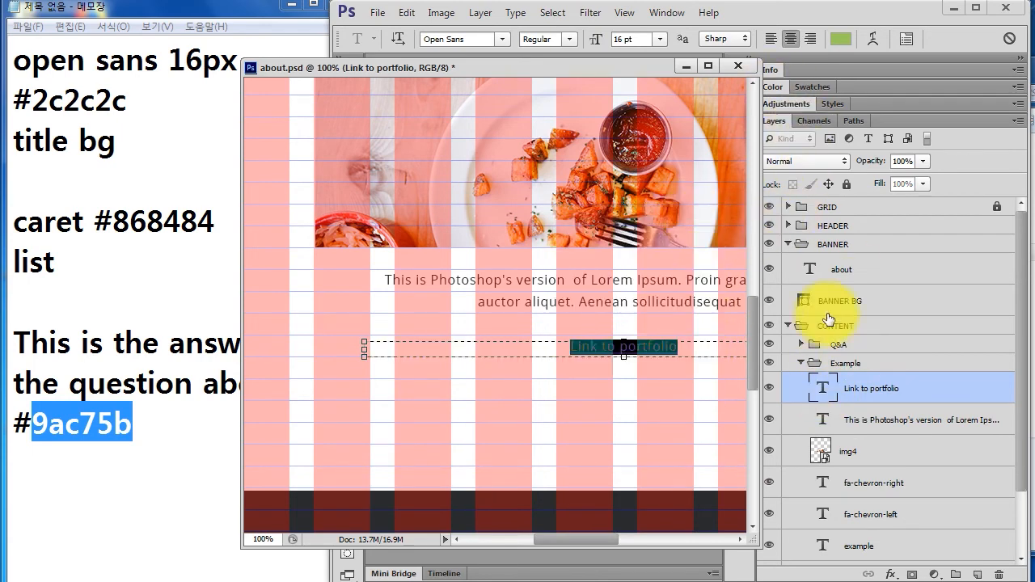
pyautogui.click(819, 396)
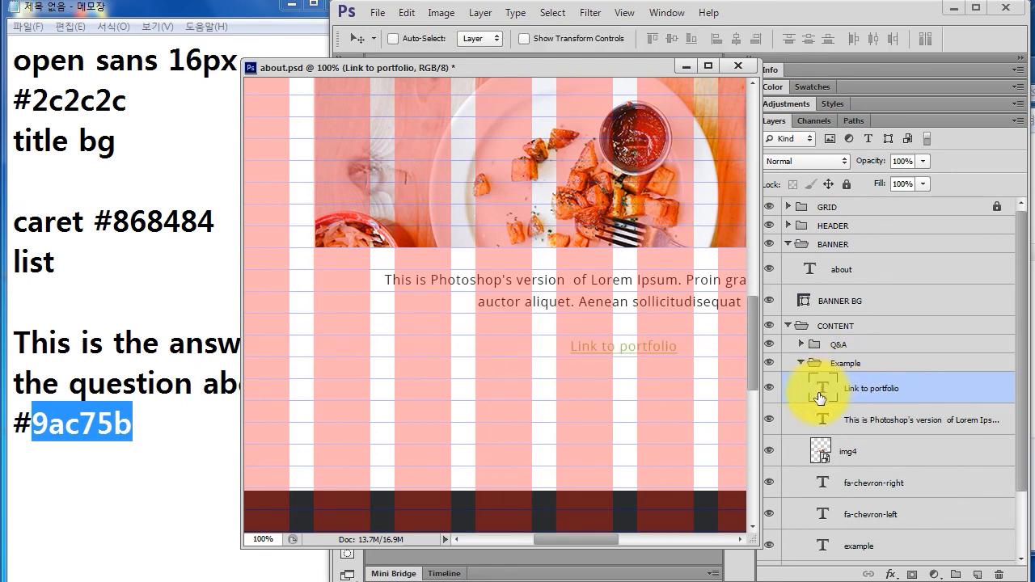
pyautogui.press('F2')
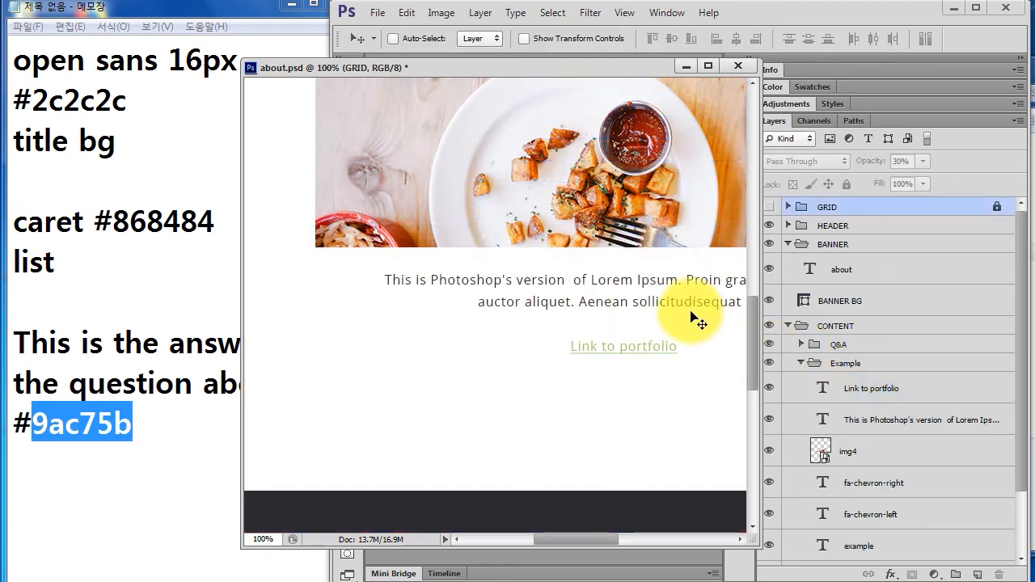
pyautogui.moveTo(684, 328); pyautogui.dragTo(569, 326)
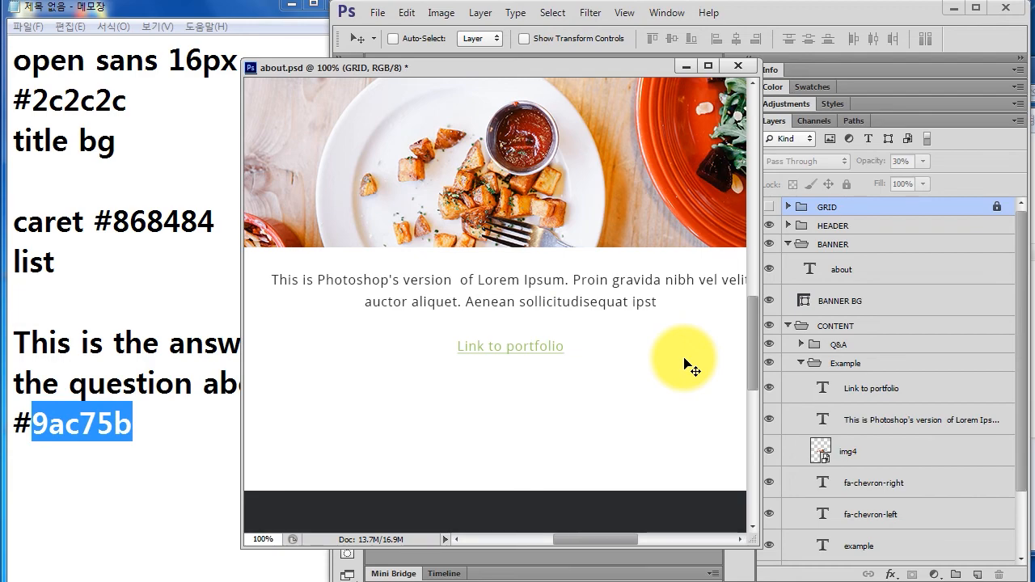
# Switch to Notepad and add the line "-(dash, hypen)" below the colour code #9ac75b
pyautogui.moveTo(350, 65); pyautogui.dragTo(427, 75)
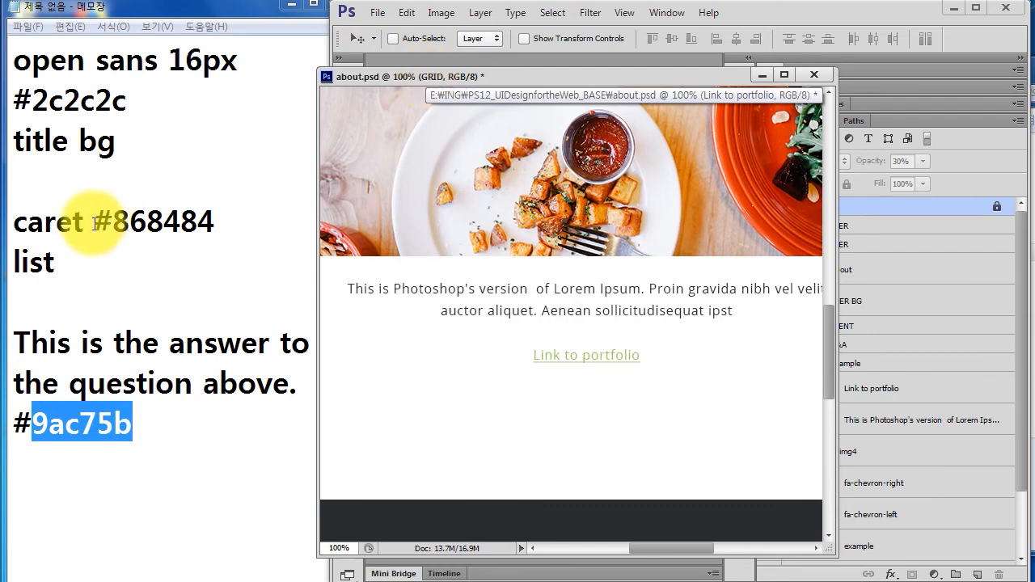
pyautogui.click(218, 416)
pyautogui.press('Return')
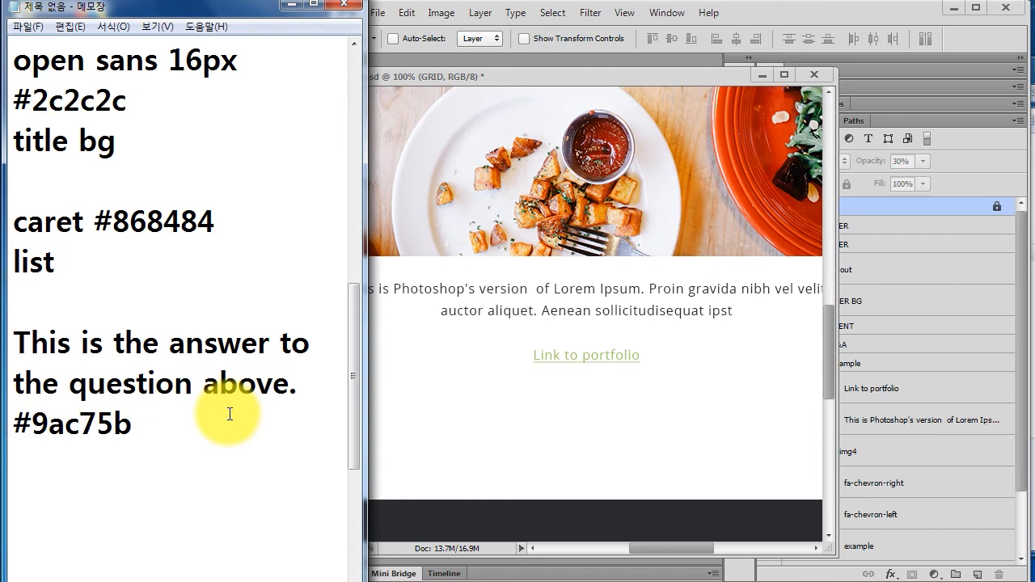
pyautogui.write('-')
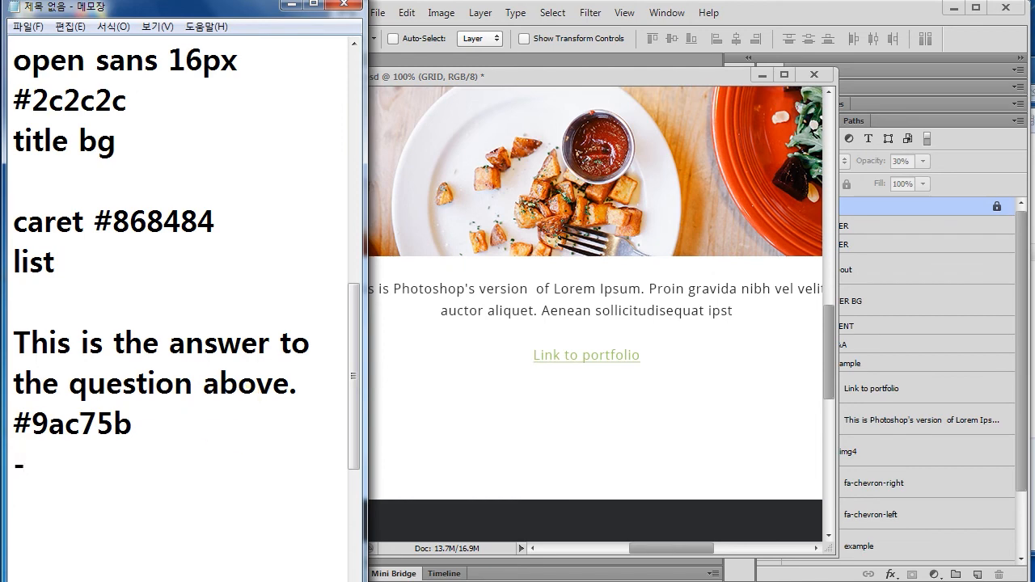
pyautogui.write('(das')
pyautogui.write('h')
pyautogui.press('BackSpace')
pyautogui.write('sh, hypen)')
pyautogui.press('Return')
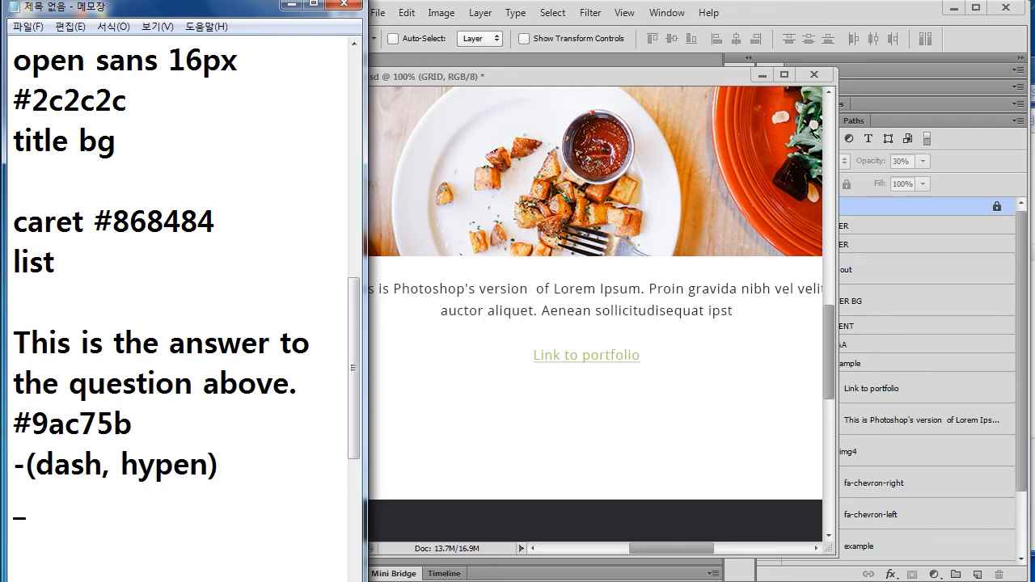
# Add a line for the underscore character below the dash note, naming it 밑줄 and underscore in parentheses
pyautogui.write('_(미')
pyautogui.write('줄,')
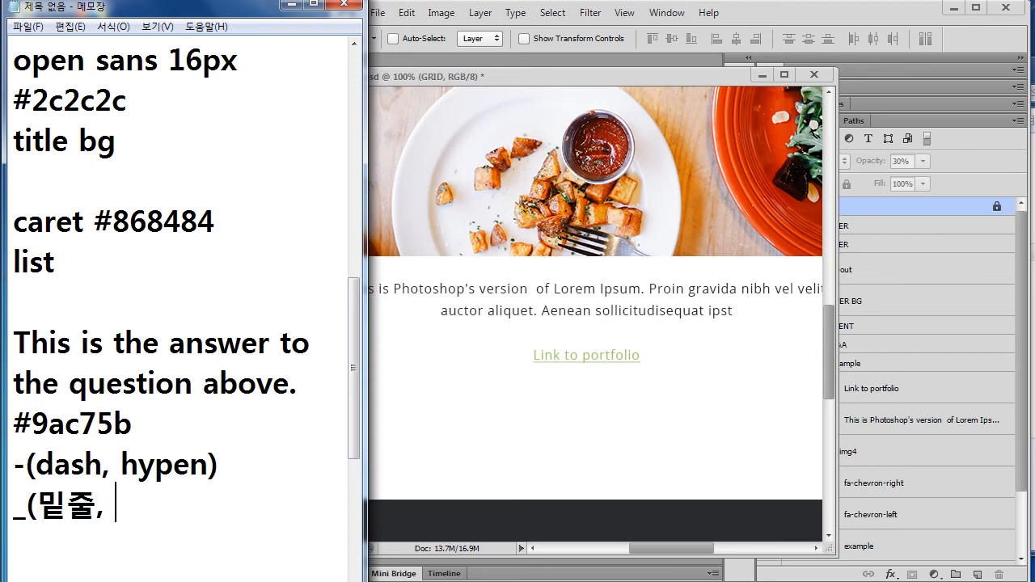
pyautogui.write(' ude')
pyautogui.press('BackSpace')
pyautogui.press('BackSpace')
pyautogui.write('nderso')
pyautogui.press('BackSpace')
pyautogui.write('cor')
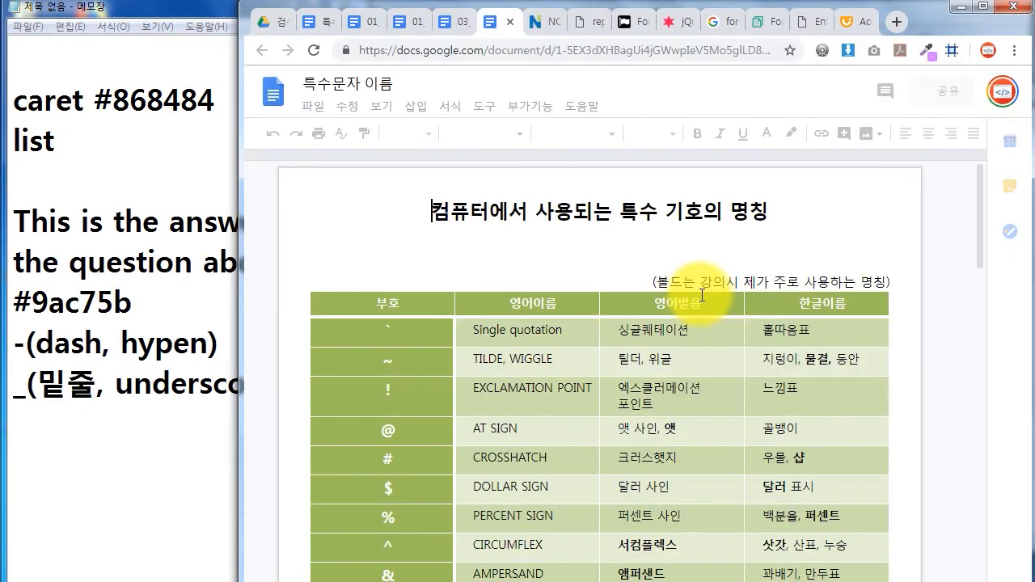
# Switch to the 특수문자 이름 document in the browser, view it in full screen and dismiss the hidden-controls notice
pyautogui.click(381, 105)
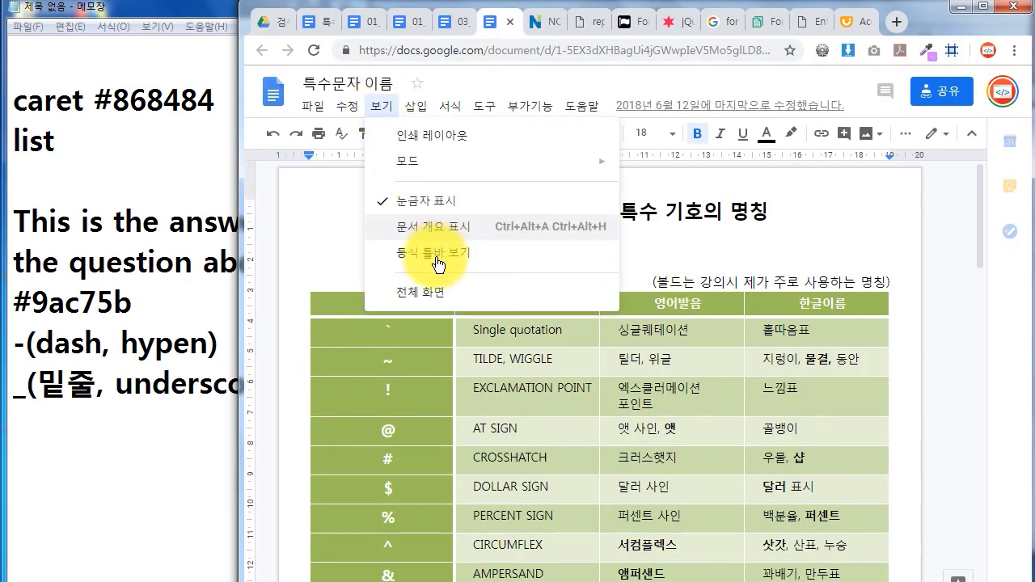
pyautogui.click(405, 293)
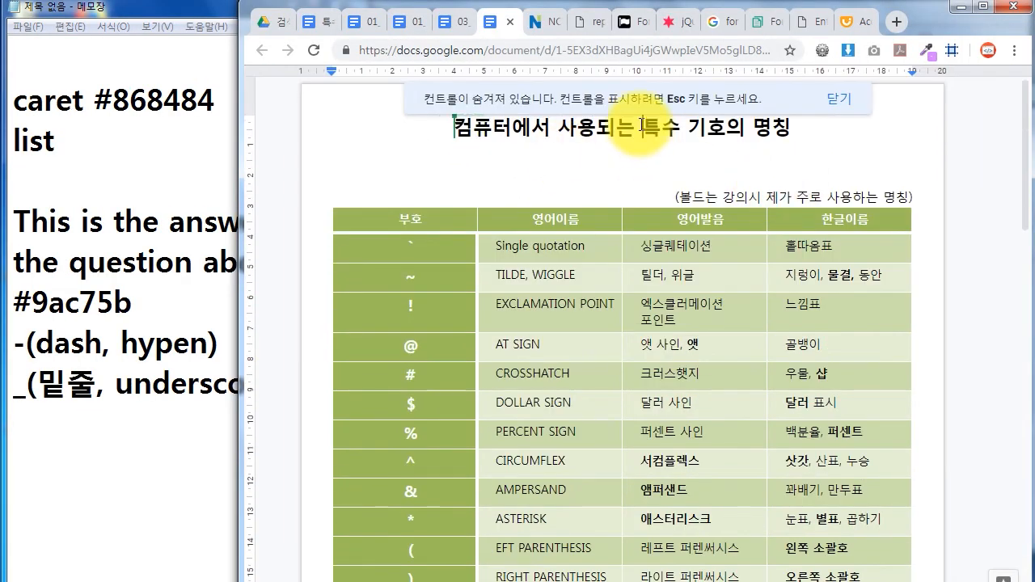
pyautogui.click(841, 101)
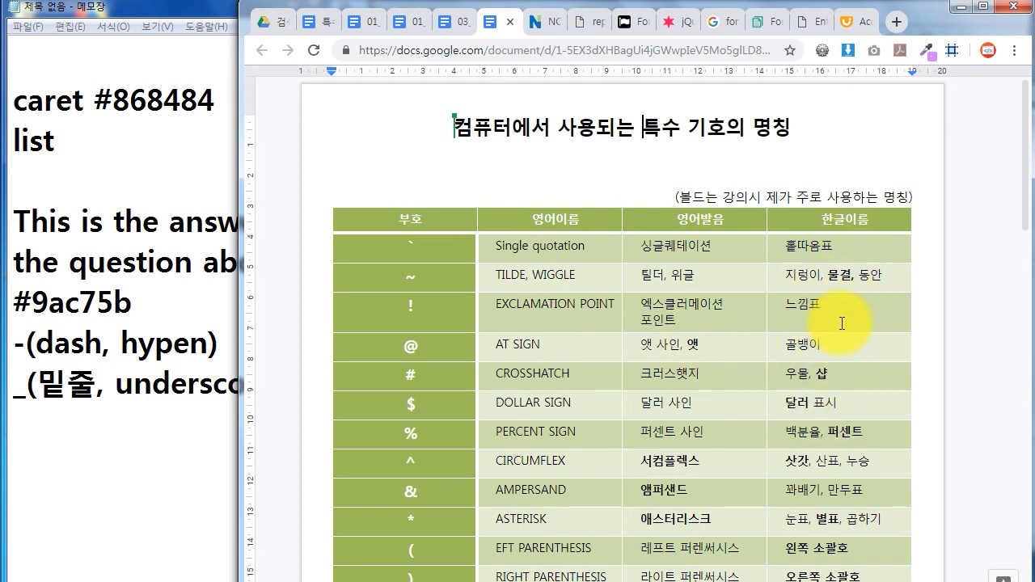
# Examine the English and Korean names of the dollar, percent, circumflex, hyphen and underscore symbols in the table
pyautogui.click(414, 404)
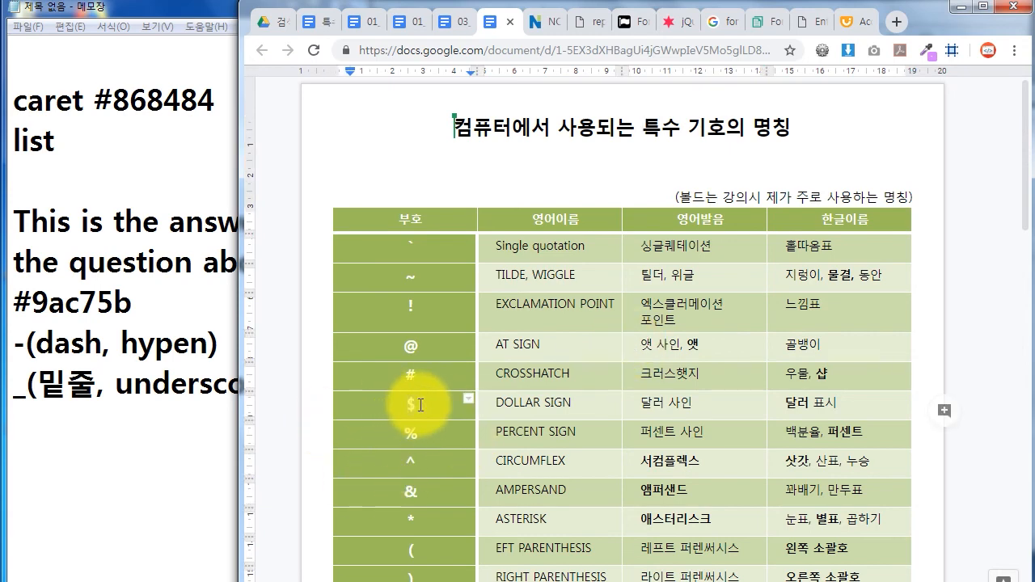
pyautogui.click(428, 437)
pyautogui.scroll(-2, 465, 404)
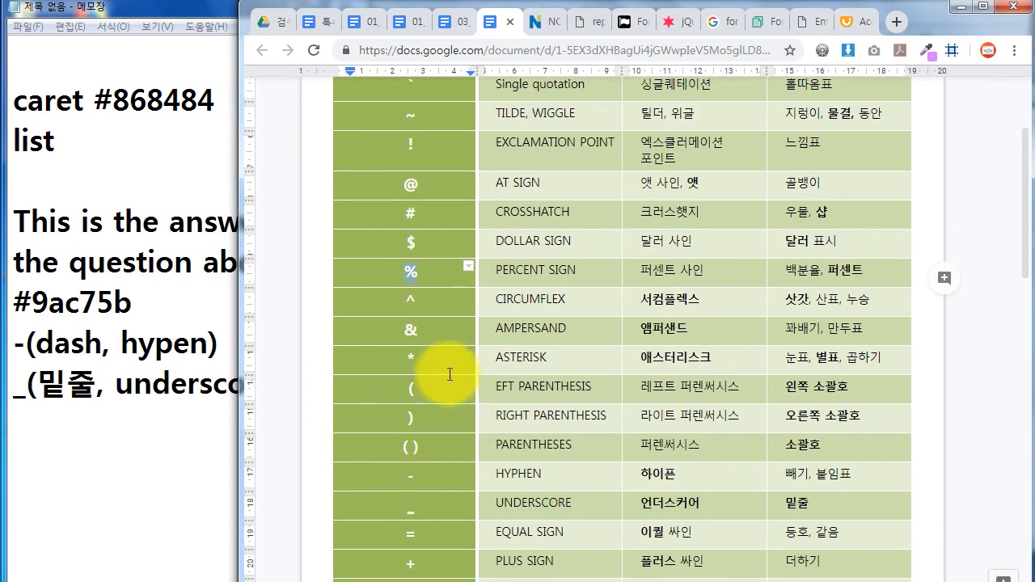
pyautogui.click(414, 304)
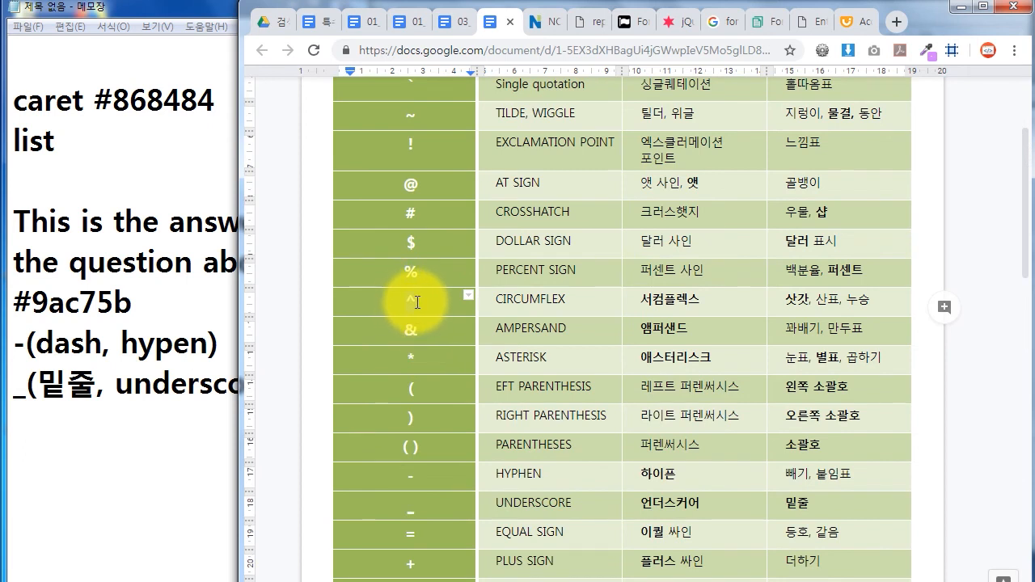
pyautogui.doubleClick(413, 301)
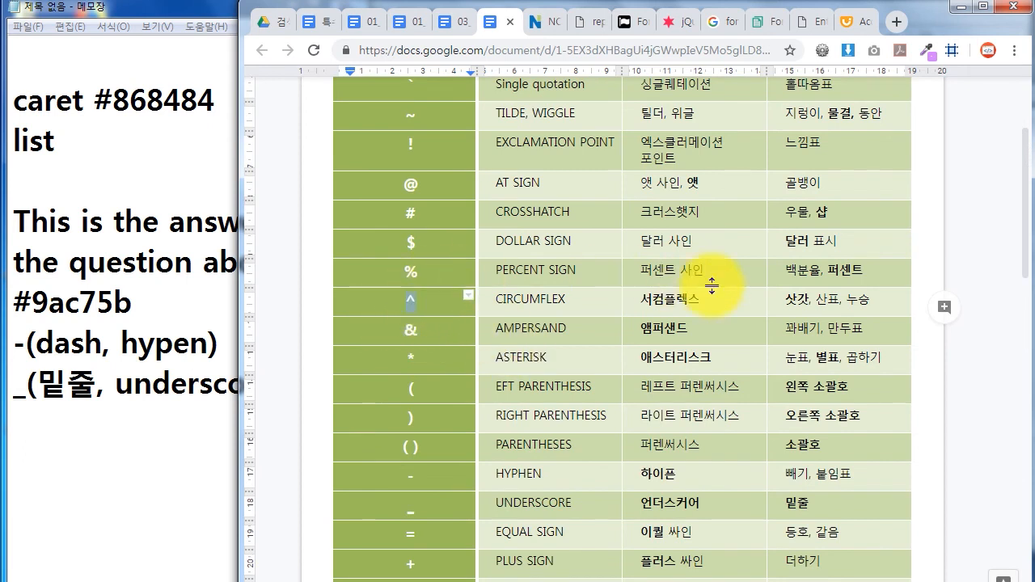
pyautogui.moveTo(642, 301); pyautogui.dragTo(702, 297)
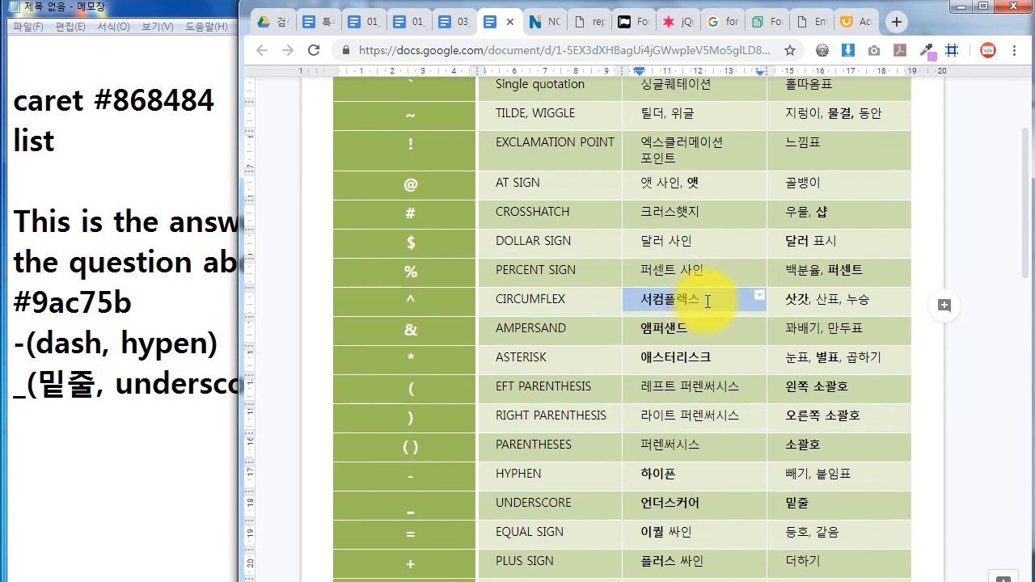
pyautogui.click(796, 308)
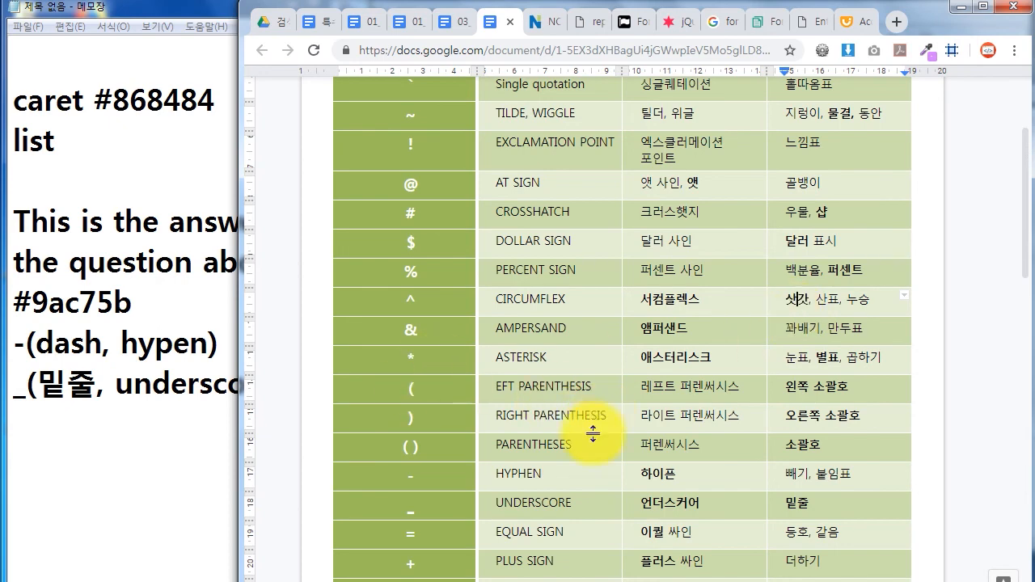
pyautogui.scroll(-2, 452, 359)
pyautogui.click(414, 316)
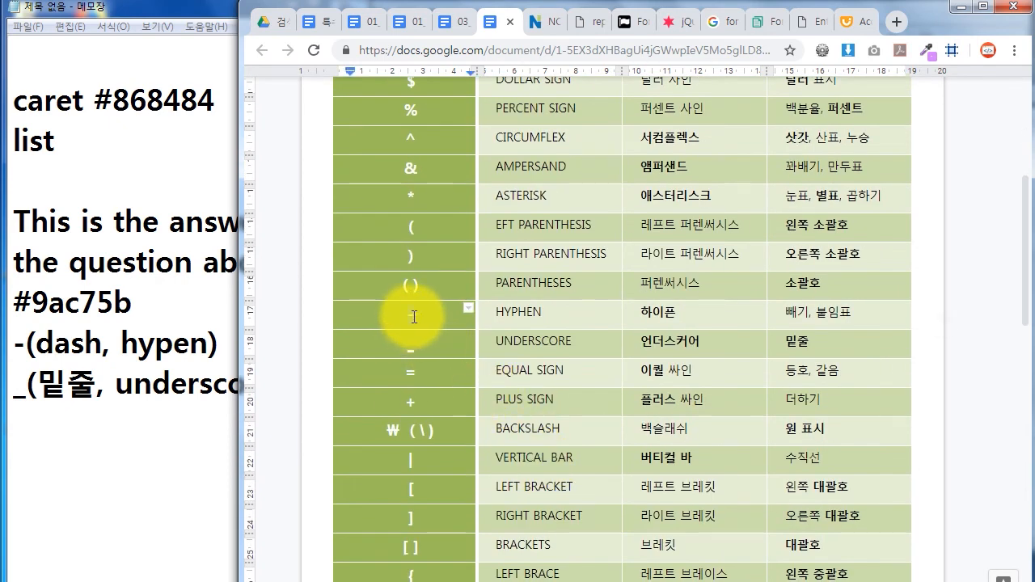
pyautogui.doubleClick(657, 313)
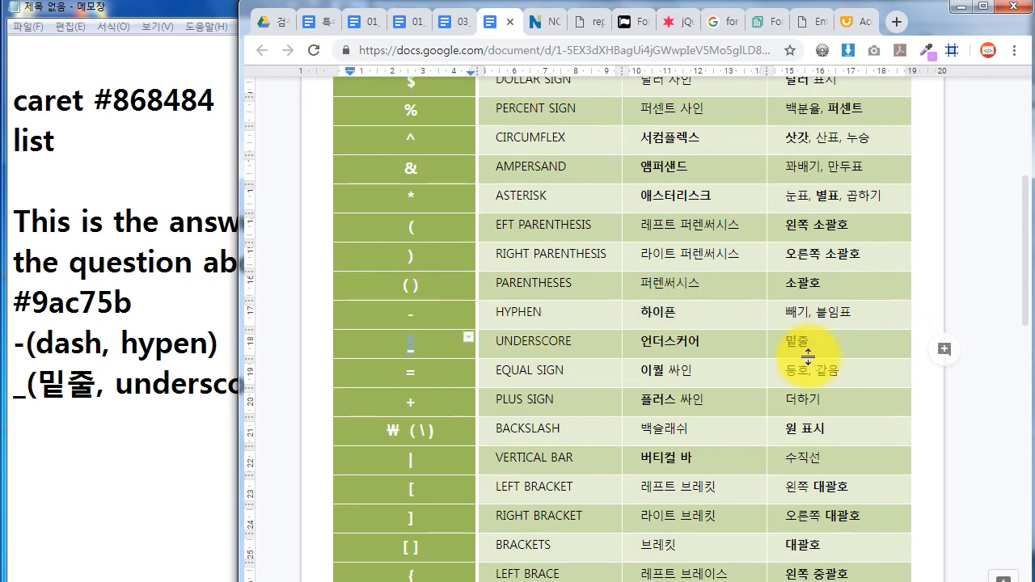
pyautogui.moveTo(752, 342); pyautogui.dragTo(809, 341)
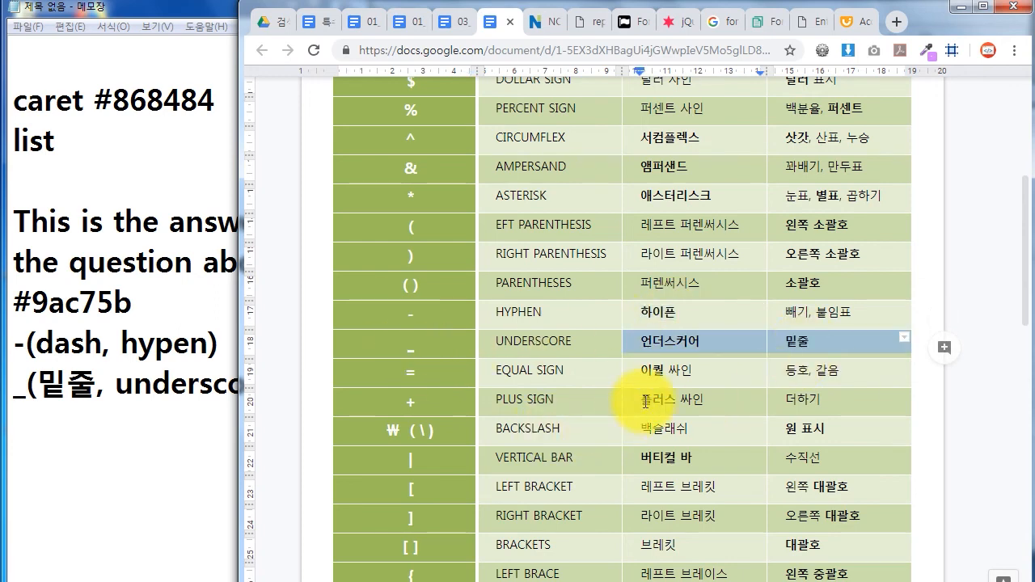
# Examine the table rows for the ampersand, asterisk, left parenthesis, braces and square brackets
pyautogui.scroll(3, 628, 381)
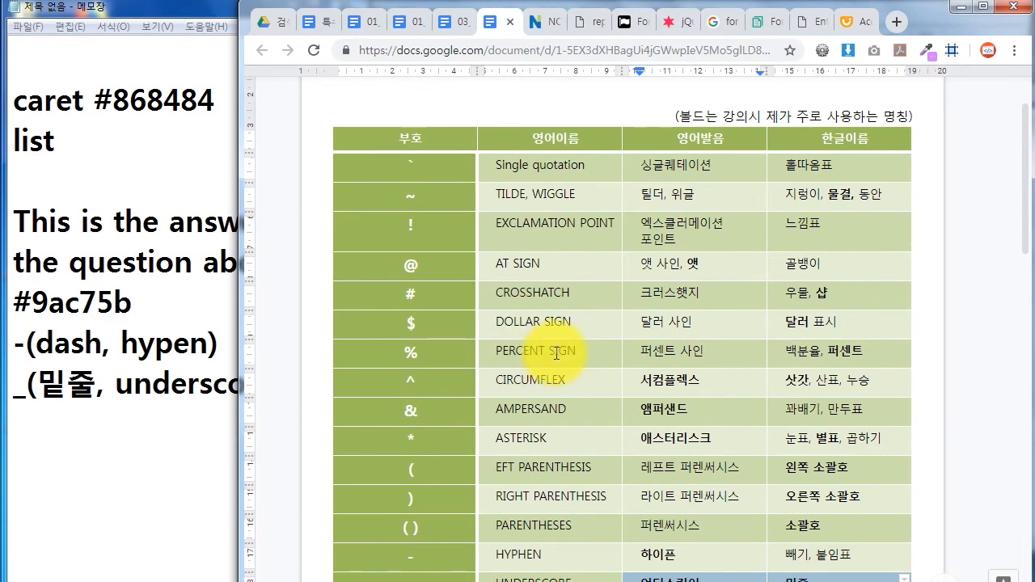
pyautogui.moveTo(406, 417); pyautogui.dragTo(427, 417)
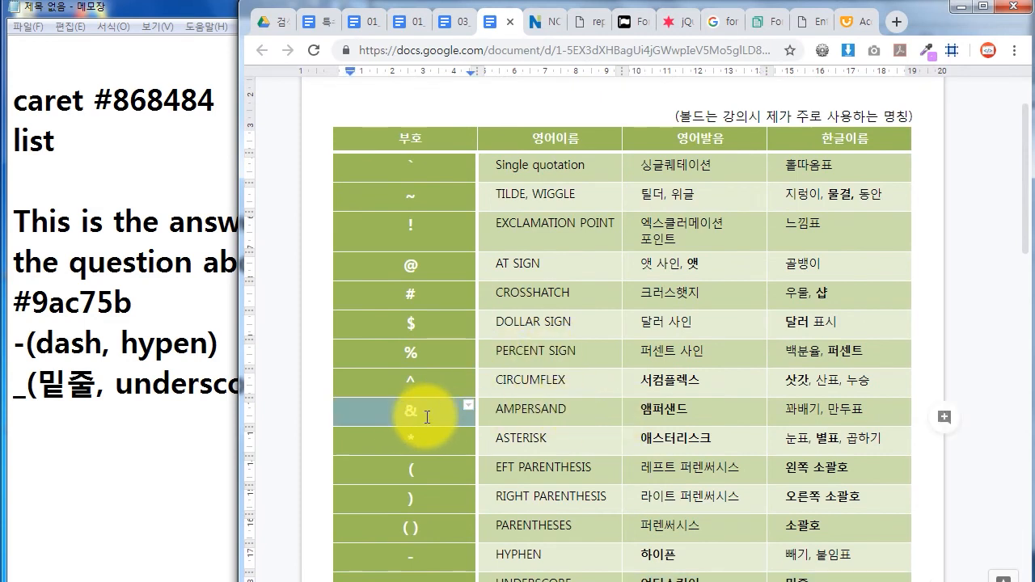
pyautogui.moveTo(780, 416); pyautogui.dragTo(874, 416)
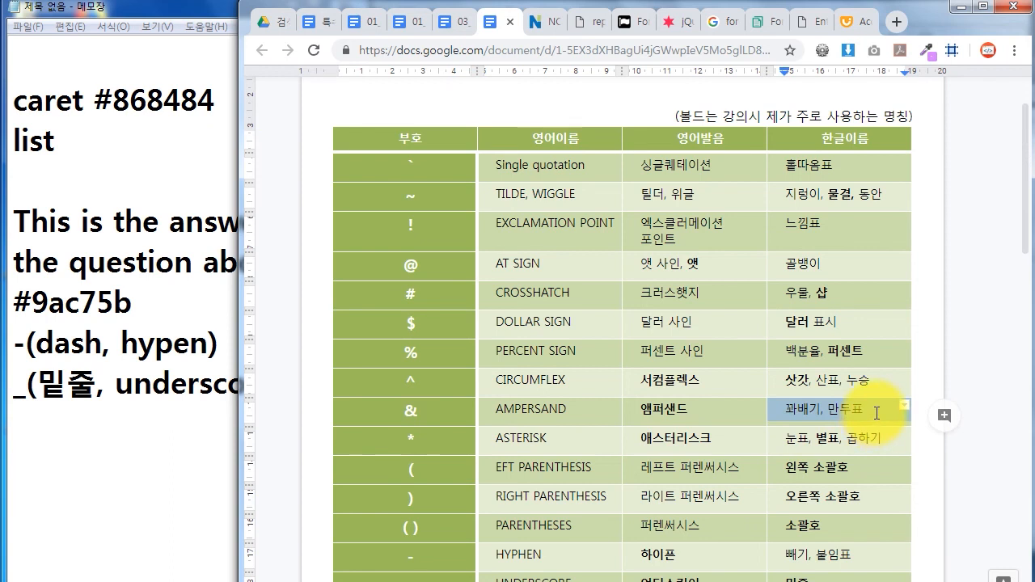
pyautogui.moveTo(692, 412); pyautogui.dragTo(716, 439)
pyautogui.scroll(-3, 717, 450)
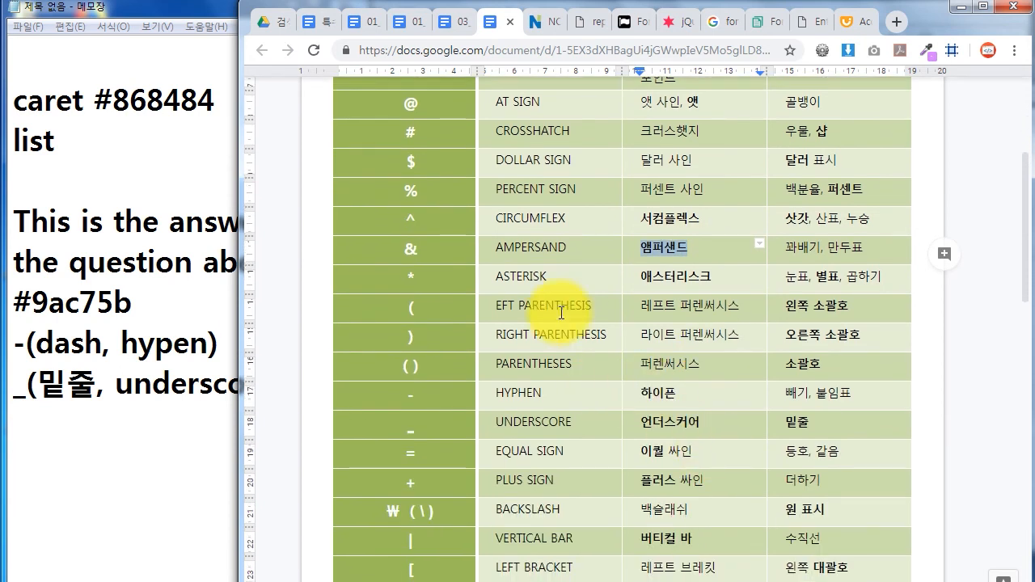
pyautogui.moveTo(408, 281); pyautogui.dragTo(415, 277)
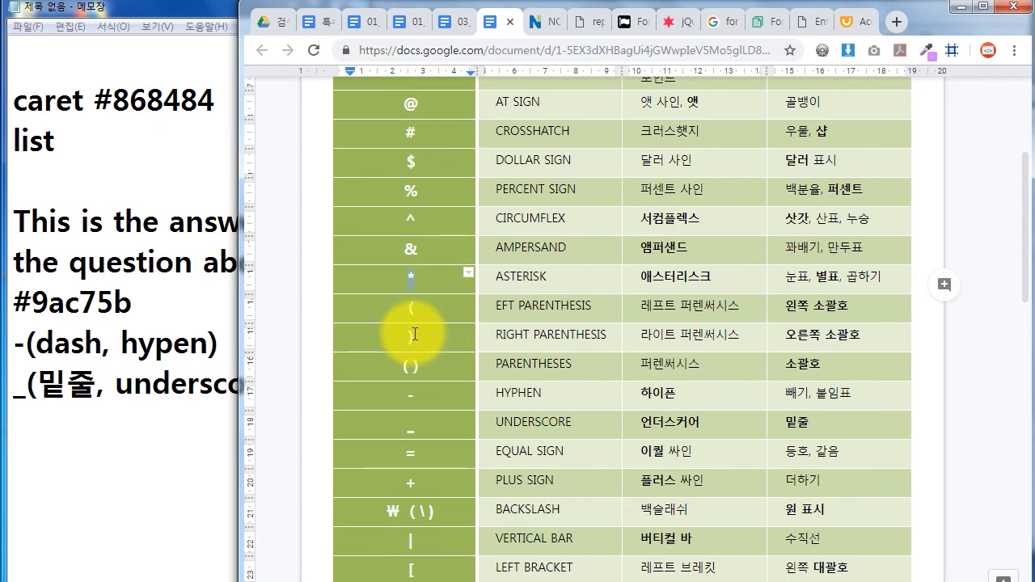
pyautogui.moveTo(408, 309); pyautogui.dragTo(415, 308)
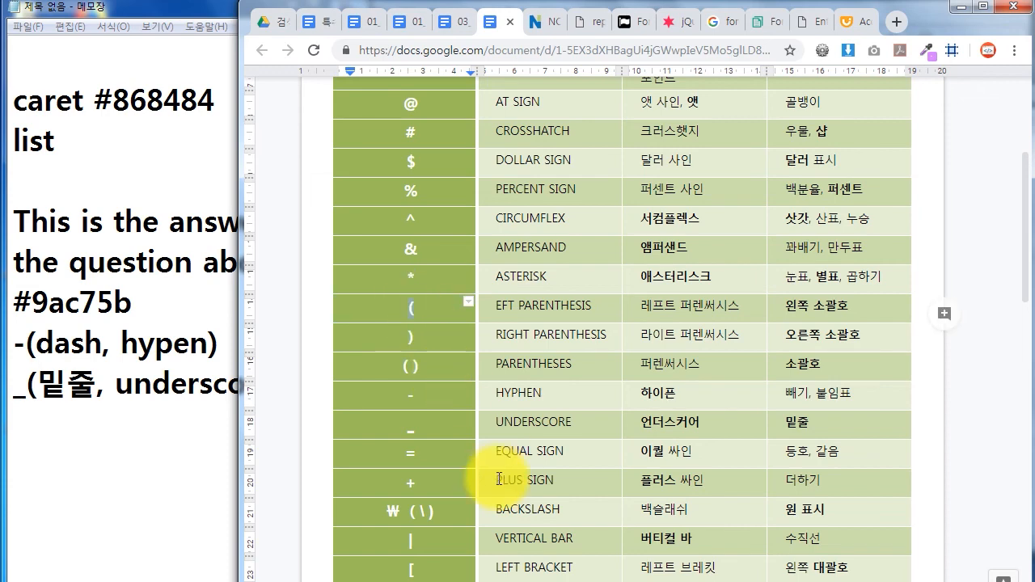
pyautogui.scroll(-4, 474, 426)
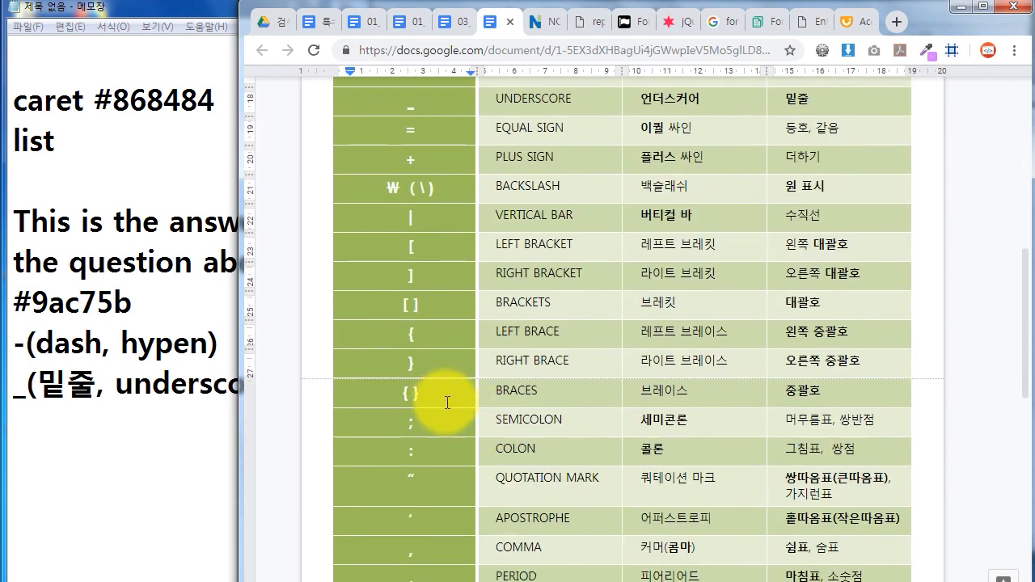
pyautogui.moveTo(417, 394); pyautogui.dragTo(405, 393)
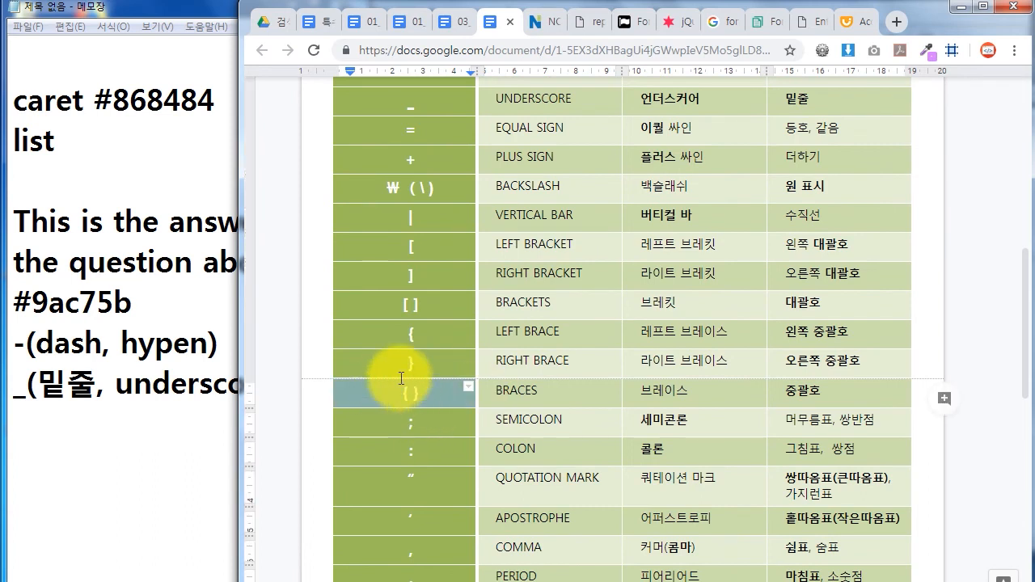
pyautogui.click(405, 302)
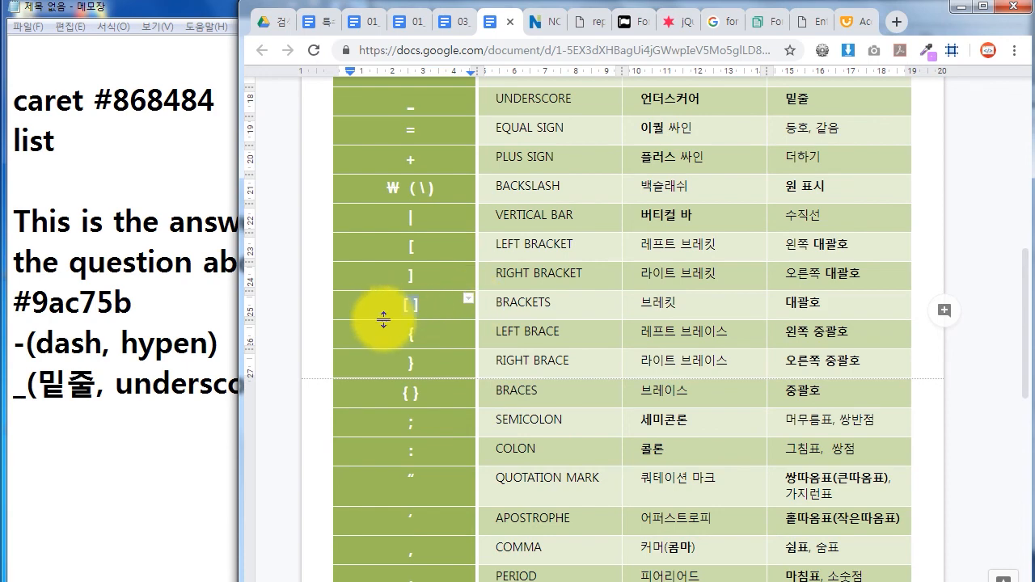
pyautogui.moveTo(423, 300); pyautogui.dragTo(427, 305)
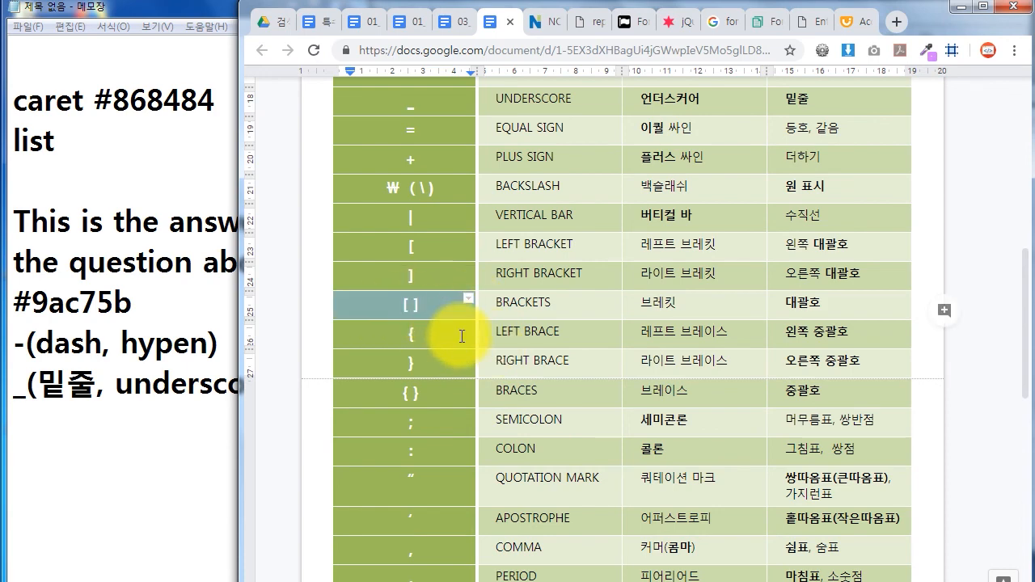
# Examine the angle brackets row and its pronunciation, and look through the remaining symbol rows to the table's end
pyautogui.scroll(-2, 457, 423)
pyautogui.scroll(-2, 452, 423)
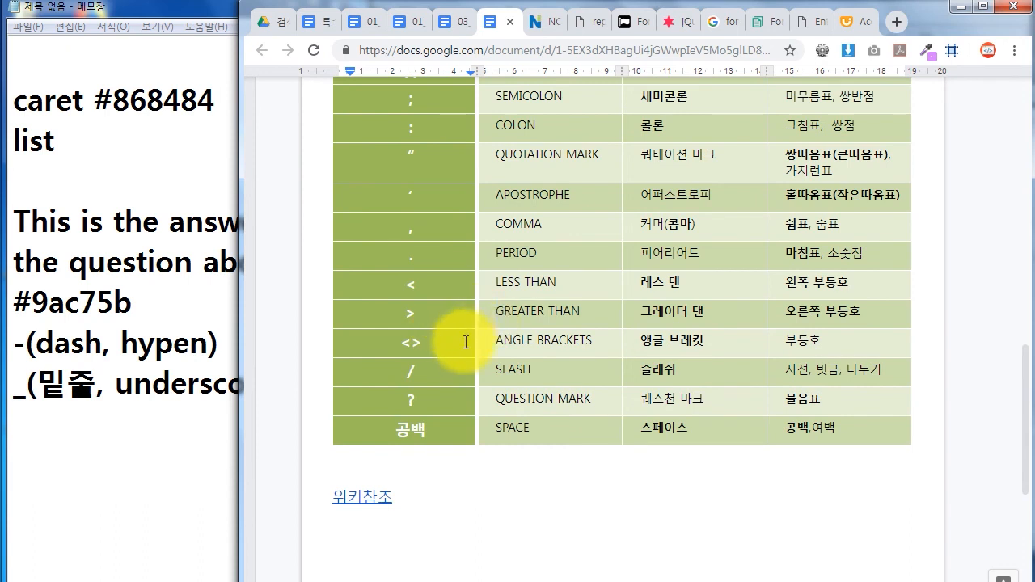
pyautogui.click(430, 341)
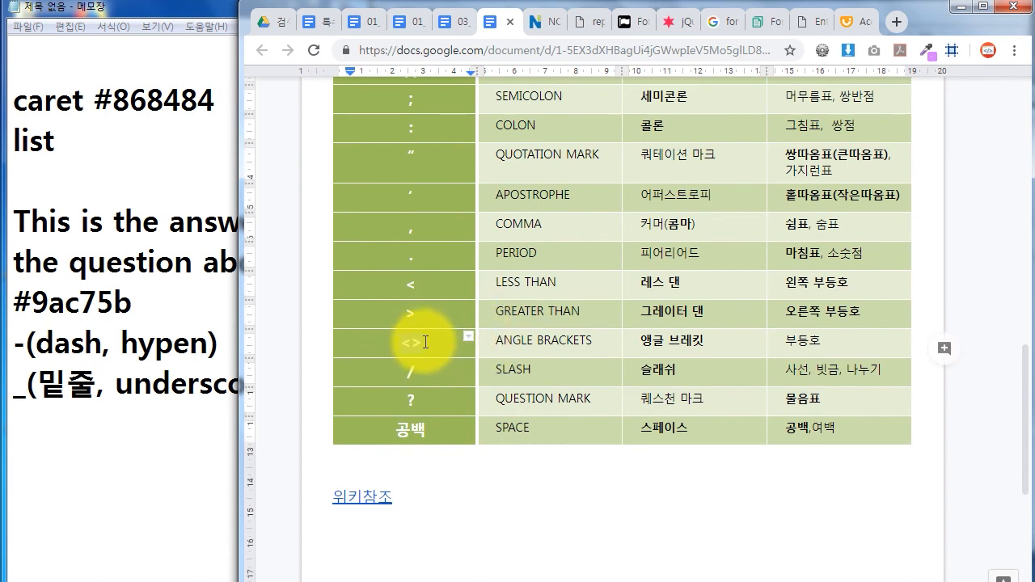
pyautogui.moveTo(647, 341); pyautogui.dragTo(719, 341)
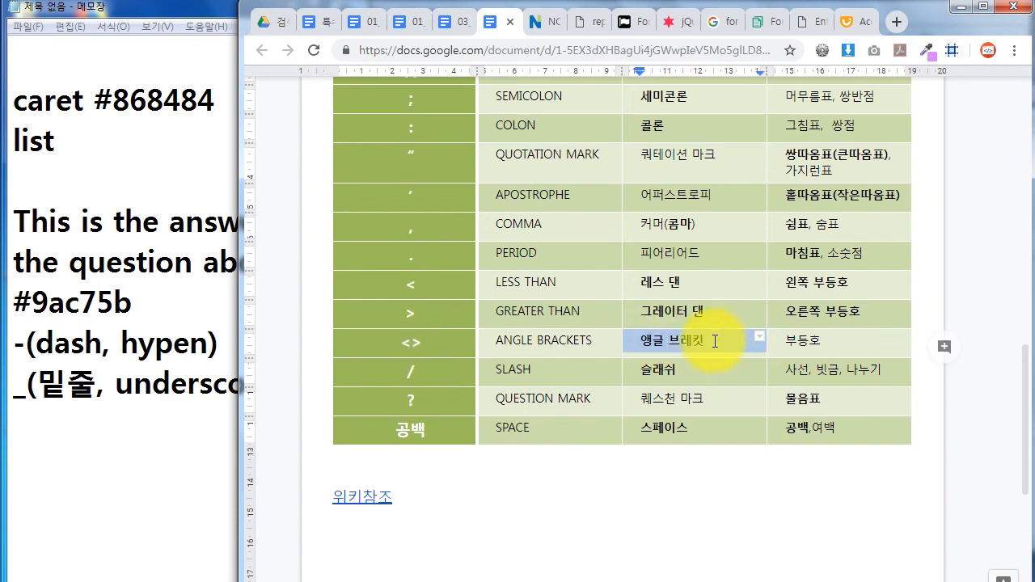
pyautogui.click(434, 346)
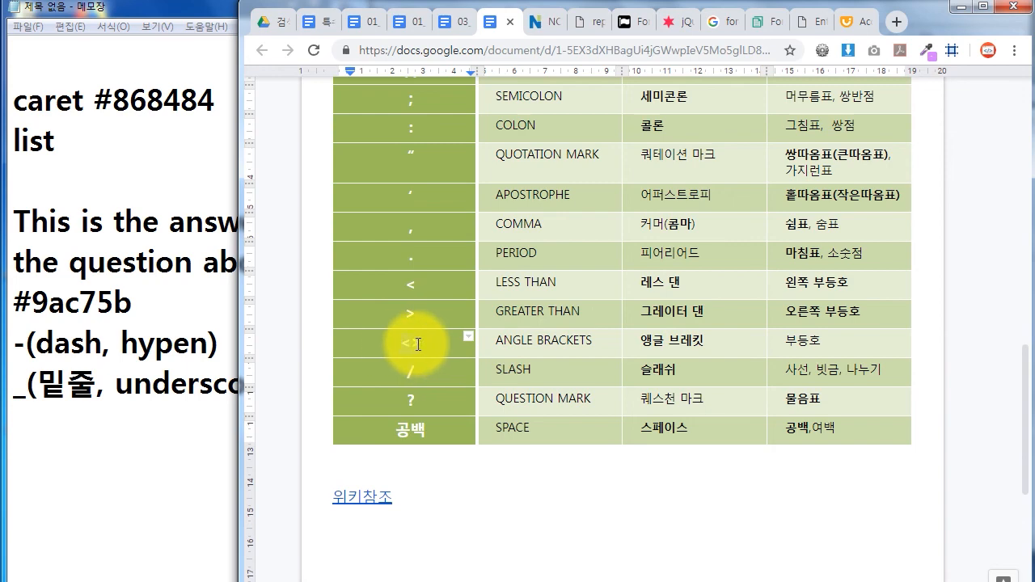
pyautogui.doubleClick(411, 345)
pyautogui.scroll(1, 655, 435)
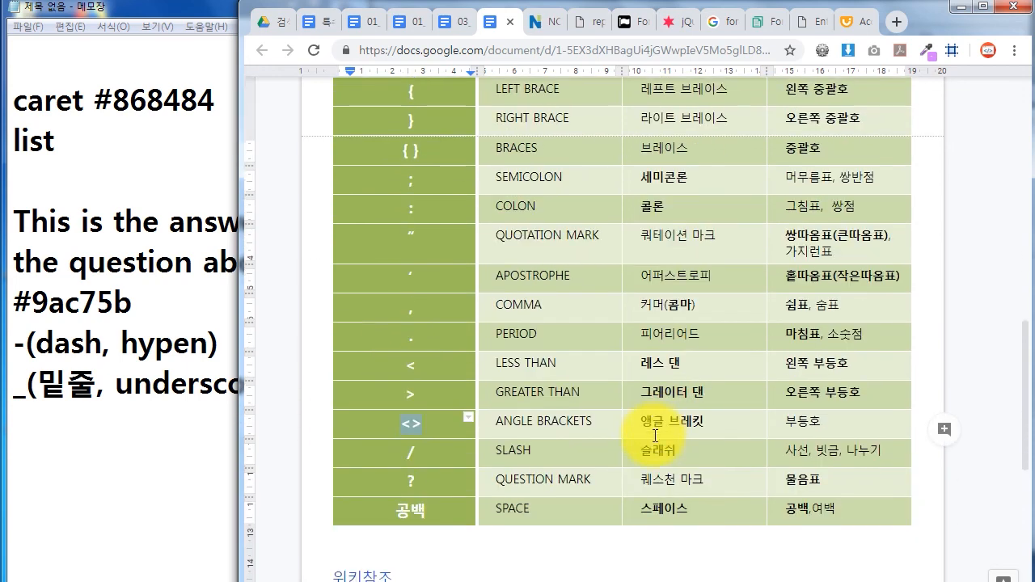
pyautogui.scroll(-2, 437, 501)
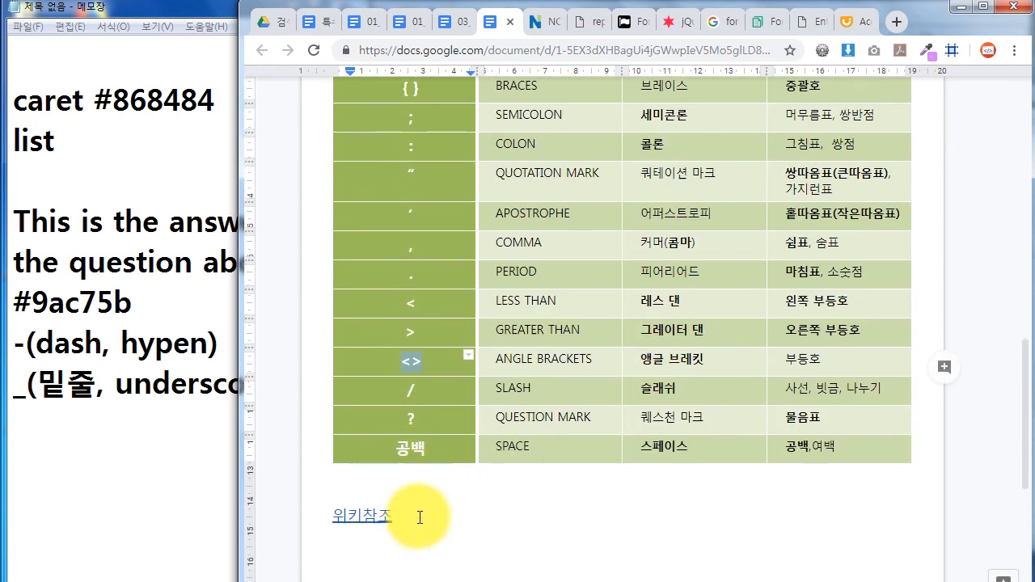
pyautogui.scroll(3, 675, 429)
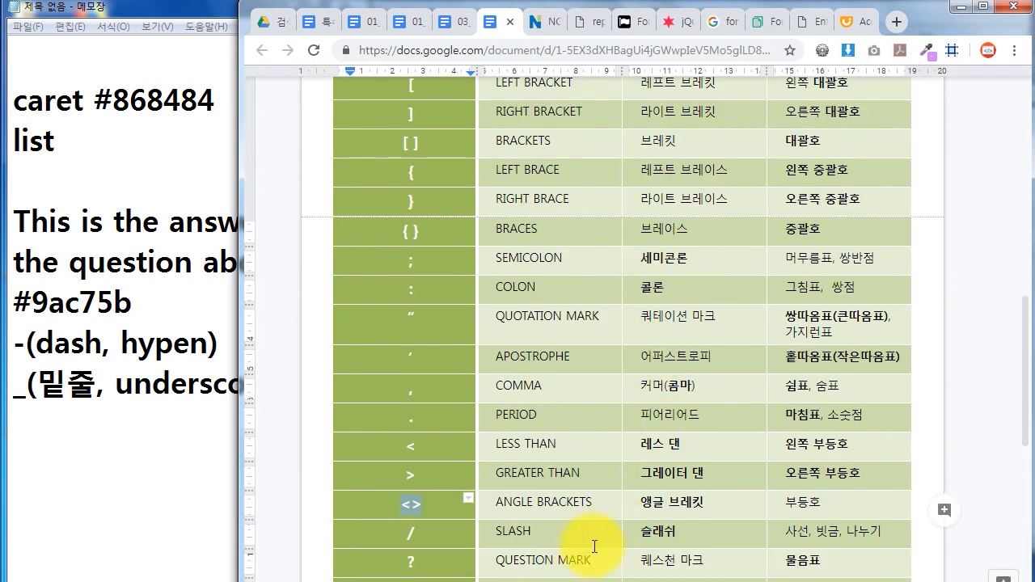
# View the arrow after Link to portfolio in the About.jpg reference, and add the line entitycode.com to the Notepad notes
pyautogui.click(592, 581)
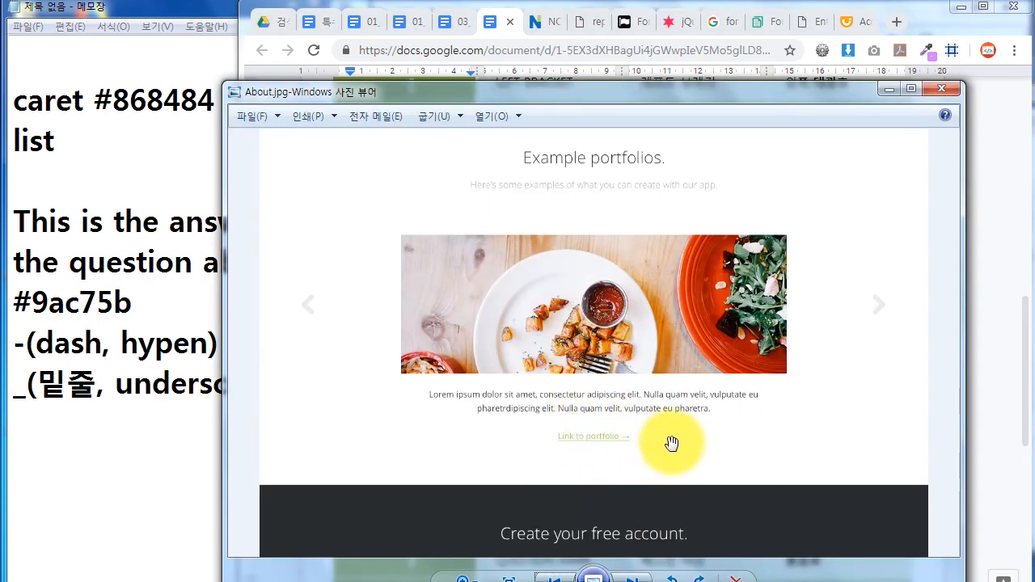
pyautogui.scroll(5, 671, 443)
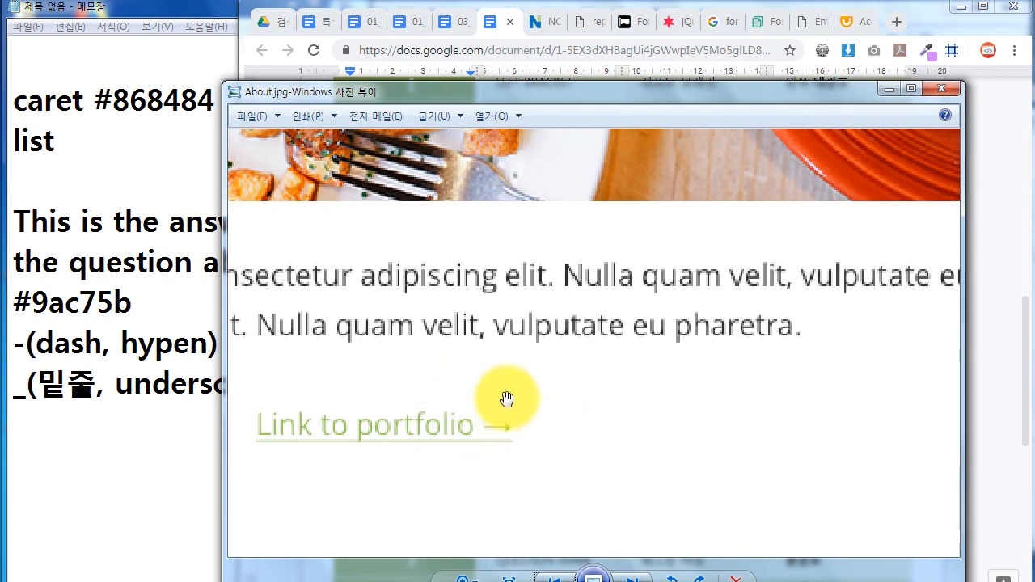
pyautogui.click(62, 467)
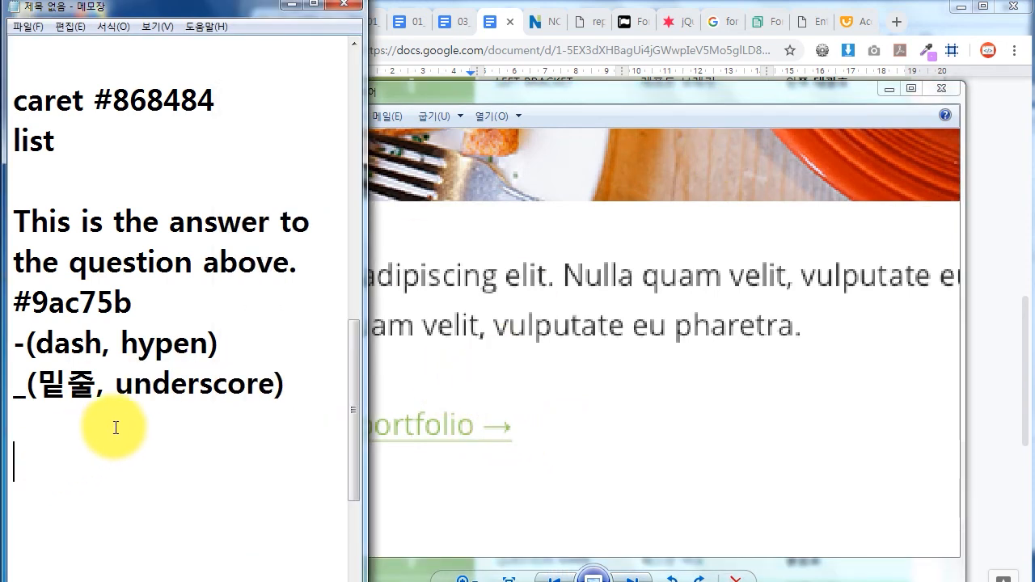
pyautogui.write('ent')
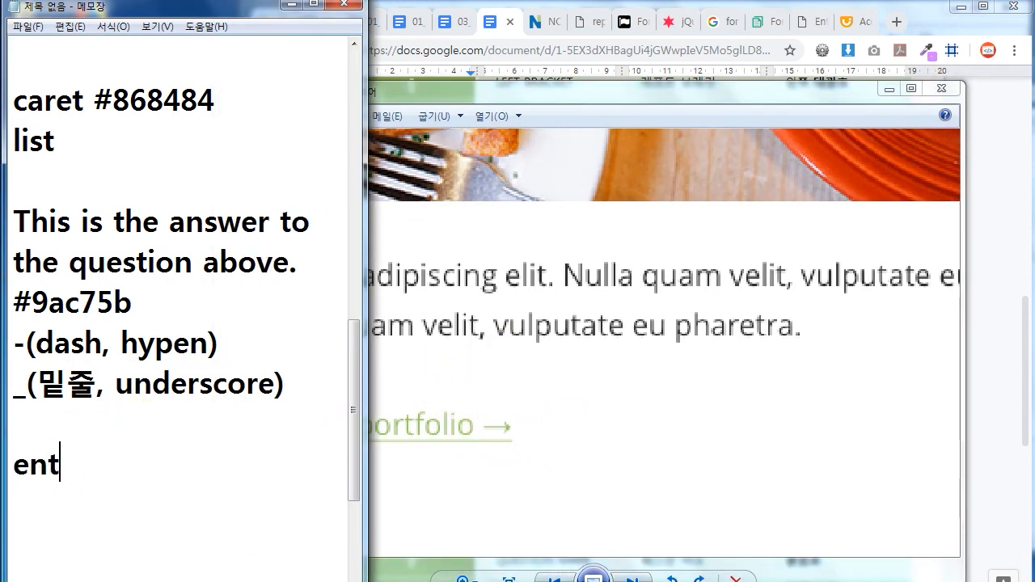
pyautogui.press('BackSpace')
pyautogui.write('titycode.com')
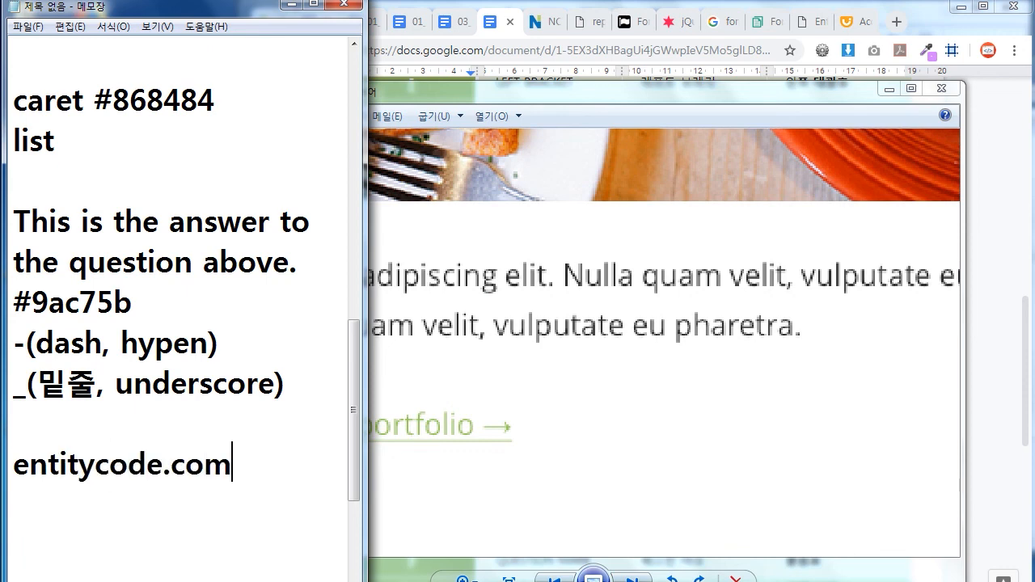
pyautogui.hotkey('shift', 'Home')
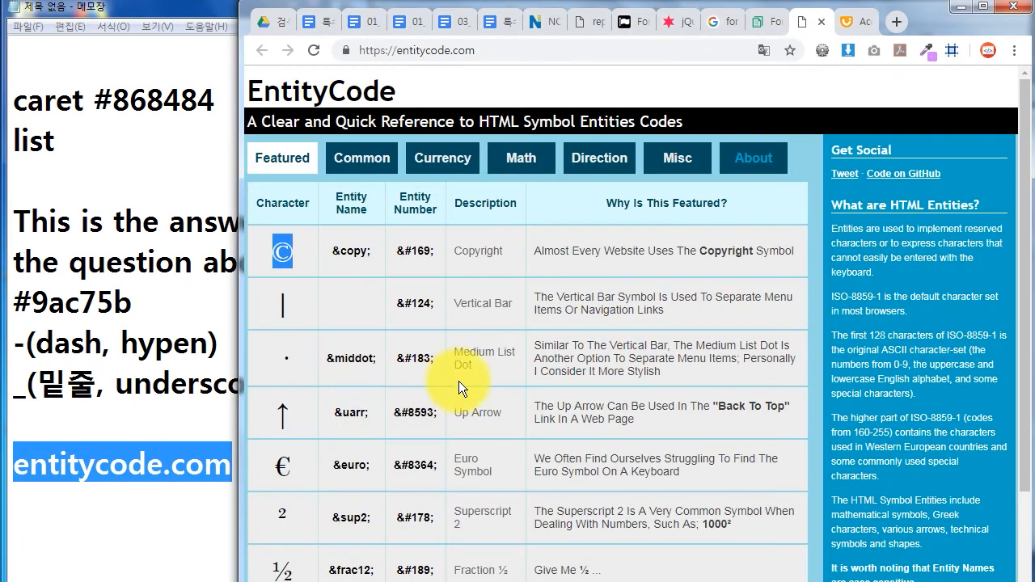
# Show the Direction symbols on the entitycode.com page in the browser and copy the Right Arrow character
pyautogui.moveTo(240, 288); pyautogui.dragTo(317, 273)
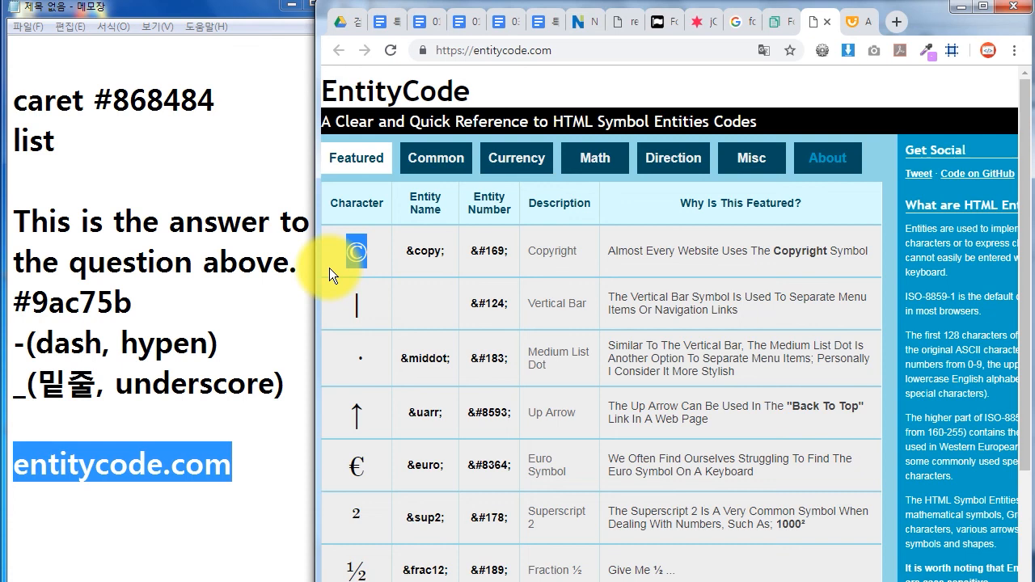
pyautogui.click(678, 160)
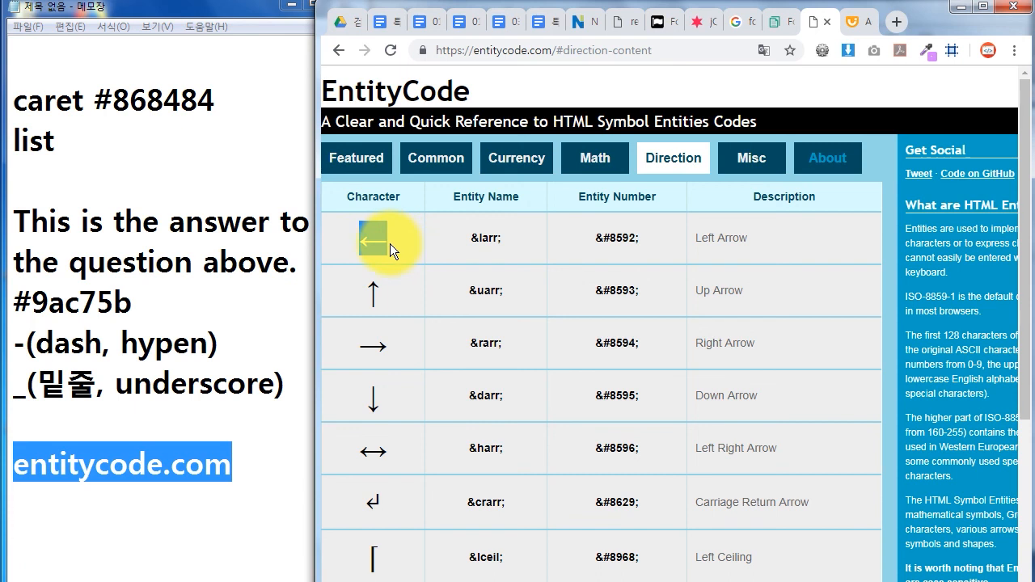
pyautogui.moveTo(364, 353); pyautogui.dragTo(433, 353)
pyautogui.hotkey('ctrl', 'c')
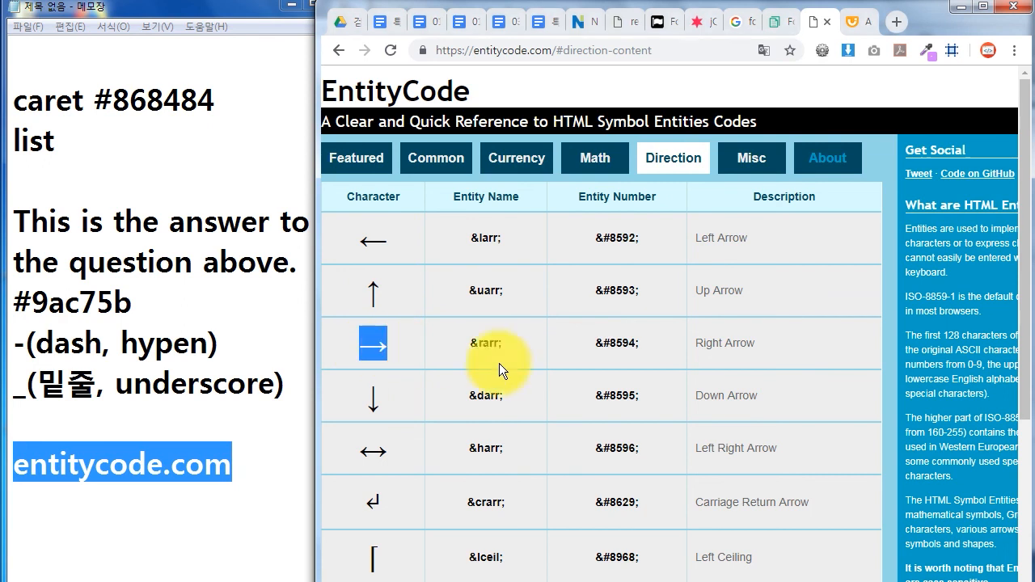
pyautogui.hotkey('ctrl', '2')
pyautogui.moveTo(449, 327)
pyautogui.mouseDown()
pyautogui.moveTo(485, 359)
pyautogui.moveTo(529, 362)
pyautogui.mouseUp()
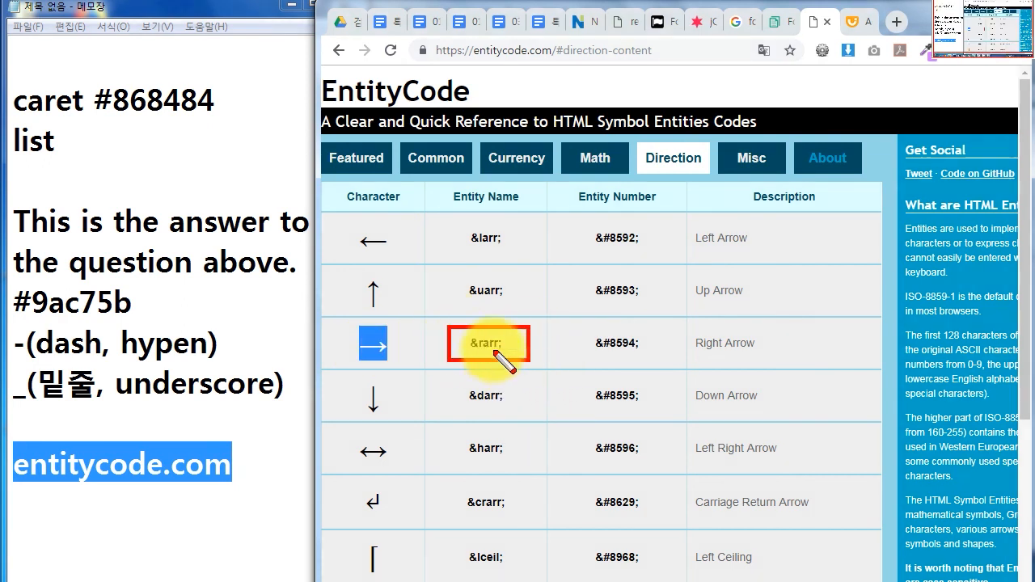
pyautogui.moveTo(474, 319)
pyautogui.mouseDown()
pyautogui.moveTo(485, 366)
pyautogui.moveTo(506, 358)
pyautogui.mouseUp()
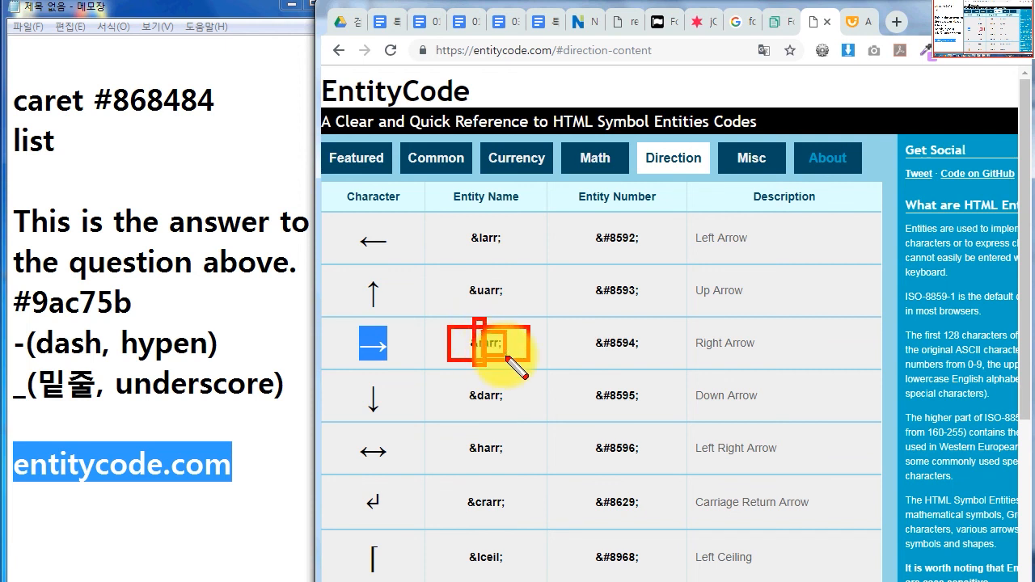
pyautogui.press('Escape')
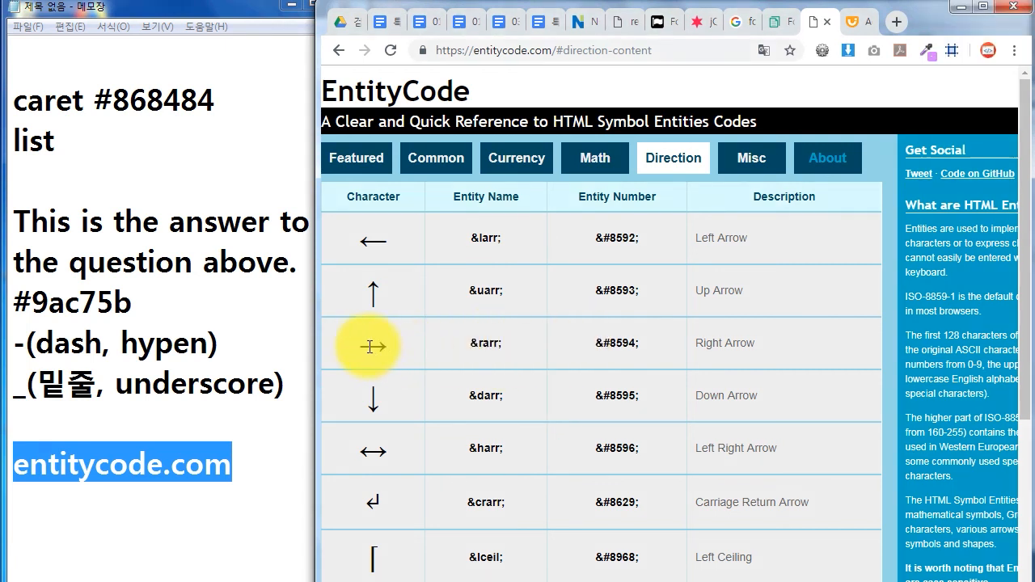
# Switch to about.psd in Photoshop and paste the copied right arrow at the end of the Link to portfolio text
pyautogui.click(961, 6)
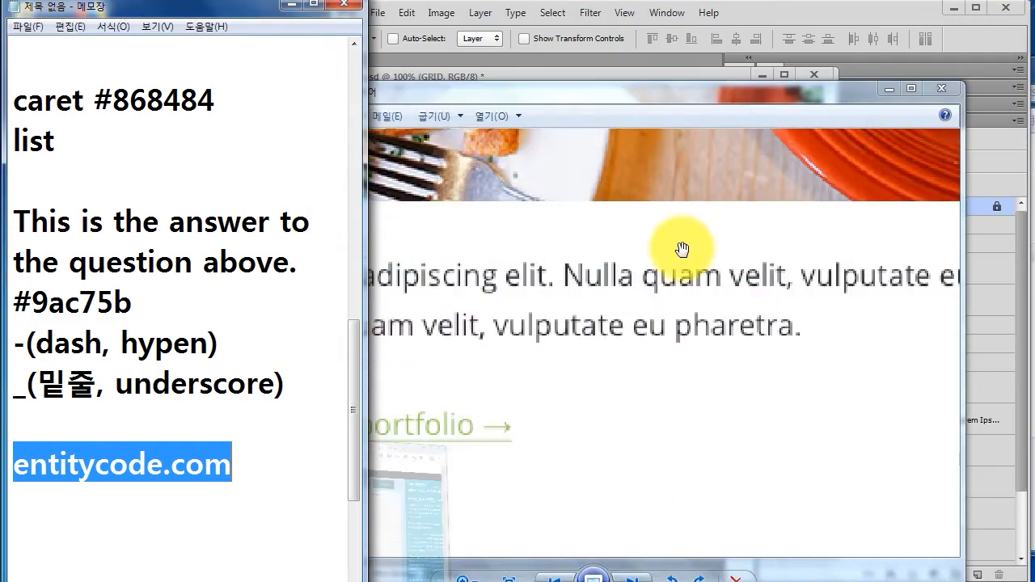
pyautogui.keyDown('ctrl'); pyautogui.click(619, 364); pyautogui.keyUp('ctrl')
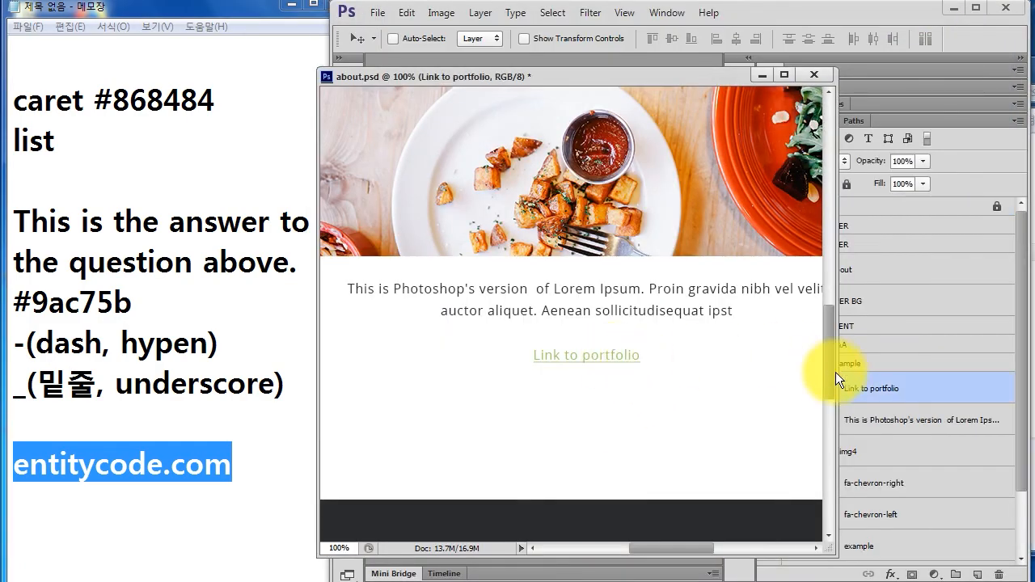
pyautogui.moveTo(837, 376); pyautogui.dragTo(737, 377)
pyautogui.doubleClick(607, 361)
pyautogui.click(642, 358)
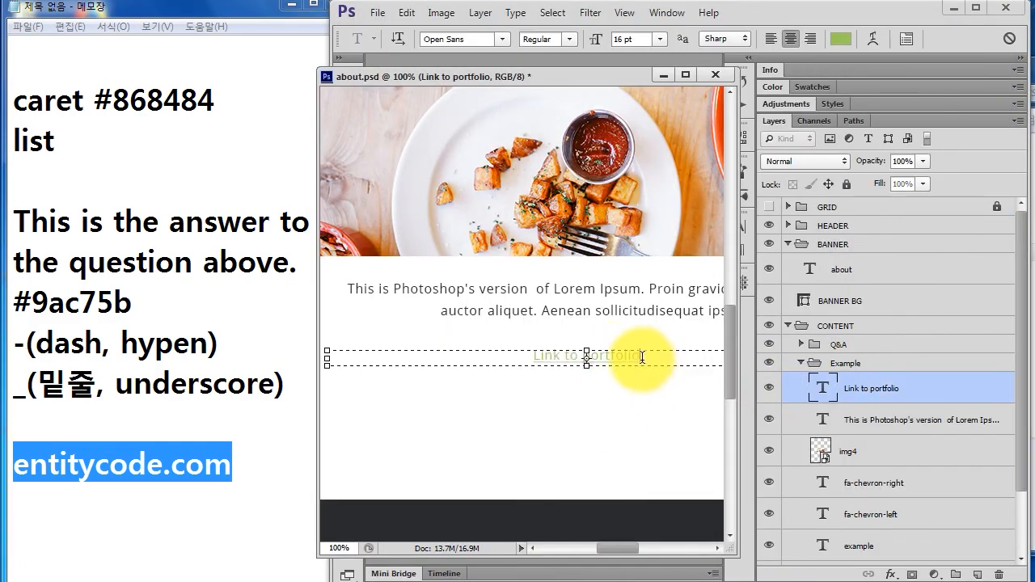
pyautogui.hotkey('ctrl', 'v')
pyautogui.click(823, 390)
pyautogui.press('v')
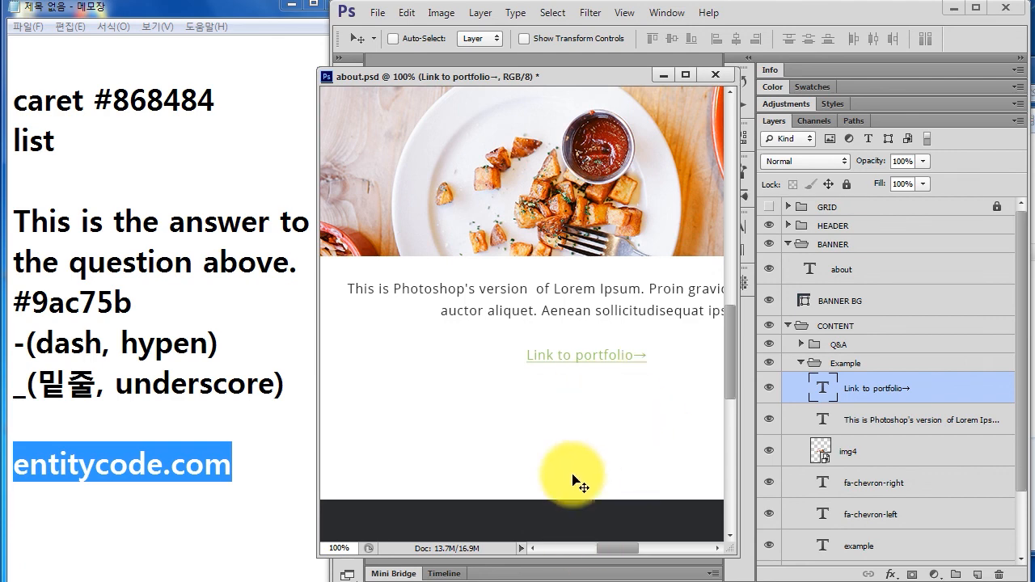
# With the GRID overlay shown, move the FOOTER group up to about three grid rows below the Link to portfolio text
pyautogui.click(769, 209)
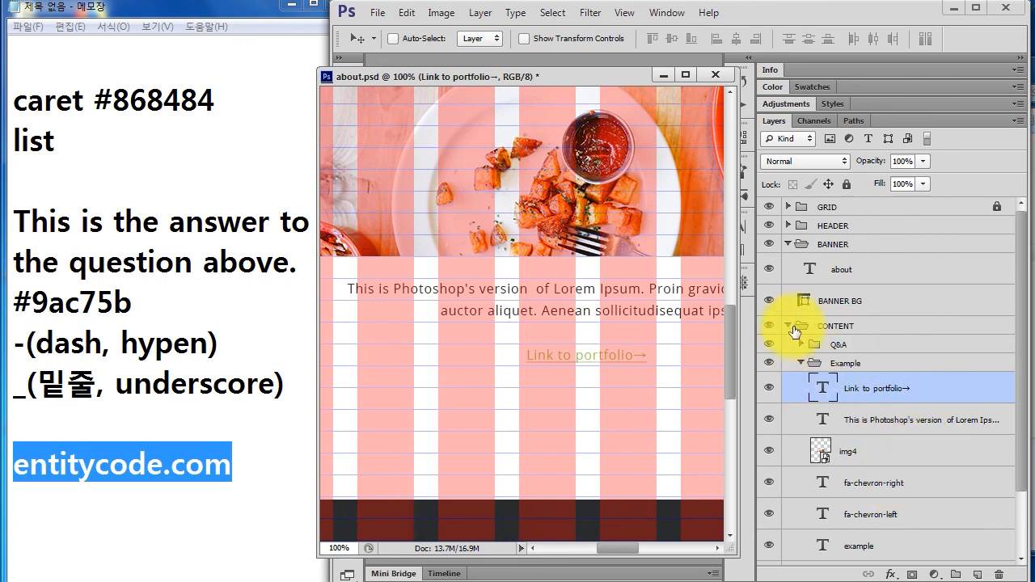
pyautogui.click(788, 326)
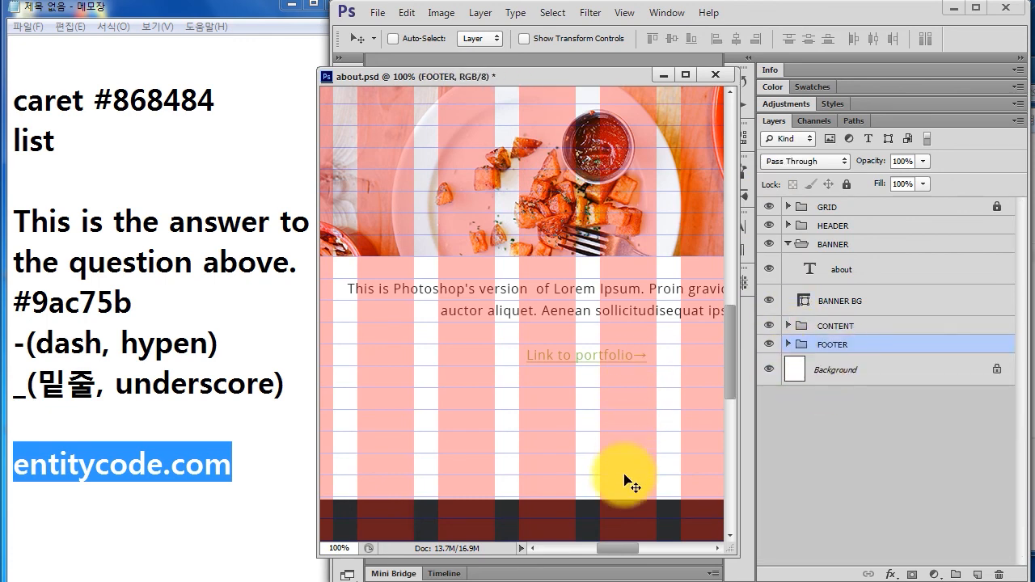
pyautogui.moveTo(628, 491); pyautogui.dragTo(612, 416)
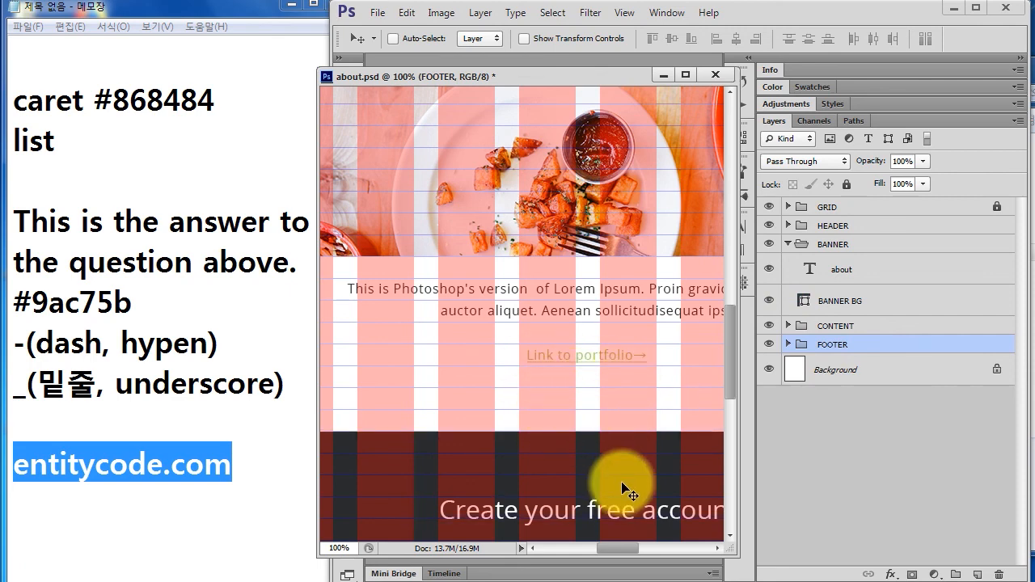
# Save about.psd and hide the GRID overlay to view the page layout at 33.33% zoom
pyautogui.hotkey('ctrl', 's')
pyautogui.hotkey('ctrl', '-')
pyautogui.hotkey('ctrl', '-')
pyautogui.hotkey('ctrl', '-')
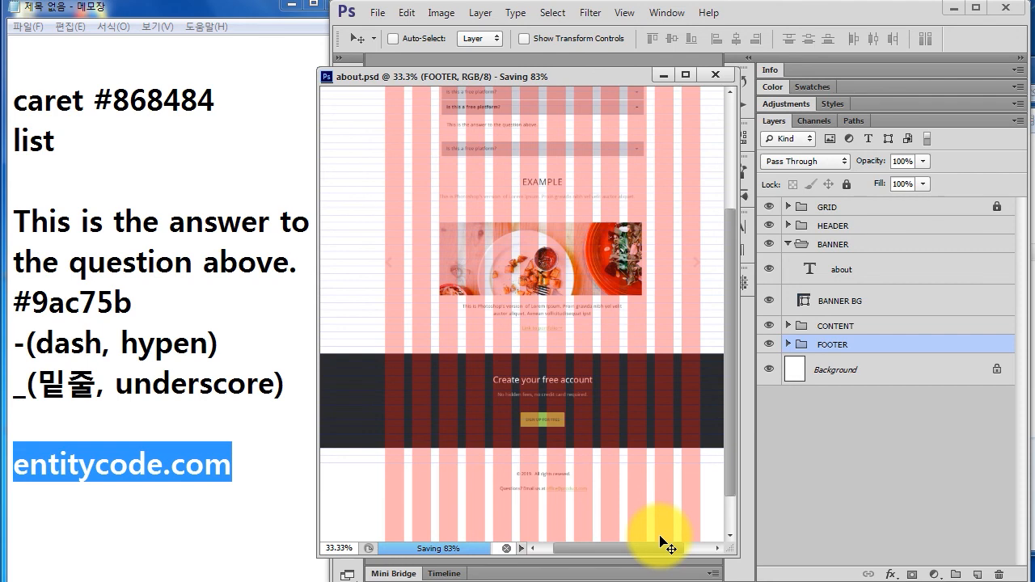
pyautogui.hotkey('ctrl', 'z')
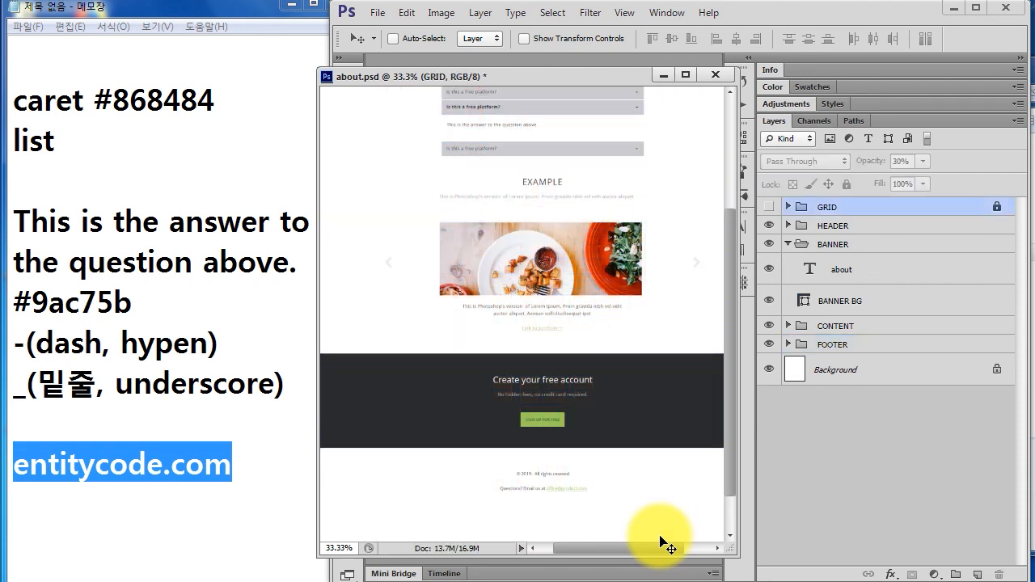